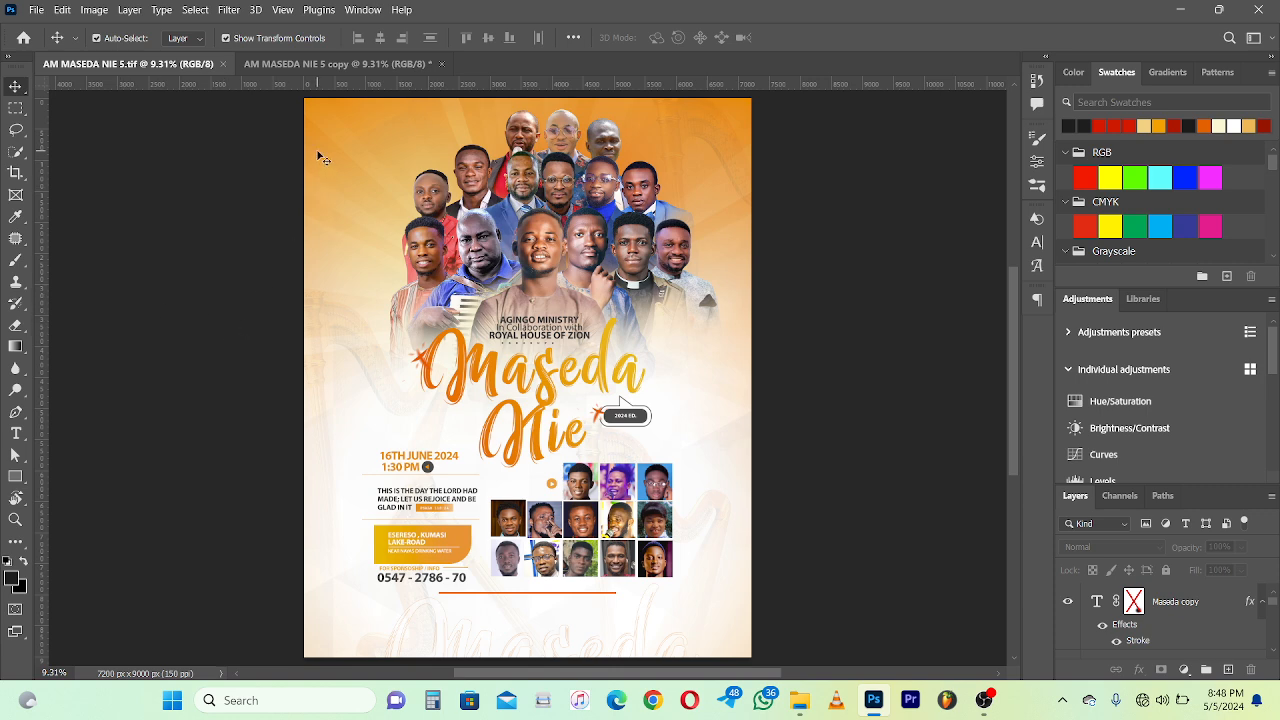
Step: Switch to the AM MASEDA NIE 5 copy document and check its dimensions and resolution in Image Size
{"action": "left_click", "coordinate": [295, 66]}
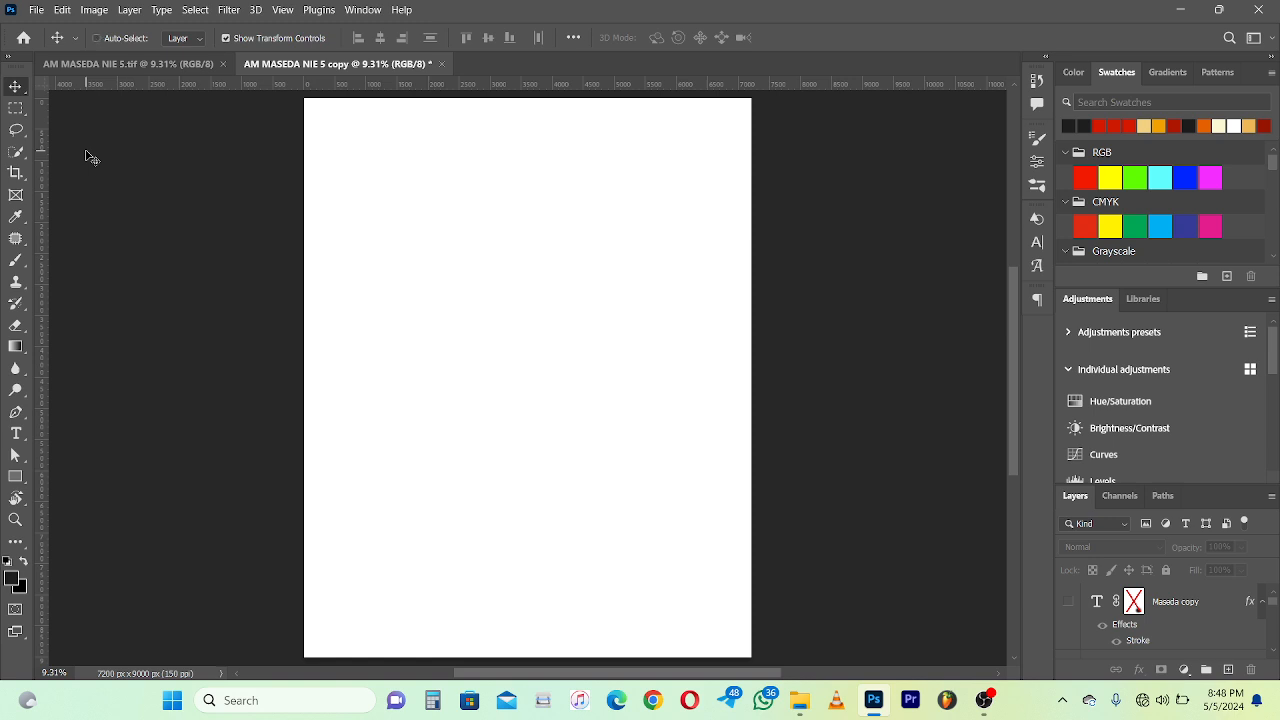
{"action": "key", "text": "ctrl+alt+i"}
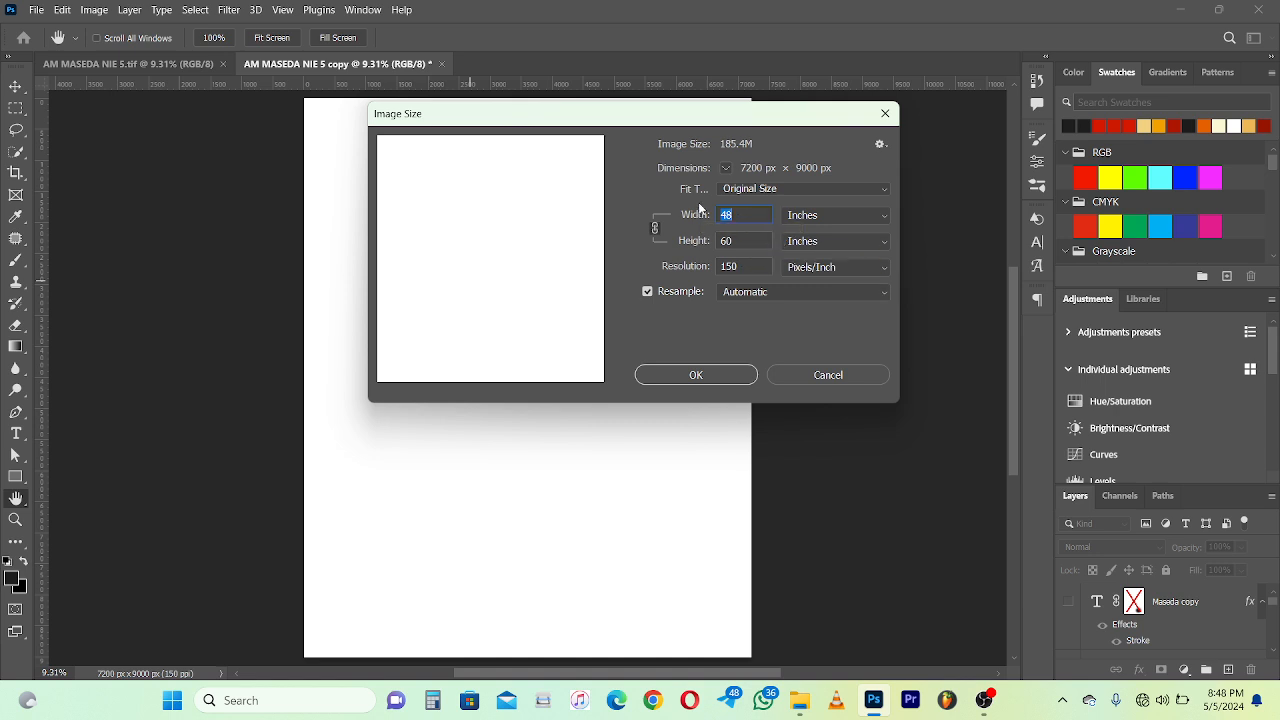
{"action": "left_click", "coordinate": [713, 370]}
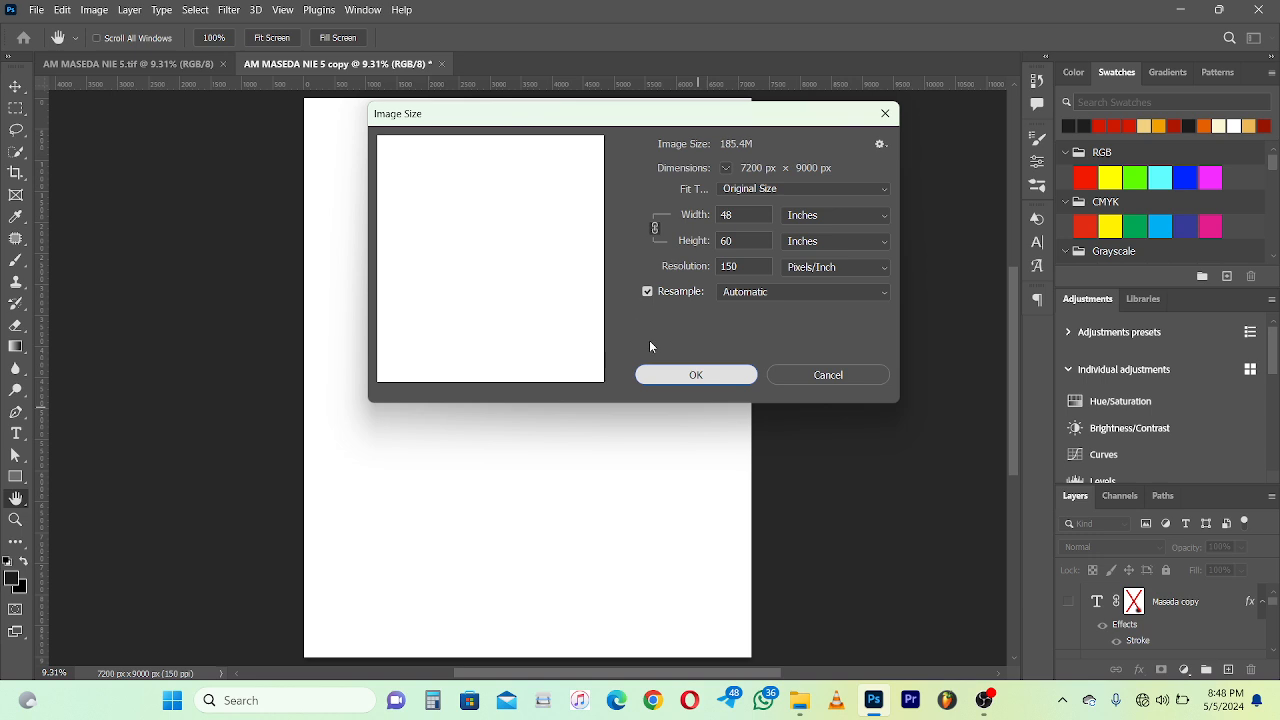
{"action": "left_click", "coordinate": [690, 374]}
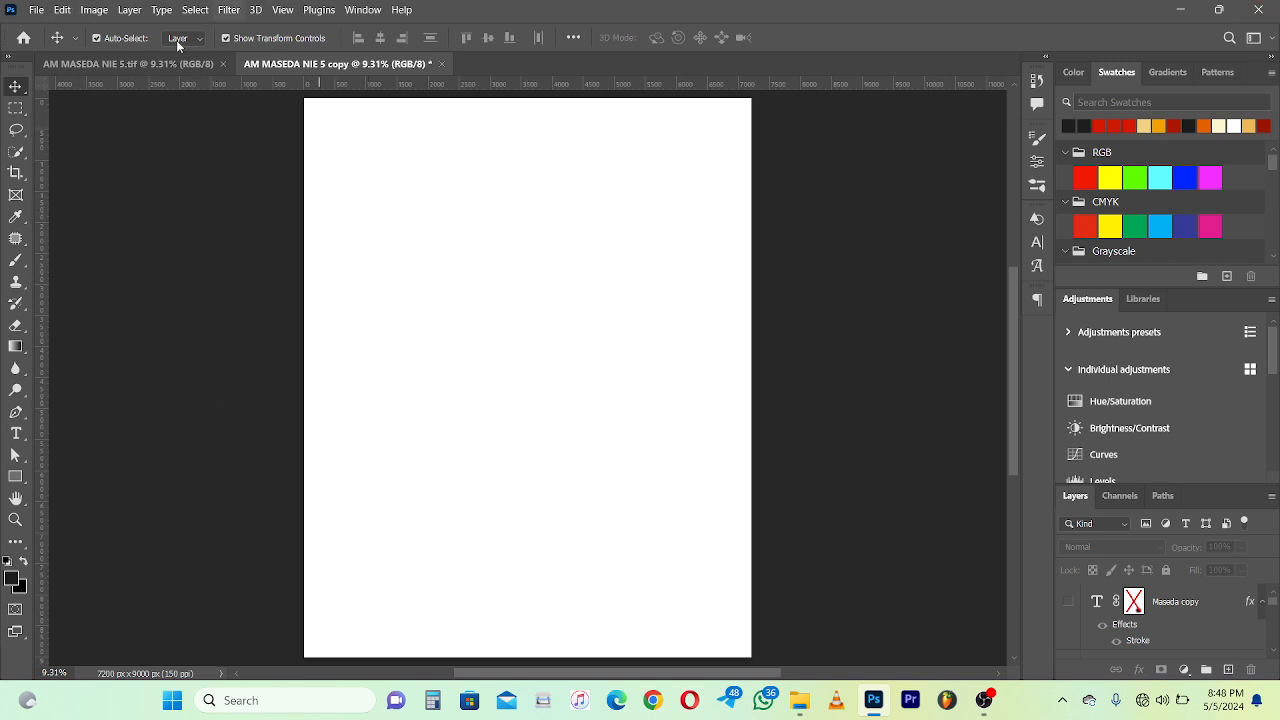
Step: Compare the finished AM MASEDA NIE 5.tif flyer with the blank copy document, ending on the copy
{"action": "left_click", "coordinate": [150, 64]}
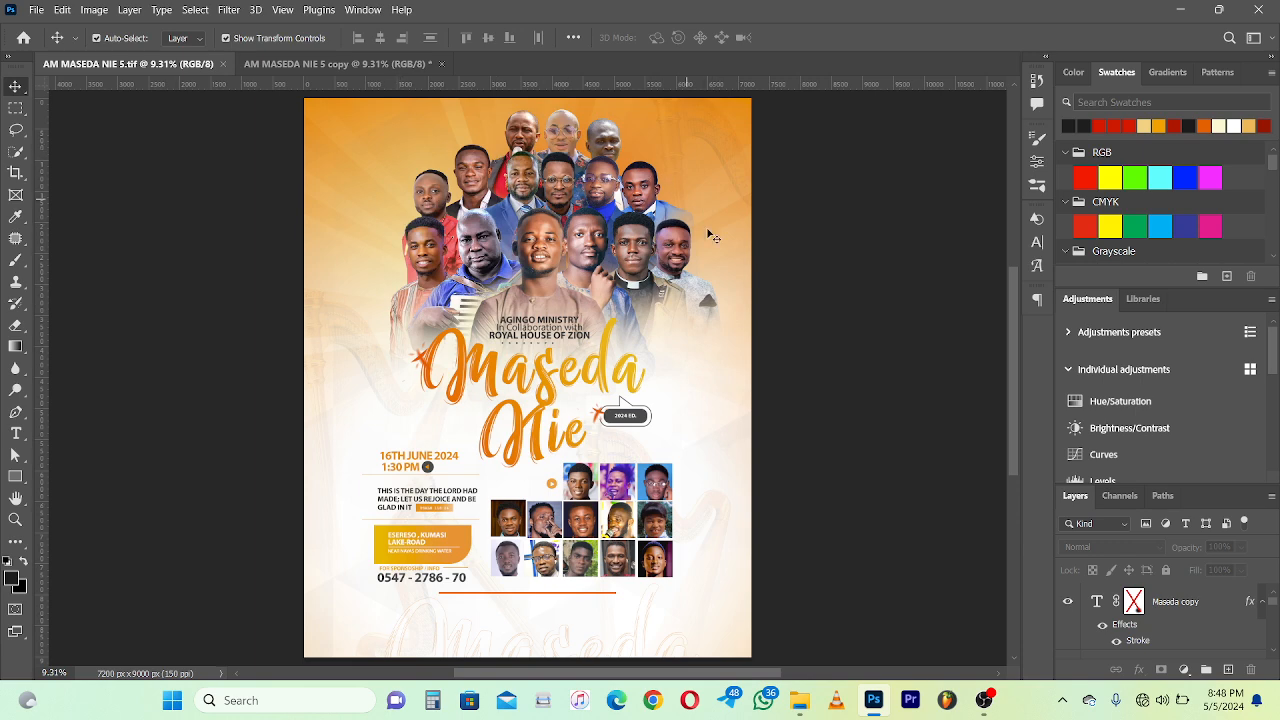
{"action": "left_click", "coordinate": [340, 66]}
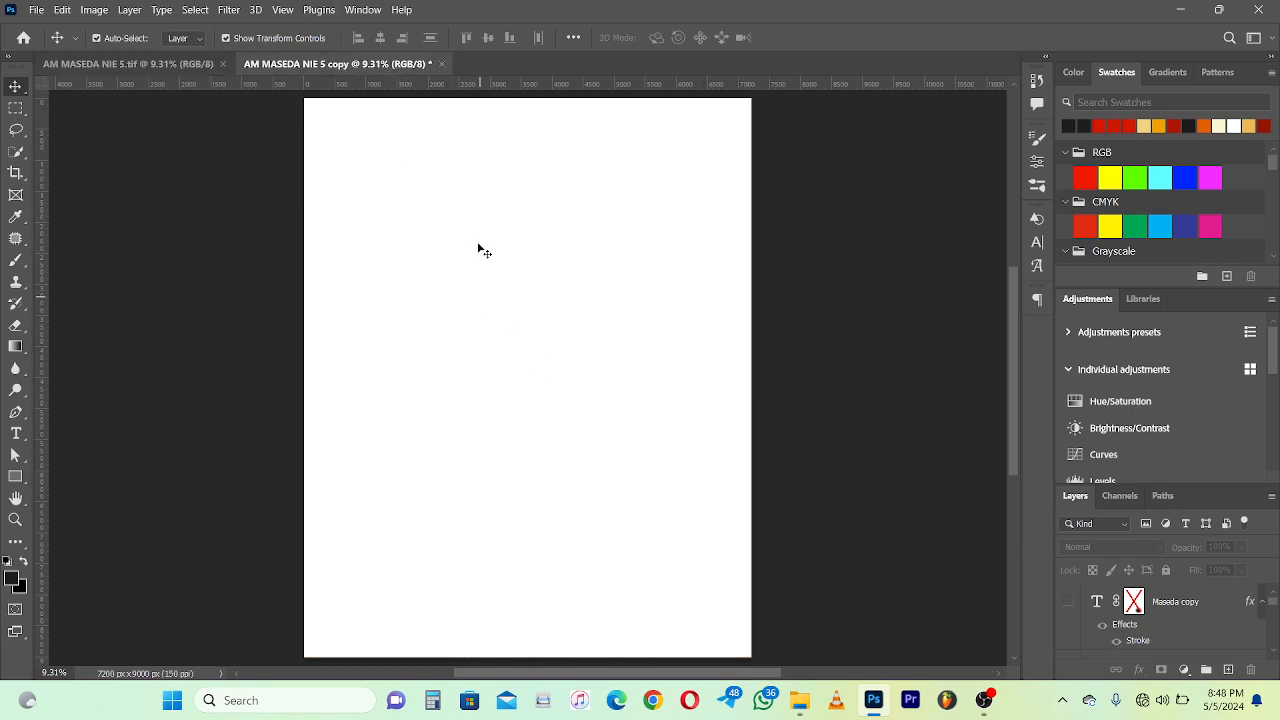
{"action": "left_click", "coordinate": [95, 64]}
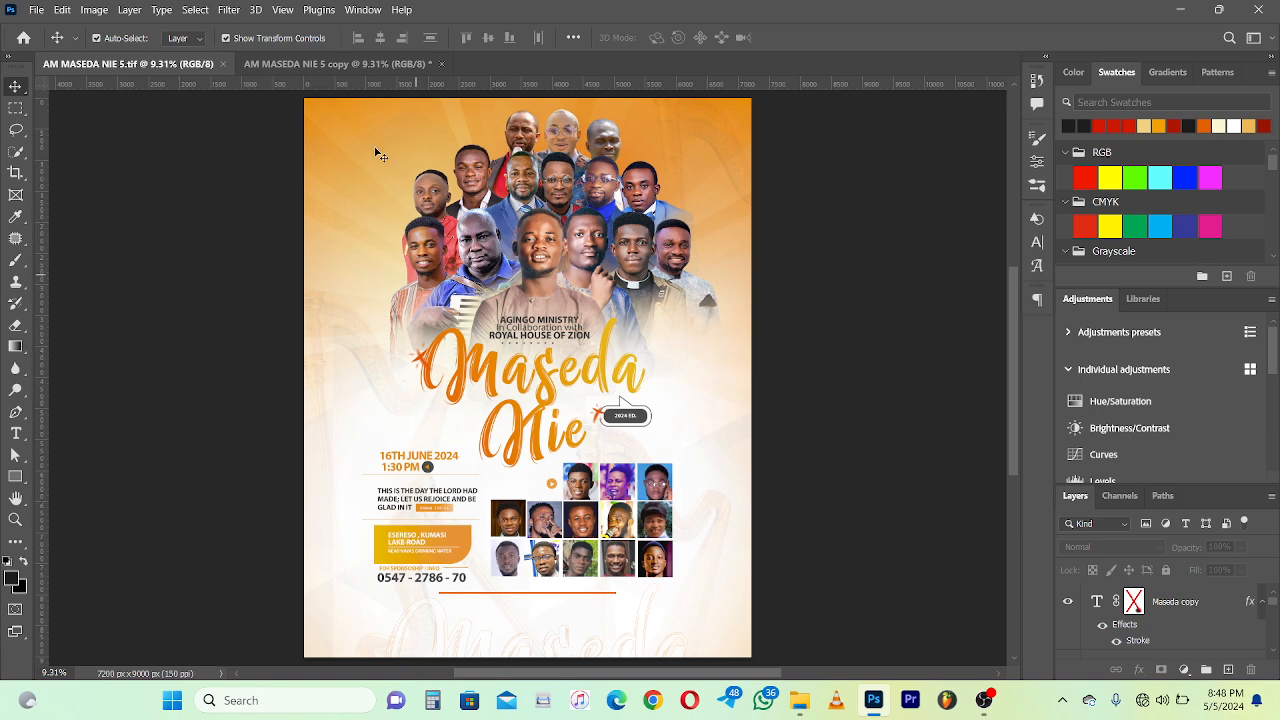
{"action": "left_click", "coordinate": [334, 62]}
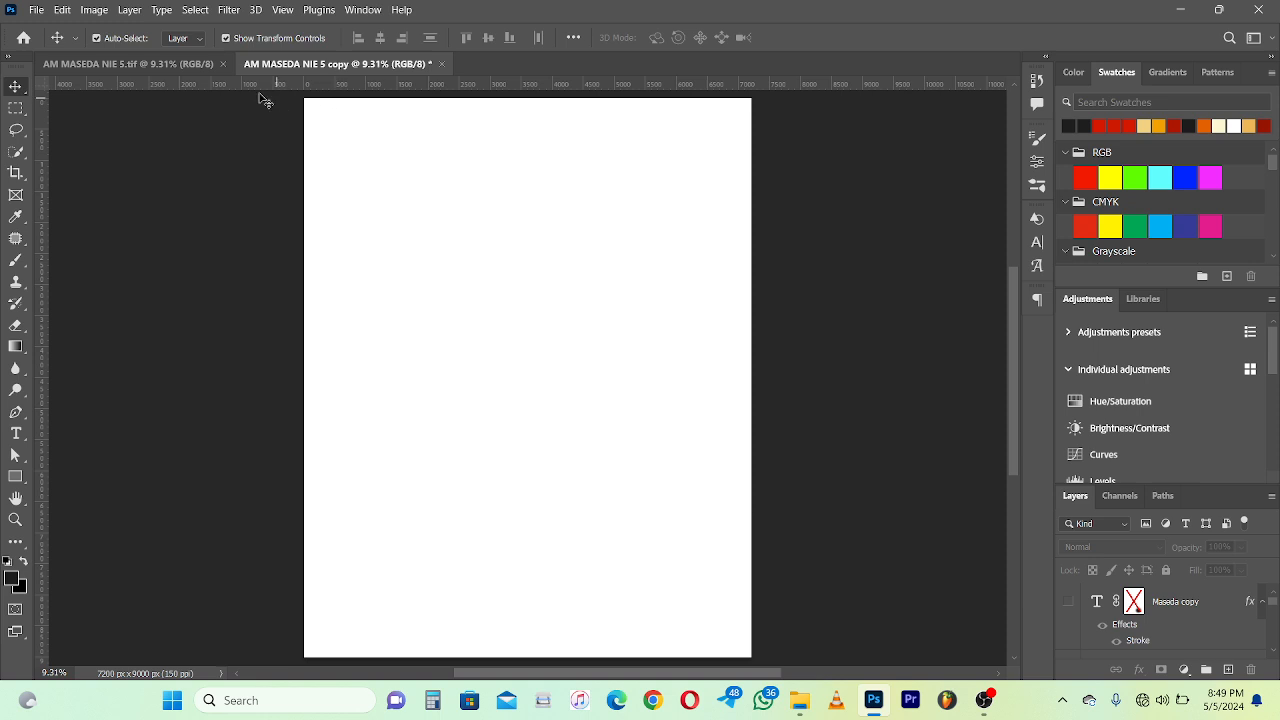
{"action": "left_click", "coordinate": [178, 63]}
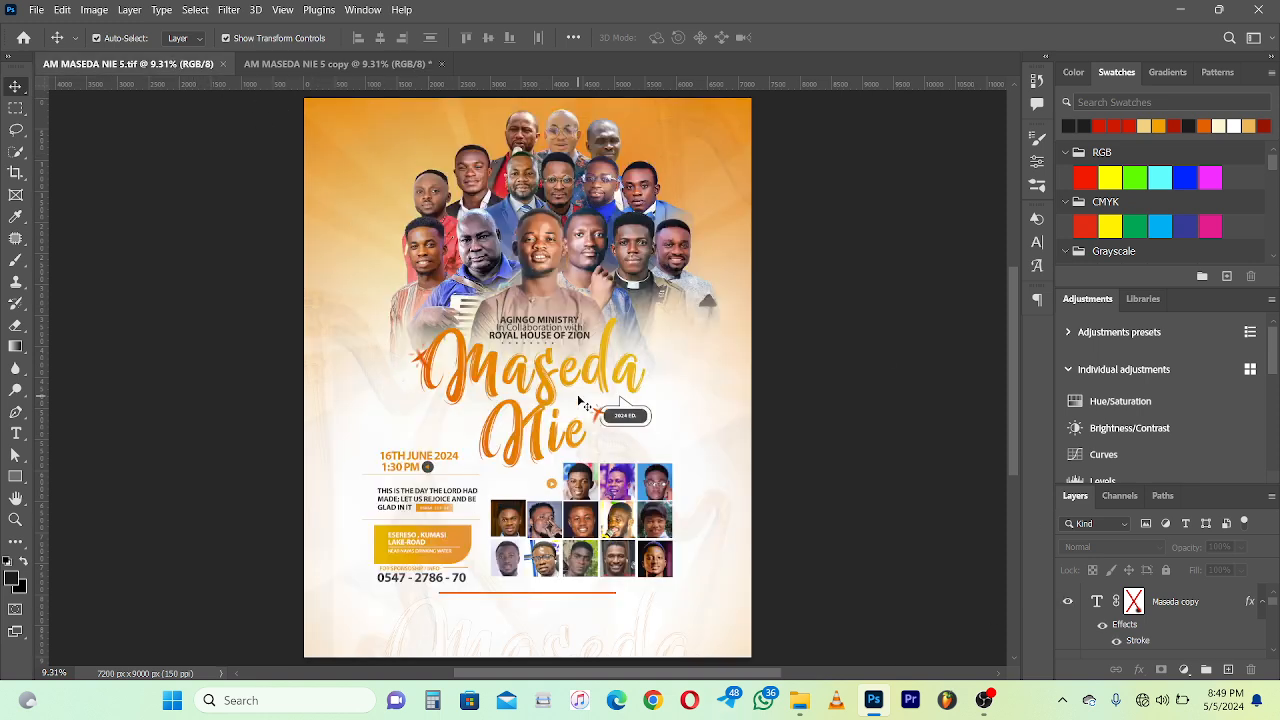
{"action": "left_click", "coordinate": [362, 66]}
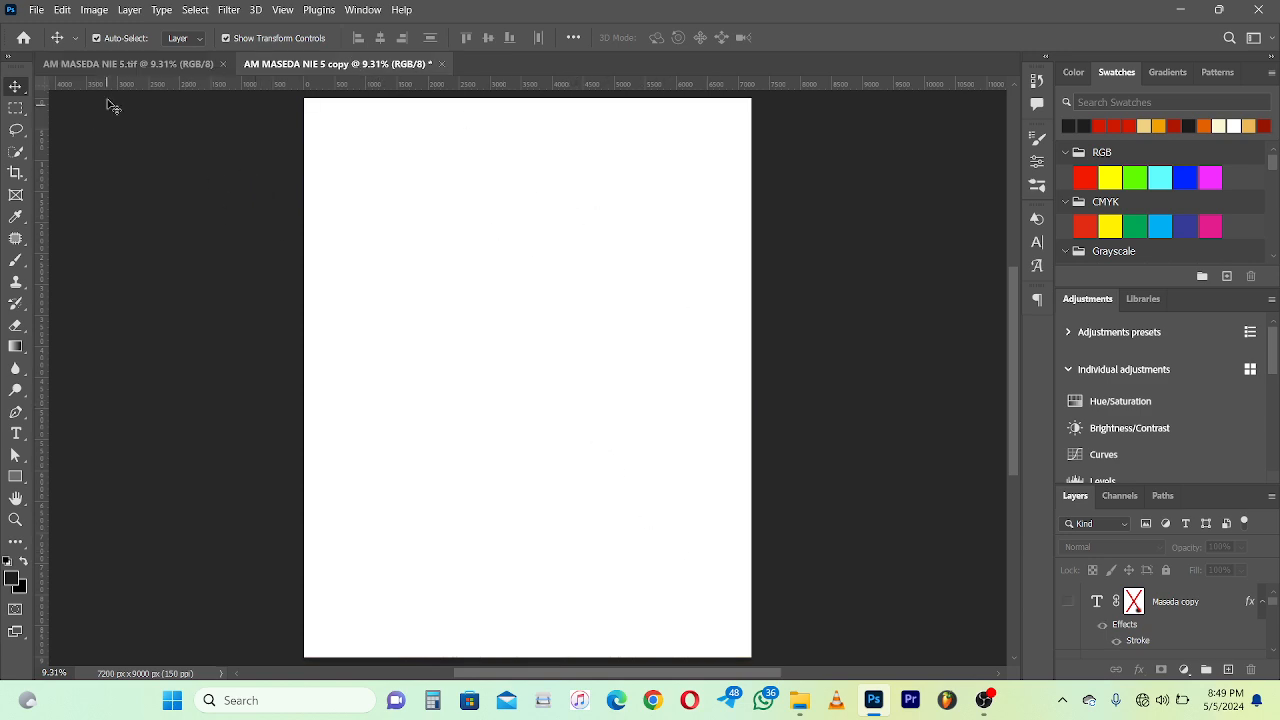
{"action": "left_click", "coordinate": [110, 64]}
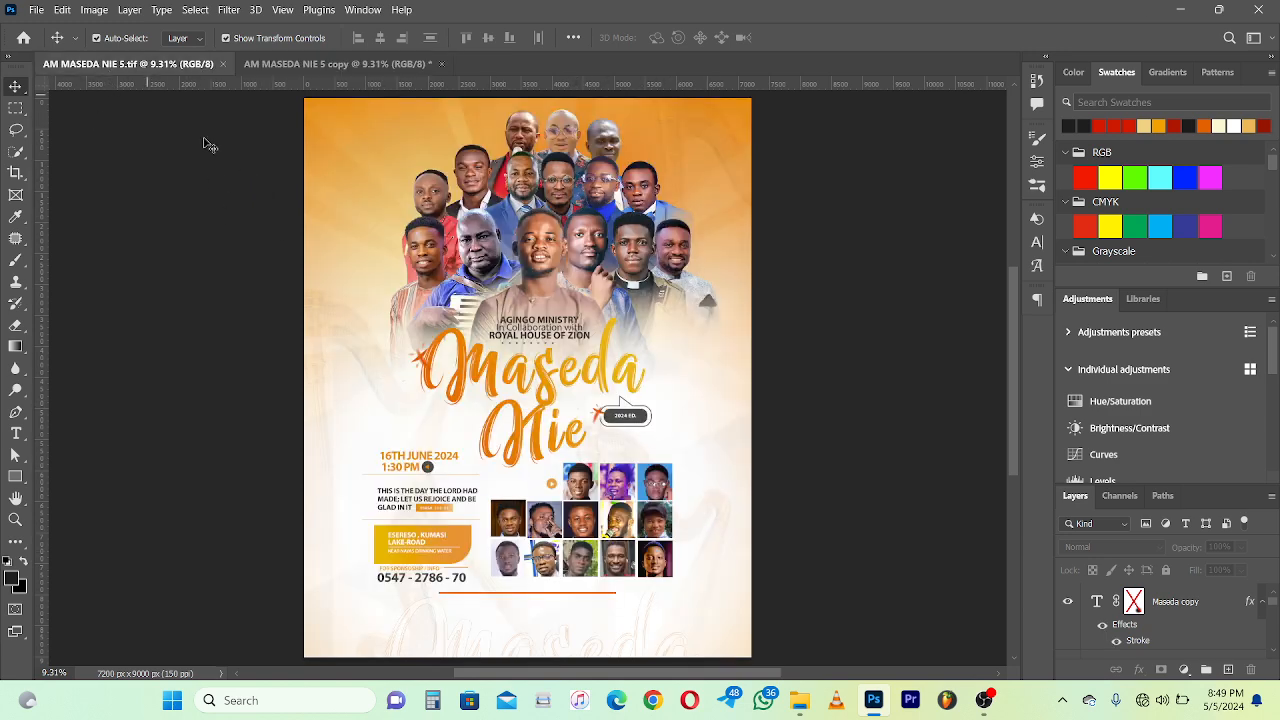
{"action": "left_click", "coordinate": [278, 63]}
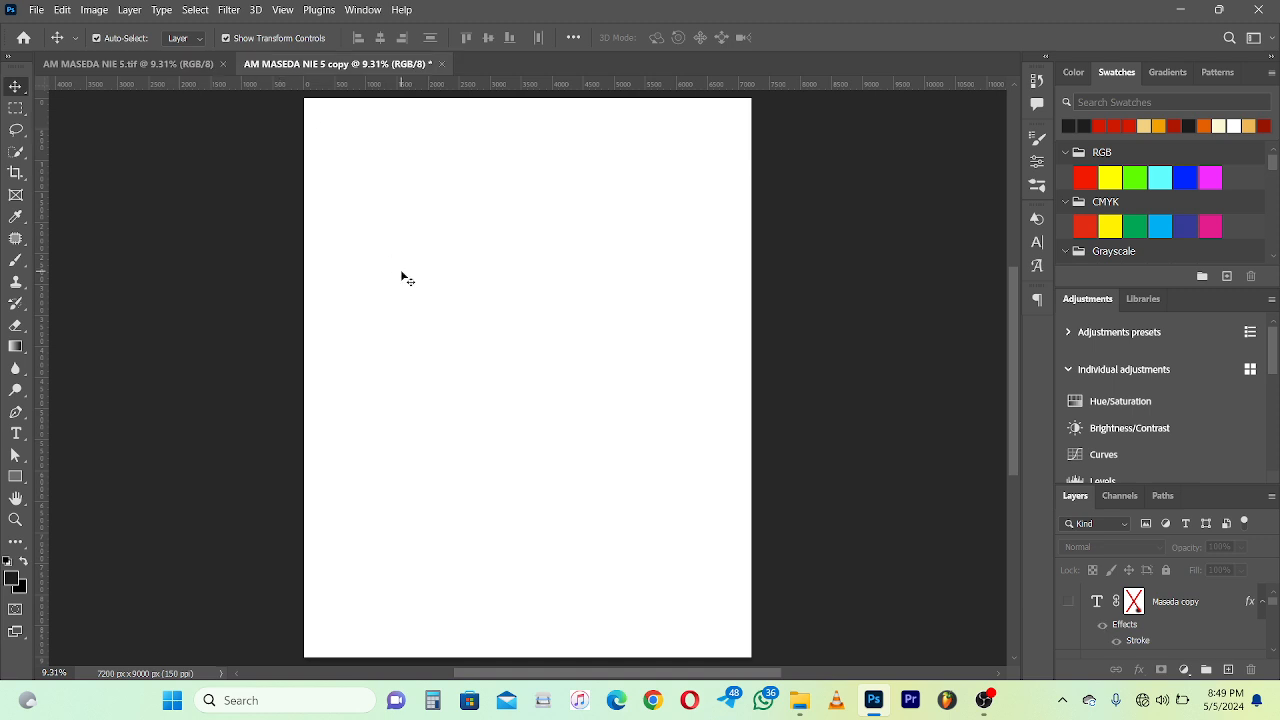
{"action": "left_click", "coordinate": [148, 62]}
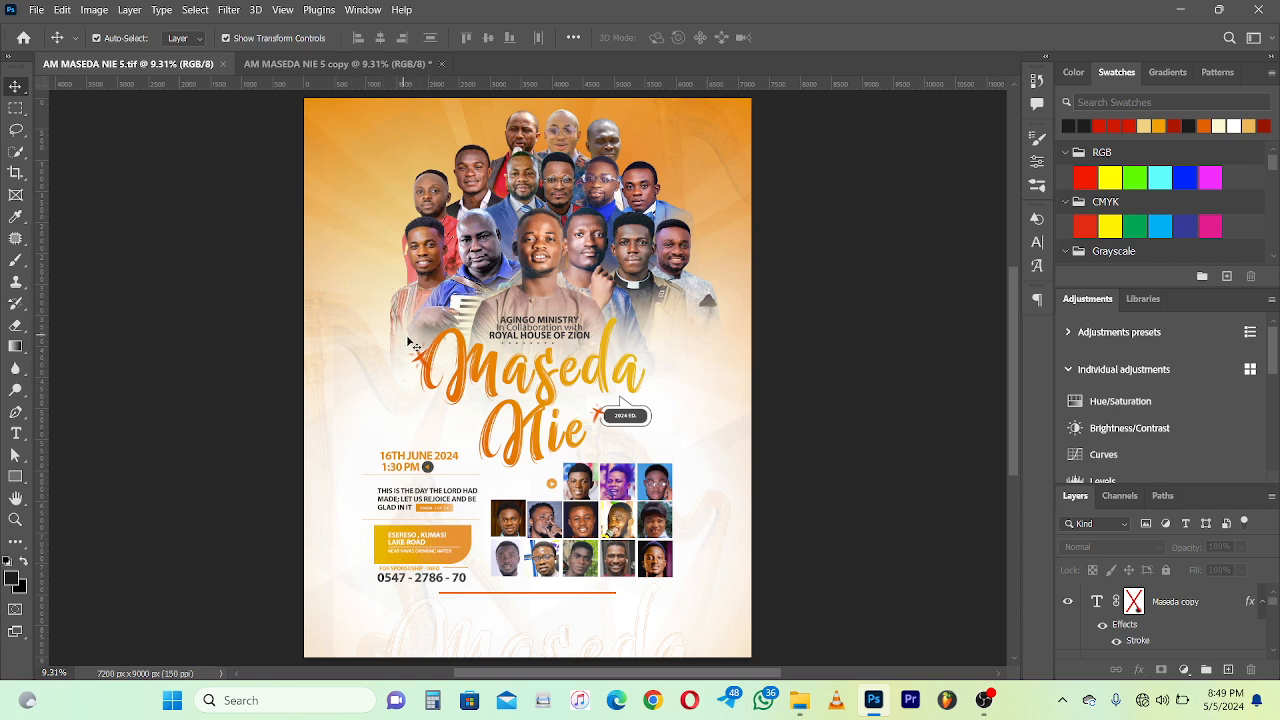
{"action": "left_click", "coordinate": [297, 64]}
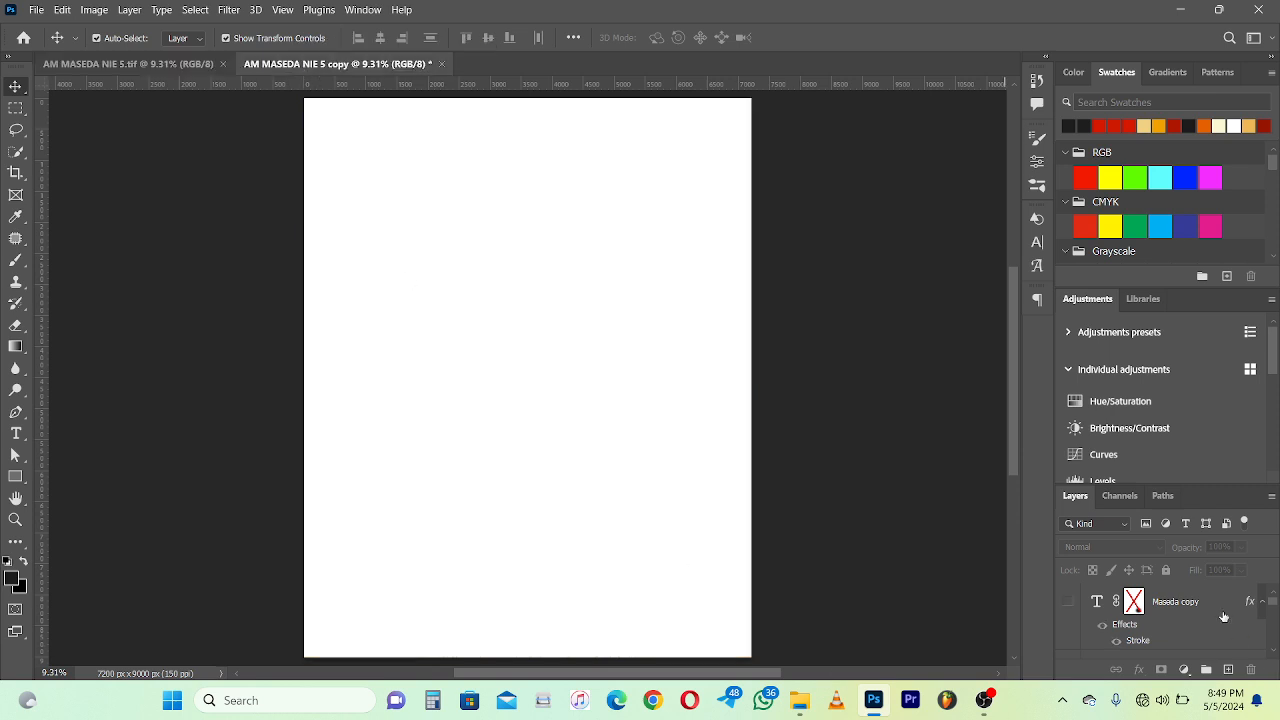
Step: Make the Rectangle 1 gradient layer just above the Background visible
{"action": "scroll", "coordinate": [1223, 616], "scroll_direction": "down", "scroll_amount": 5}
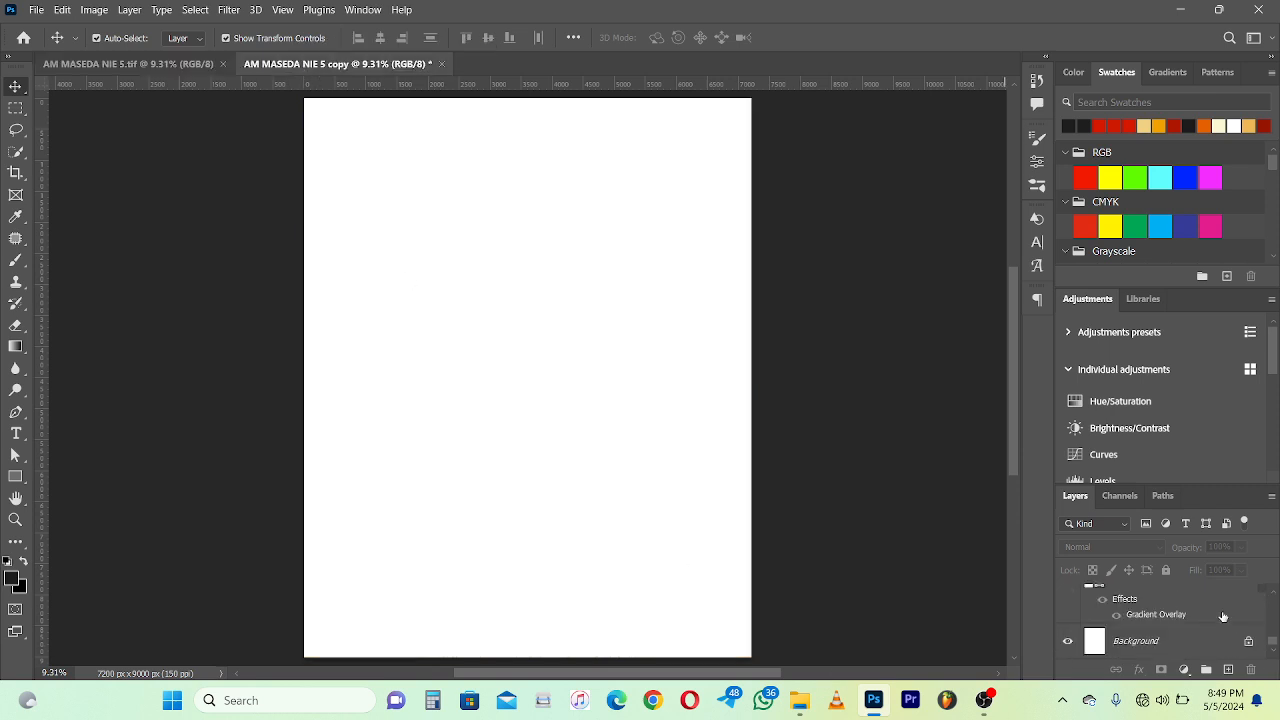
{"action": "scroll", "coordinate": [1107, 628], "scroll_direction": "up", "scroll_amount": 3}
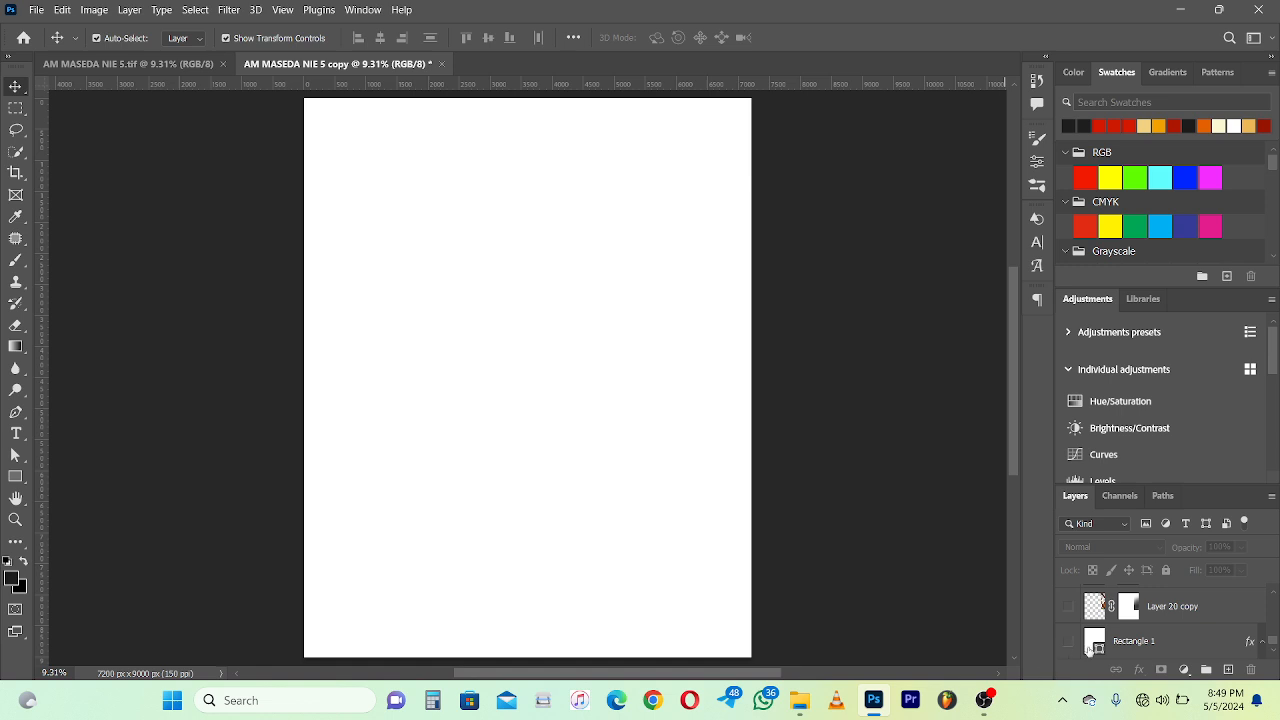
{"action": "left_click", "coordinate": [1068, 644]}
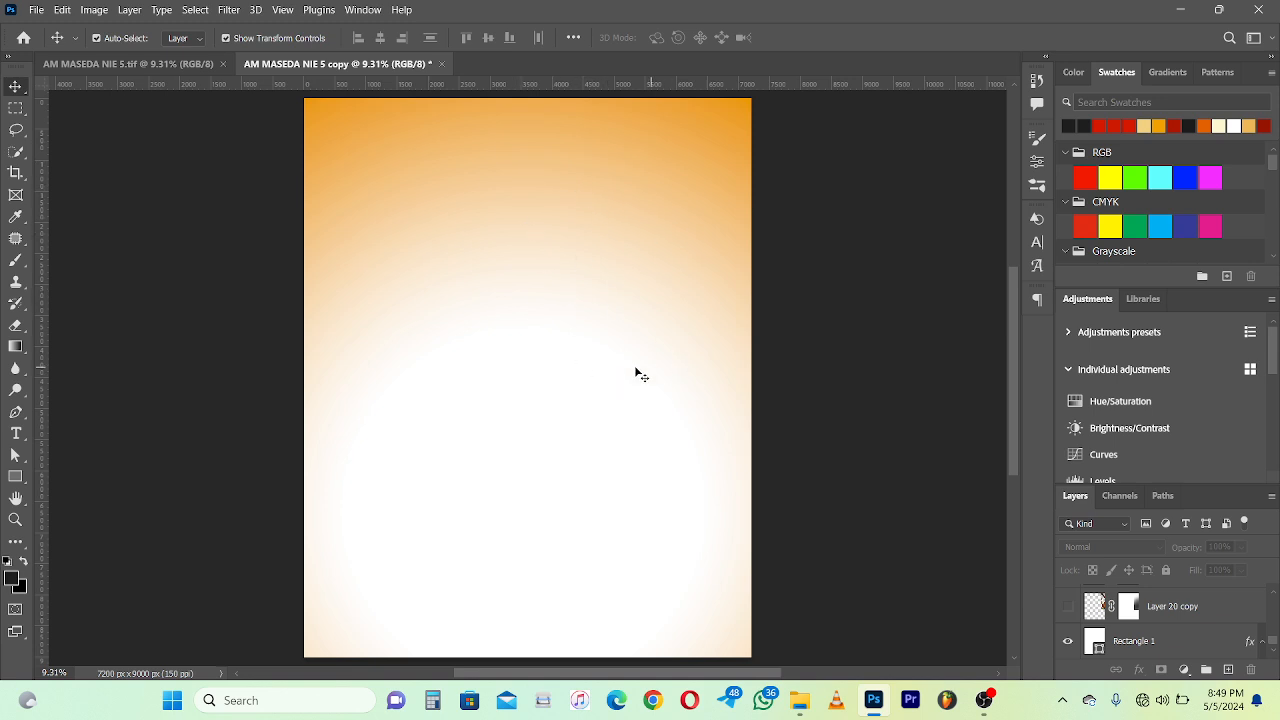
Step: Select the Rectangle 1 layer, examine its extent against the canvas and its Gradient Overlay, and deselect it
{"action": "scroll", "coordinate": [1145, 638], "scroll_direction": "down", "scroll_amount": 2}
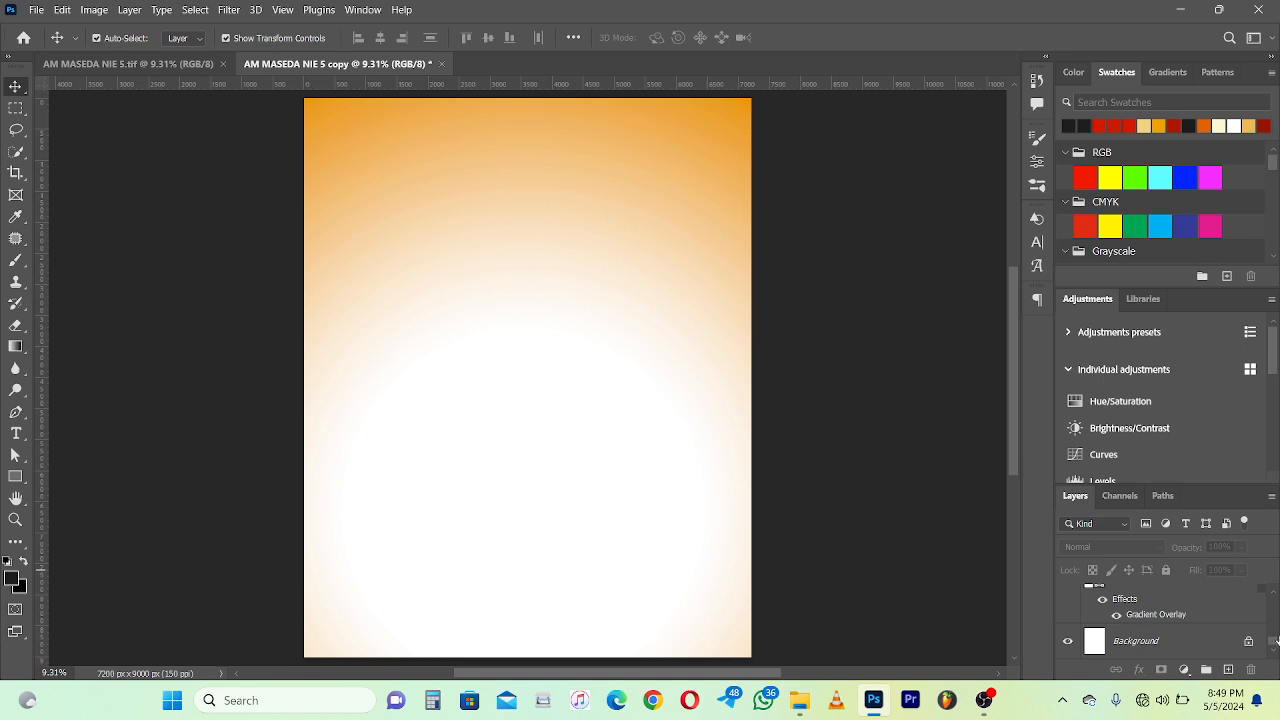
{"action": "left_click", "coordinate": [1137, 601]}
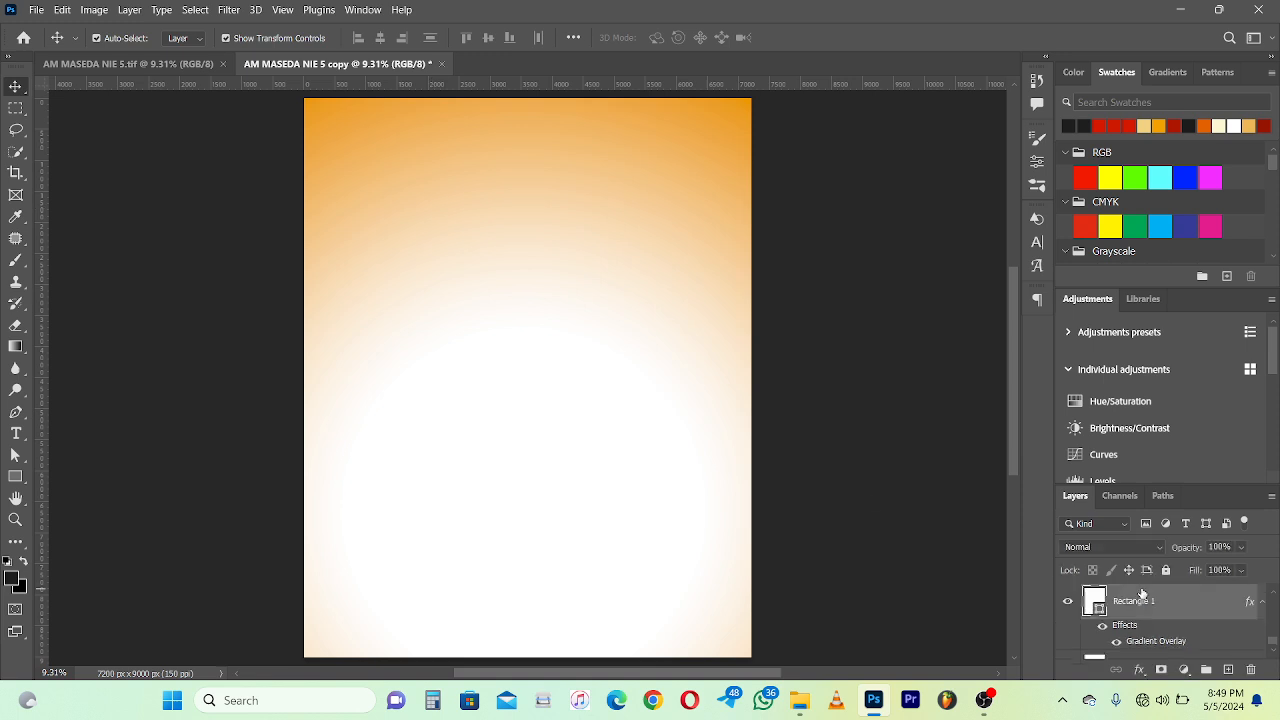
{"action": "scroll", "coordinate": [476, 152], "scroll_direction": "down", "scroll_amount": 1}
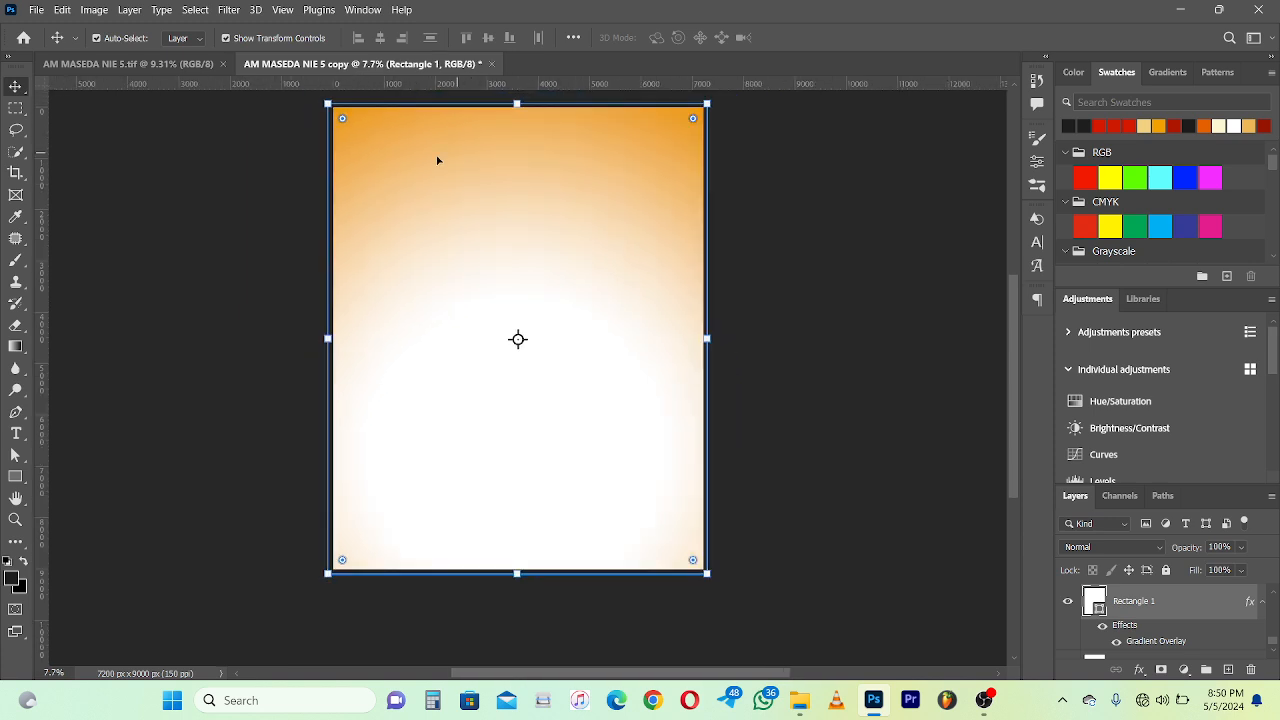
{"action": "left_click_drag", "start_coordinate": [538, 96], "coordinate": [531, 146]}
{"action": "left_click", "coordinate": [799, 37]}
{"action": "left_click", "coordinate": [254, 192]}
{"action": "scroll", "coordinate": [454, 137], "scroll_direction": "up", "scroll_amount": 1}
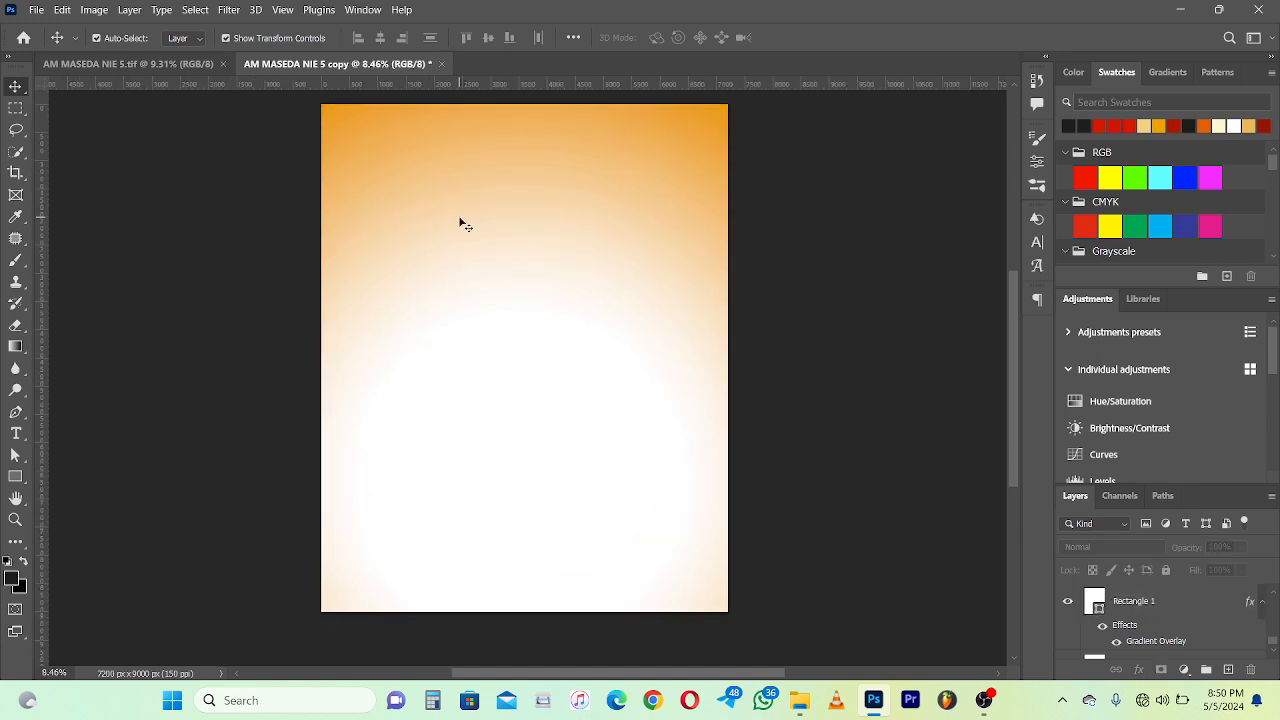
{"action": "right_click", "coordinate": [461, 222]}
{"action": "left_click", "coordinate": [466, 228]}
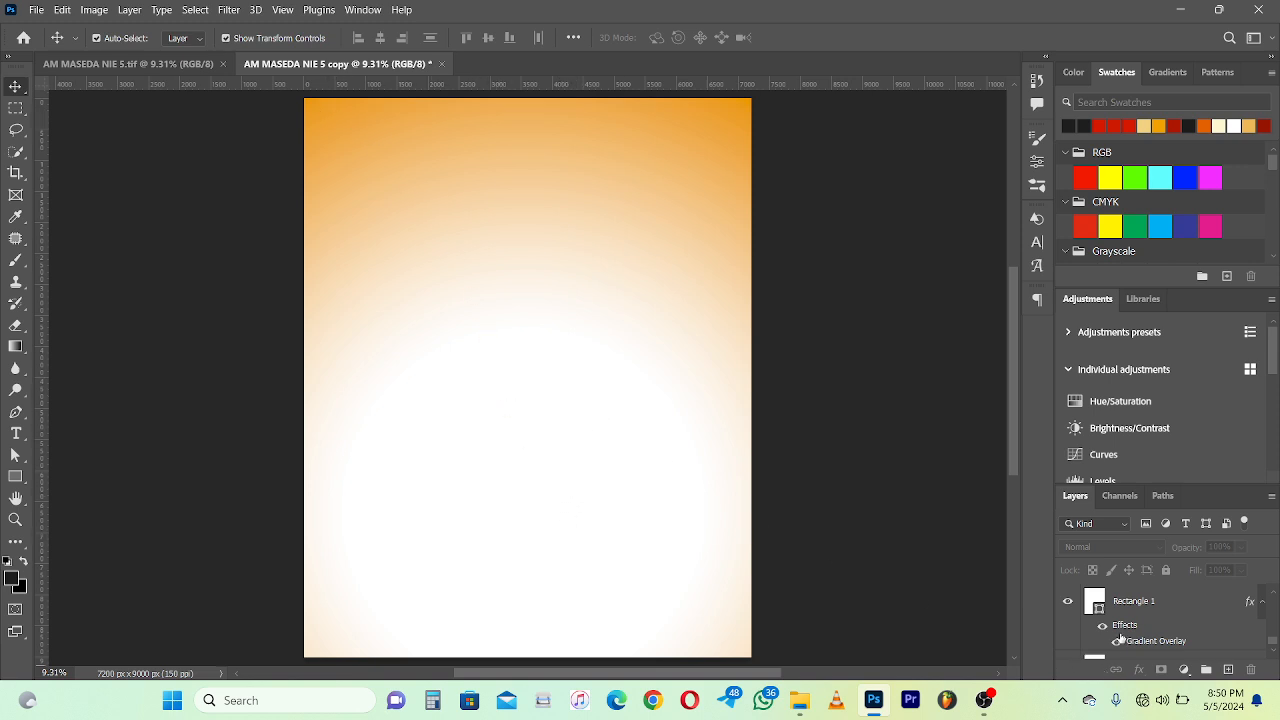
Step: Make the Layer 20 copy harp layer visible over the gradient background
{"action": "scroll", "coordinate": [1116, 636], "scroll_direction": "down", "scroll_amount": 3}
{"action": "scroll", "coordinate": [1077, 633], "scroll_direction": "down", "scroll_amount": 2}
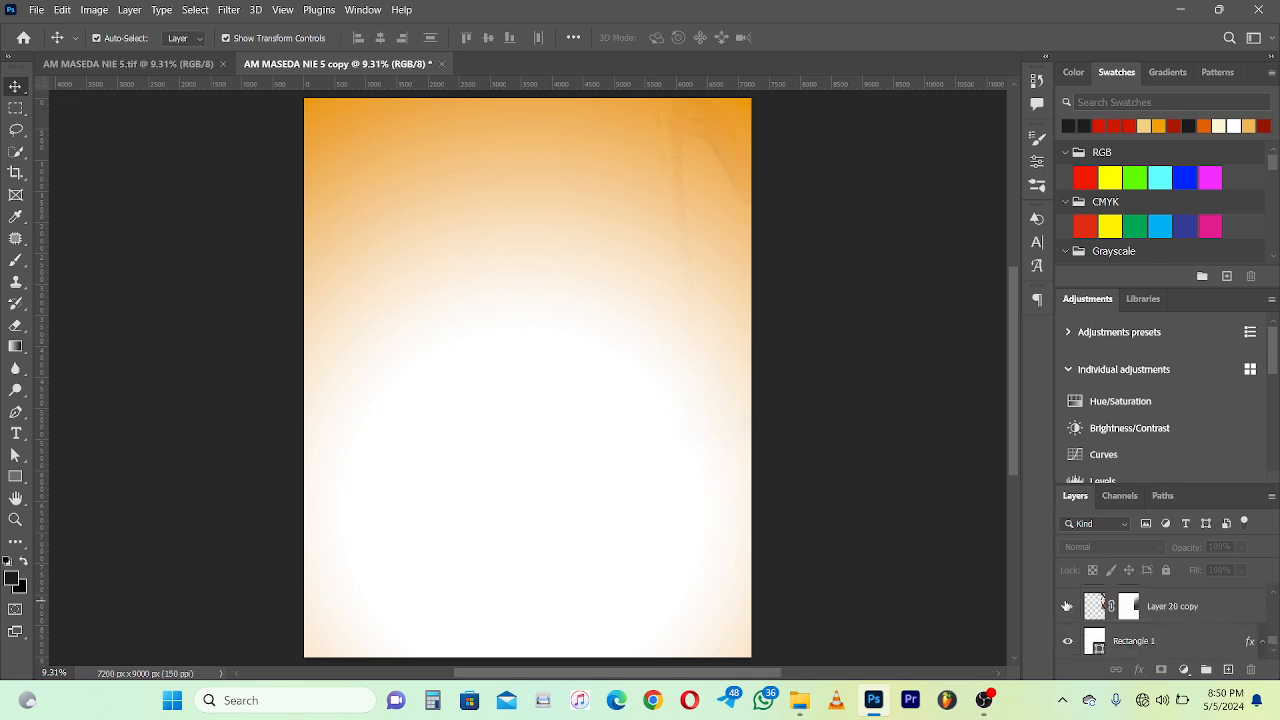
{"action": "scroll", "coordinate": [707, 133], "scroll_direction": "up", "scroll_amount": 5}
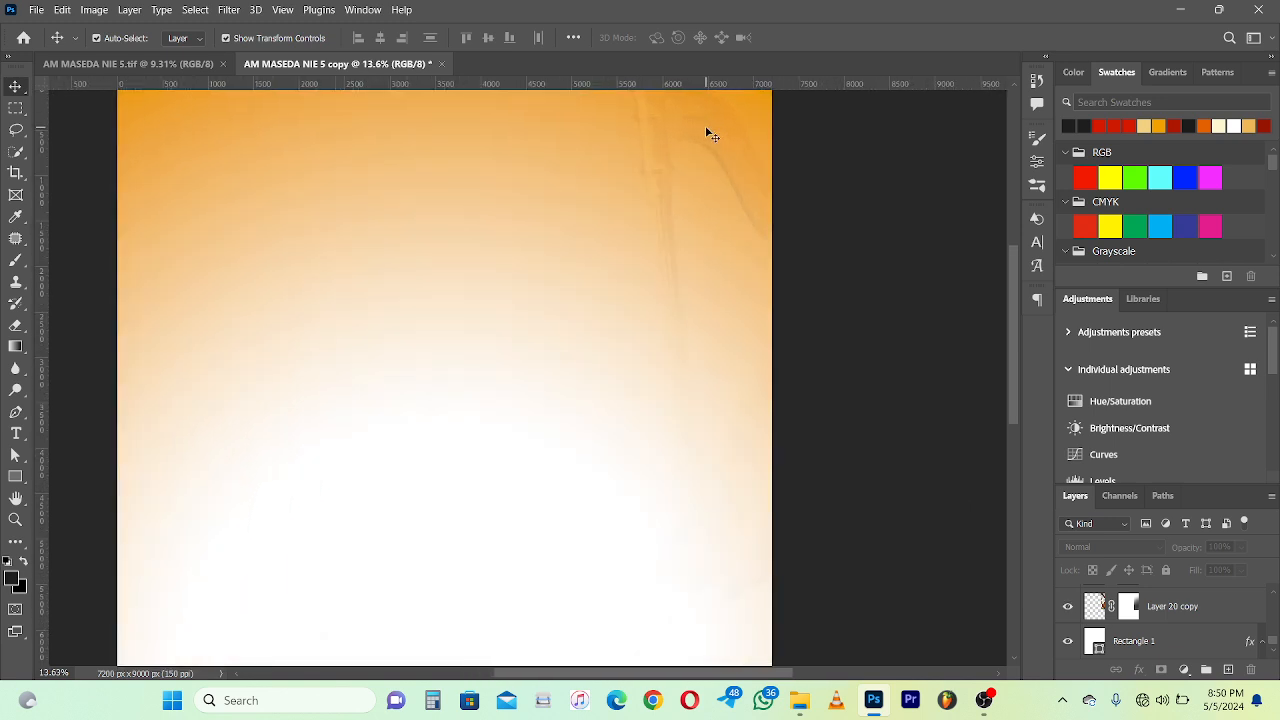
{"action": "scroll", "coordinate": [631, 277], "scroll_direction": "down", "scroll_amount": 3}
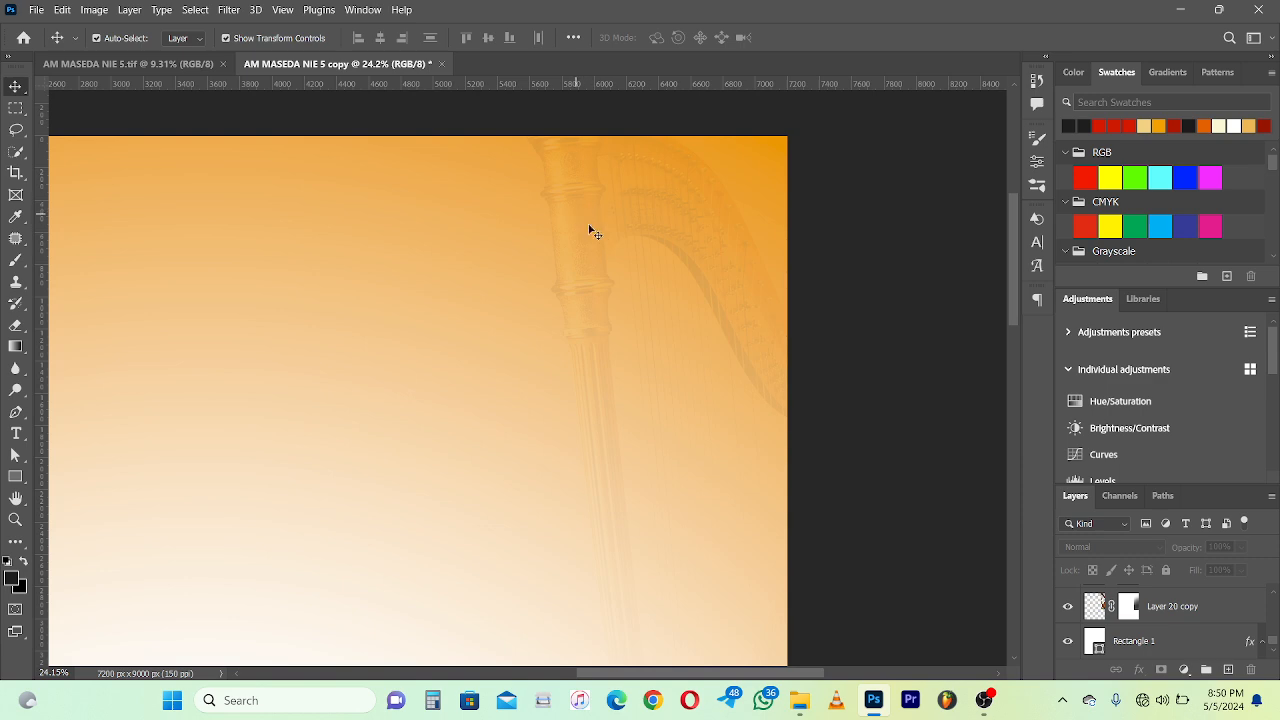
{"action": "scroll", "coordinate": [594, 250], "scroll_direction": "down", "scroll_amount": 2}
{"action": "scroll", "coordinate": [1141, 611], "scroll_direction": "up", "scroll_amount": 2}
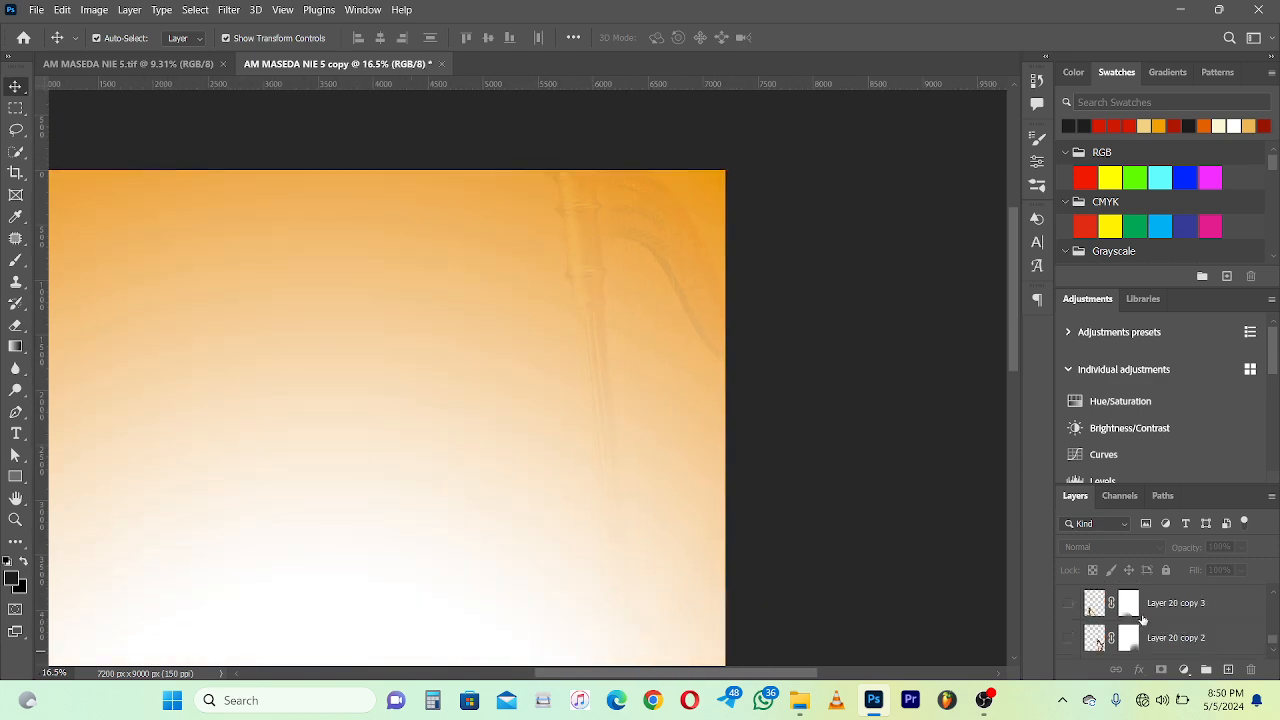
{"action": "scroll", "coordinate": [1143, 620], "scroll_direction": "down", "scroll_amount": 2}
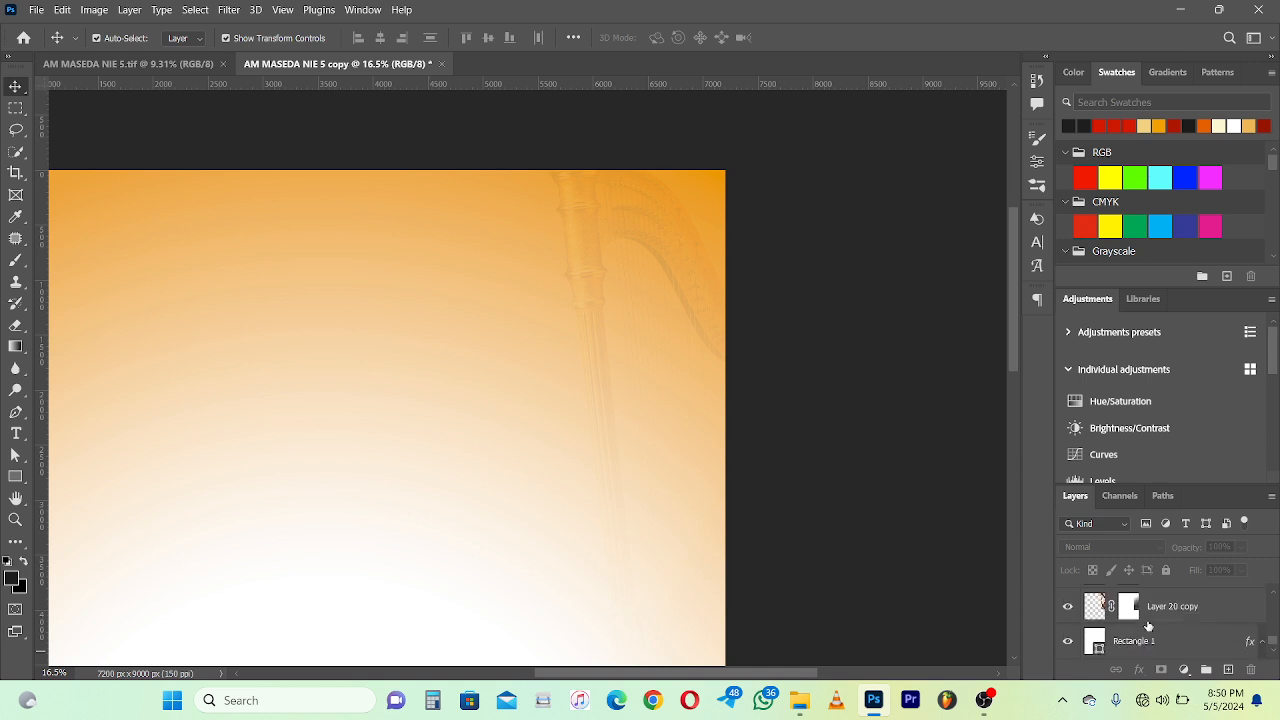
{"action": "scroll", "coordinate": [1147, 625], "scroll_direction": "up", "scroll_amount": 2}
{"action": "scroll", "coordinate": [1149, 625], "scroll_direction": "down", "scroll_amount": 2}
Step: Try the Layer 20 copy harp at 100% opacity and undo the opacity change
{"action": "left_click", "coordinate": [1180, 610]}
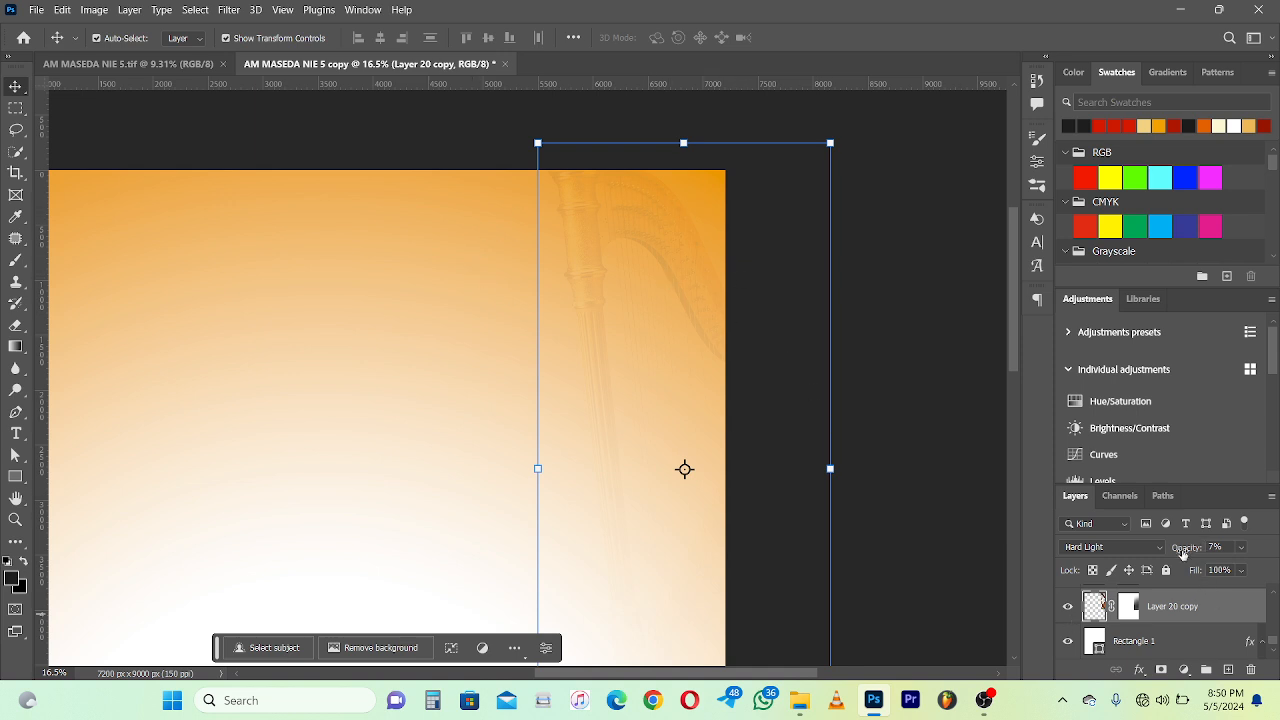
{"action": "key", "text": "0"}
{"action": "scroll", "coordinate": [645, 398], "scroll_direction": "down", "scroll_amount": 6}
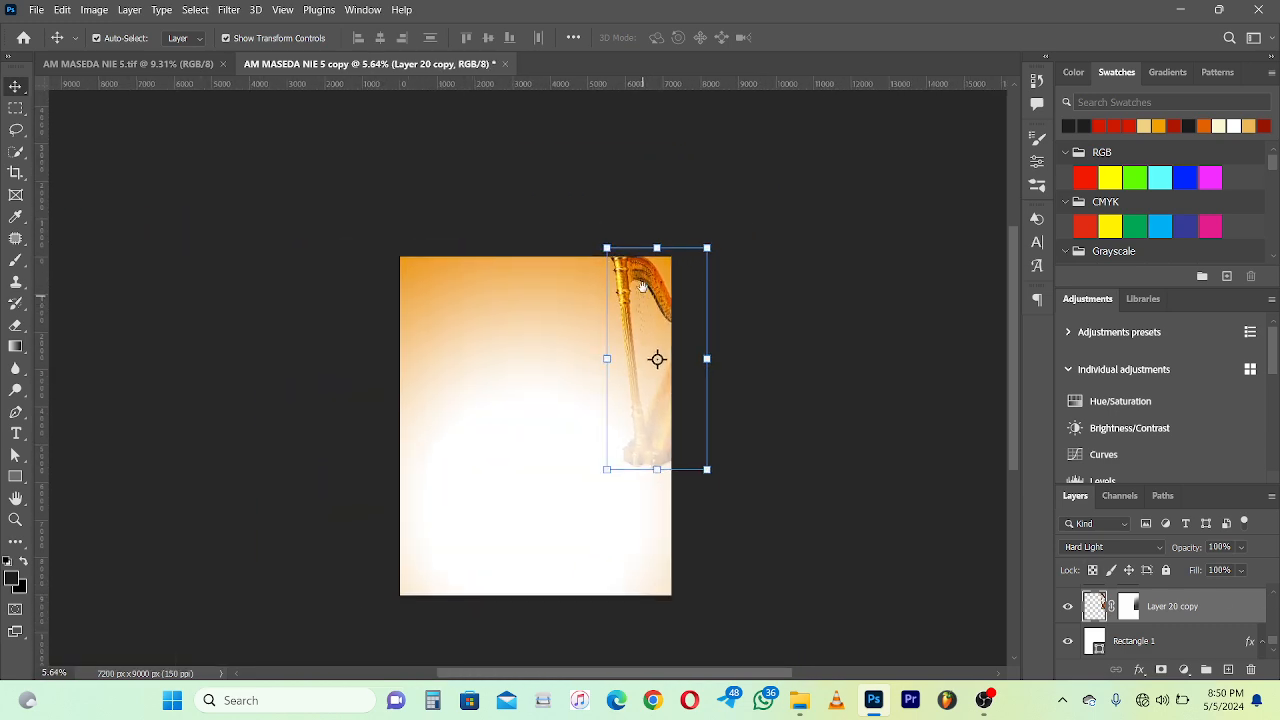
{"action": "key", "text": "ctrl+z"}
{"action": "scroll", "coordinate": [663, 257], "scroll_direction": "up", "scroll_amount": 5}
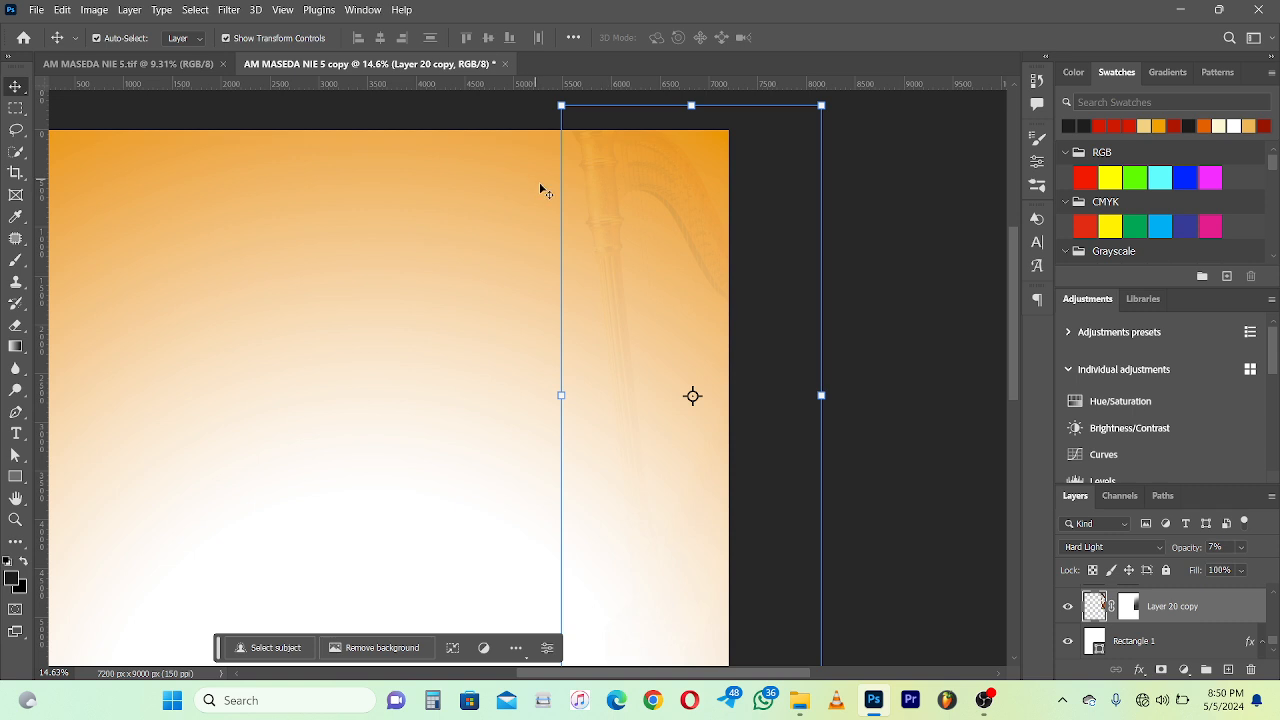
Step: Make the Layer 20 copy 2 harp layer visible in the lower part of the flyer and deselect all layers
{"action": "scroll", "coordinate": [613, 221], "scroll_direction": "down", "scroll_amount": 1}
{"action": "scroll", "coordinate": [1186, 615], "scroll_direction": "up", "scroll_amount": 1}
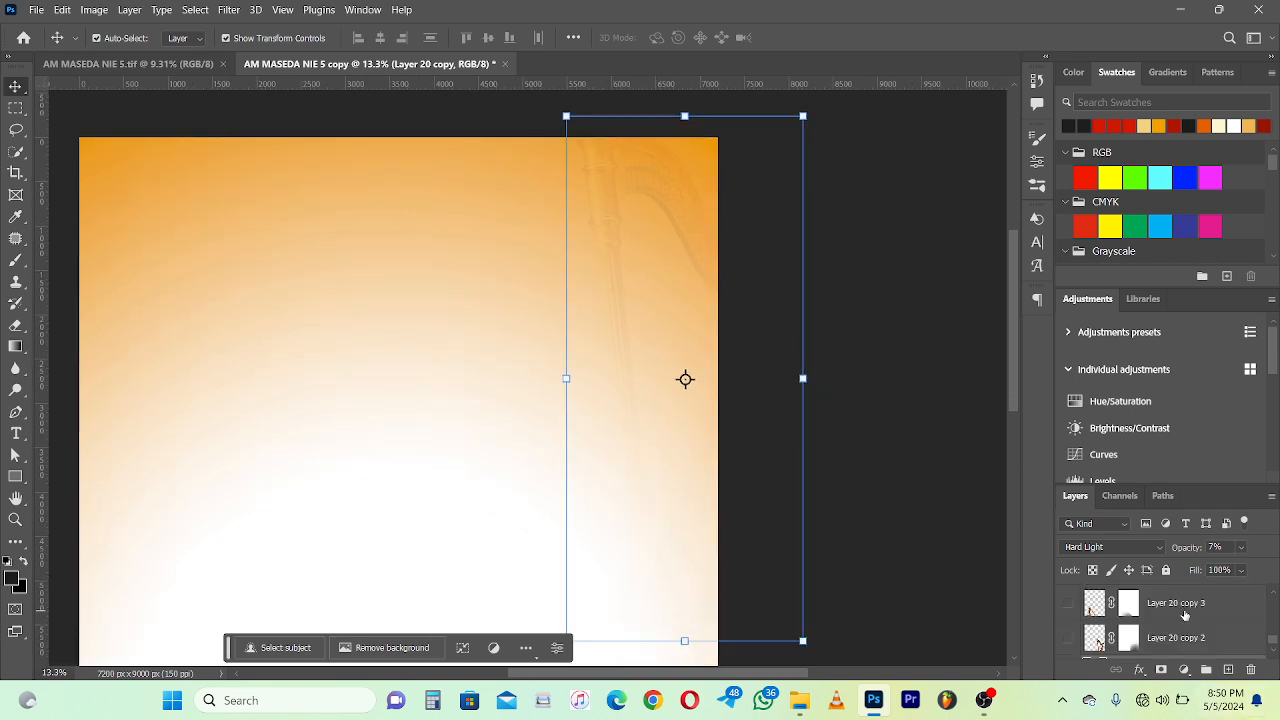
{"action": "scroll", "coordinate": [558, 351], "scroll_direction": "down", "scroll_amount": 5}
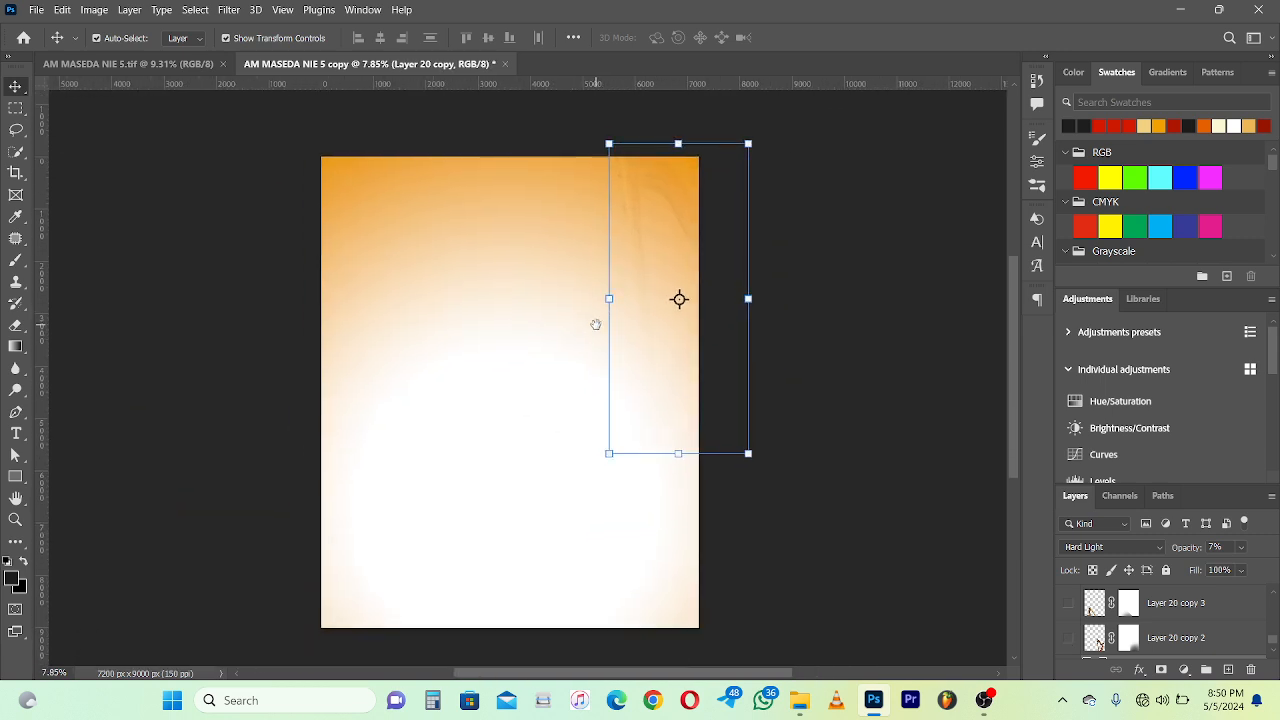
{"action": "scroll", "coordinate": [1091, 629], "scroll_direction": "down", "scroll_amount": 1}
{"action": "scroll", "coordinate": [1091, 629], "scroll_direction": "up", "scroll_amount": 1}
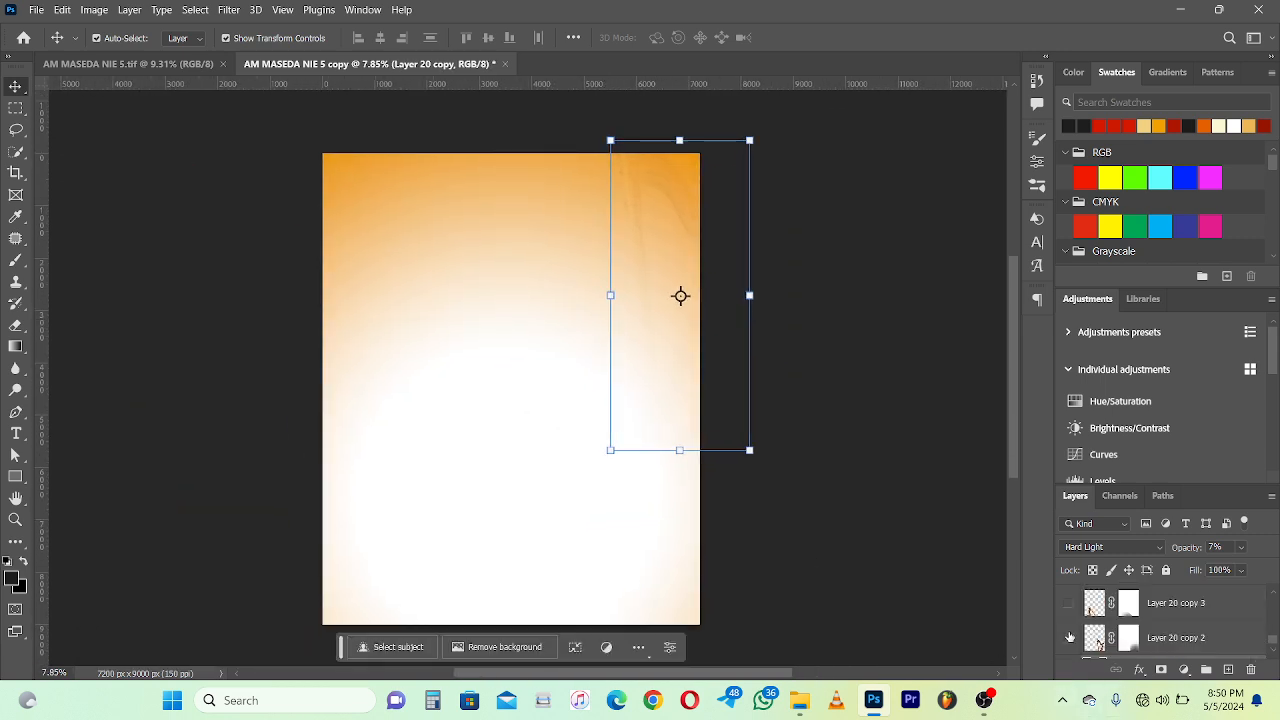
{"action": "left_click", "coordinate": [1068, 637]}
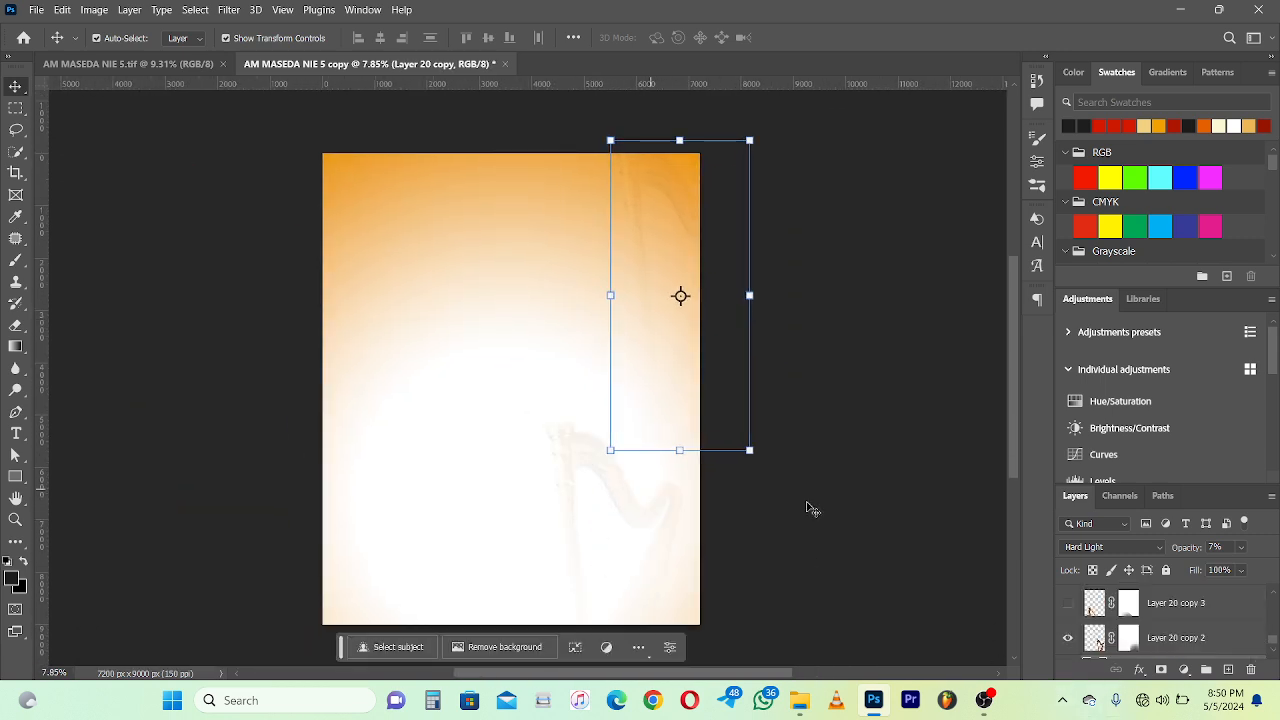
{"action": "left_click", "coordinate": [840, 540]}
{"action": "scroll", "coordinate": [591, 500], "scroll_direction": "up", "scroll_amount": 1}
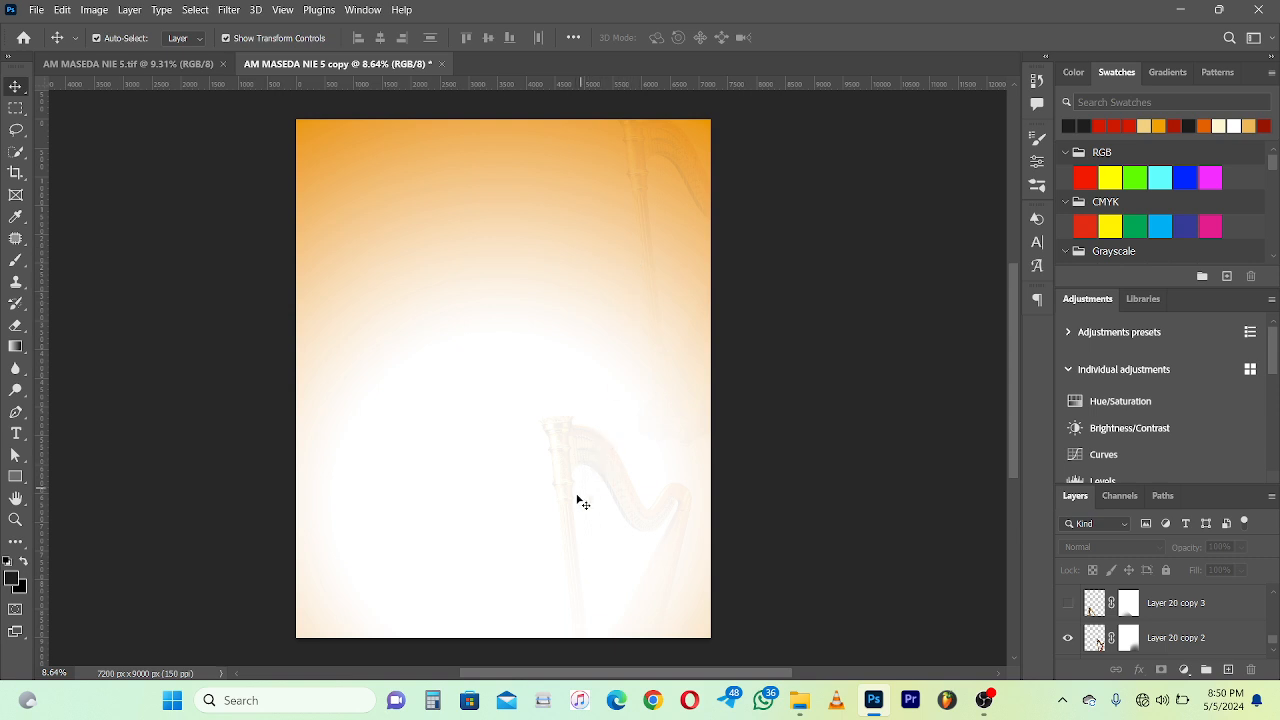
Step: Compare the partly revealed background in the copy document with the finished flyer in AM MASEDA NIE 5.tif
{"action": "left_click", "coordinate": [195, 64]}
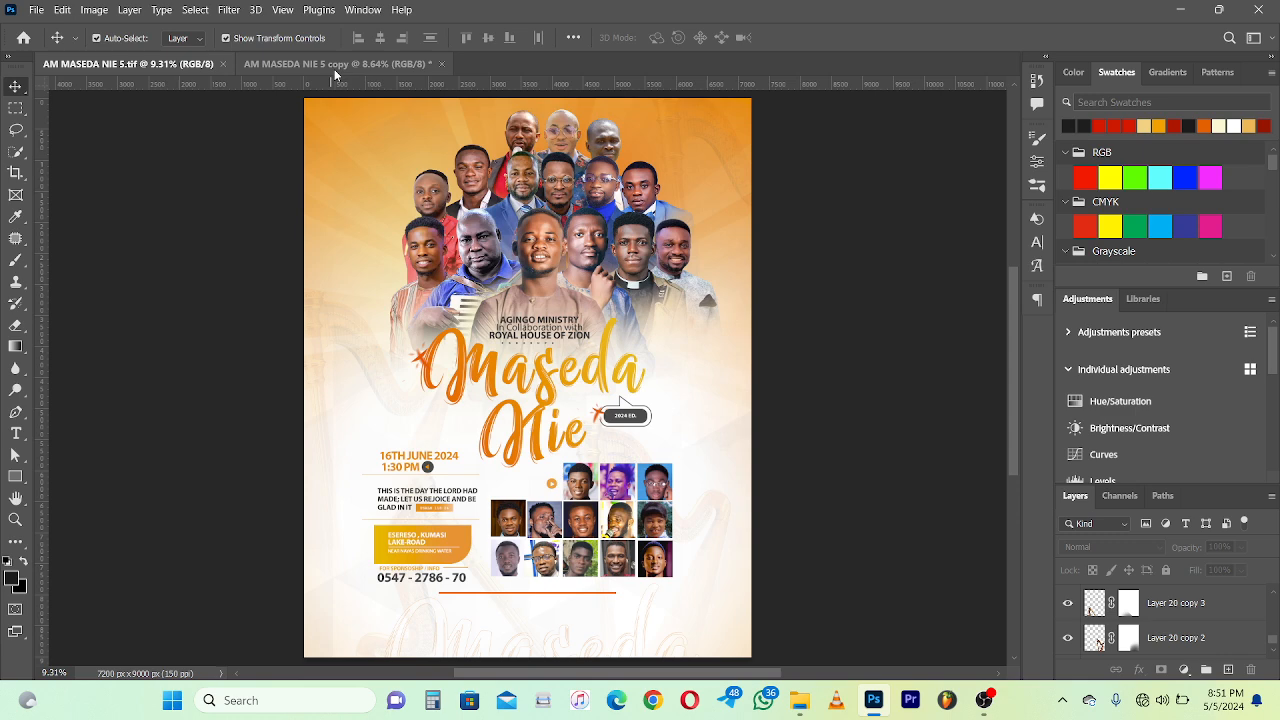
{"action": "left_click", "coordinate": [336, 64]}
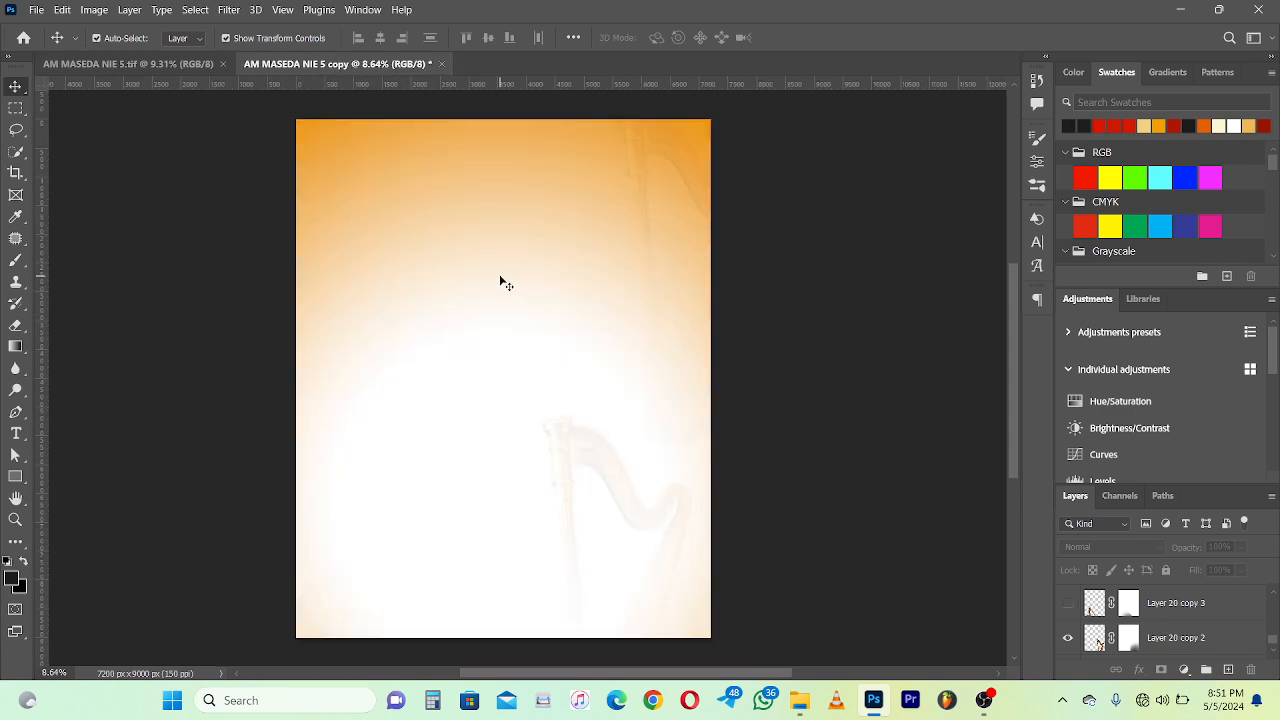
{"action": "left_click", "coordinate": [80, 66]}
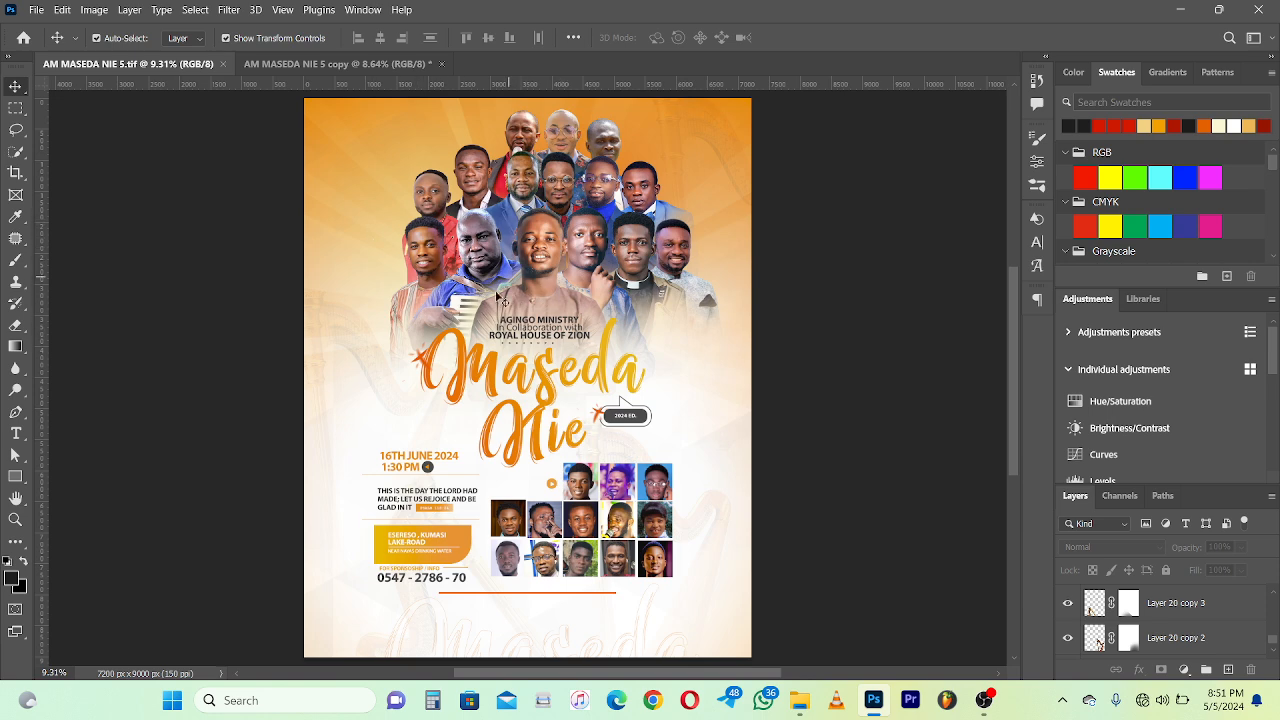
{"action": "left_click", "coordinate": [282, 62]}
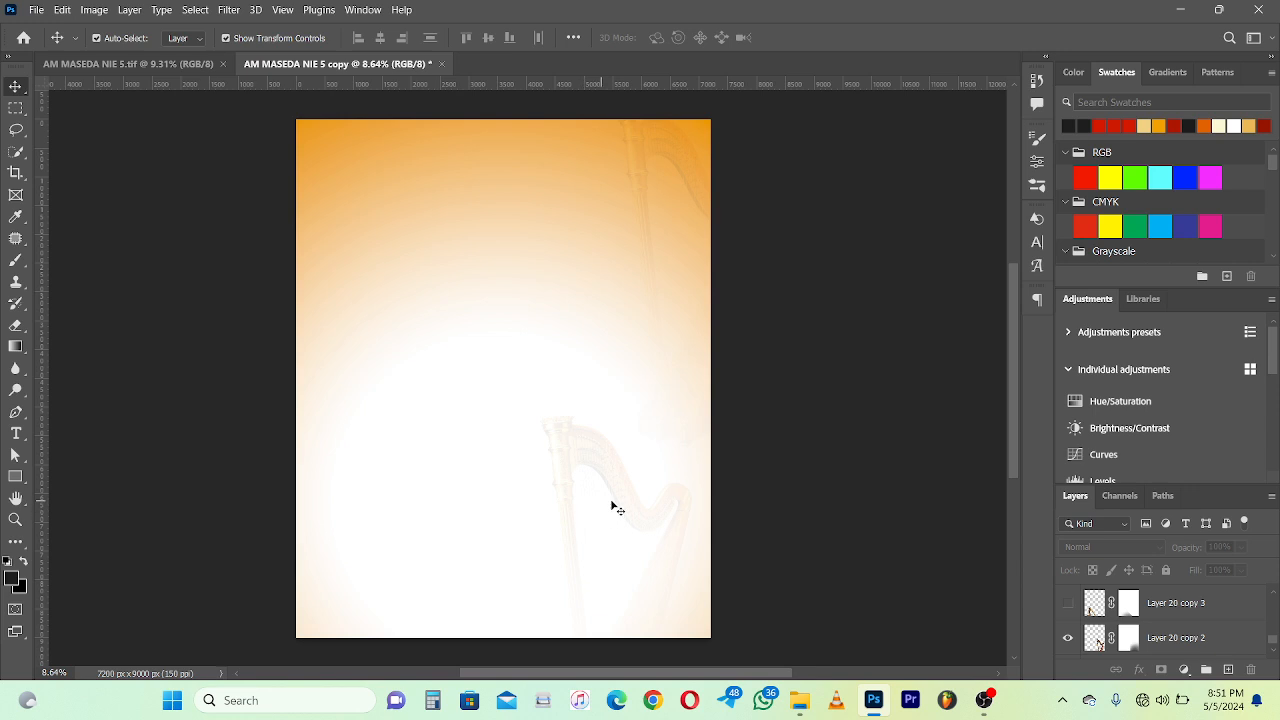
Step: Make the Layer 20 copy 3 and Layer 20 harp layers visible in the copy and compare them with the original flyer
{"action": "left_click", "coordinate": [1068, 604]}
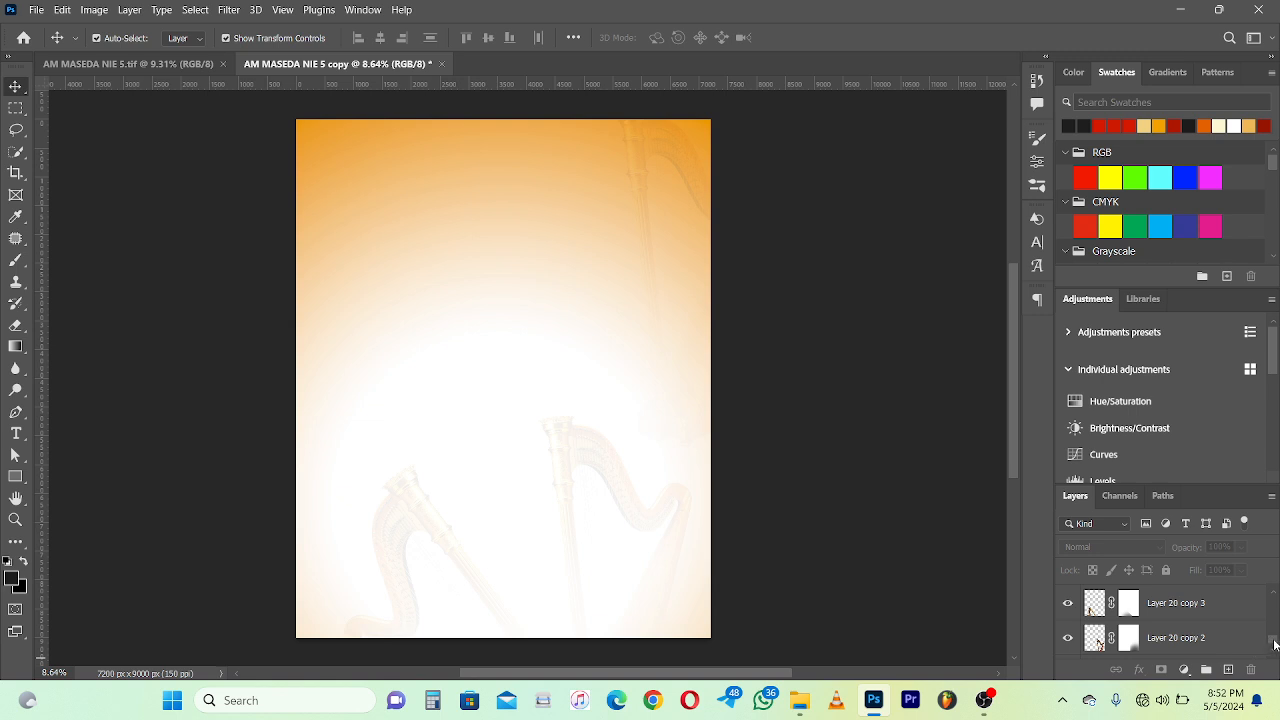
{"action": "left_click_drag", "start_coordinate": [1274, 640], "coordinate": [1273, 638]}
{"action": "left_click", "coordinate": [1067, 621]}
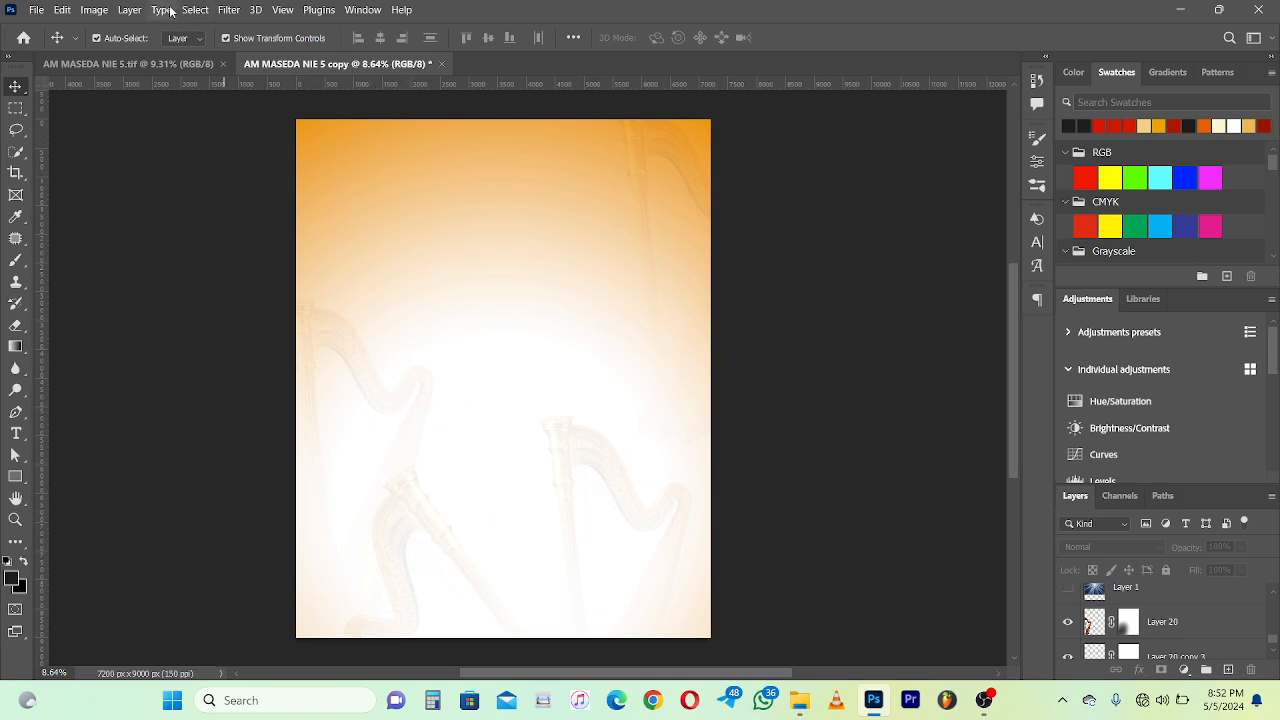
{"action": "left_click", "coordinate": [133, 66]}
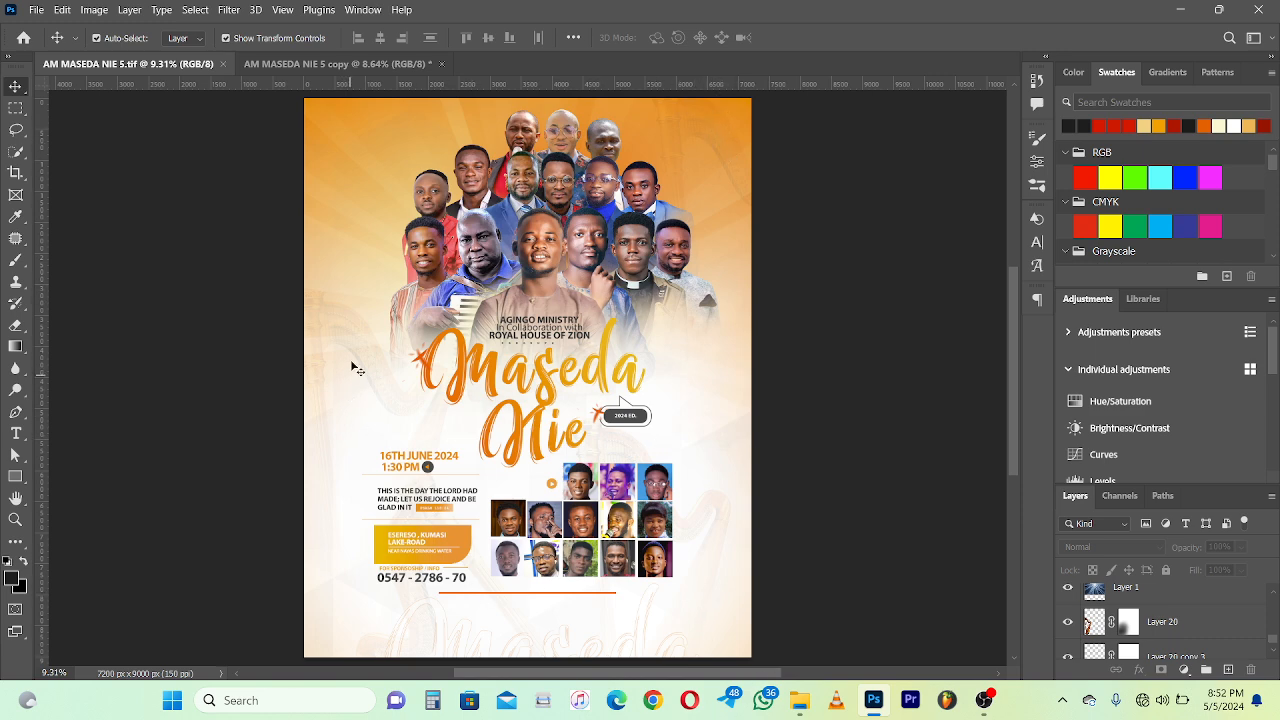
{"action": "left_click", "coordinate": [333, 64]}
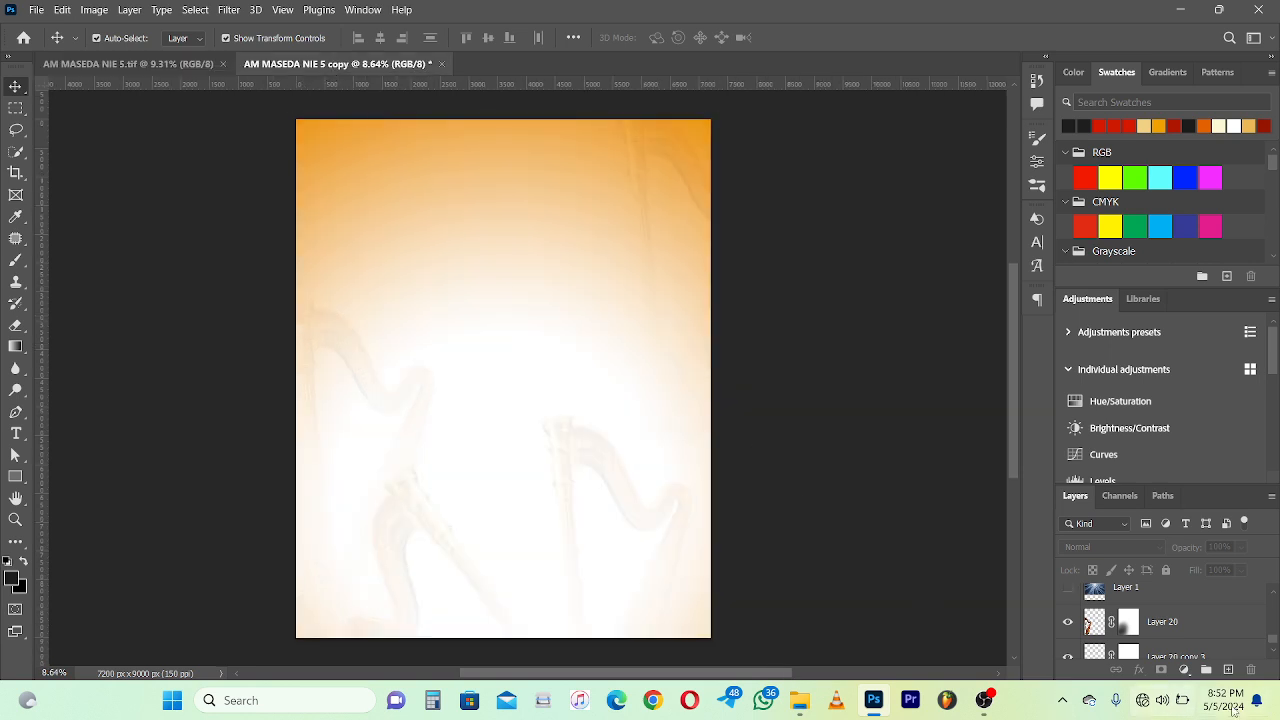
Step: Make the Layer 1 light-ray layer above Layer 20 visible and deselect all layers
{"action": "left_click", "coordinate": [1235, 633]}
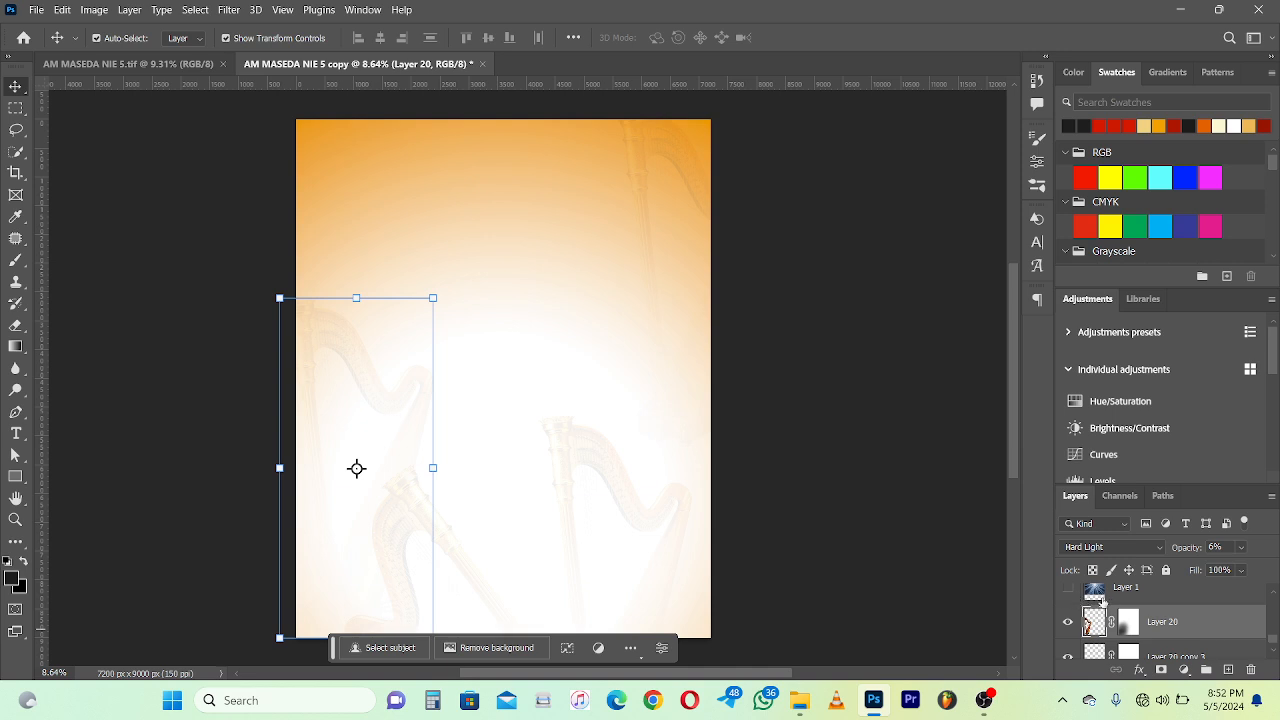
{"action": "left_click", "coordinate": [1067, 589]}
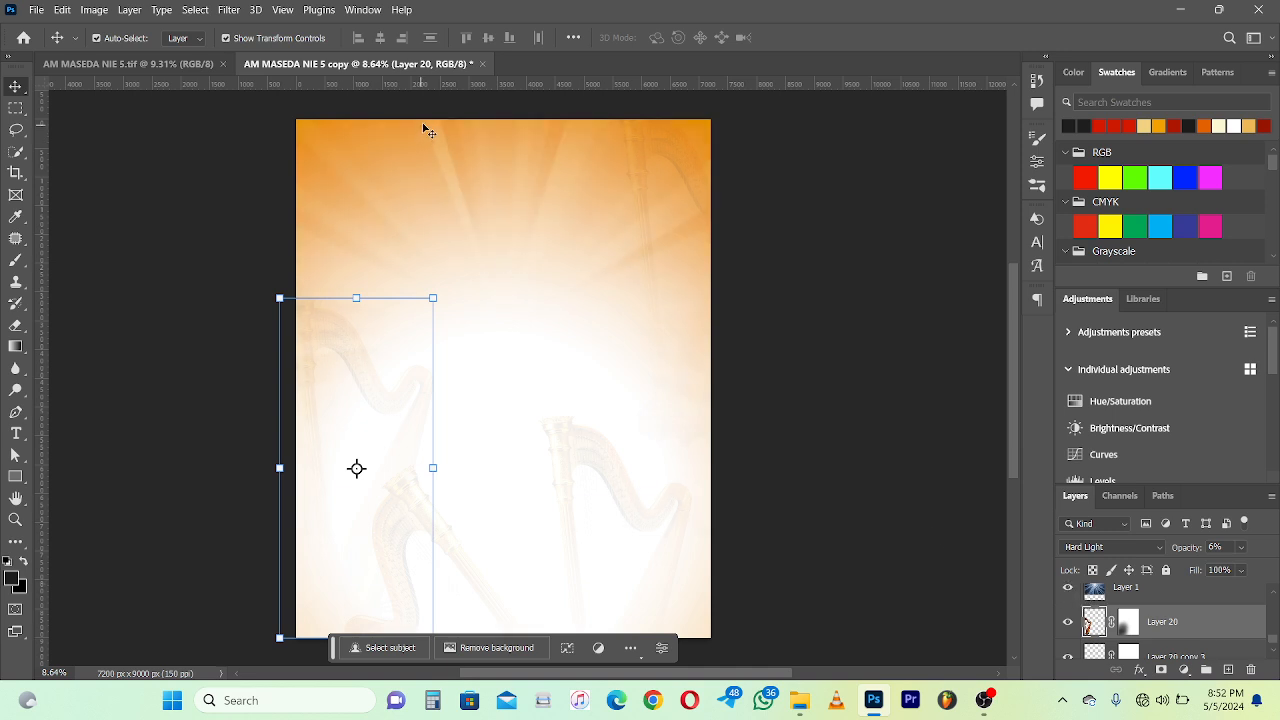
{"action": "left_click", "coordinate": [925, 258]}
{"action": "left_click_drag", "start_coordinate": [443, 158], "coordinate": [480, 184]}
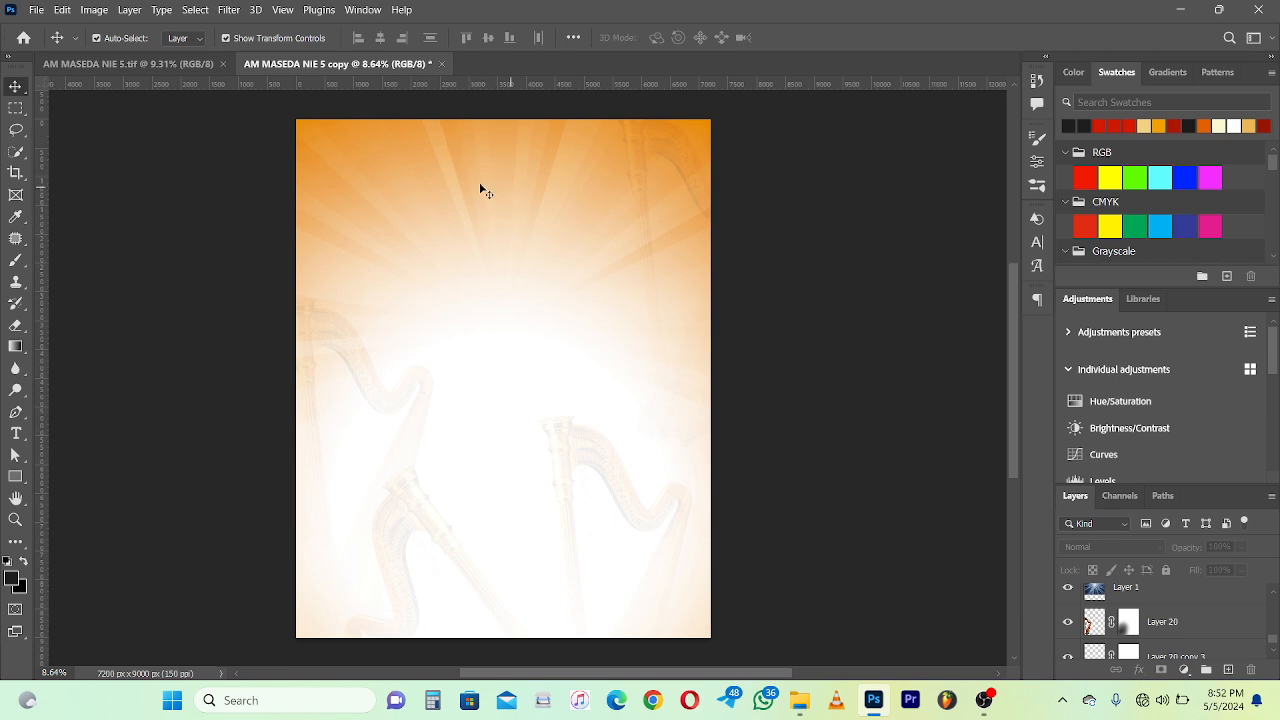
Step: Select Layer 1 to examine its extent and blend settings, and compare its light rays with the original flyer
{"action": "left_click", "coordinate": [1152, 598]}
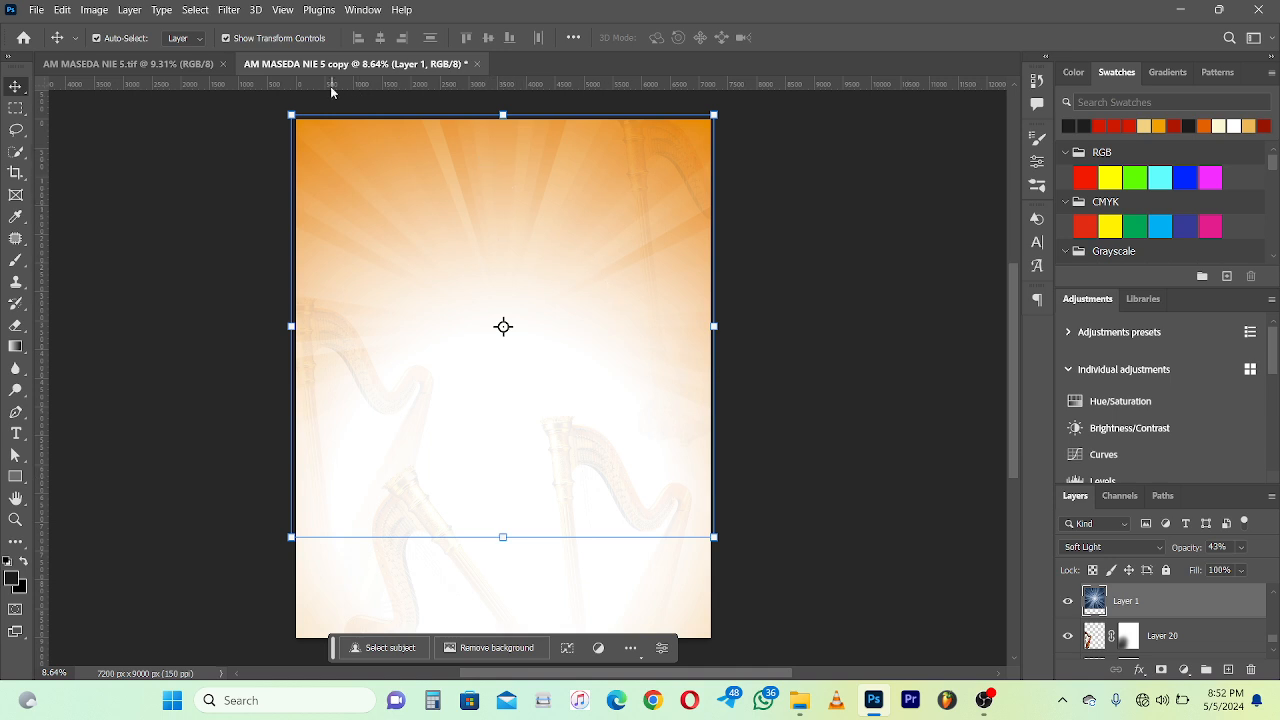
{"action": "left_click", "coordinate": [132, 64]}
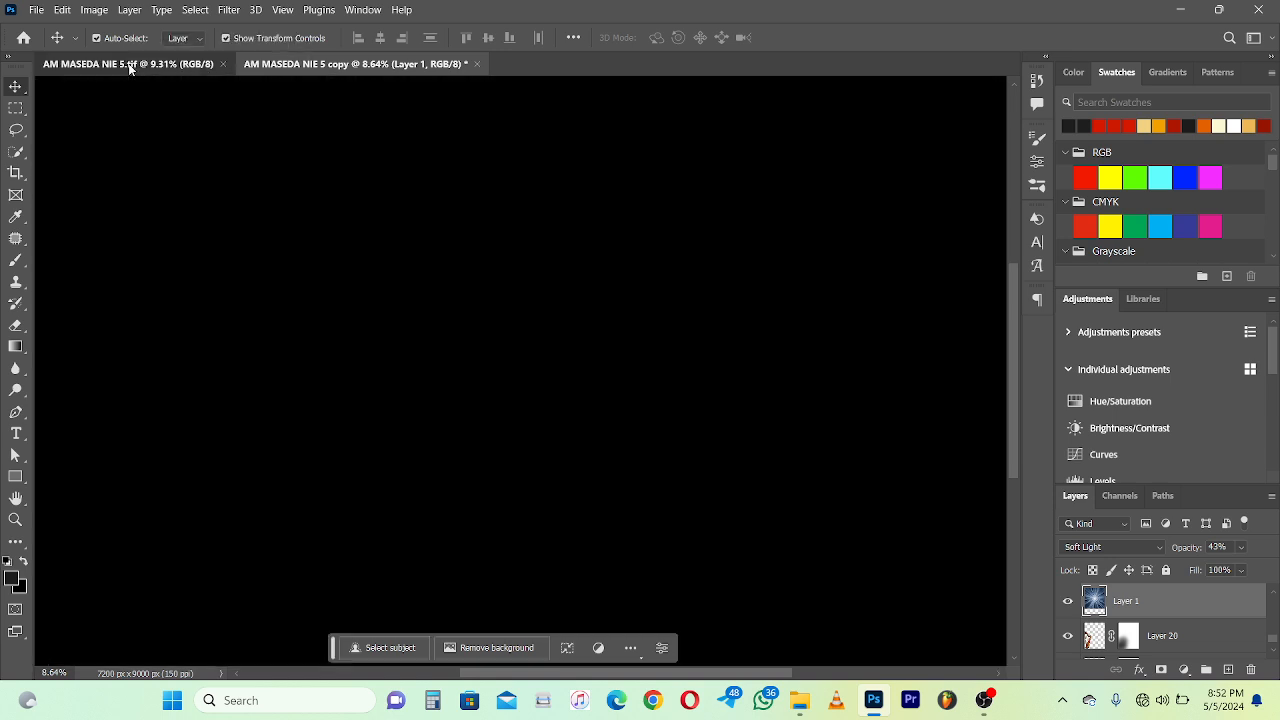
{"action": "key", "text": "ctrl+Tab"}
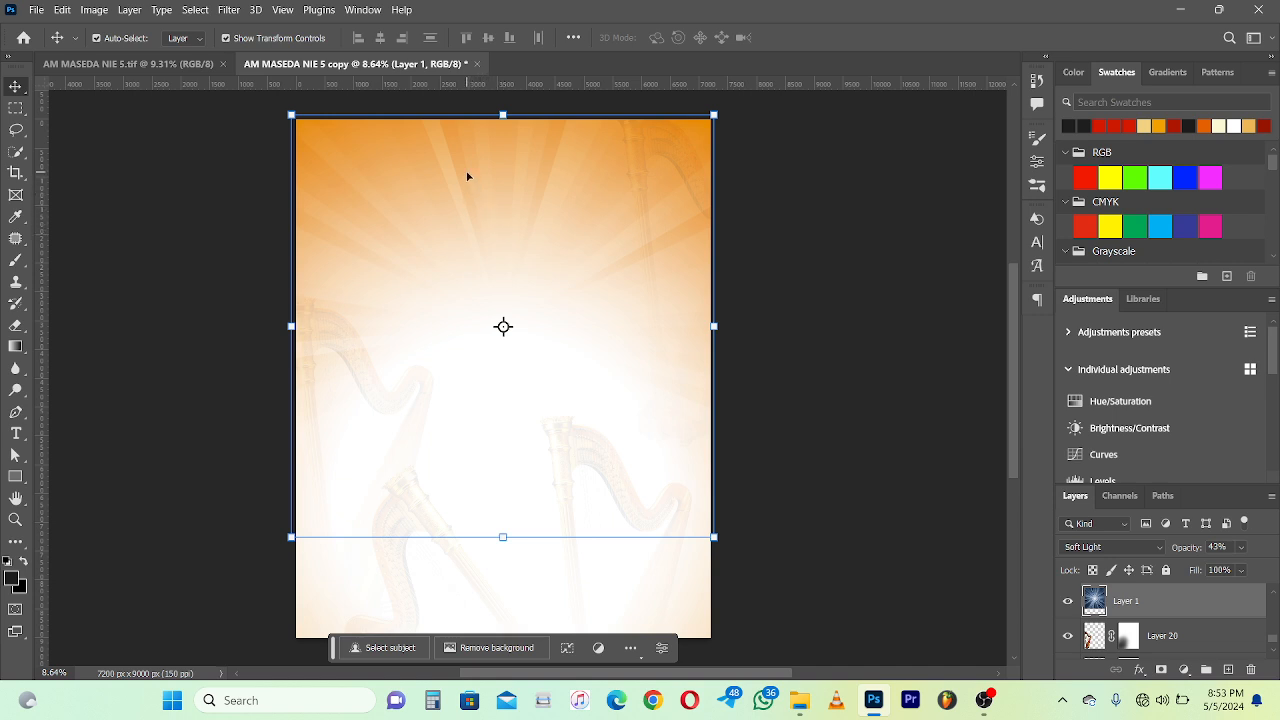
Step: Preview Normal and other blend modes on the Layer 1 light rays while keeping Soft Light
{"action": "left_click", "coordinate": [1086, 553]}
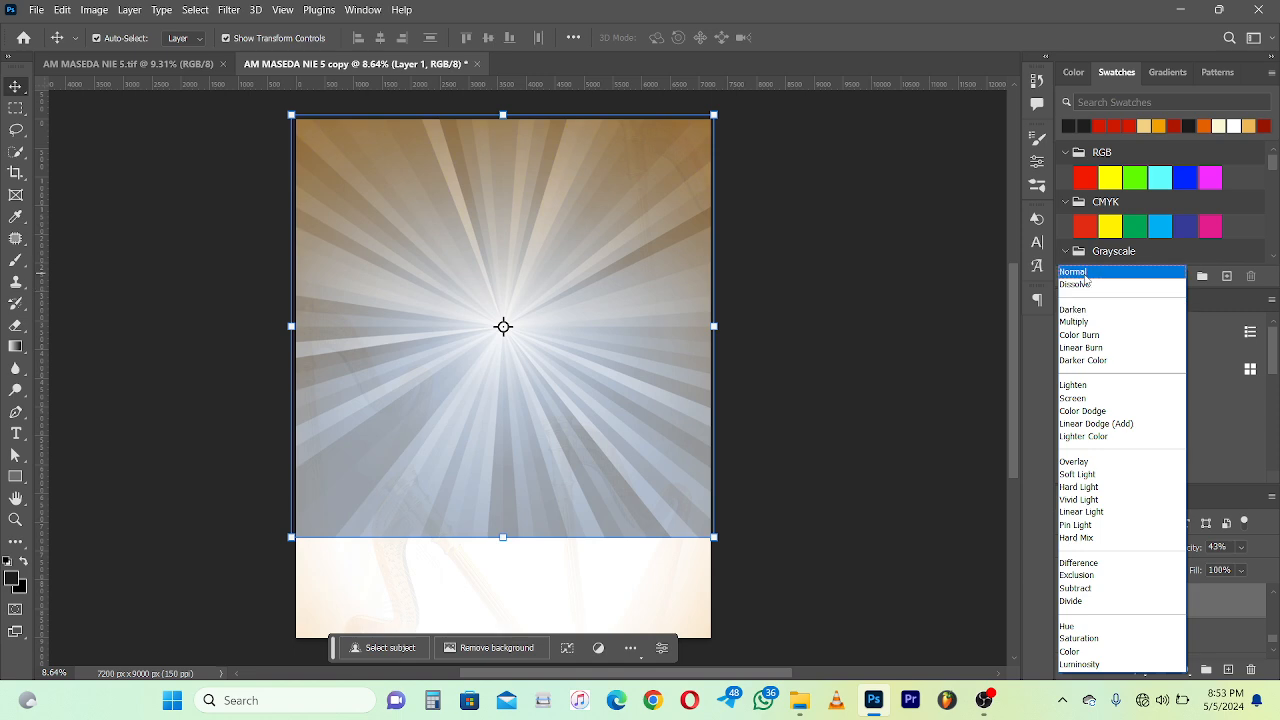
{"action": "left_click", "coordinate": [1015, 4]}
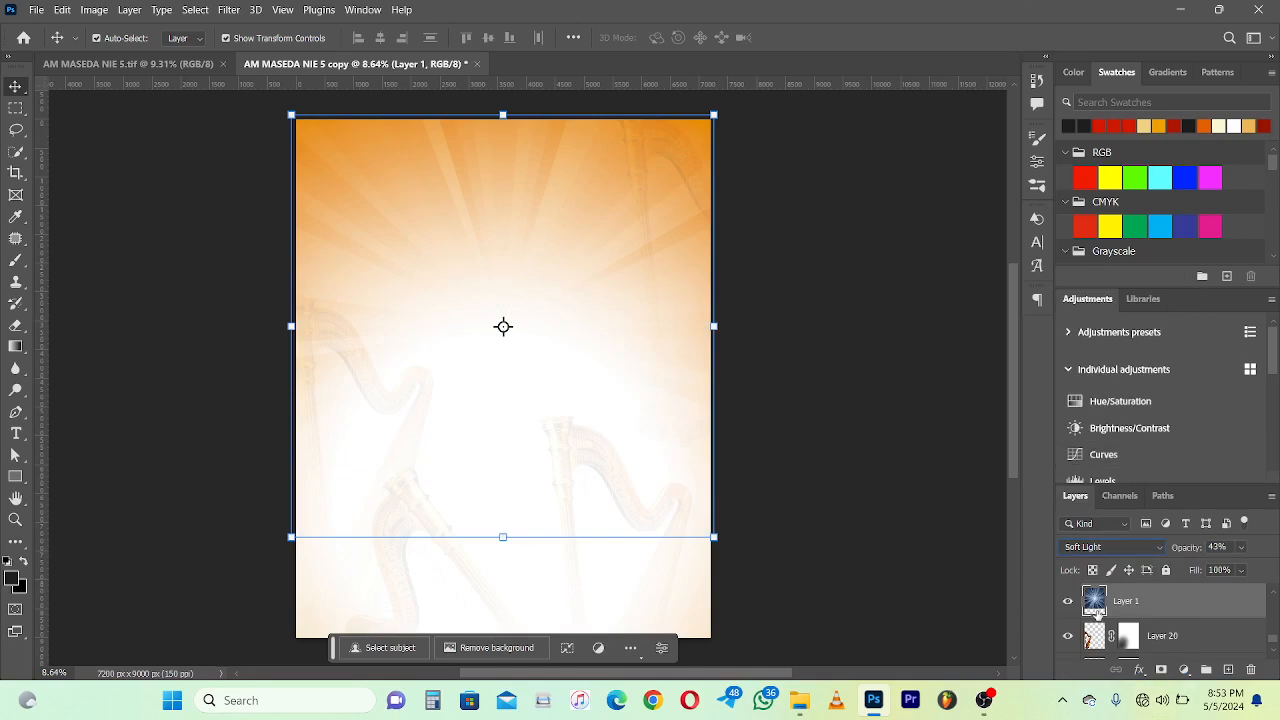
{"action": "left_click", "coordinate": [1089, 549]}
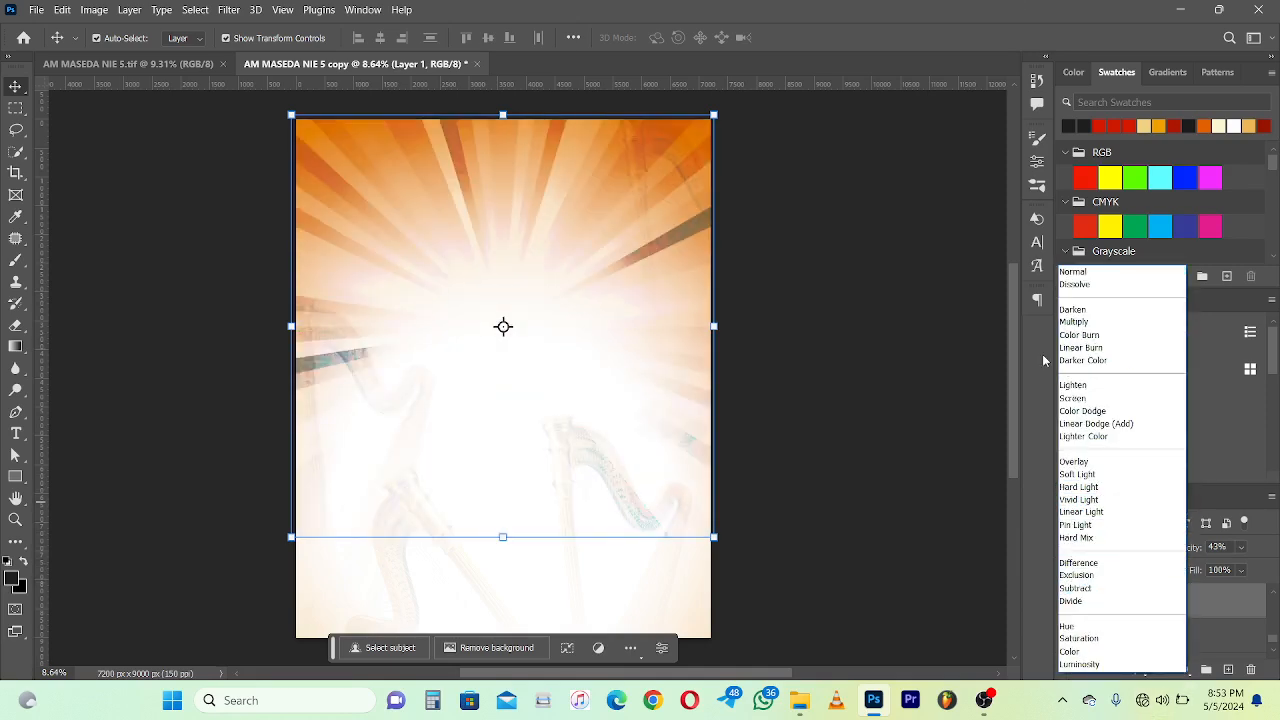
{"action": "left_click", "coordinate": [935, 173]}
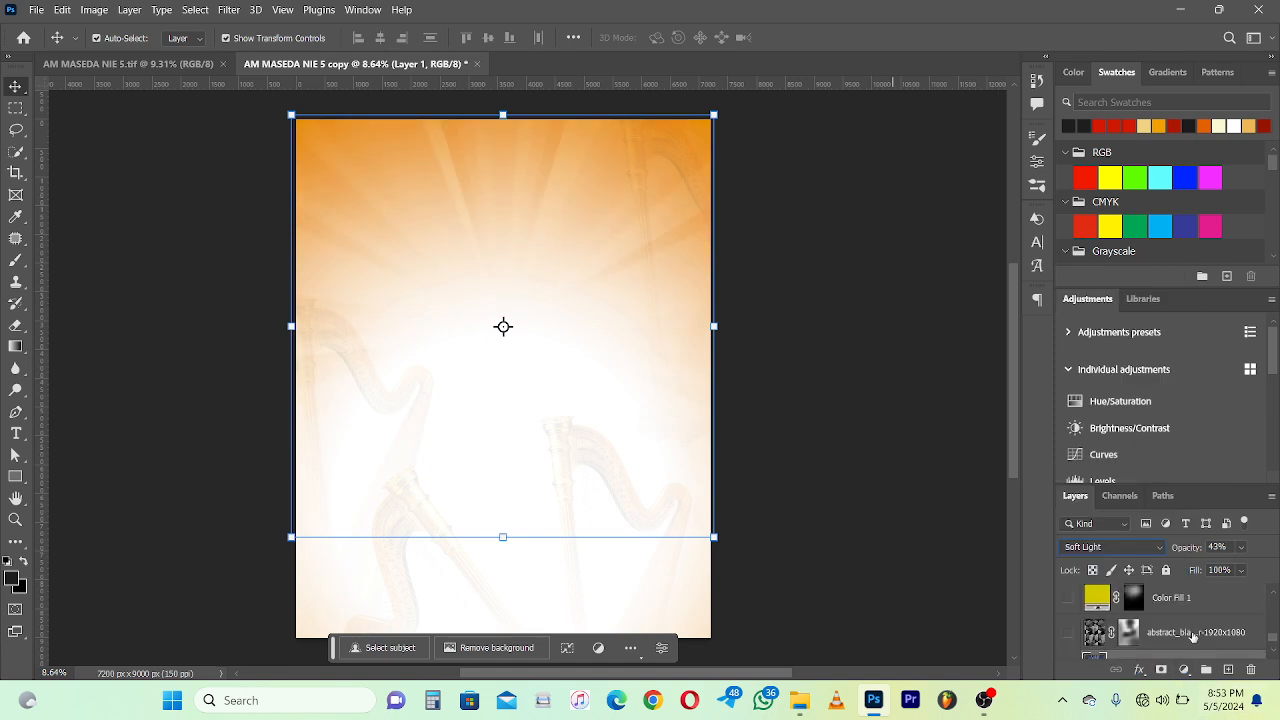
Step: Make the abstract_black_design_2-wallpaper-1920x1080 layer visible, select it, and toggle its visibility to compare the background with and without it
{"action": "scroll", "coordinate": [1188, 640], "scroll_direction": "down", "scroll_amount": 2}
{"action": "left_click", "coordinate": [1066, 634]}
{"action": "left_click", "coordinate": [1224, 638]}
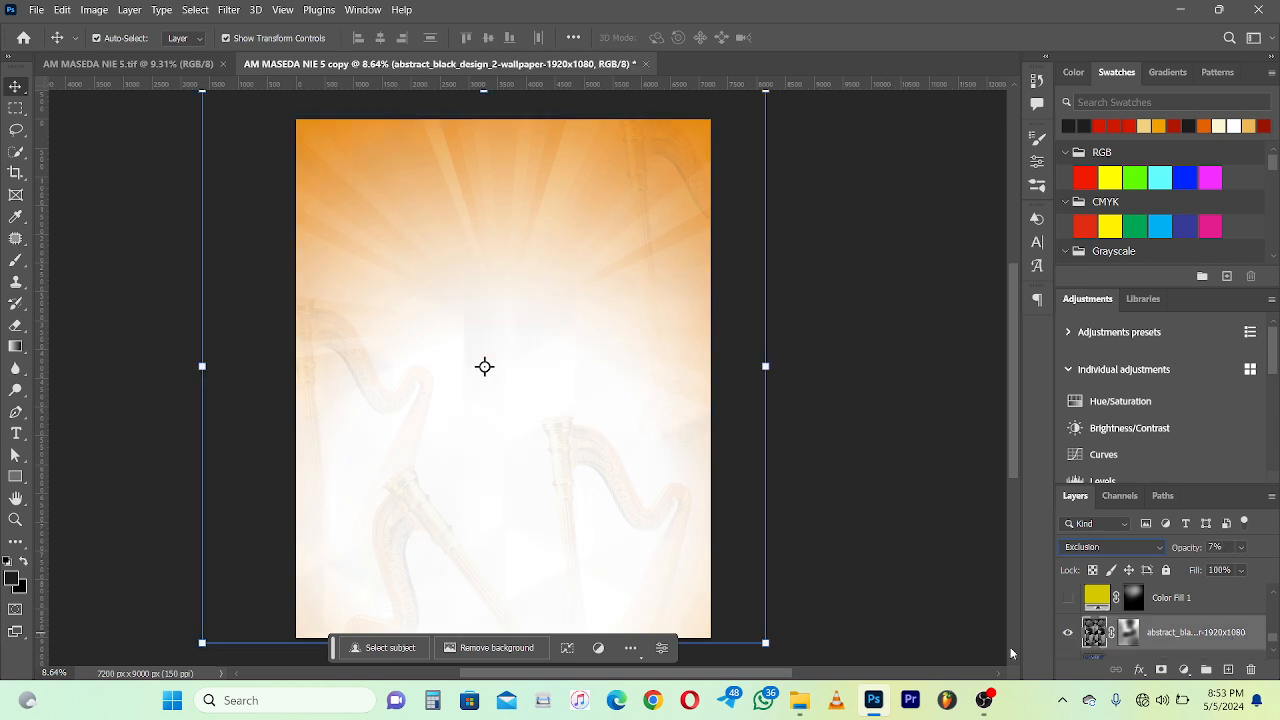
{"action": "left_click", "coordinate": [1066, 634]}
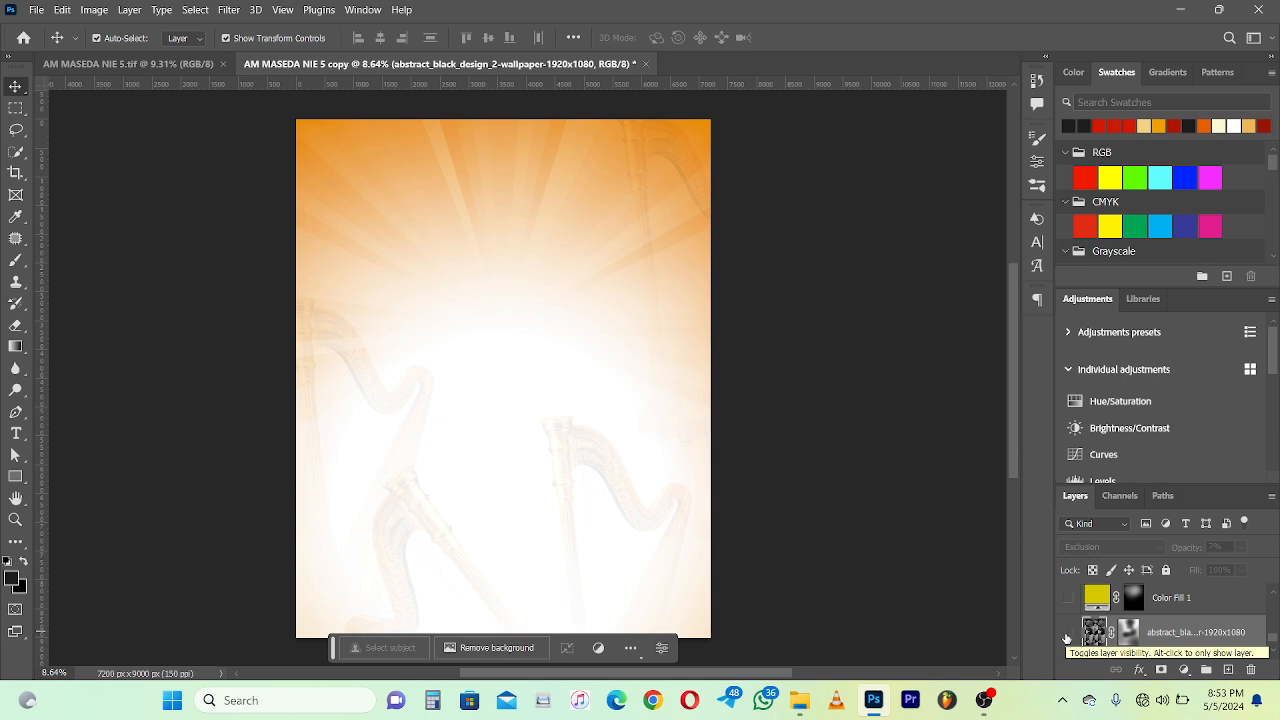
{"action": "left_click", "coordinate": [1066, 635]}
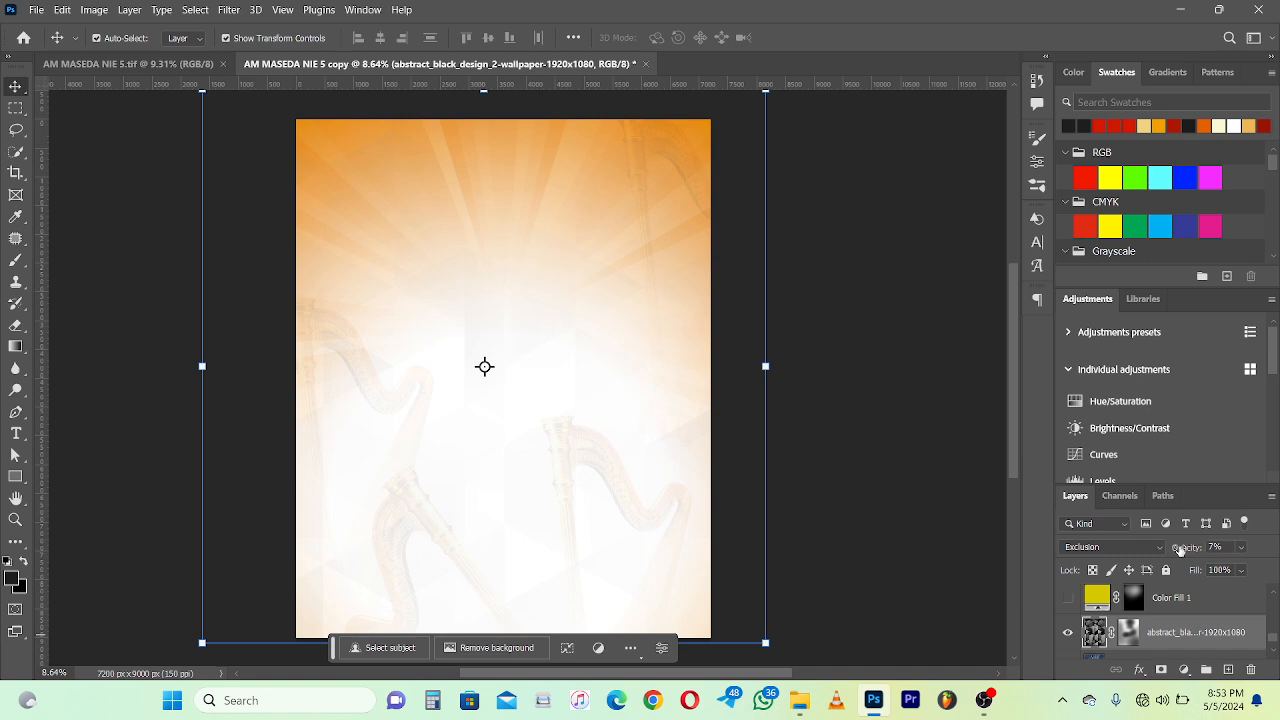
Step: Try the abstract wallpaper layer at 100% opacity and return it to 7%
{"action": "left_click_drag", "start_coordinate": [1179, 549], "coordinate": [1278, 574]}
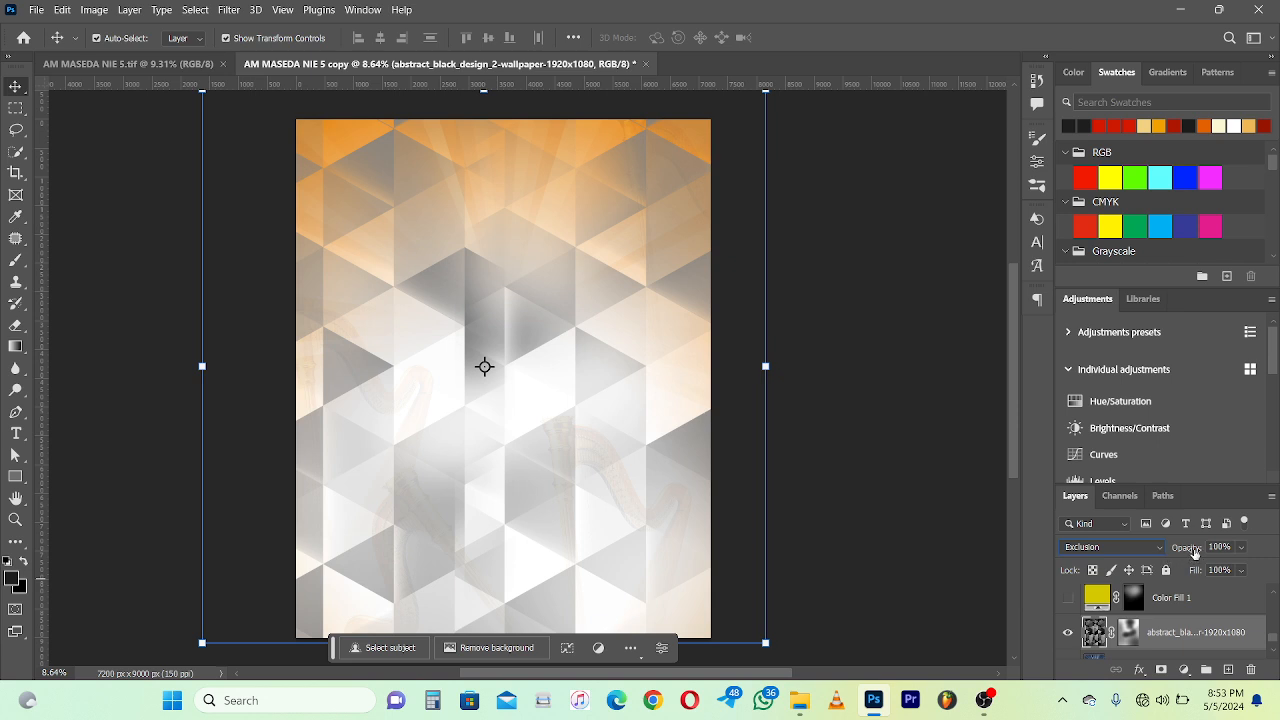
{"action": "left_click_drag", "start_coordinate": [1195, 553], "coordinate": [1105, 553]}
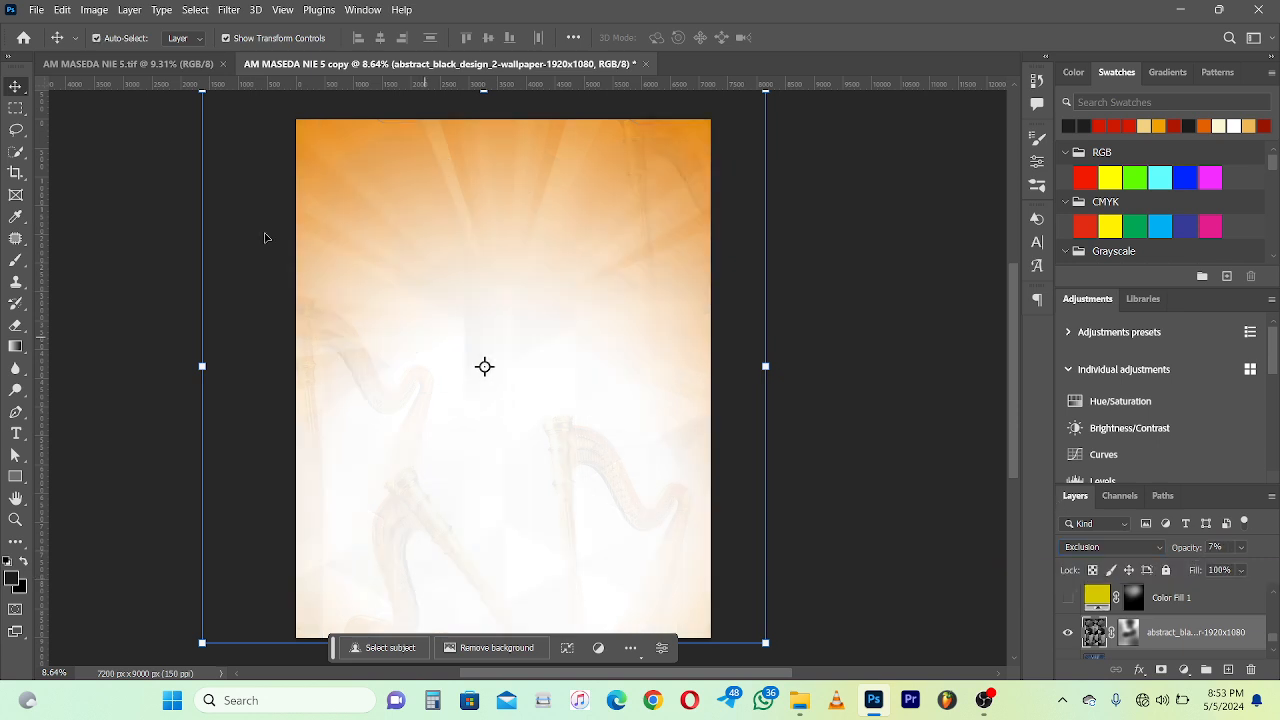
Step: Examine the faint geometric pattern up close in the lower part of the original flyer and return to the copy document
{"action": "left_click", "coordinate": [128, 63]}
{"action": "scroll", "coordinate": [488, 614], "scroll_direction": "up", "scroll_amount": 2}
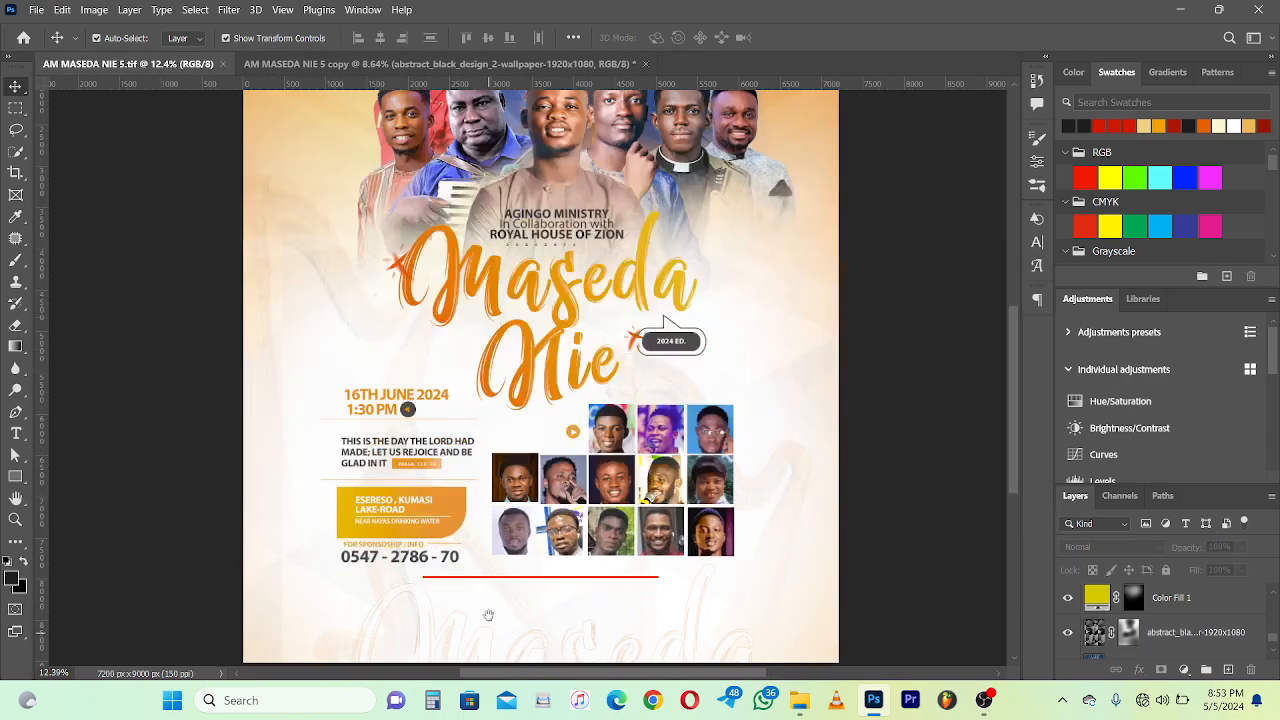
{"action": "scroll", "coordinate": [488, 614], "scroll_direction": "up", "scroll_amount": 10}
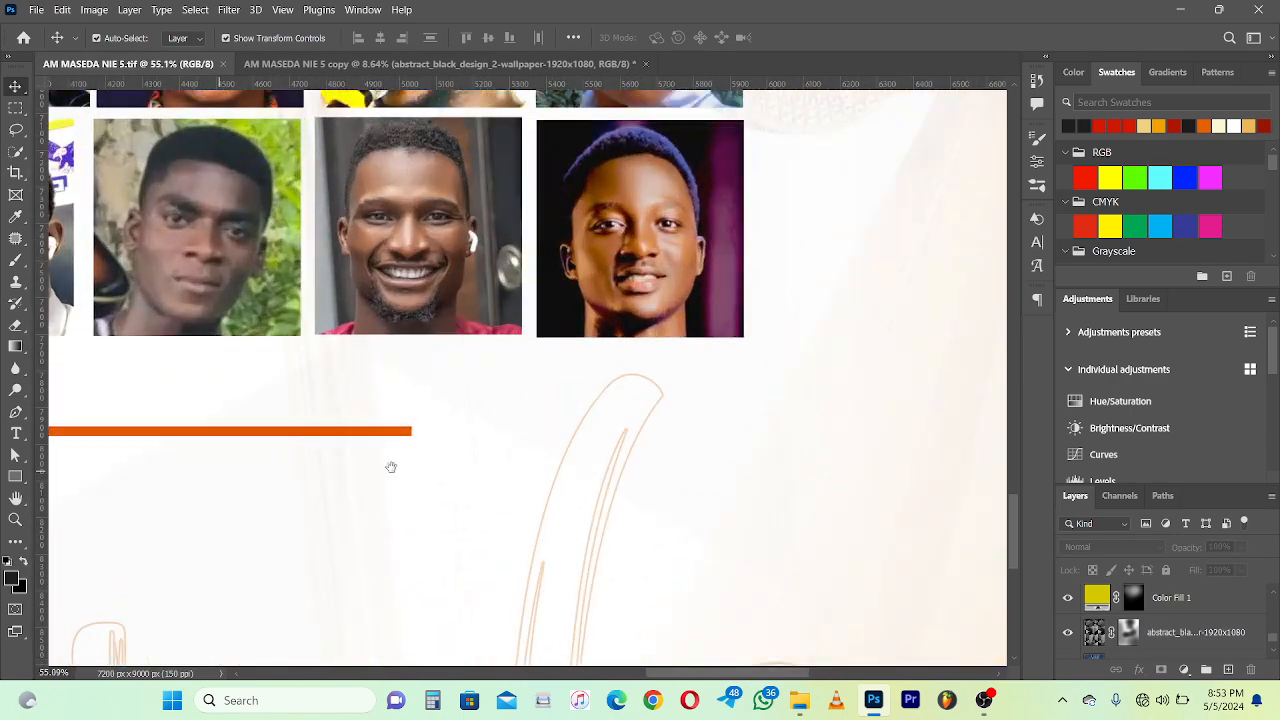
{"action": "scroll", "coordinate": [514, 449], "scroll_direction": "up", "scroll_amount": 6}
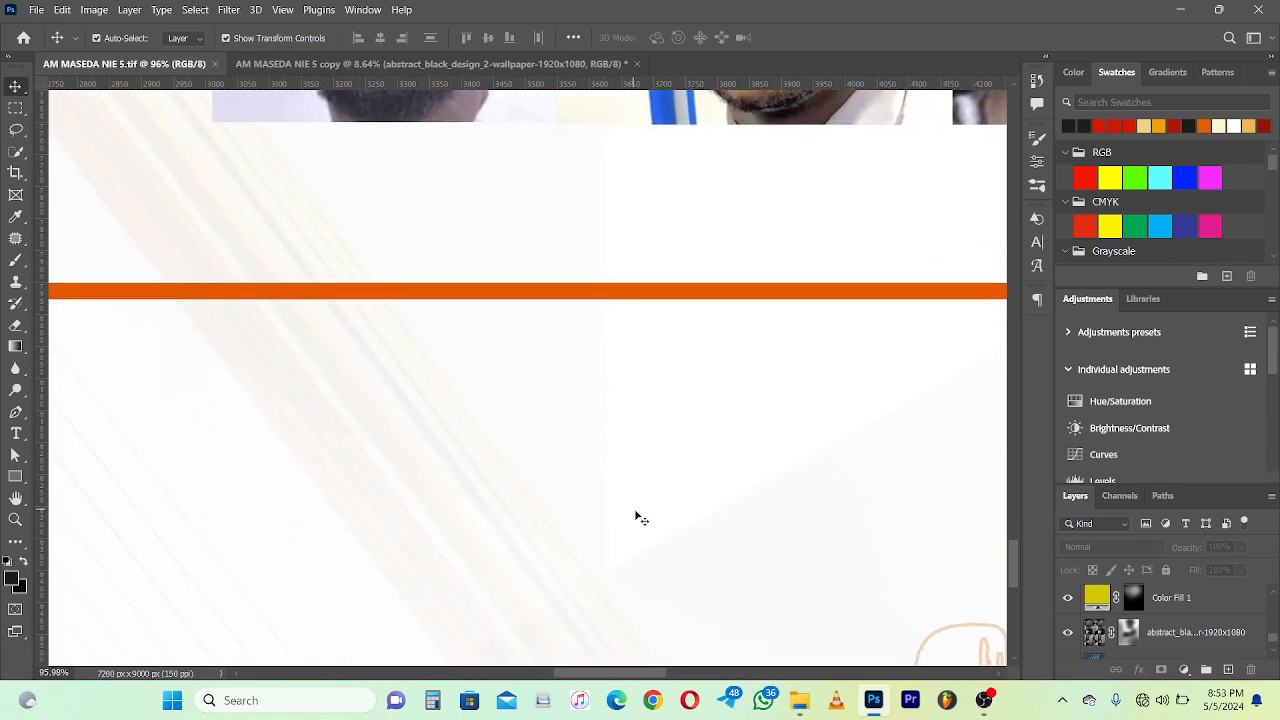
{"action": "scroll", "coordinate": [837, 409], "scroll_direction": "down", "scroll_amount": 12}
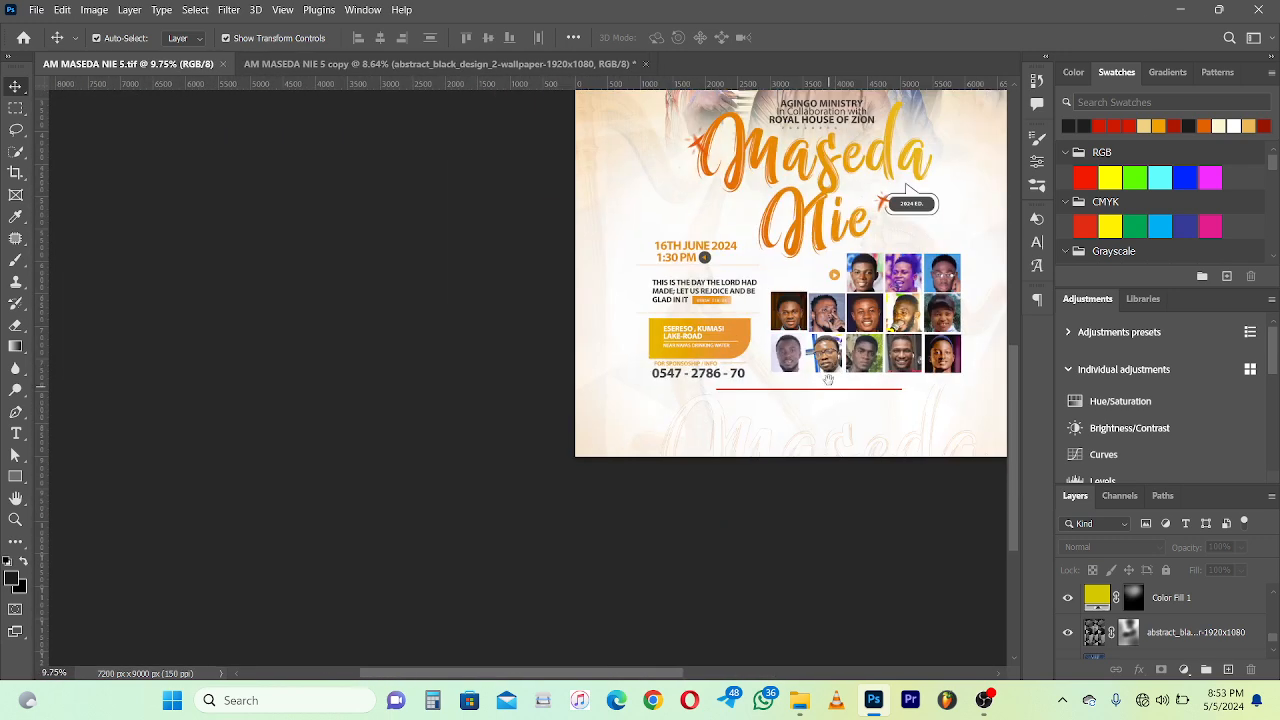
{"action": "left_click_drag", "start_coordinate": [828, 380], "coordinate": [276, 528]}
{"action": "key", "text": "ctrl+0"}
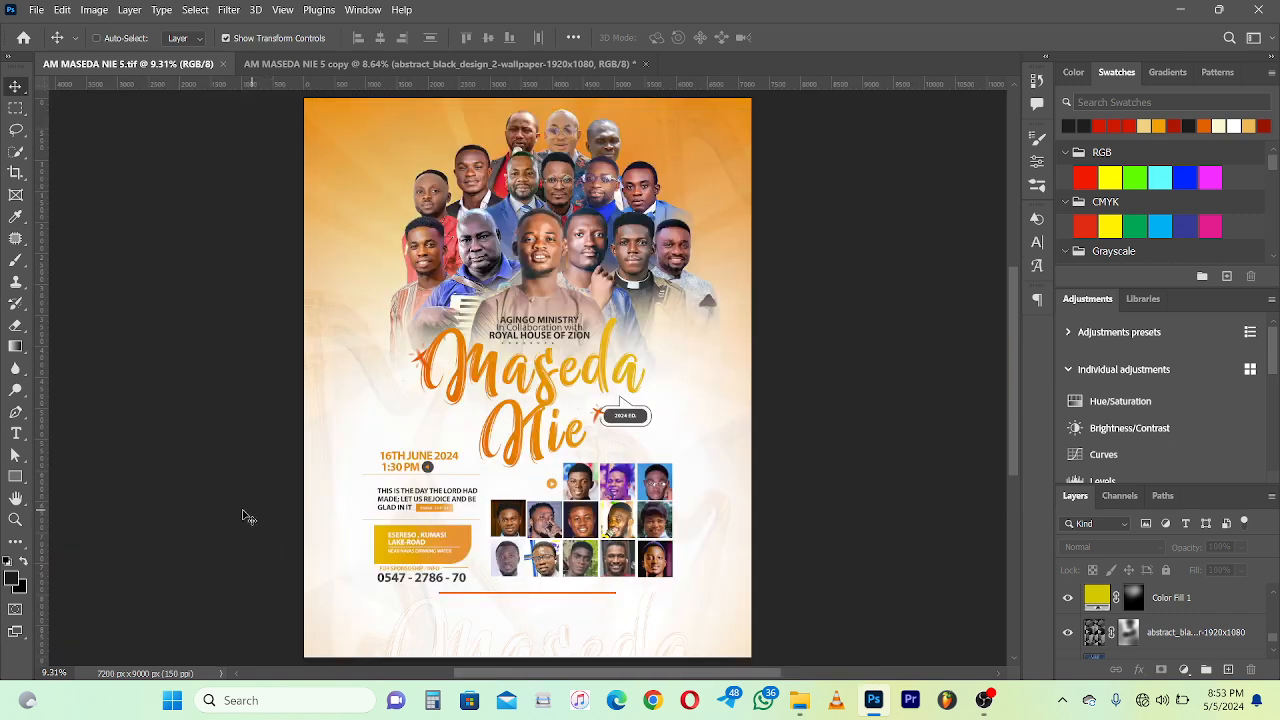
{"action": "left_click", "coordinate": [305, 64]}
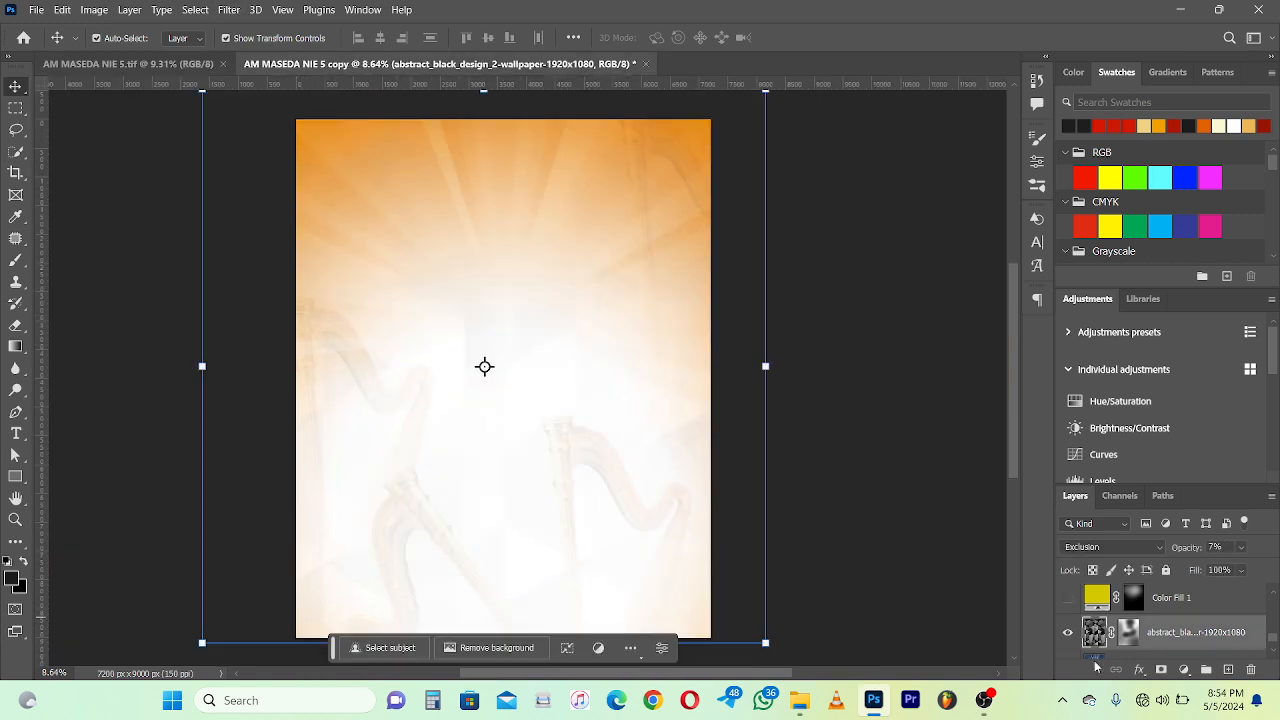
Step: Make the yellow Color Fill 1 layer visible in the copy and compare its glow with the original flyer
{"action": "left_click", "coordinate": [1207, 611]}
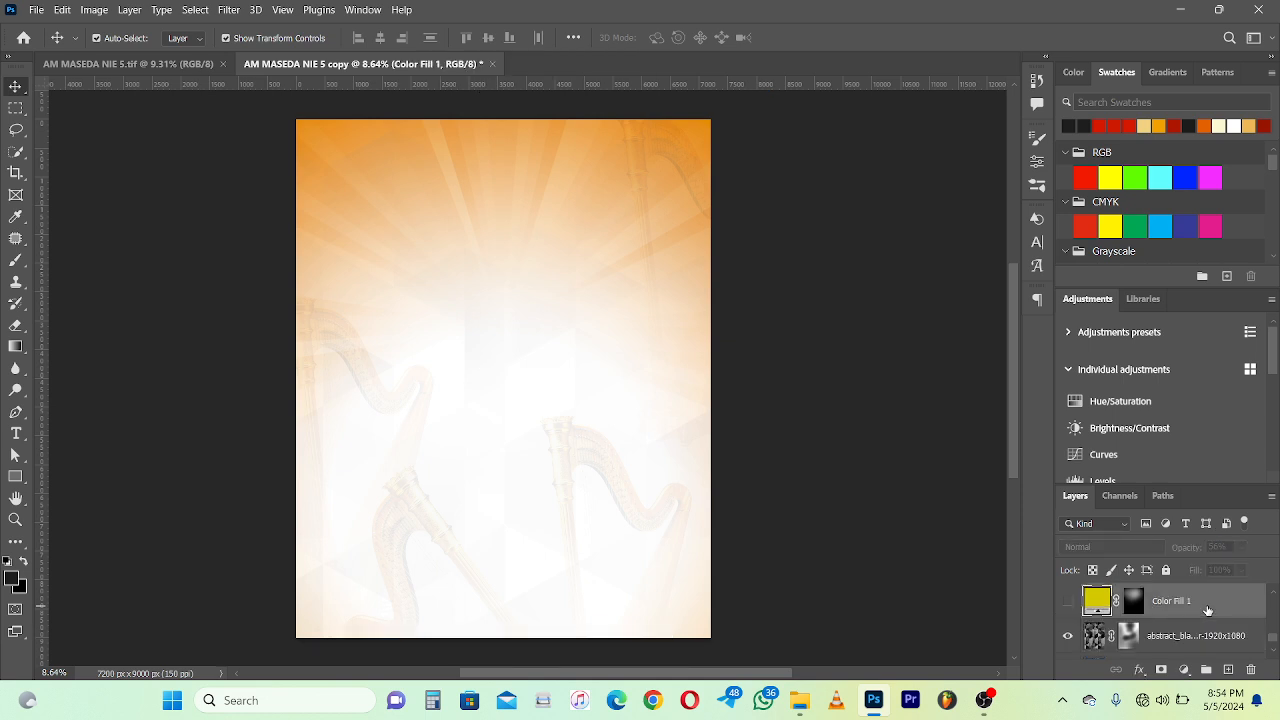
{"action": "left_click", "coordinate": [1067, 601]}
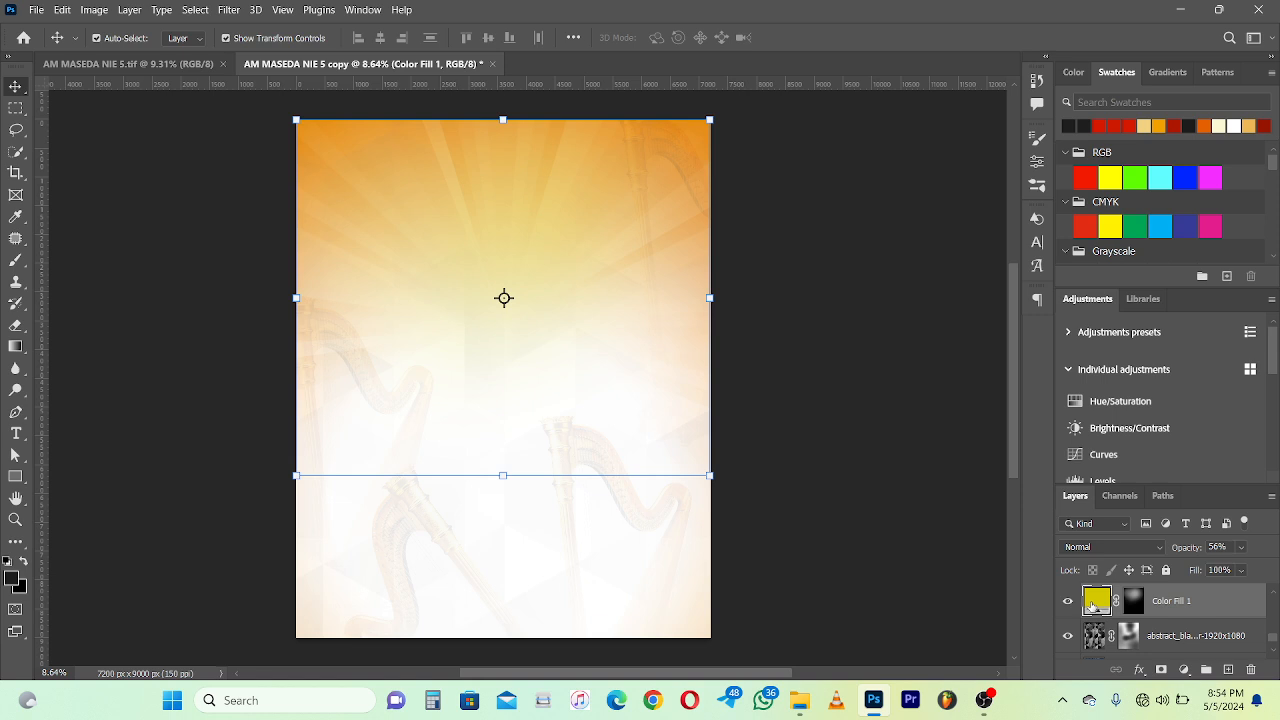
{"action": "left_click", "coordinate": [137, 64]}
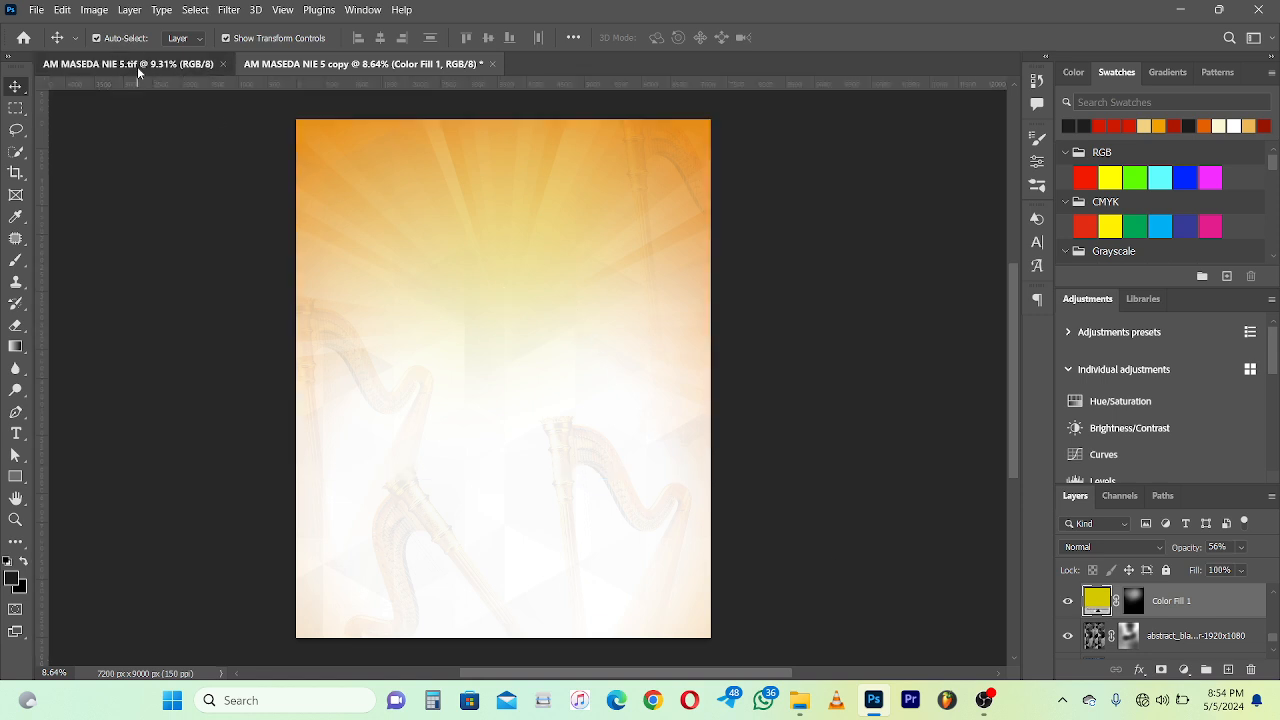
{"action": "left_click", "coordinate": [334, 63]}
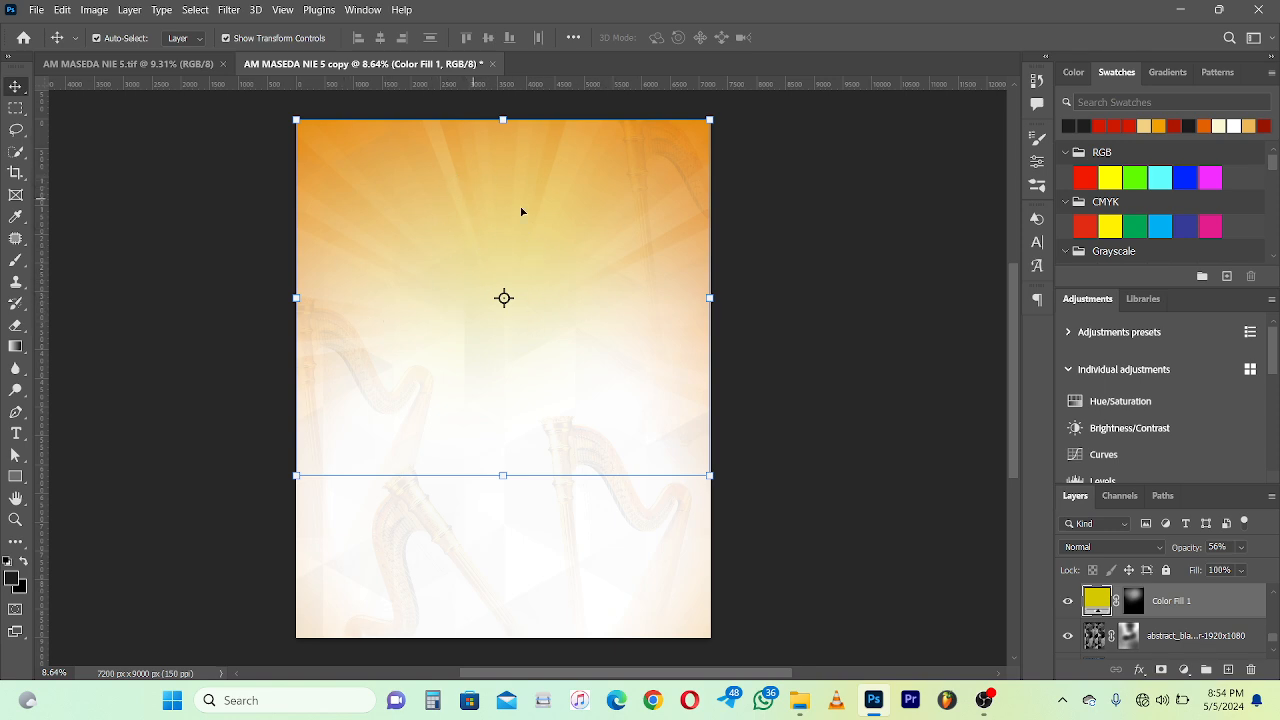
{"action": "left_click", "coordinate": [132, 63]}
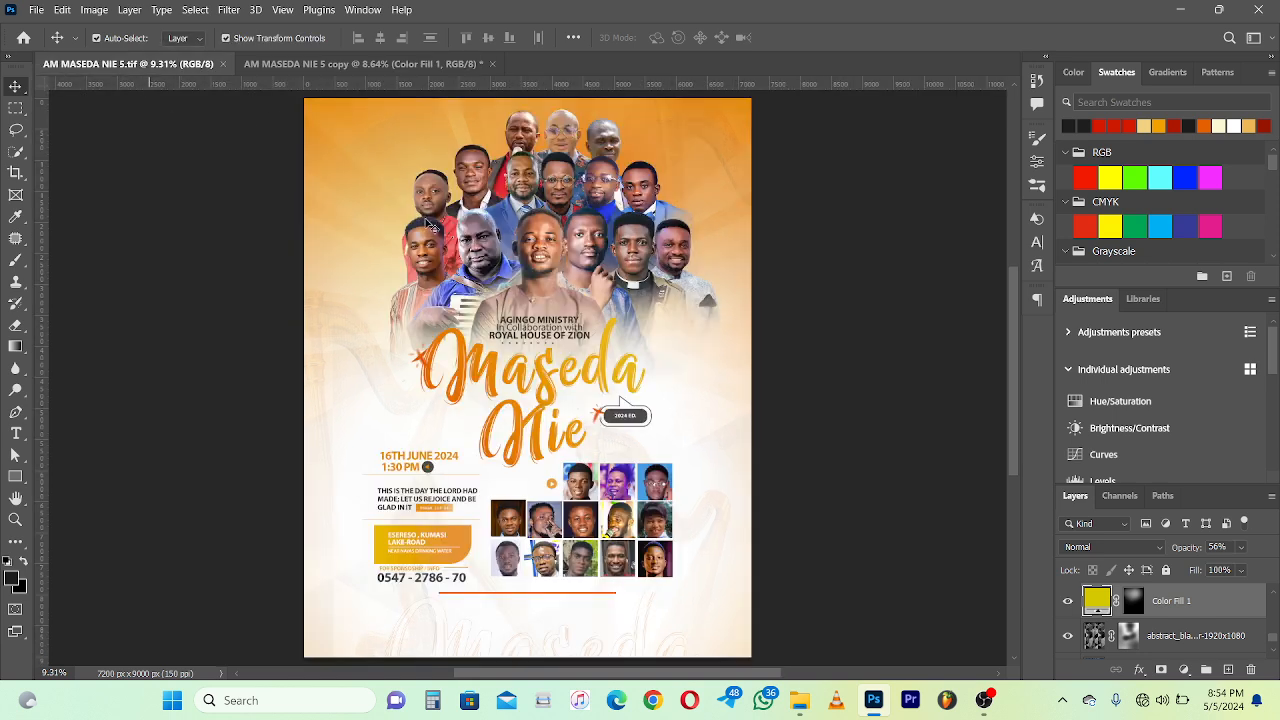
{"action": "left_click", "coordinate": [346, 64]}
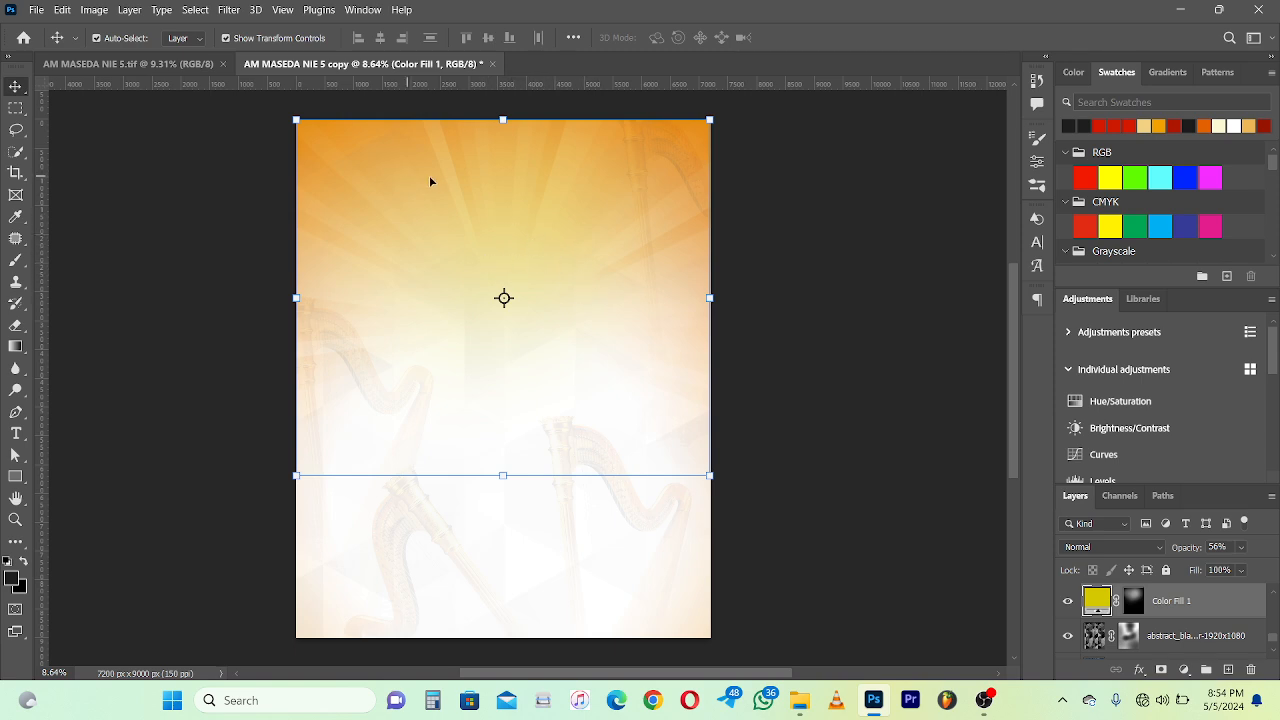
Step: Examine the group of portraits and the background behind them up close in the original flyer, and return to the copy document
{"action": "left_click", "coordinate": [166, 66]}
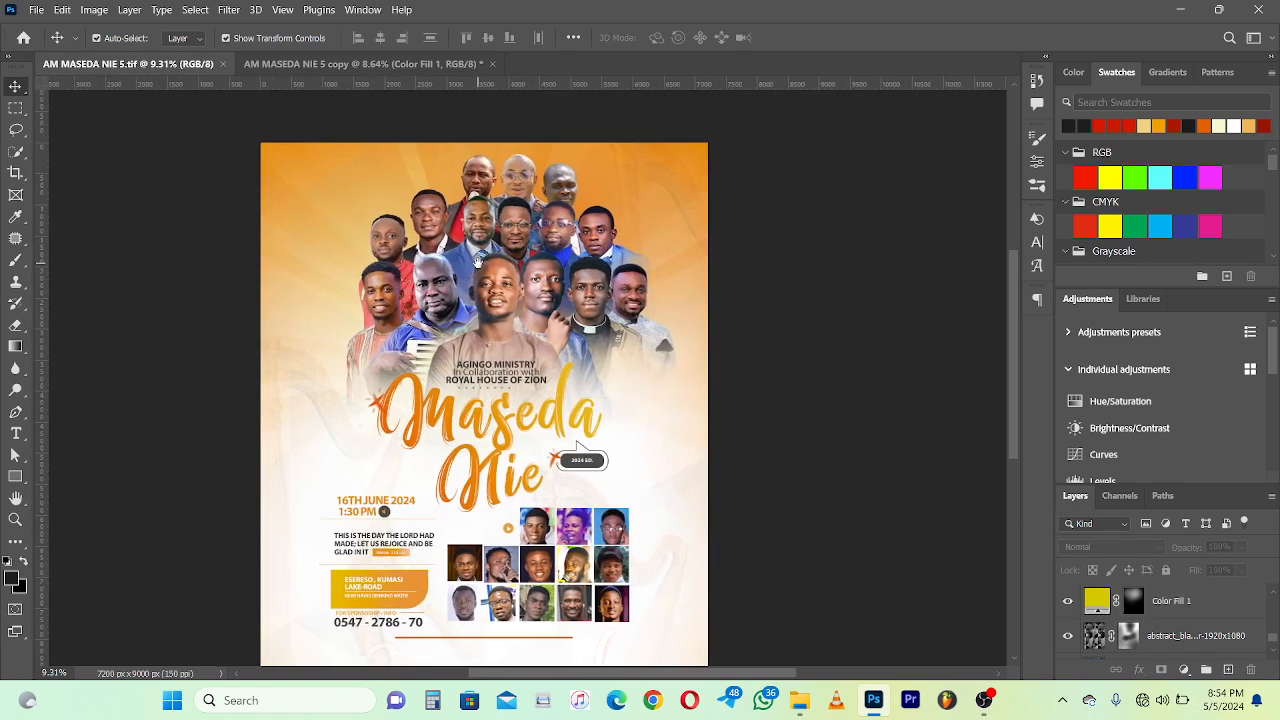
{"action": "scroll", "coordinate": [484, 268], "scroll_direction": "up", "scroll_amount": 3}
{"action": "scroll", "coordinate": [408, 305], "scroll_direction": "up", "scroll_amount": 2}
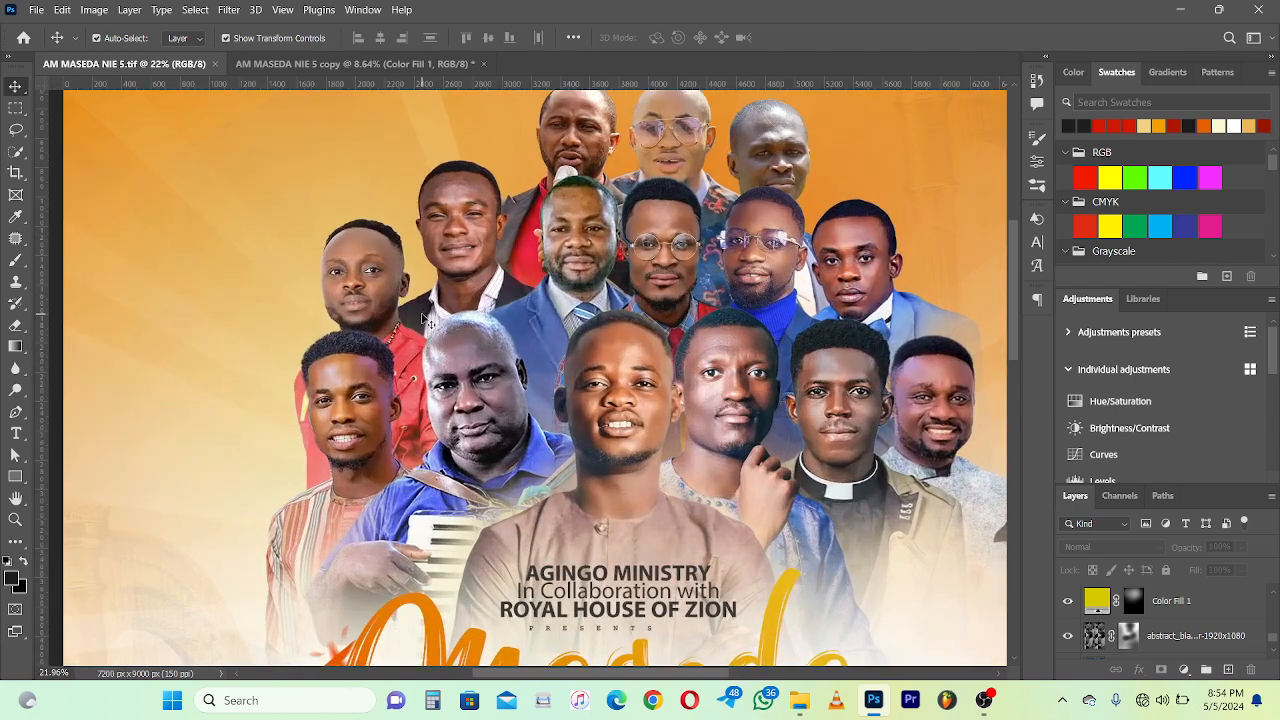
{"action": "scroll", "coordinate": [866, 263], "scroll_direction": "down", "scroll_amount": 3}
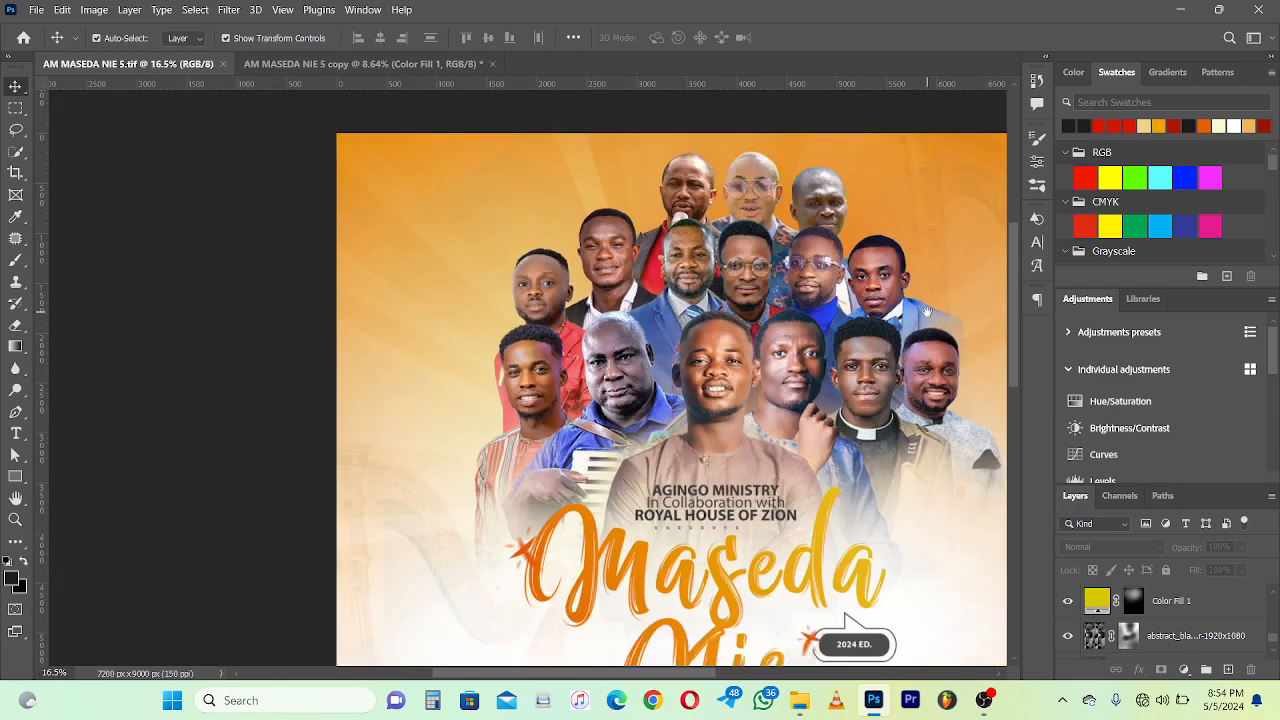
{"action": "right_click", "coordinate": [741, 283]}
{"action": "left_click", "coordinate": [784, 289]}
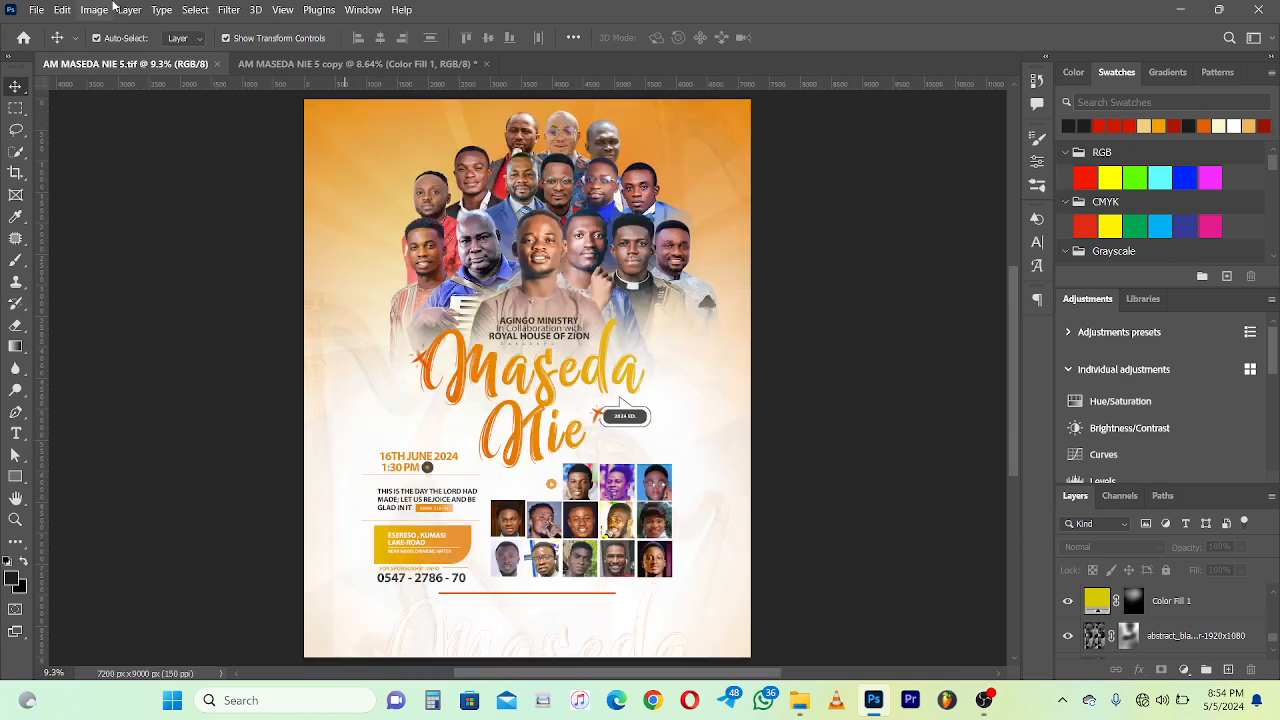
{"action": "left_click", "coordinate": [360, 63]}
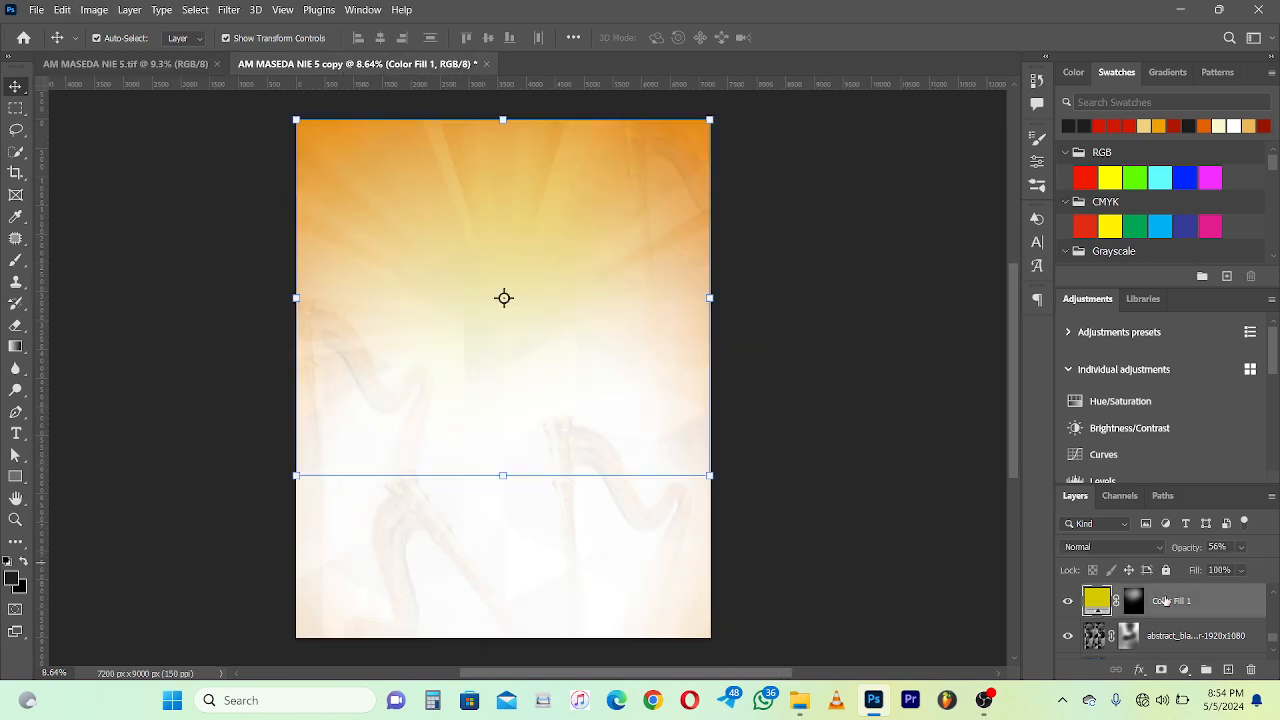
Step: Make the orange Color Fill 2 layer visible in the copy and compare its glow with the original flyer
{"action": "scroll", "coordinate": [1165, 601], "scroll_direction": "up", "scroll_amount": 1}
{"action": "scroll", "coordinate": [1144, 625], "scroll_direction": "down", "scroll_amount": 1}
{"action": "left_click", "coordinate": [1183, 670]}
{"action": "left_click", "coordinate": [988, 5]}
{"action": "scroll", "coordinate": [1100, 641], "scroll_direction": "up", "scroll_amount": 1}
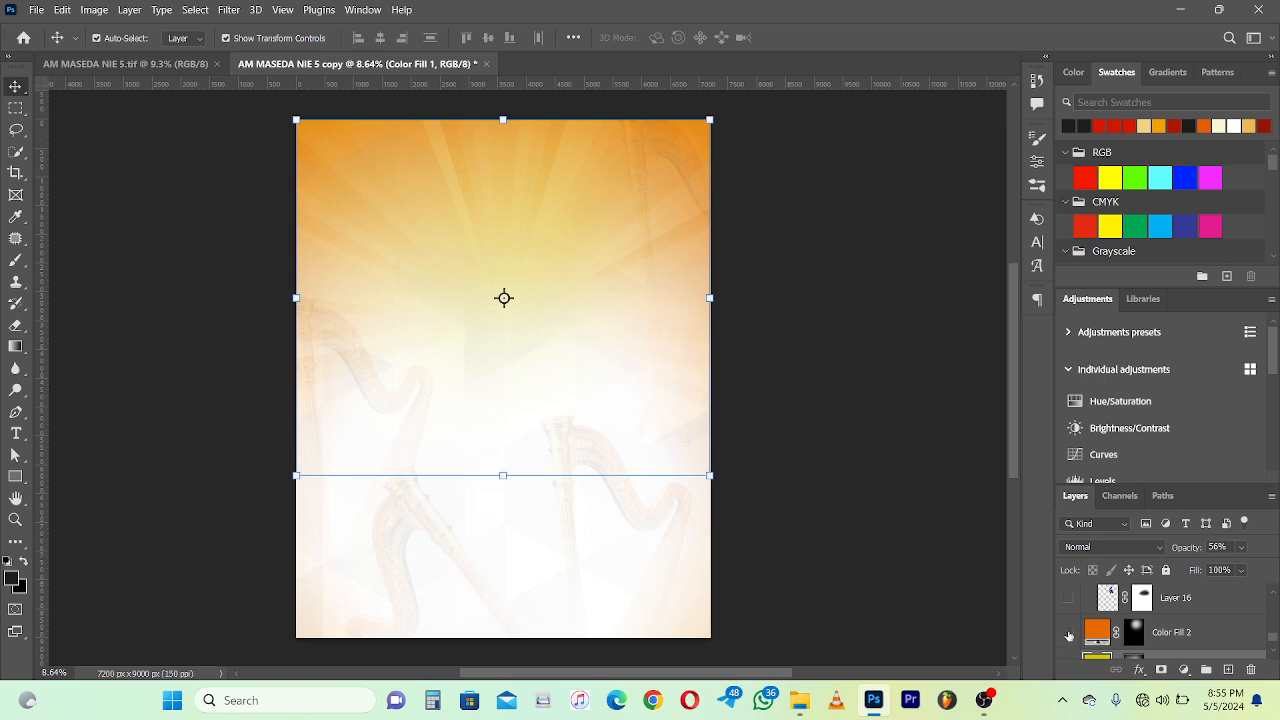
{"action": "left_click", "coordinate": [1069, 632]}
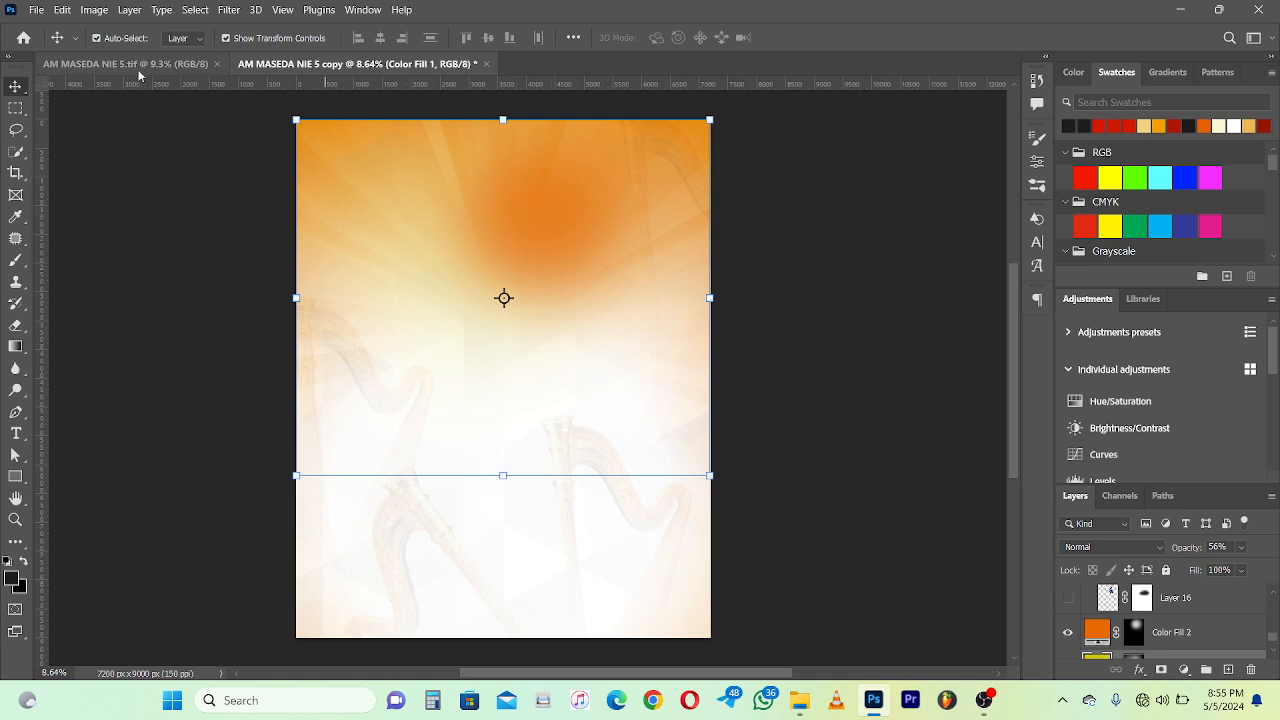
{"action": "key", "text": "ctrl+Tab"}
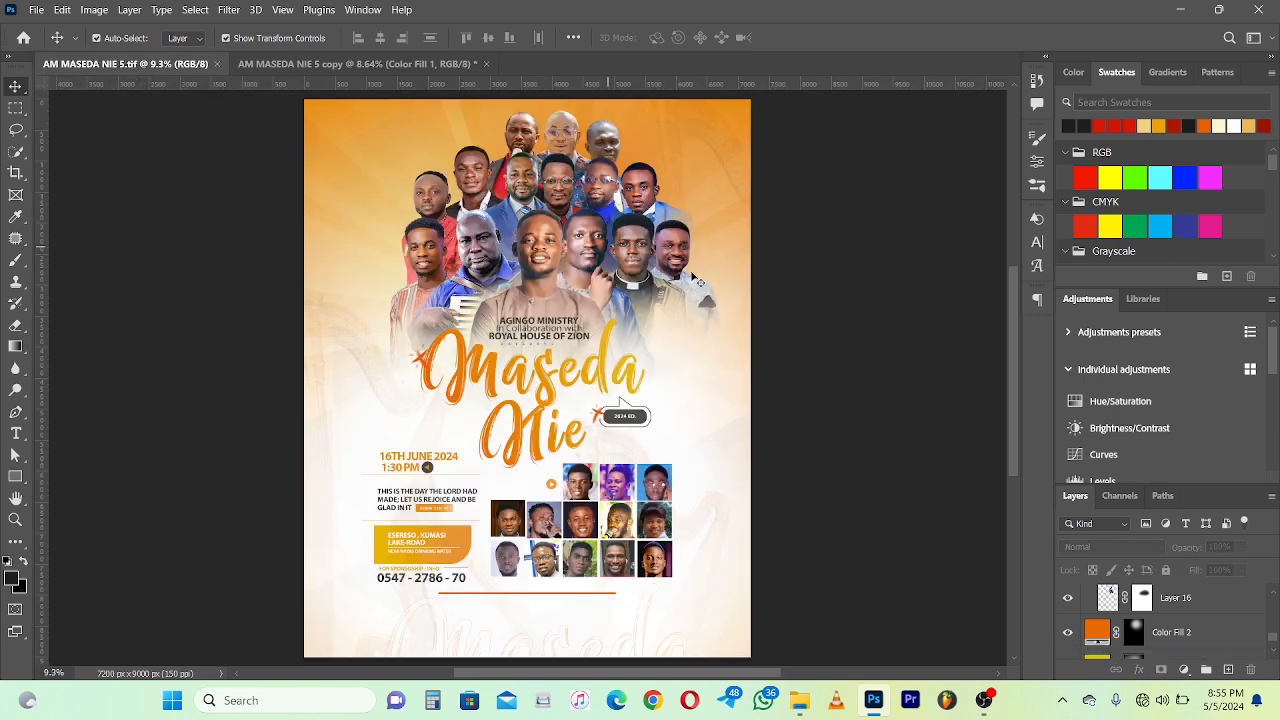
{"action": "left_click", "coordinate": [345, 64]}
Step: Make the Layer 16 portrait visible in the copy and compare its placement with the original flyer
{"action": "scroll", "coordinate": [1105, 616], "scroll_direction": "down", "scroll_amount": 1}
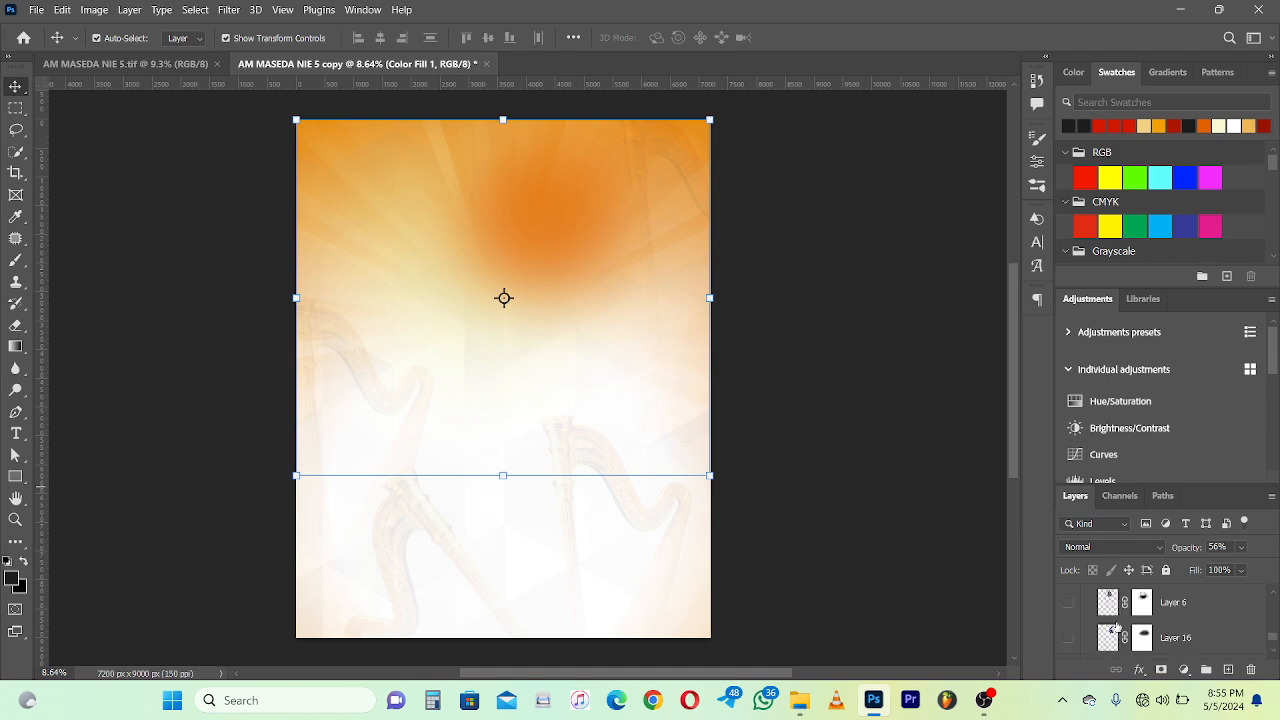
{"action": "scroll", "coordinate": [1110, 620], "scroll_direction": "up", "scroll_amount": 1}
{"action": "scroll", "coordinate": [1117, 627], "scroll_direction": "down", "scroll_amount": 1}
{"action": "left_click", "coordinate": [1068, 638]}
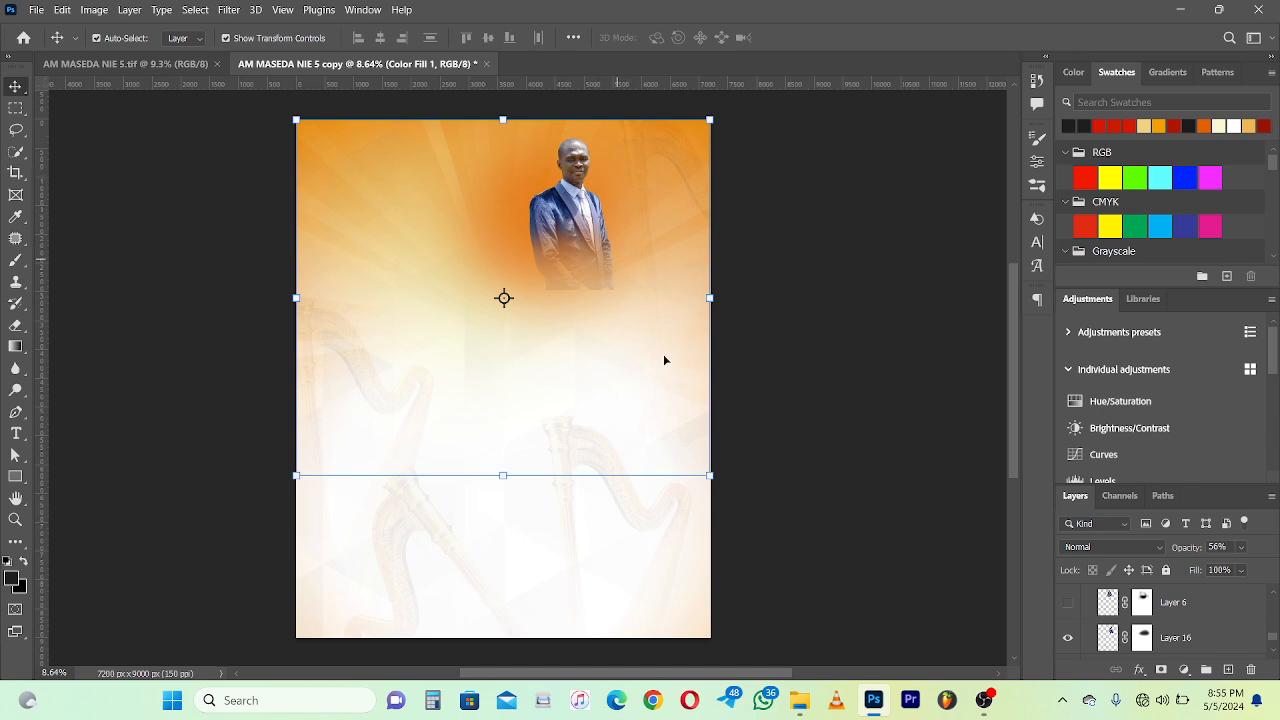
{"action": "left_click", "coordinate": [128, 63]}
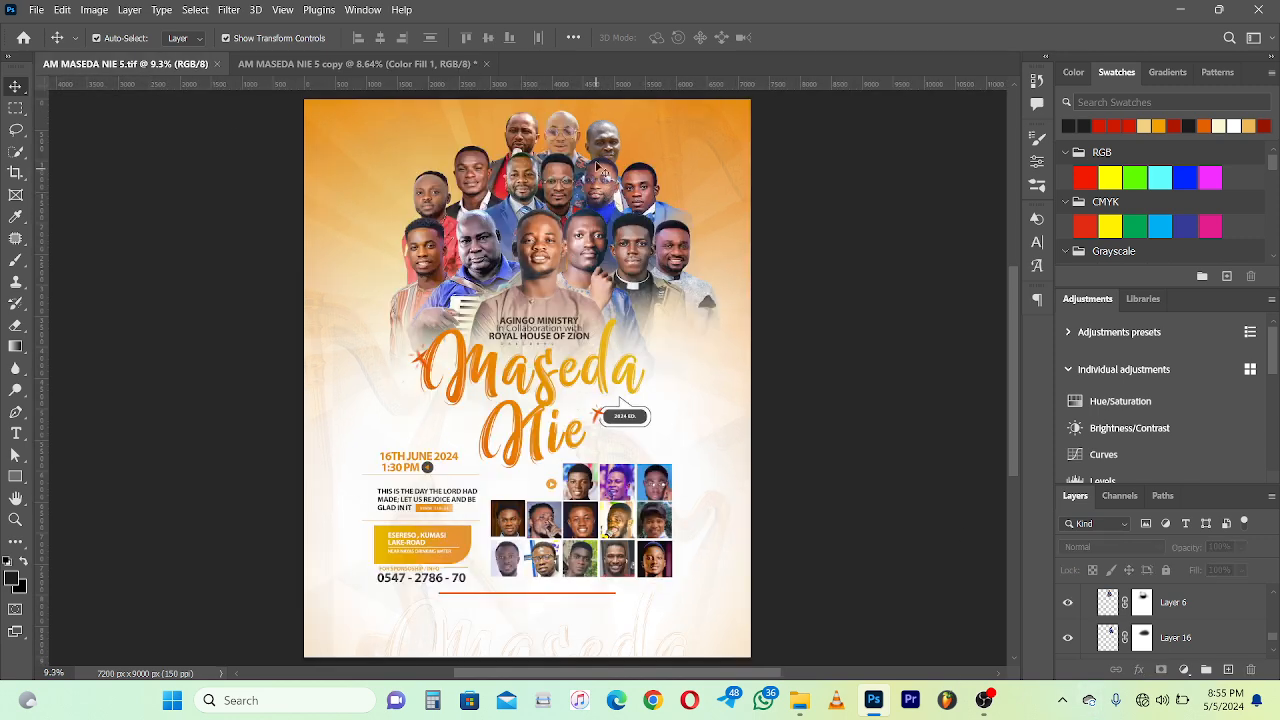
{"action": "left_click", "coordinate": [440, 63]}
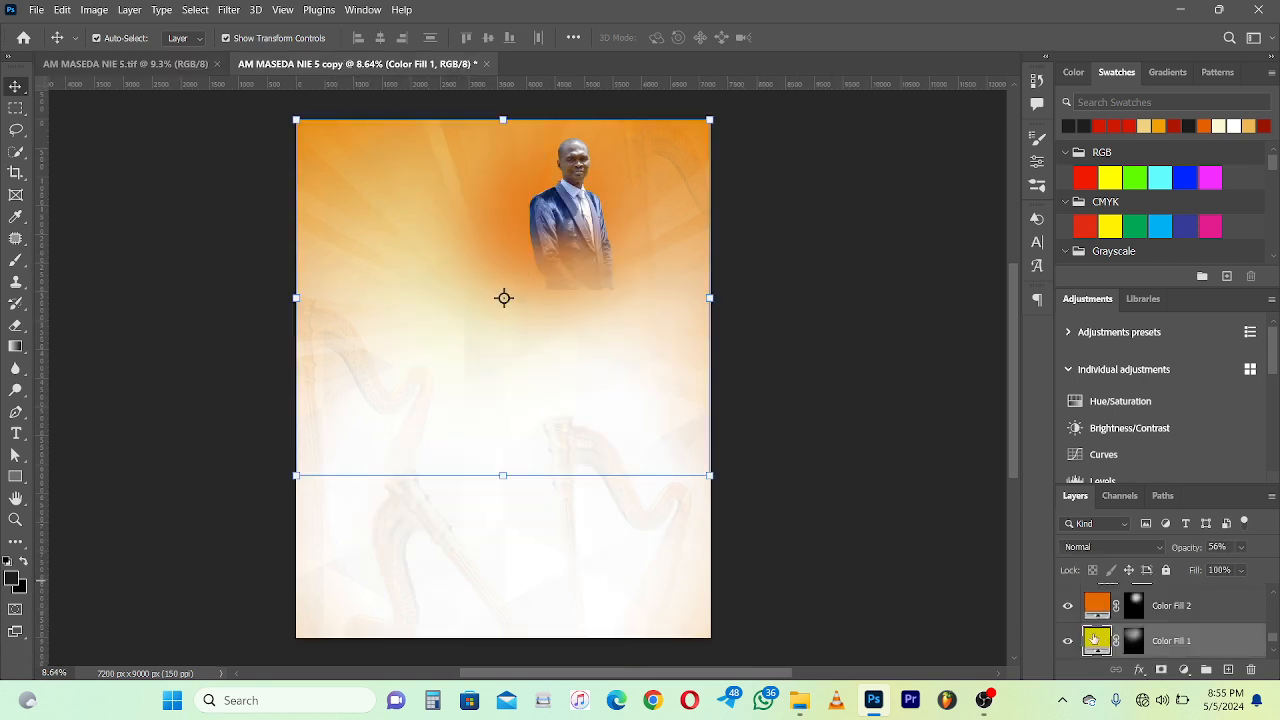
Step: Make the portraits on Layer 6, Layer 11, Layer 9 and Layer 13 visible and compare the arrangement with the original flyer
{"action": "scroll", "coordinate": [1099, 628], "scroll_direction": "down", "scroll_amount": 2}
{"action": "left_click", "coordinate": [1067, 604]}
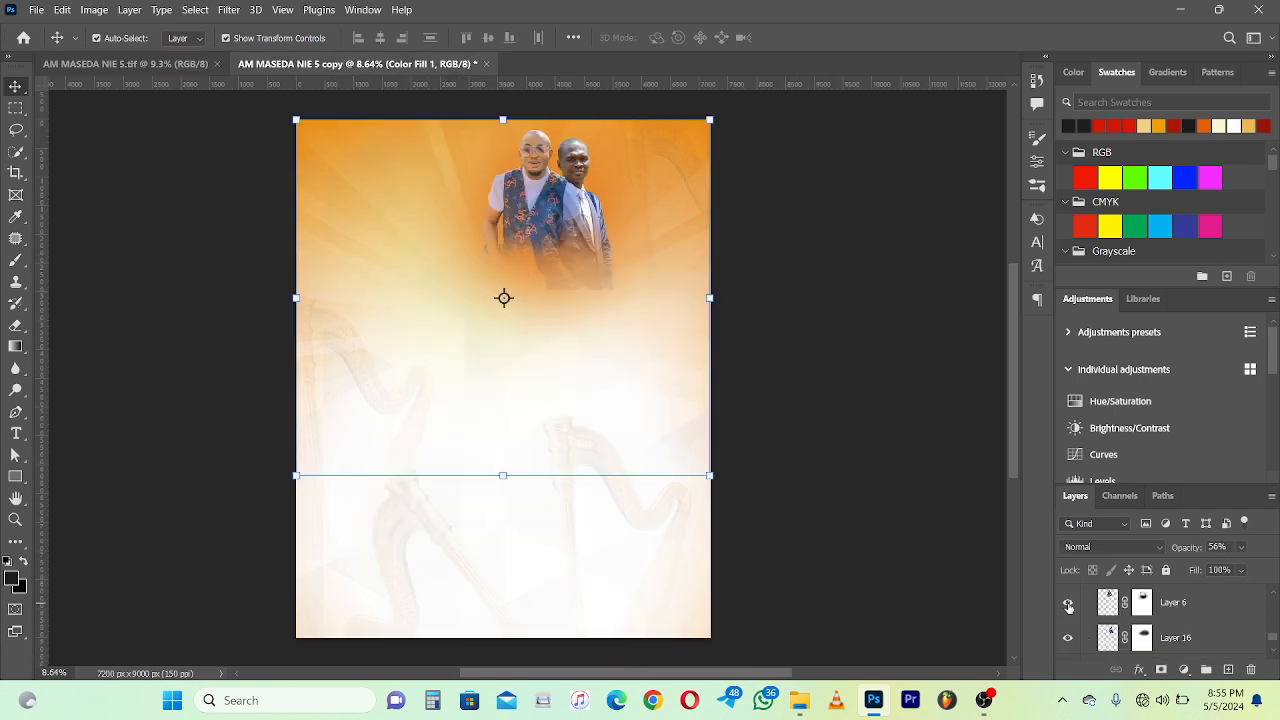
{"action": "scroll", "coordinate": [1067, 606], "scroll_direction": "down", "scroll_amount": 1}
{"action": "left_click", "coordinate": [1068, 634]}
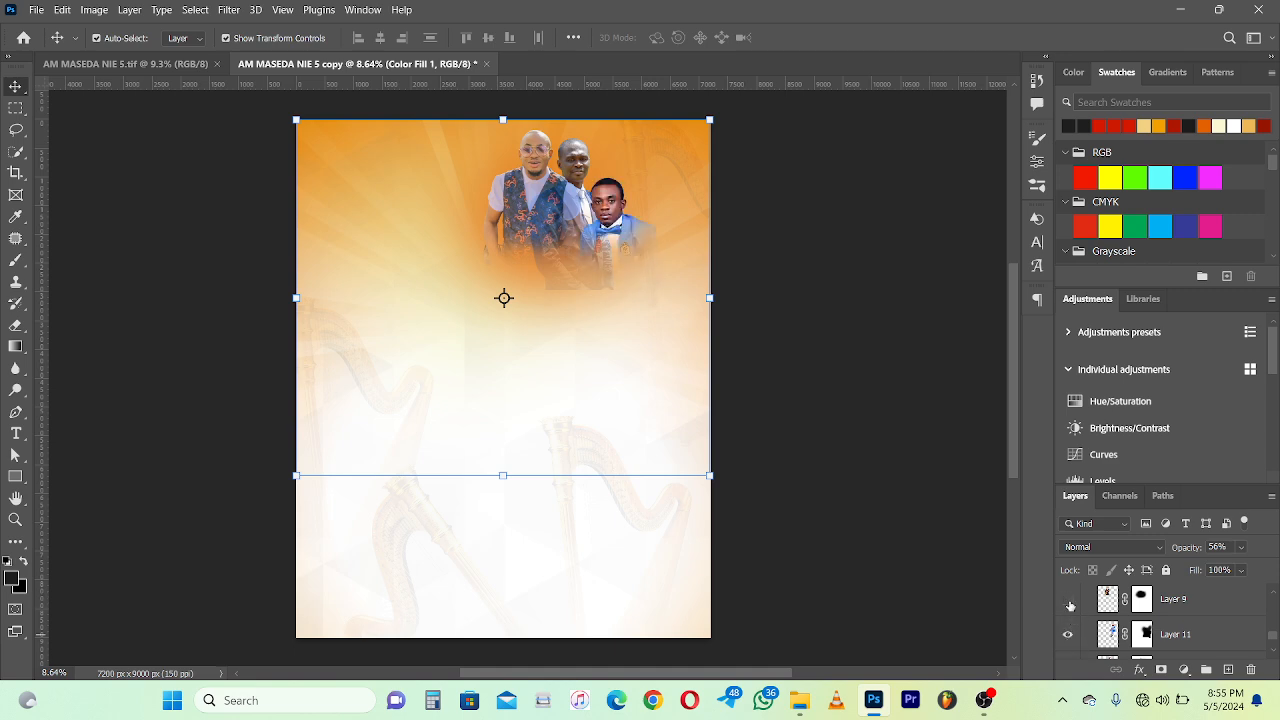
{"action": "left_click", "coordinate": [1068, 599]}
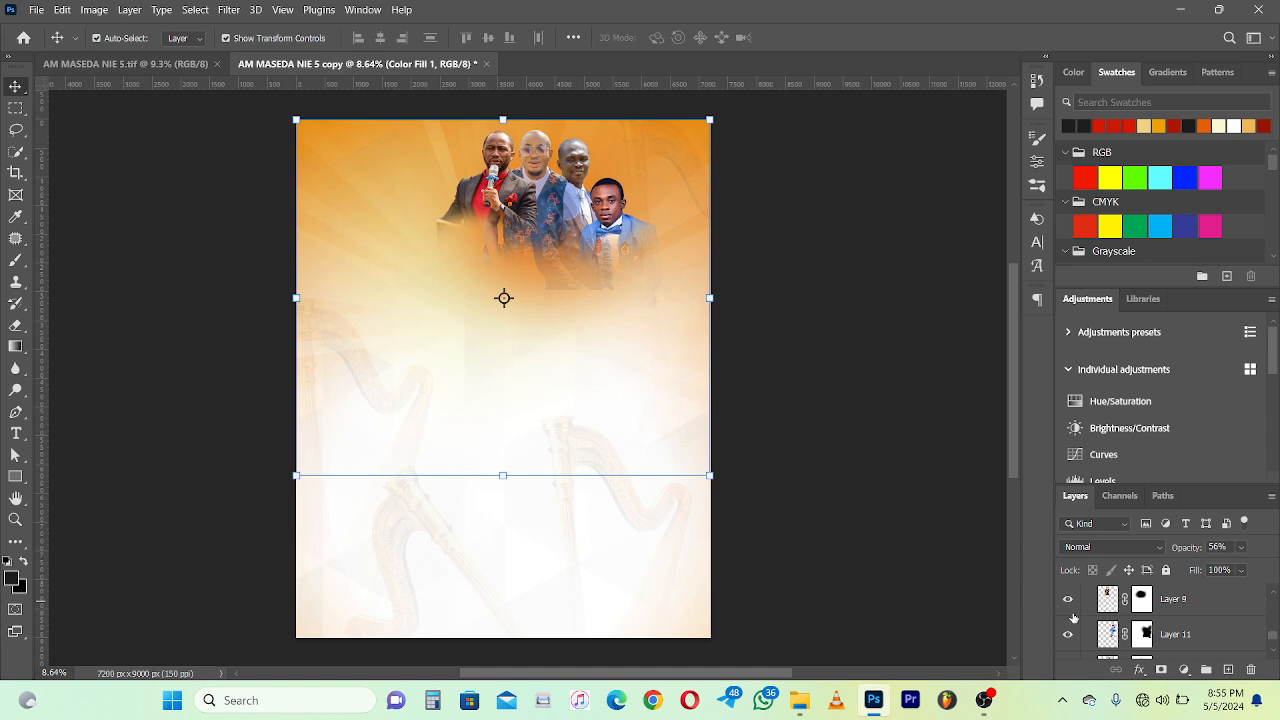
{"action": "scroll", "coordinate": [1074, 619], "scroll_direction": "down", "scroll_amount": 1}
{"action": "left_click", "coordinate": [1068, 631]}
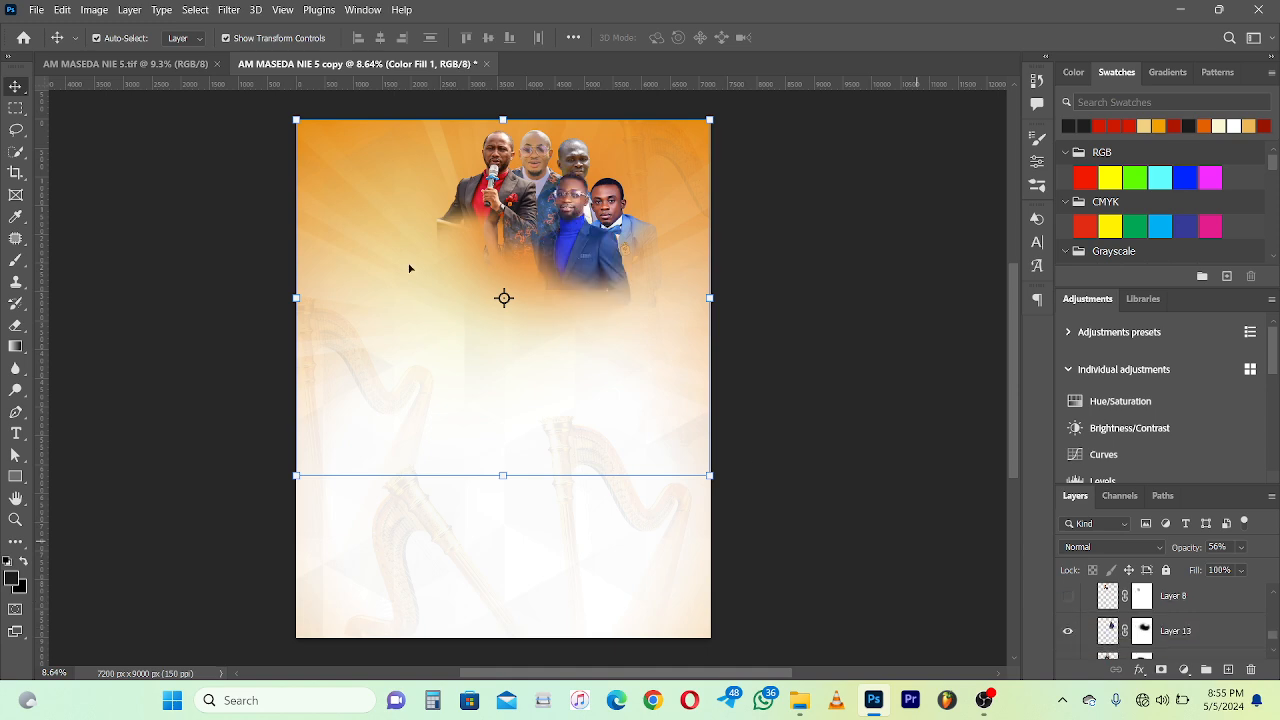
{"action": "left_click", "coordinate": [150, 63]}
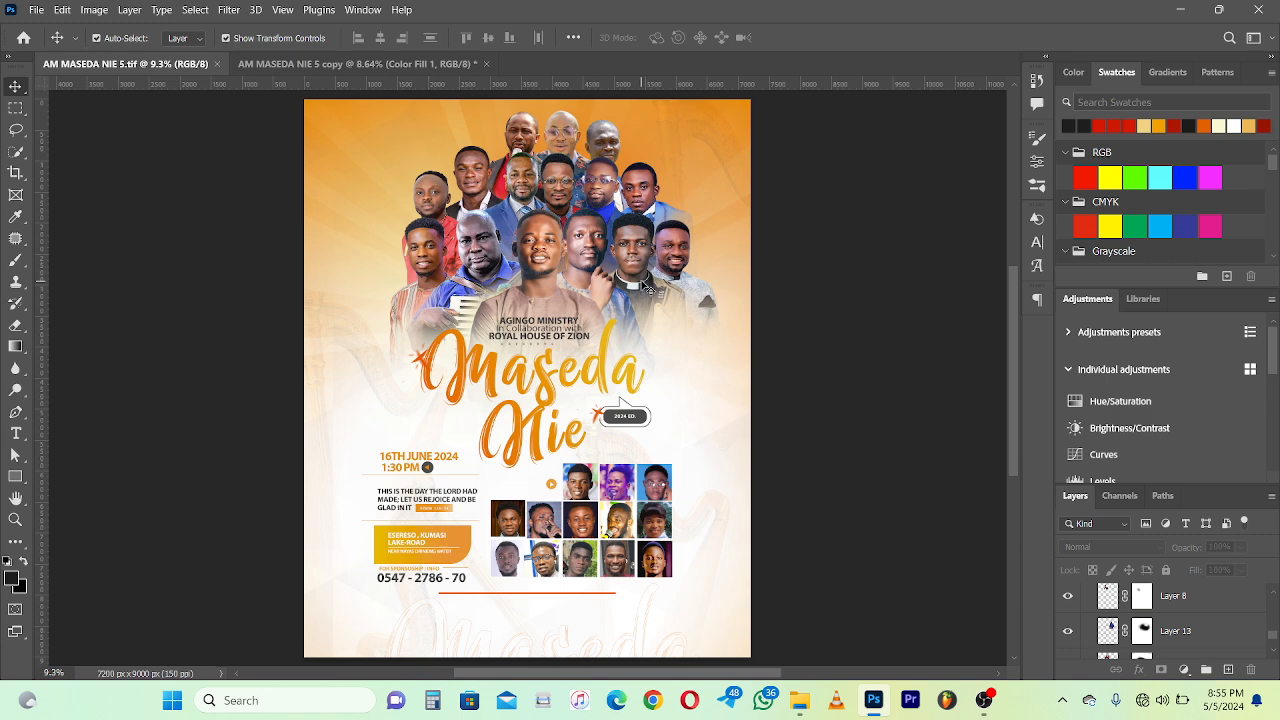
{"action": "left_click", "coordinate": [435, 65]}
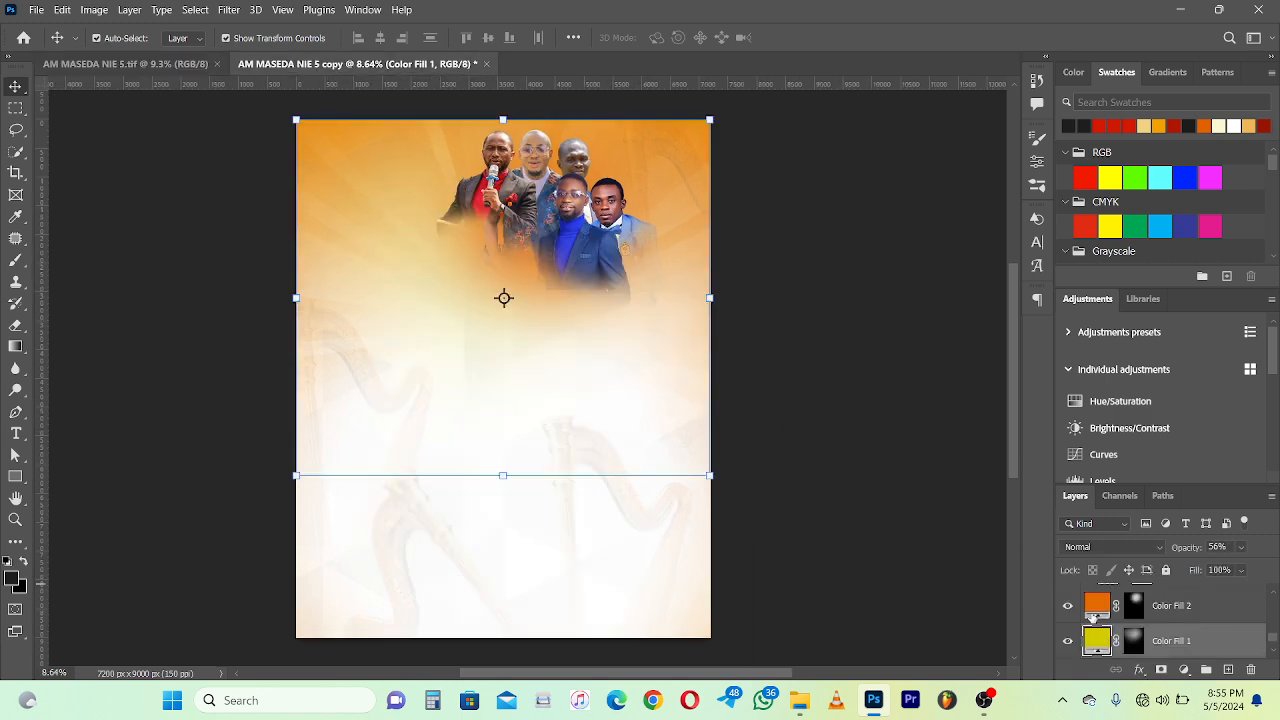
Step: Make the portraits on Layer 8, Layer 12 and Layer 10 visible in the copy document
{"action": "scroll", "coordinate": [1092, 617], "scroll_direction": "down", "scroll_amount": 2}
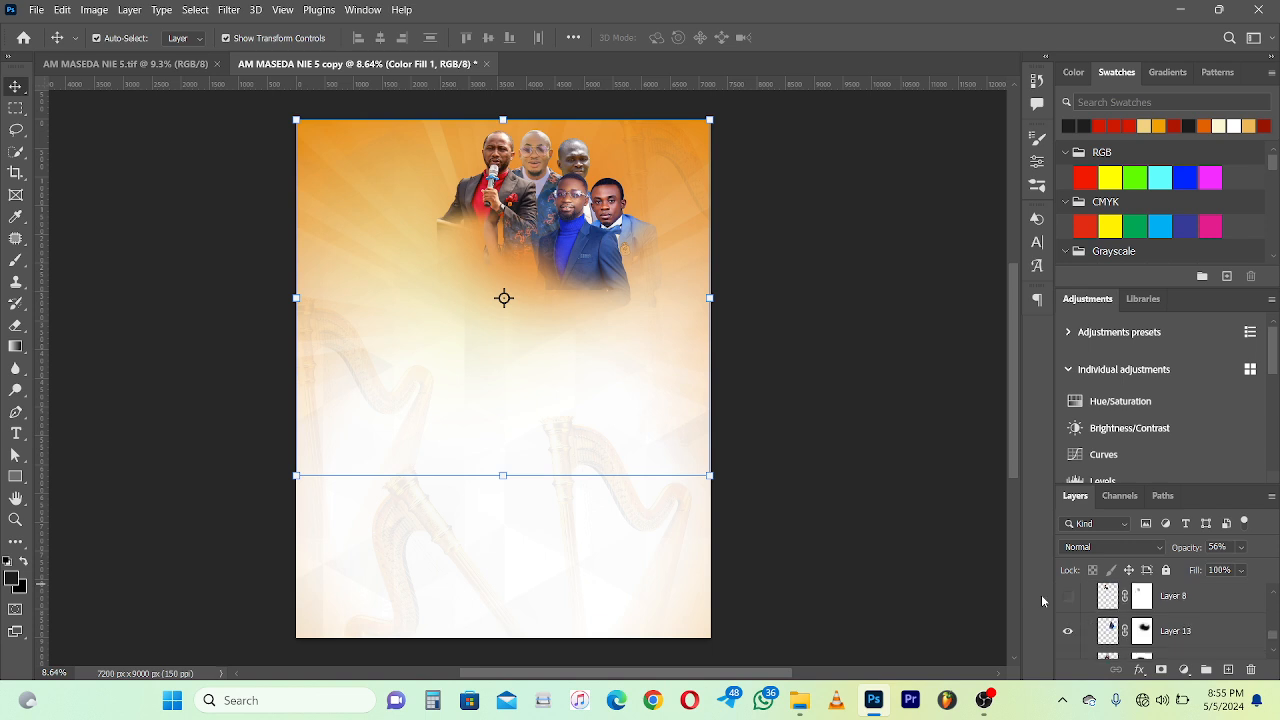
{"action": "left_click", "coordinate": [1066, 598]}
{"action": "scroll", "coordinate": [1080, 630], "scroll_direction": "down", "scroll_amount": 1}
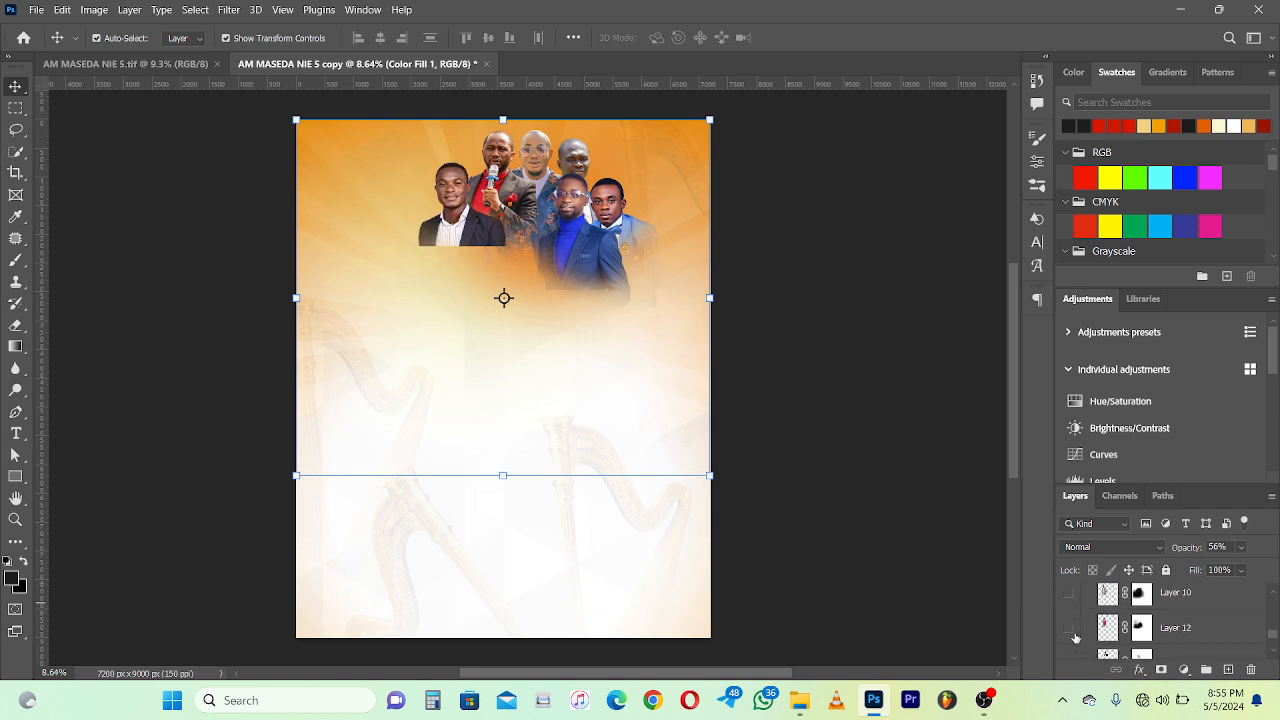
{"action": "scroll", "coordinate": [1075, 637], "scroll_direction": "down", "scroll_amount": 2}
{"action": "scroll", "coordinate": [1073, 635], "scroll_direction": "up", "scroll_amount": 2}
{"action": "left_click", "coordinate": [1069, 628]}
{"action": "scroll", "coordinate": [1070, 630], "scroll_direction": "up", "scroll_amount": 1}
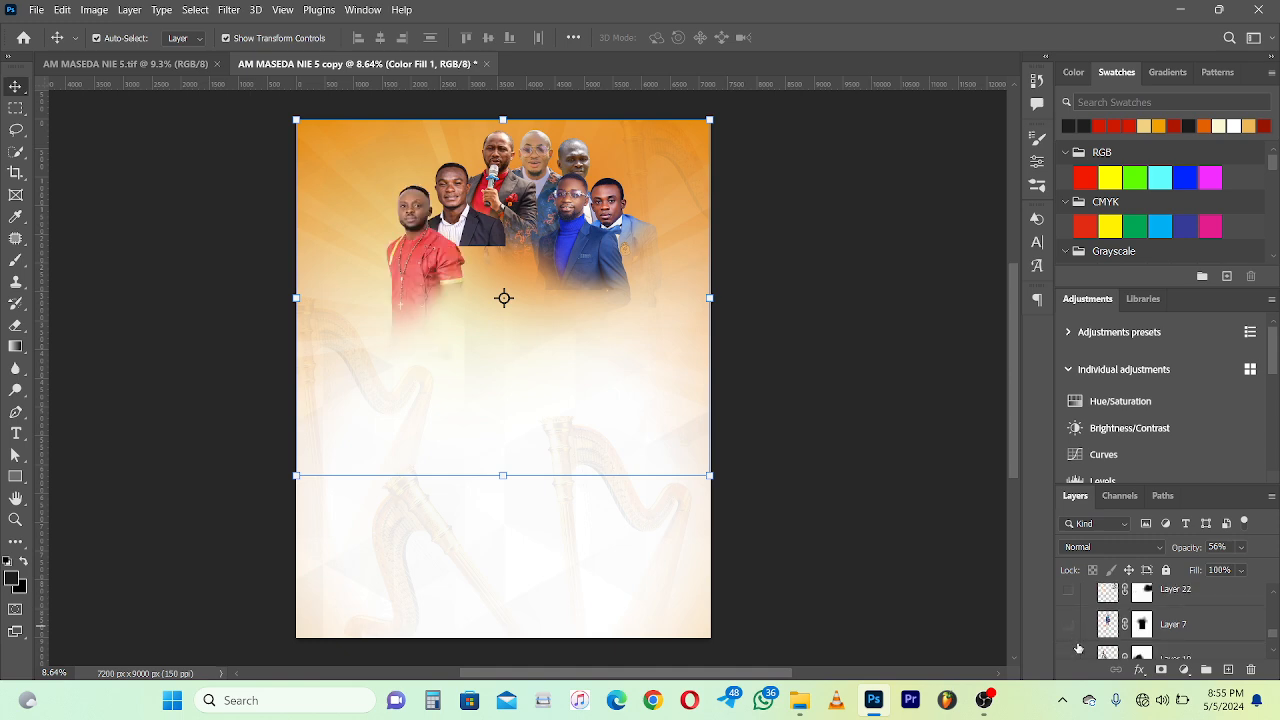
{"action": "scroll", "coordinate": [1075, 640], "scroll_direction": "down", "scroll_amount": 1}
{"action": "scroll", "coordinate": [1071, 604], "scroll_direction": "up", "scroll_amount": 1}
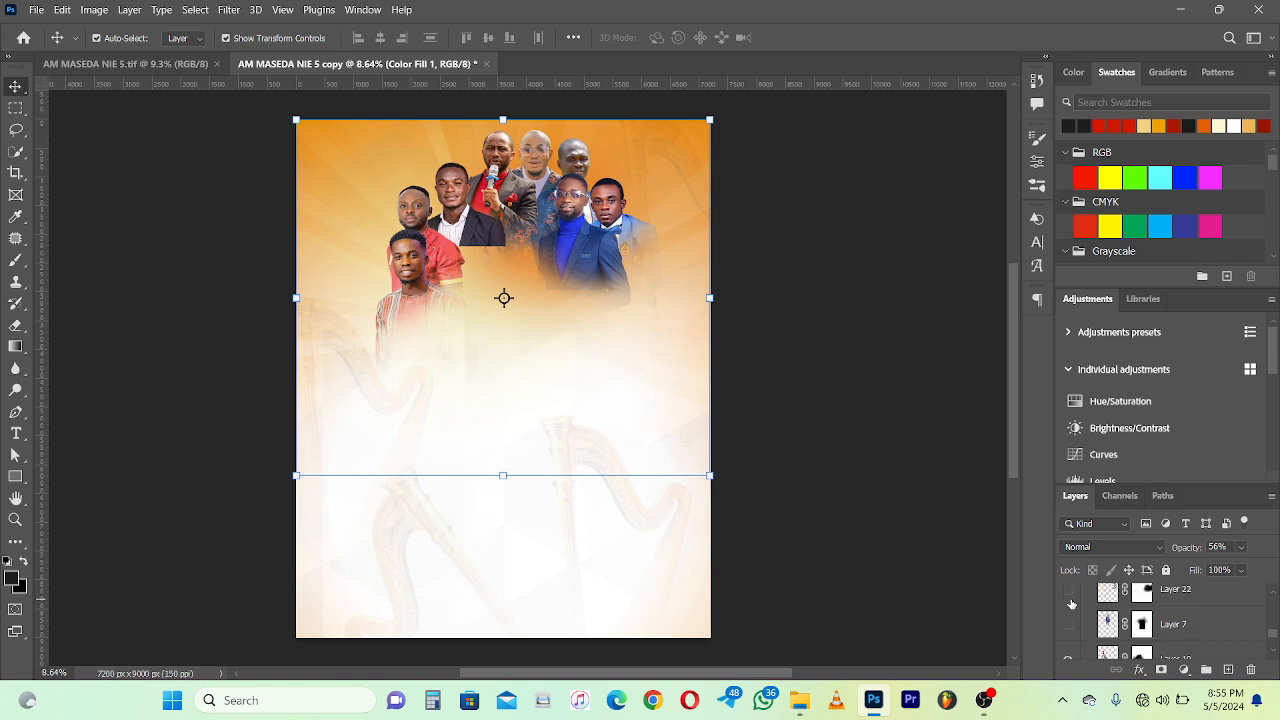
Step: Make the portraits on Layer 7, Layer 22, Layer 5 and Layer 15 visible in the copy document
{"action": "left_click", "coordinate": [1069, 626]}
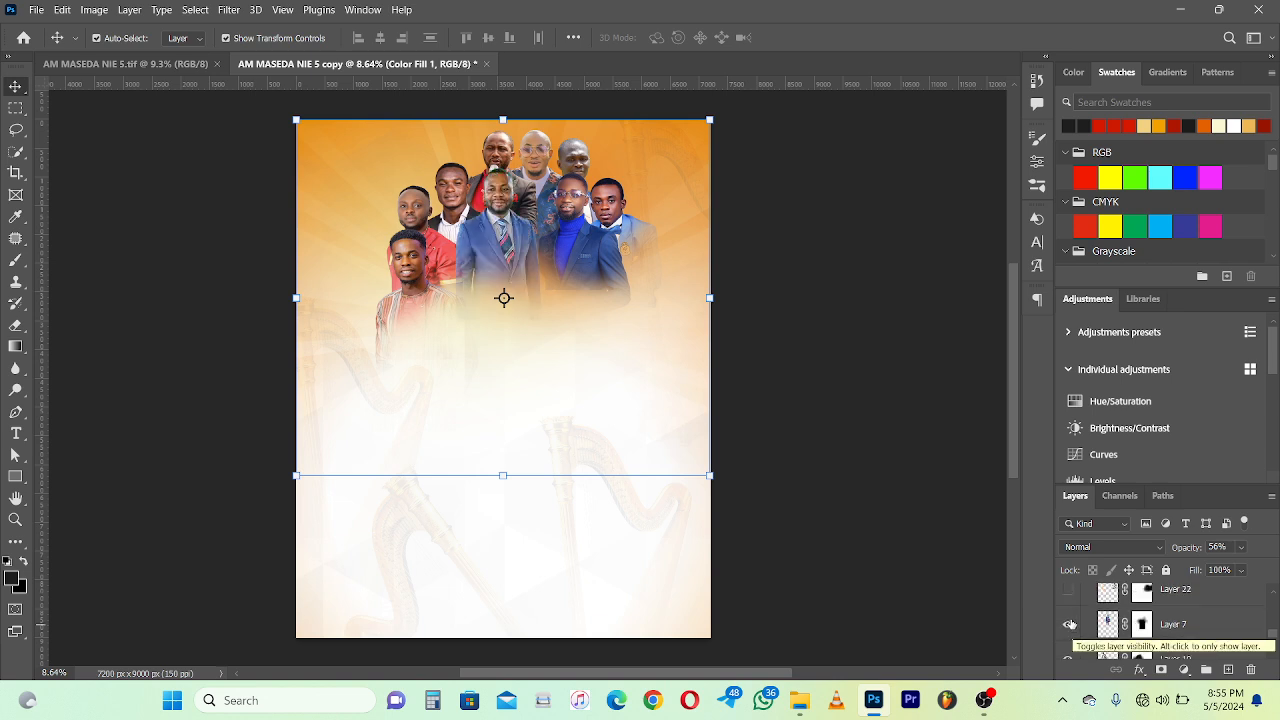
{"action": "scroll", "coordinate": [1071, 626], "scroll_direction": "up", "scroll_amount": 1}
{"action": "left_click", "coordinate": [1072, 618]}
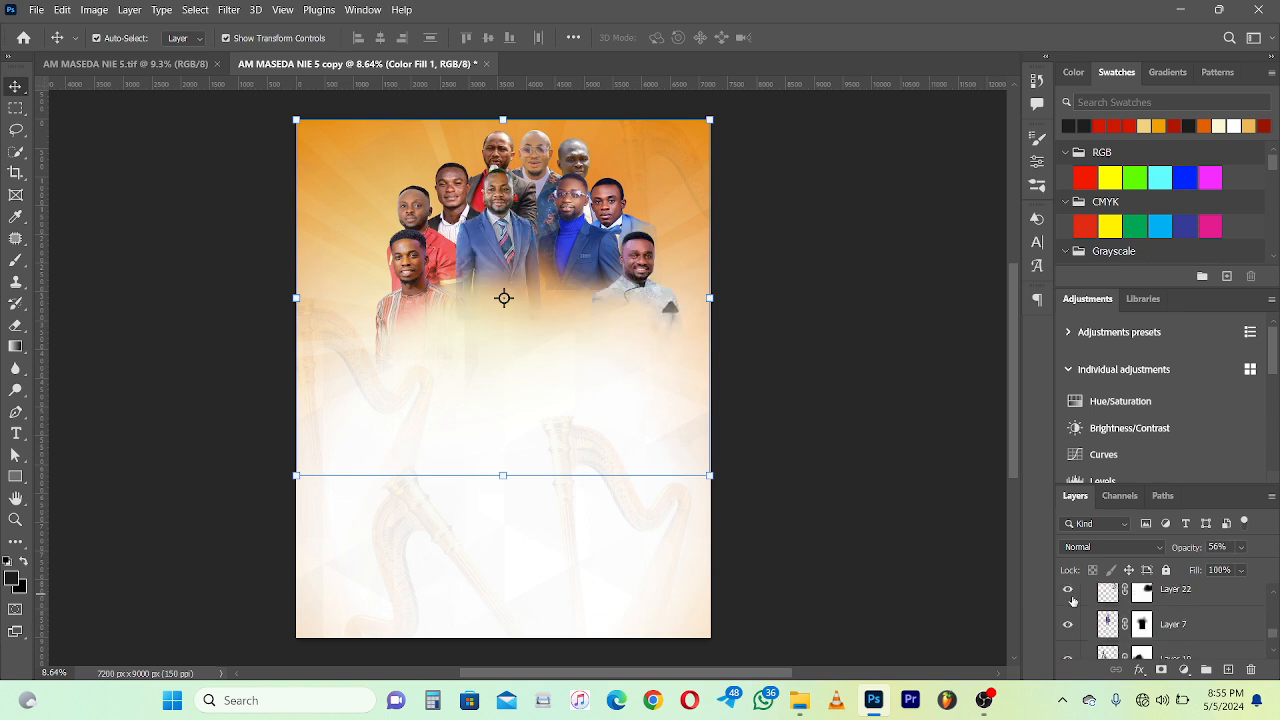
{"action": "left_click", "coordinate": [1070, 622]}
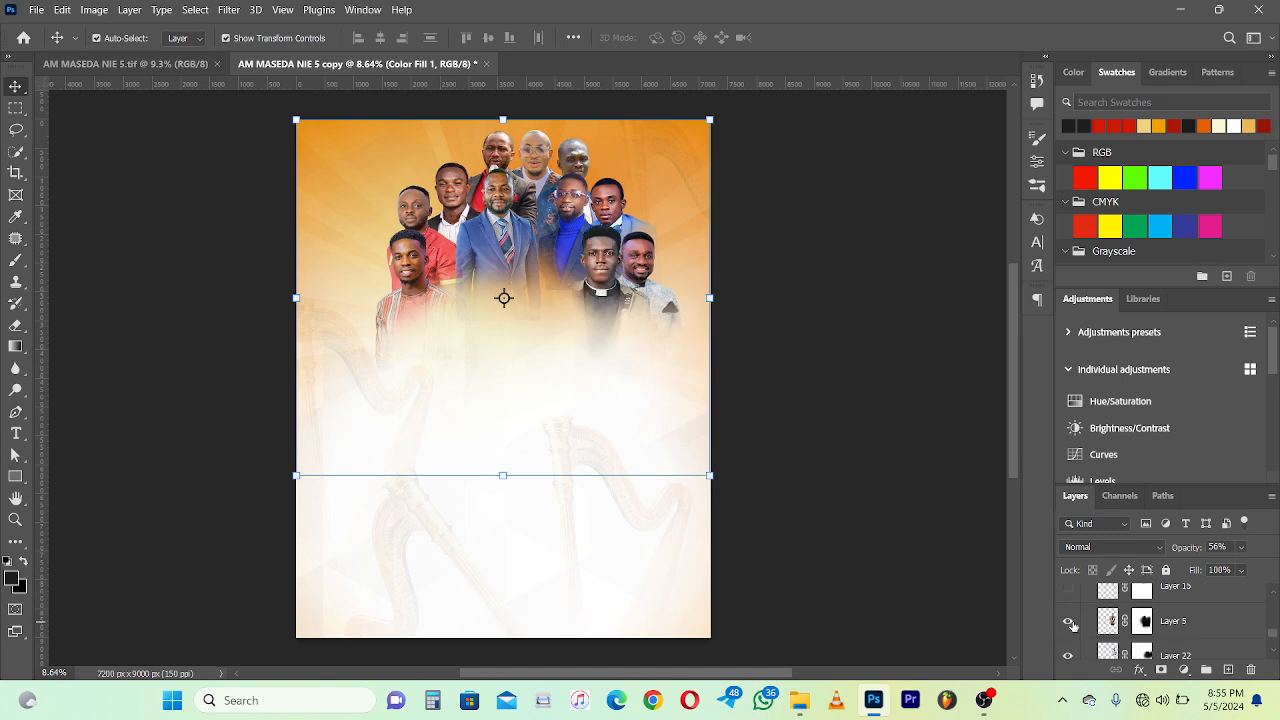
{"action": "left_click", "coordinate": [1067, 590]}
Step: Reveal the front-row portraits on Layer 3, Layer 4 and Layer 18
{"action": "scroll", "coordinate": [1077, 618], "scroll_direction": "up", "scroll_amount": 2}
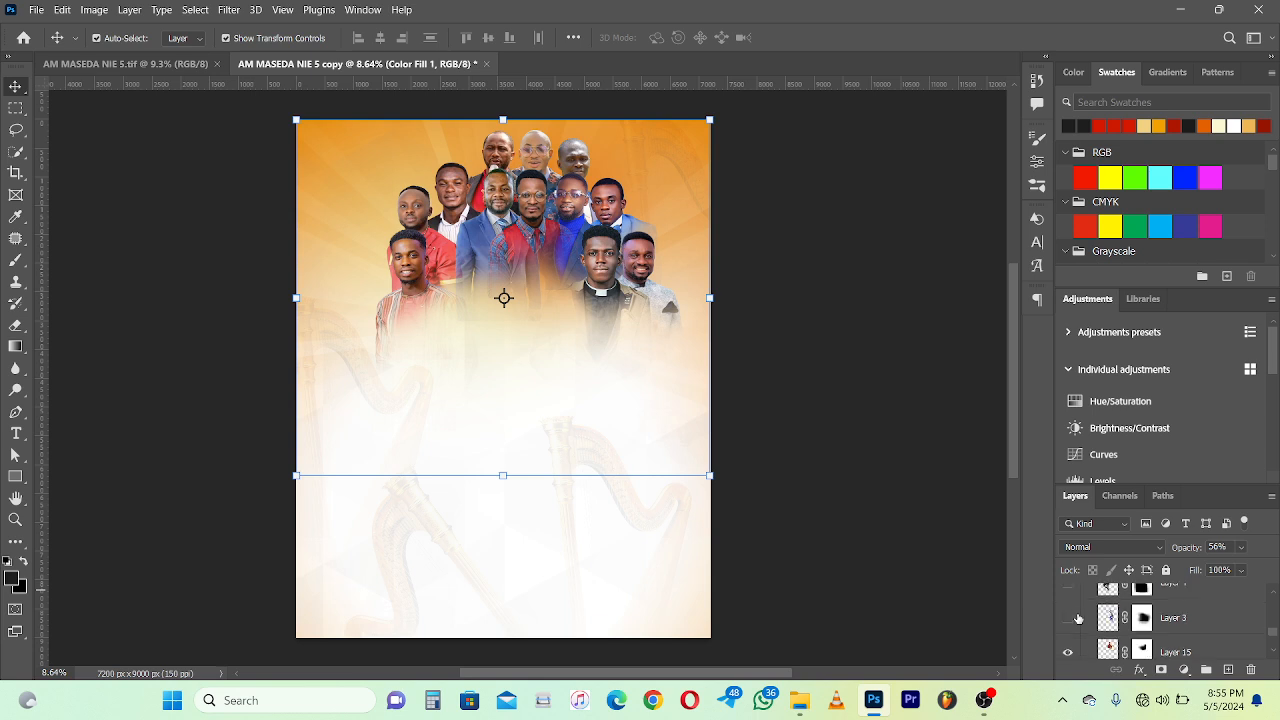
{"action": "left_click", "coordinate": [1068, 620]}
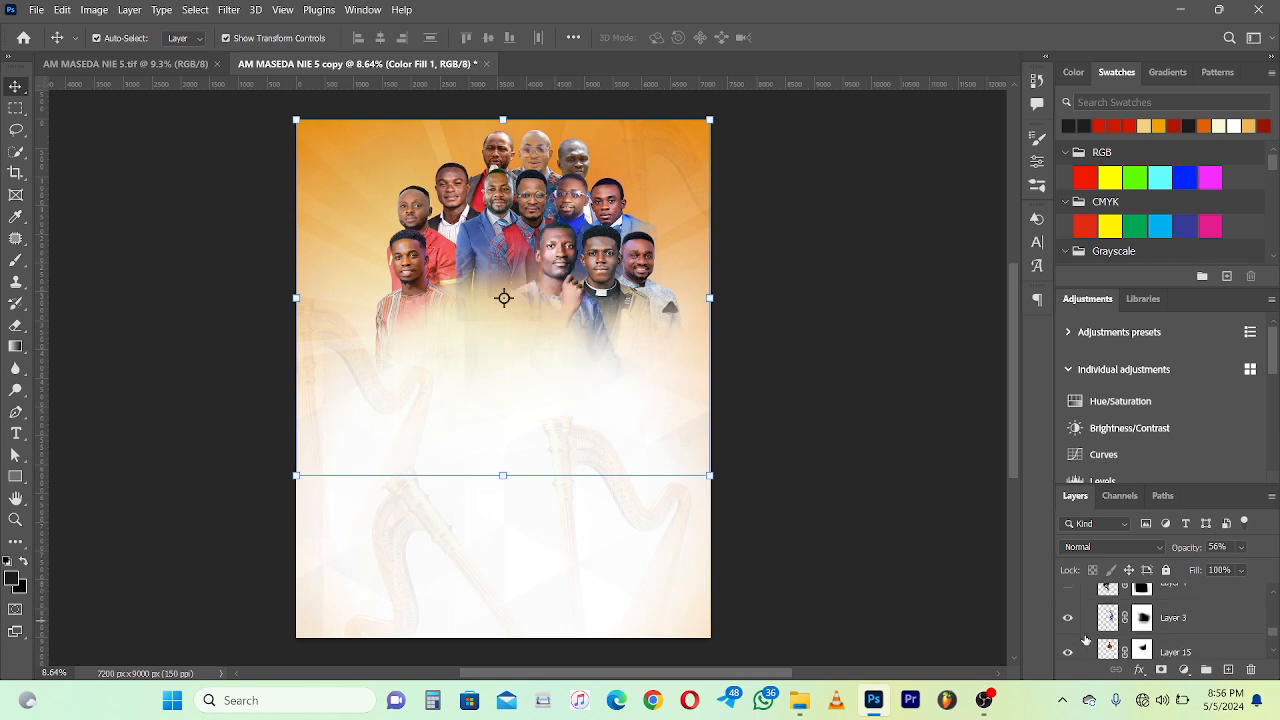
{"action": "scroll", "coordinate": [1086, 640], "scroll_direction": "up", "scroll_amount": 2}
{"action": "left_click", "coordinate": [1068, 650]}
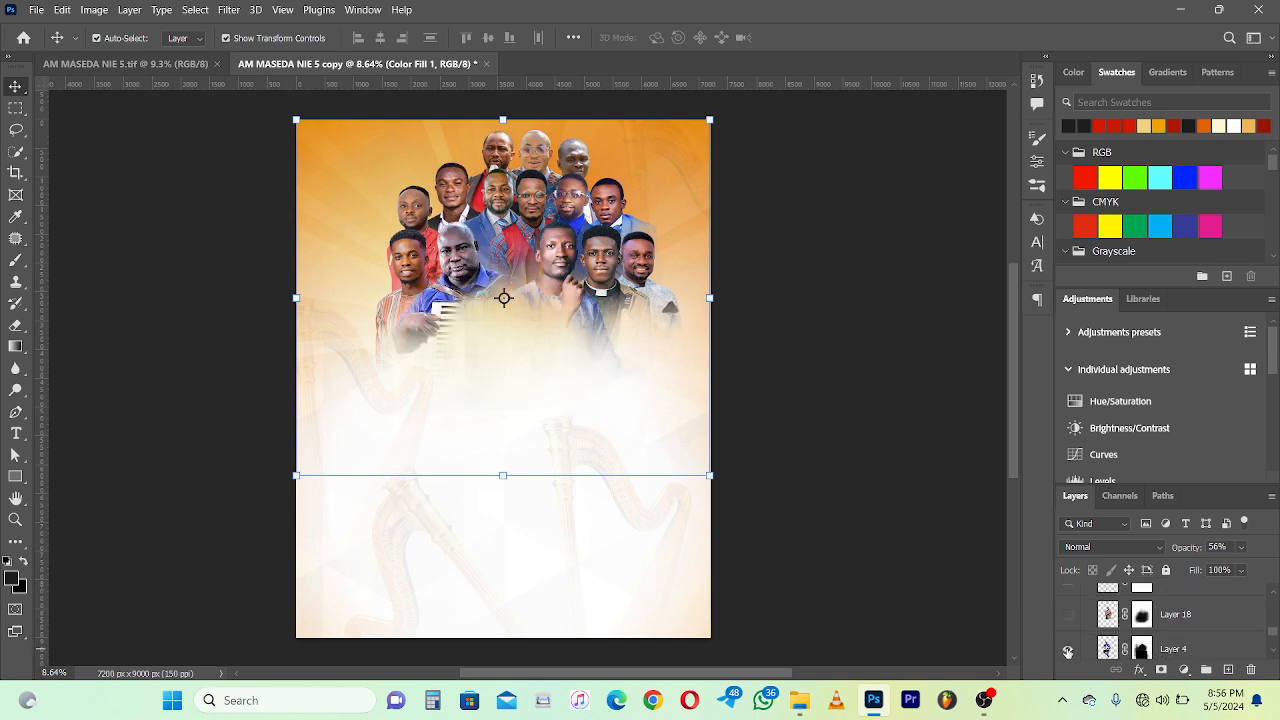
{"action": "left_click", "coordinate": [1068, 616]}
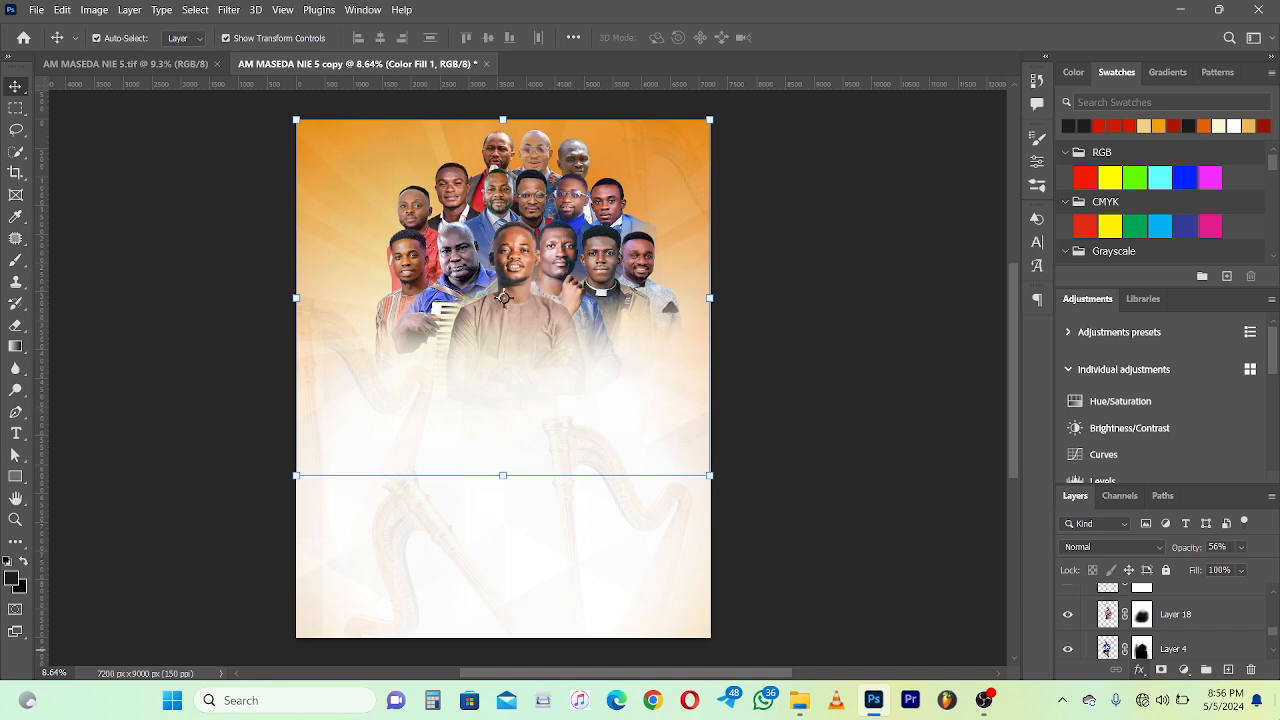
Step: Try the Layer 2 portrait in the front centre of the group and hide it again
{"action": "scroll", "coordinate": [1060, 640], "scroll_direction": "down", "scroll_amount": 2}
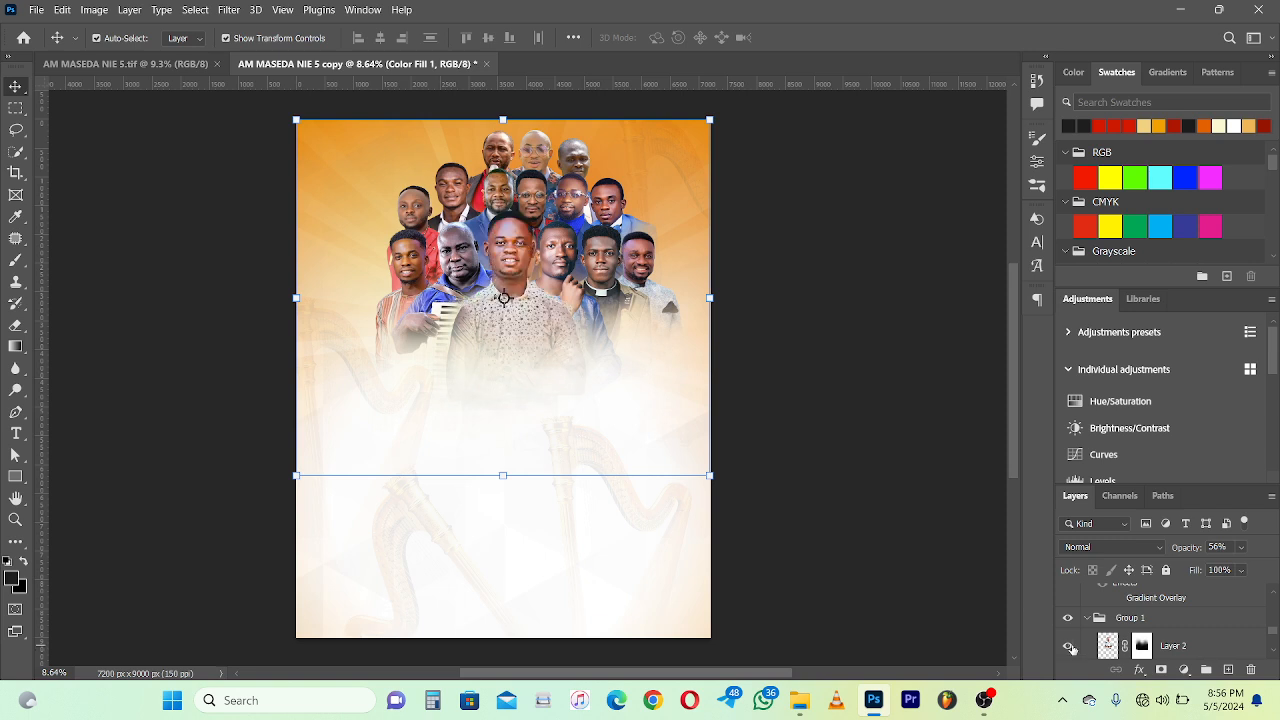
{"action": "left_click", "coordinate": [1072, 649]}
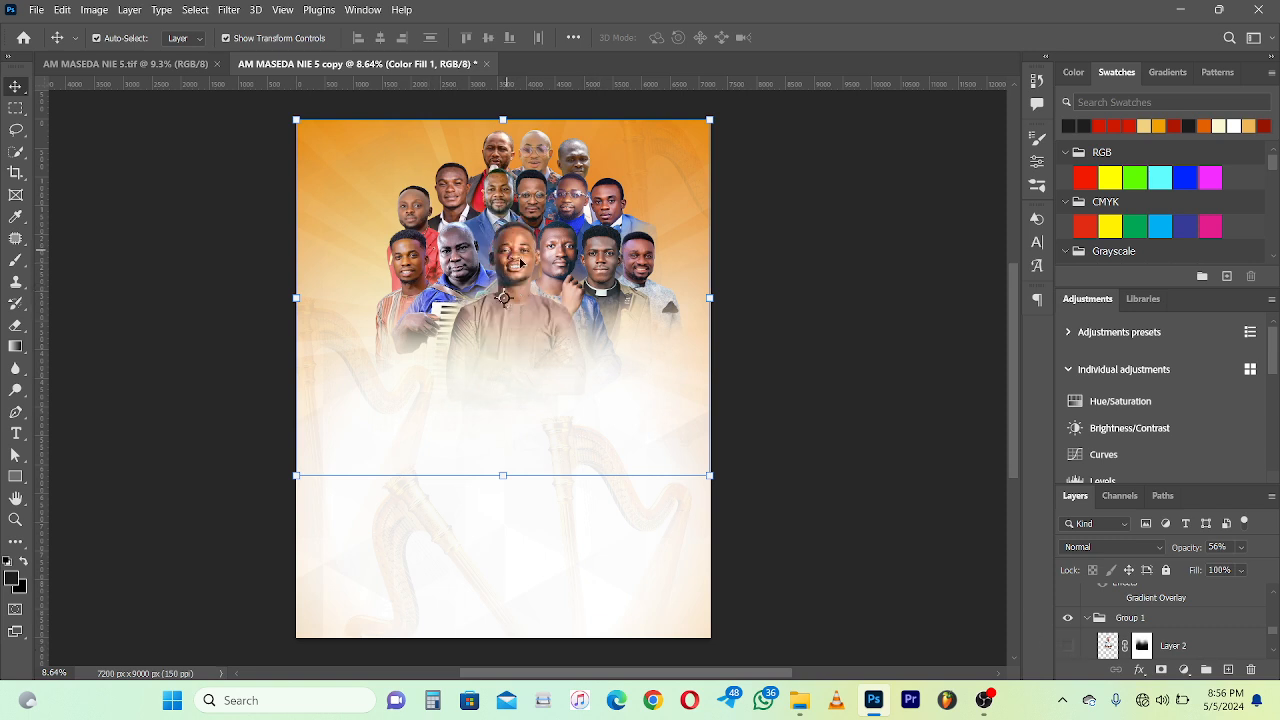
{"action": "scroll", "coordinate": [520, 278], "scroll_direction": "up", "scroll_amount": 2}
{"action": "scroll", "coordinate": [520, 278], "scroll_direction": "down", "scroll_amount": 2}
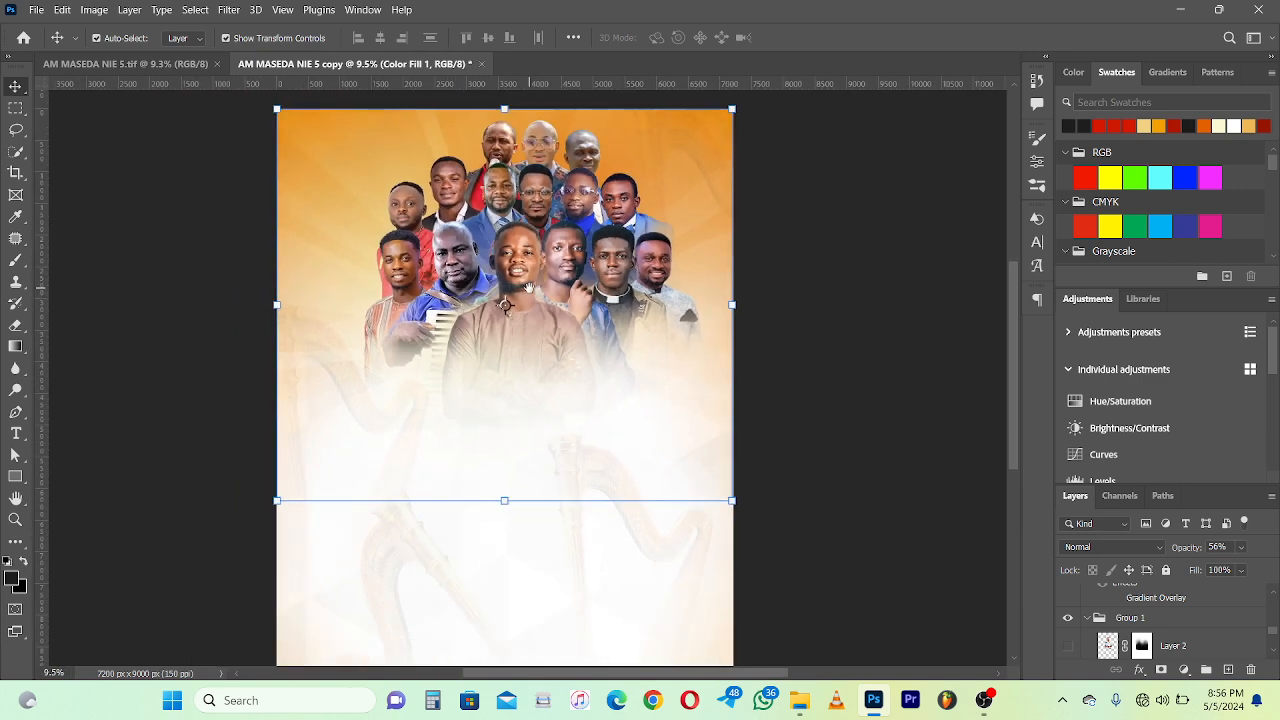
Step: Clear the layer selection and collapse Group 1, which holds the portraits
{"action": "left_click", "coordinate": [182, 298]}
{"action": "right_click", "coordinate": [480, 300]}
{"action": "left_click", "coordinate": [482, 300]}
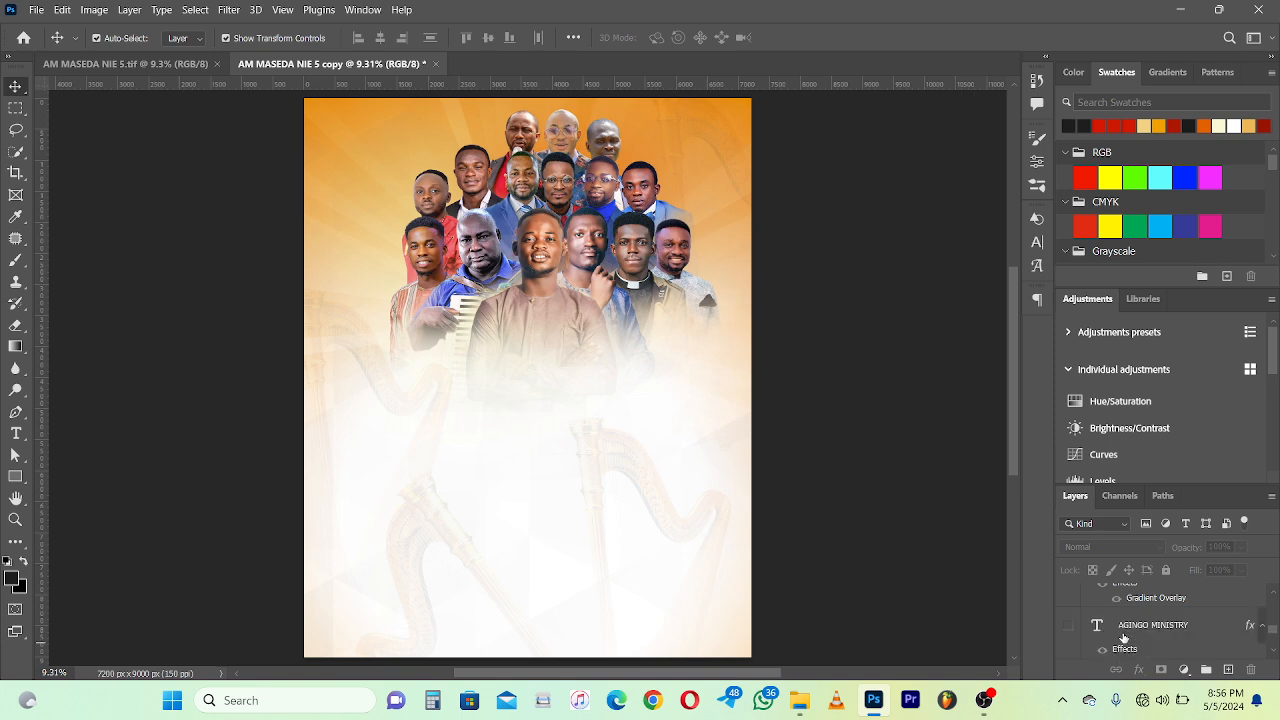
{"action": "scroll", "coordinate": [1120, 640], "scroll_direction": "down", "scroll_amount": 3}
{"action": "scroll", "coordinate": [1084, 649], "scroll_direction": "up", "scroll_amount": 2}
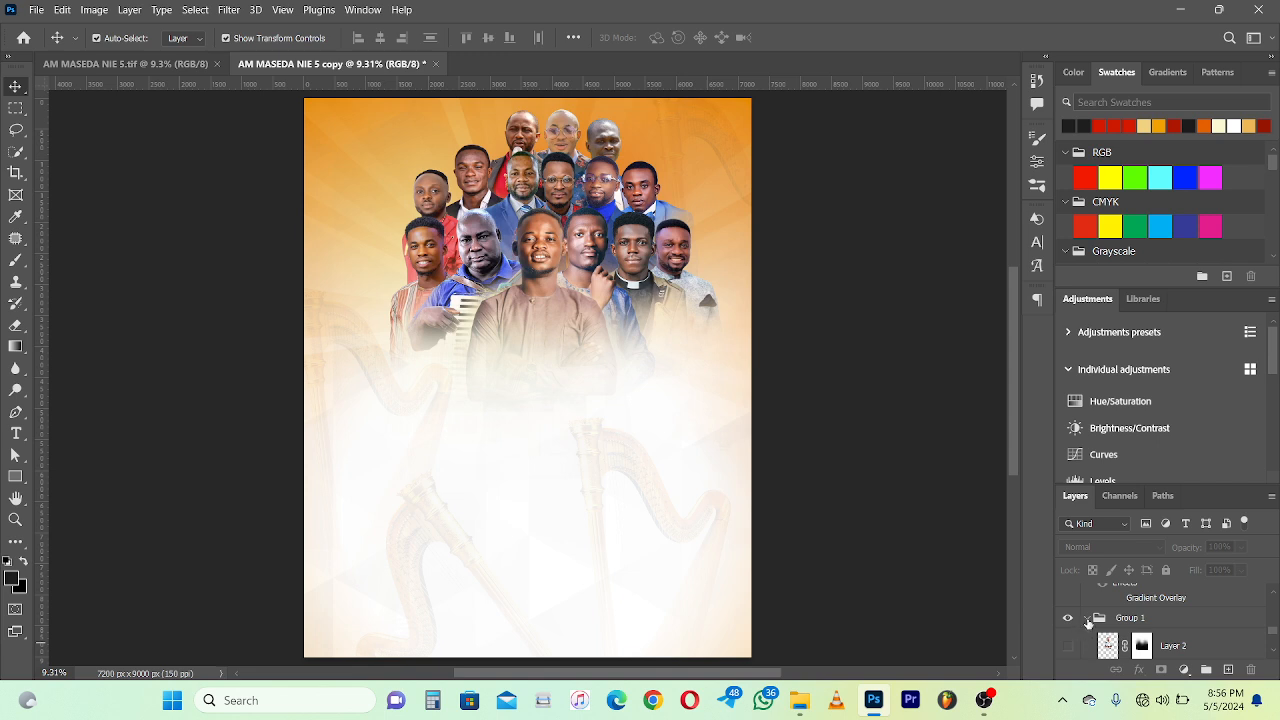
{"action": "left_click", "coordinate": [1088, 618]}
{"action": "left_click", "coordinate": [1090, 619]}
{"action": "left_click", "coordinate": [1090, 619]}
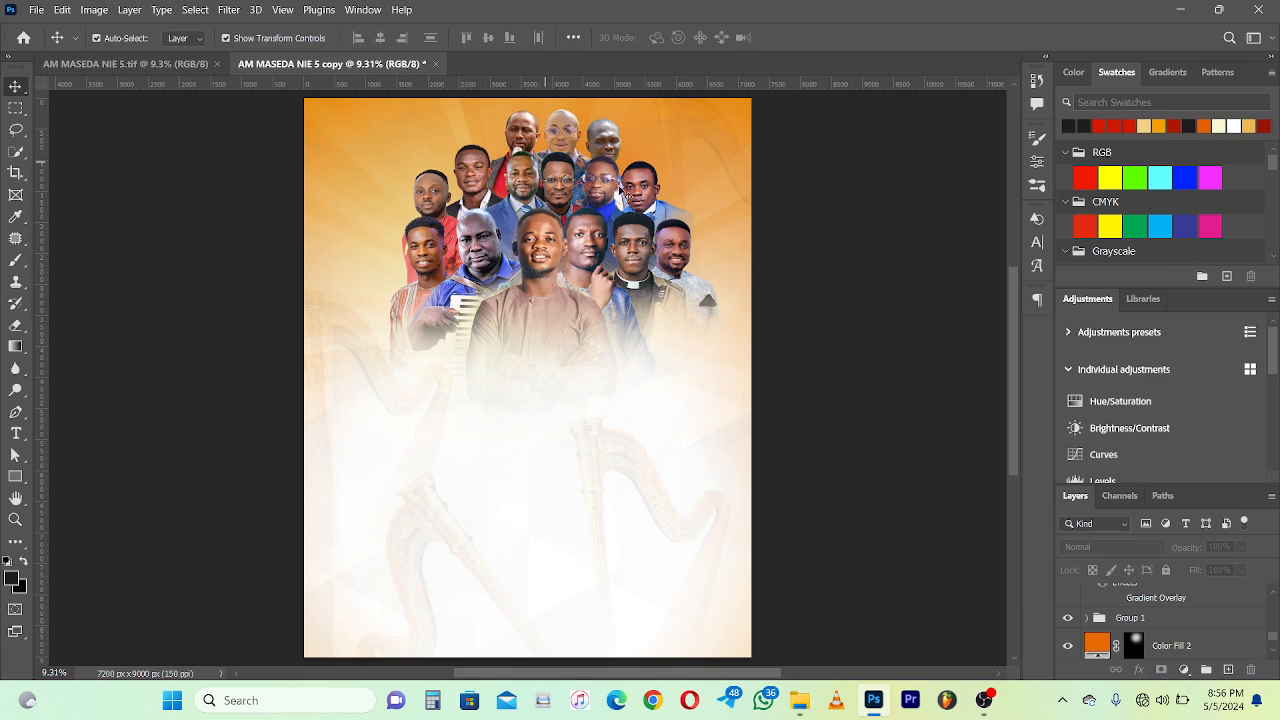
Step: Check the original flyer, return to the copy document and make the AGINGO MINISTRY text layer visible
{"action": "left_click", "coordinate": [180, 64]}
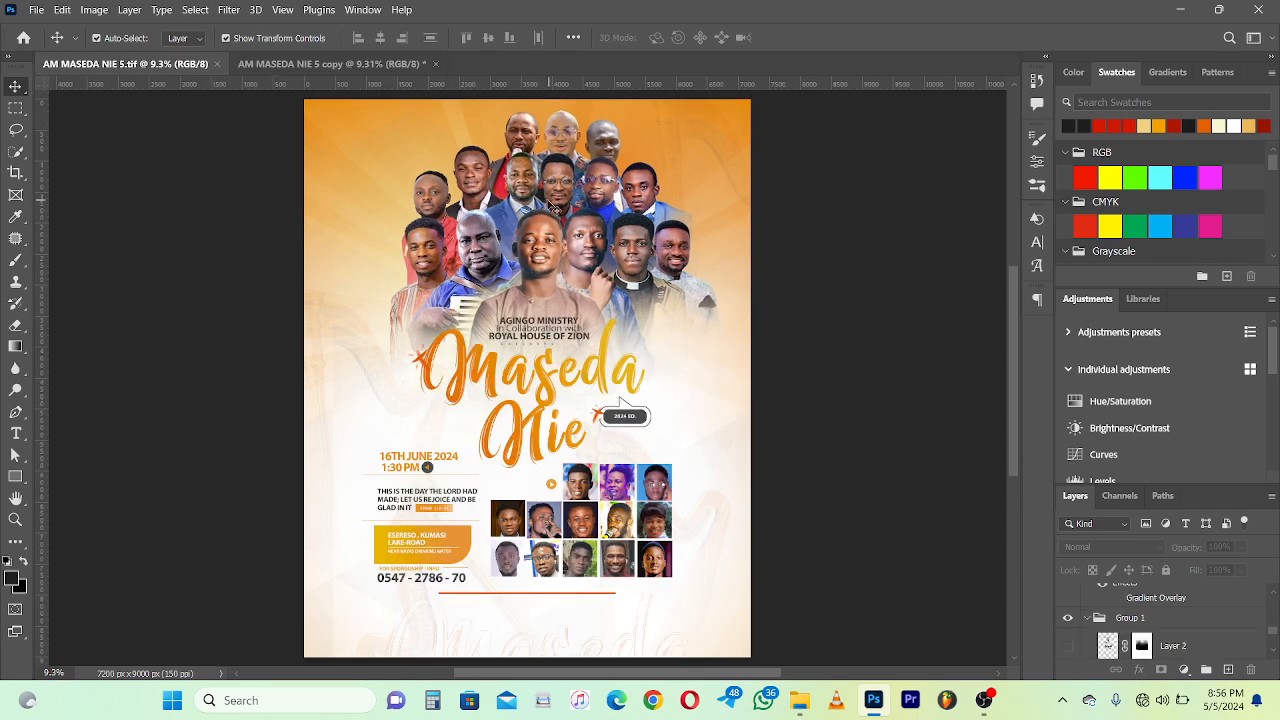
{"action": "left_click", "coordinate": [329, 64]}
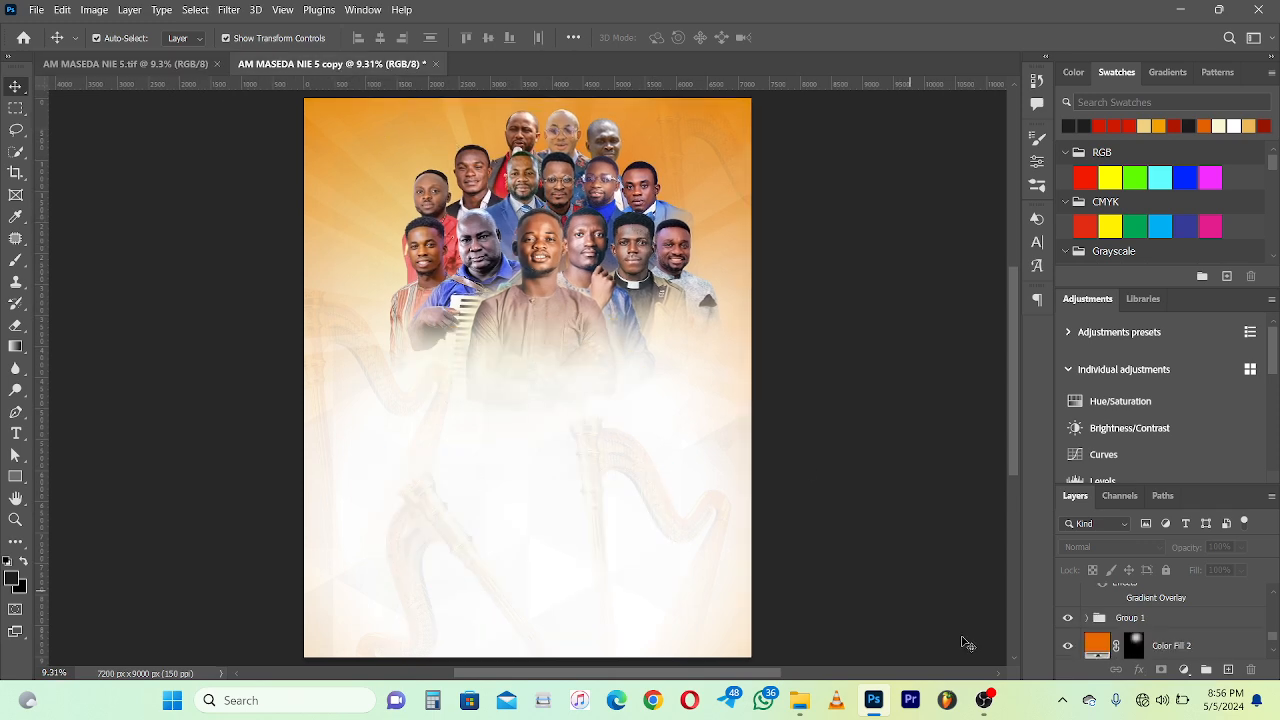
{"action": "scroll", "coordinate": [1130, 640], "scroll_direction": "down", "scroll_amount": 1}
{"action": "scroll", "coordinate": [1130, 640], "scroll_direction": "down", "scroll_amount": 3}
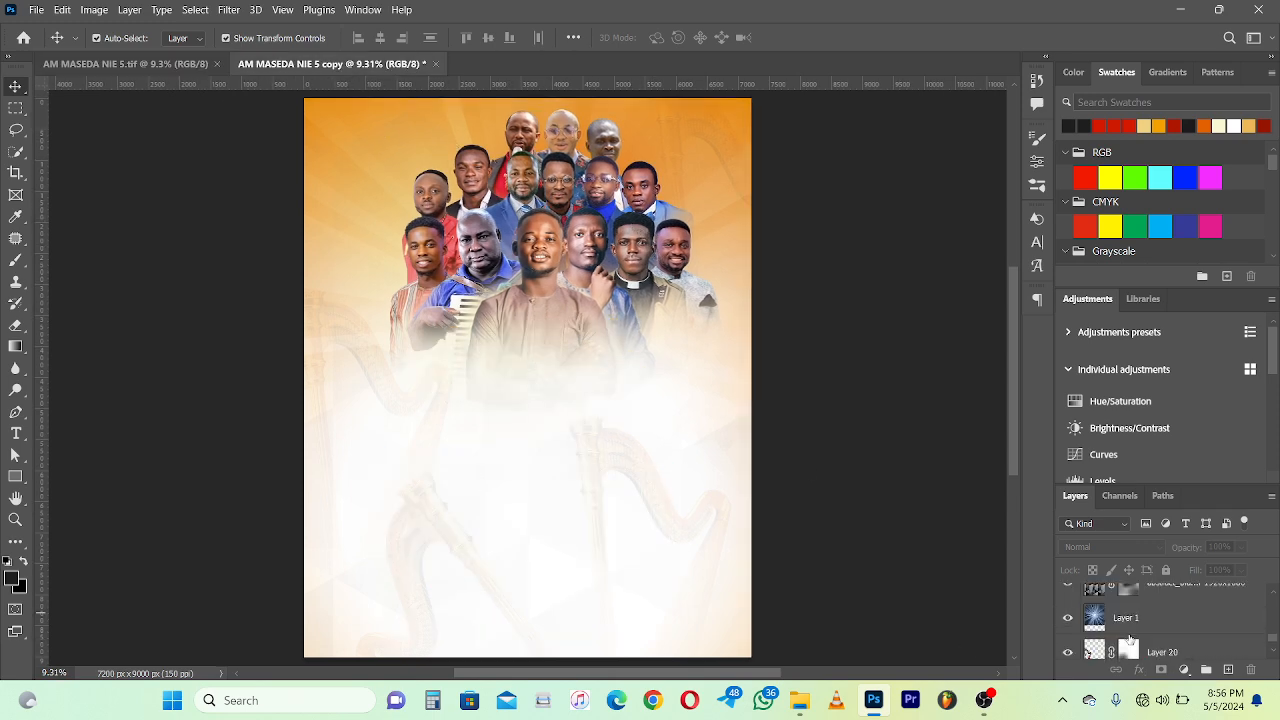
{"action": "scroll", "coordinate": [1130, 639], "scroll_direction": "up", "scroll_amount": 2}
{"action": "scroll", "coordinate": [1130, 640], "scroll_direction": "down", "scroll_amount": 1}
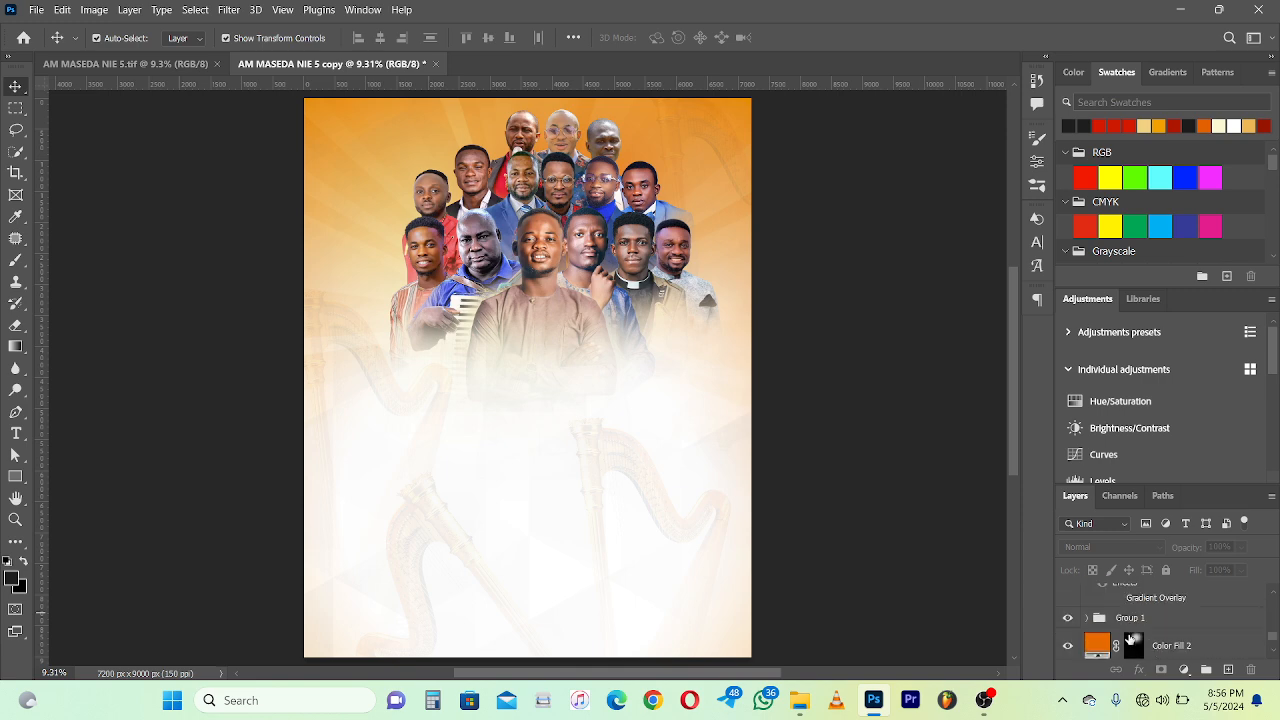
{"action": "scroll", "coordinate": [1130, 640], "scroll_direction": "up", "scroll_amount": 1}
{"action": "scroll", "coordinate": [1081, 645], "scroll_direction": "down", "scroll_amount": 1}
{"action": "scroll", "coordinate": [1081, 645], "scroll_direction": "up", "scroll_amount": 1}
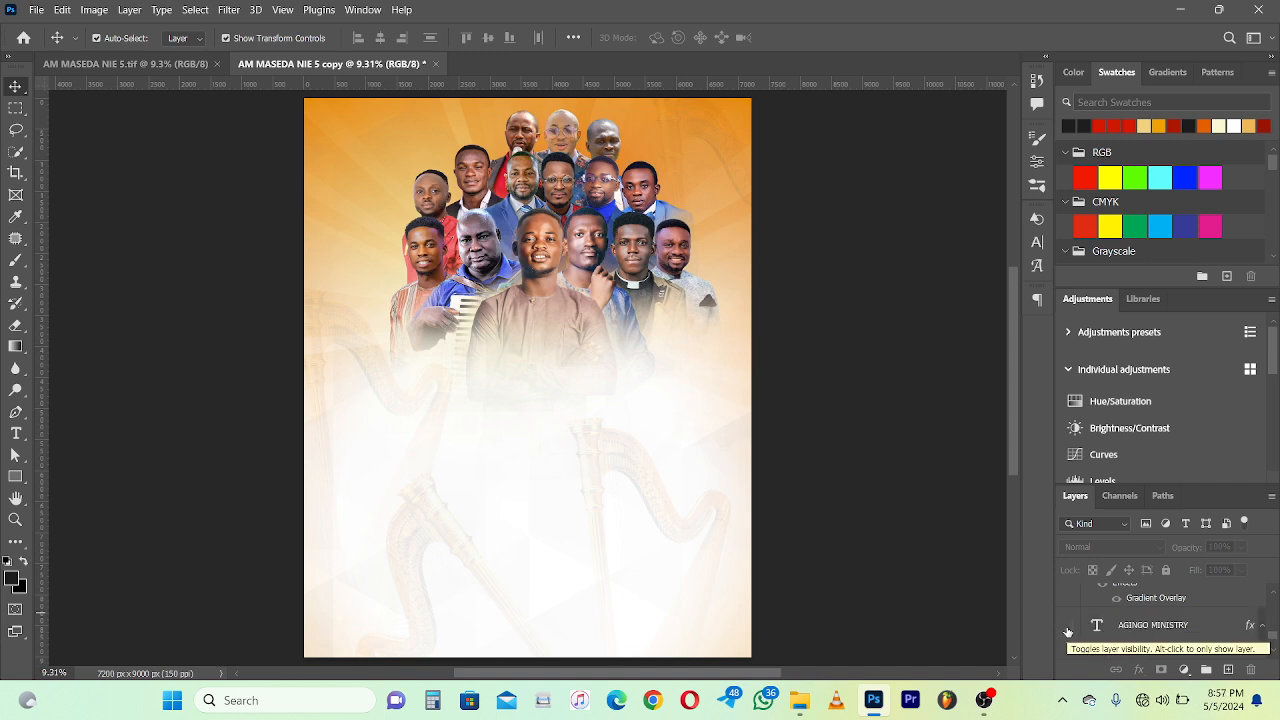
{"action": "left_click", "coordinate": [1066, 625]}
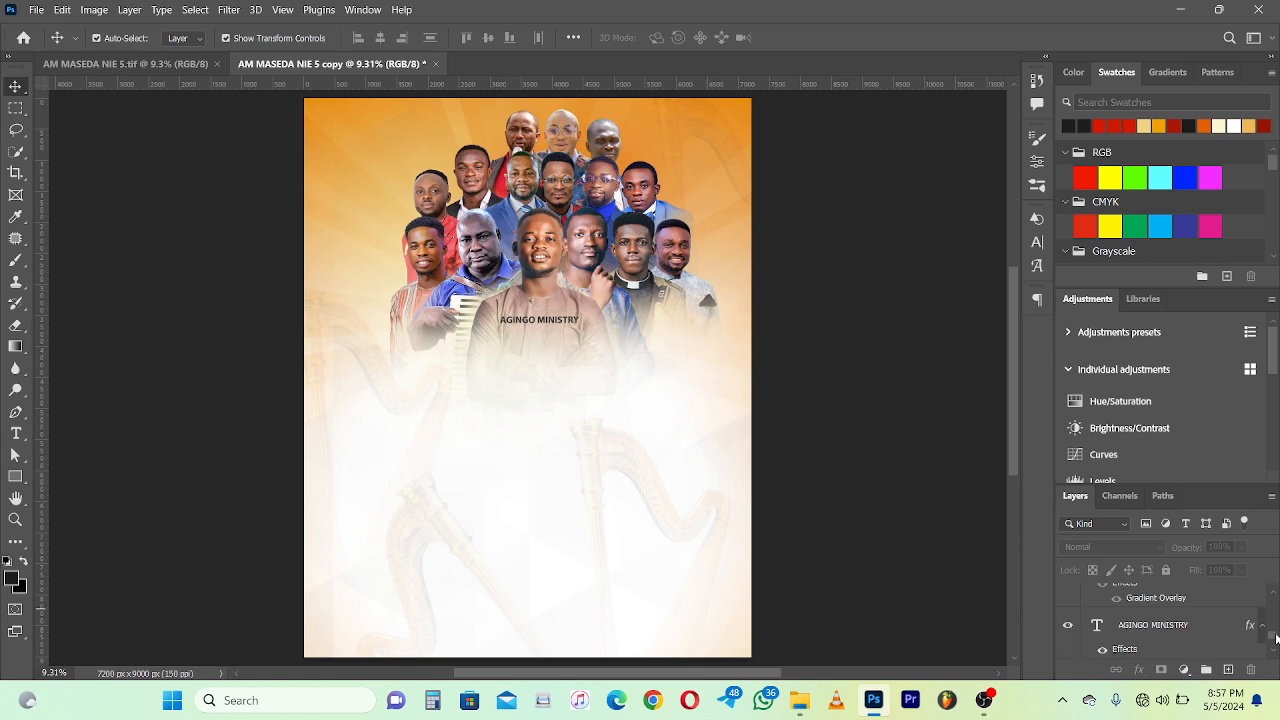
Step: Reveal the Rectangle 6 bar and the "In Collaboration with" text layer
{"action": "scroll", "coordinate": [1276, 638], "scroll_direction": "down", "scroll_amount": 3}
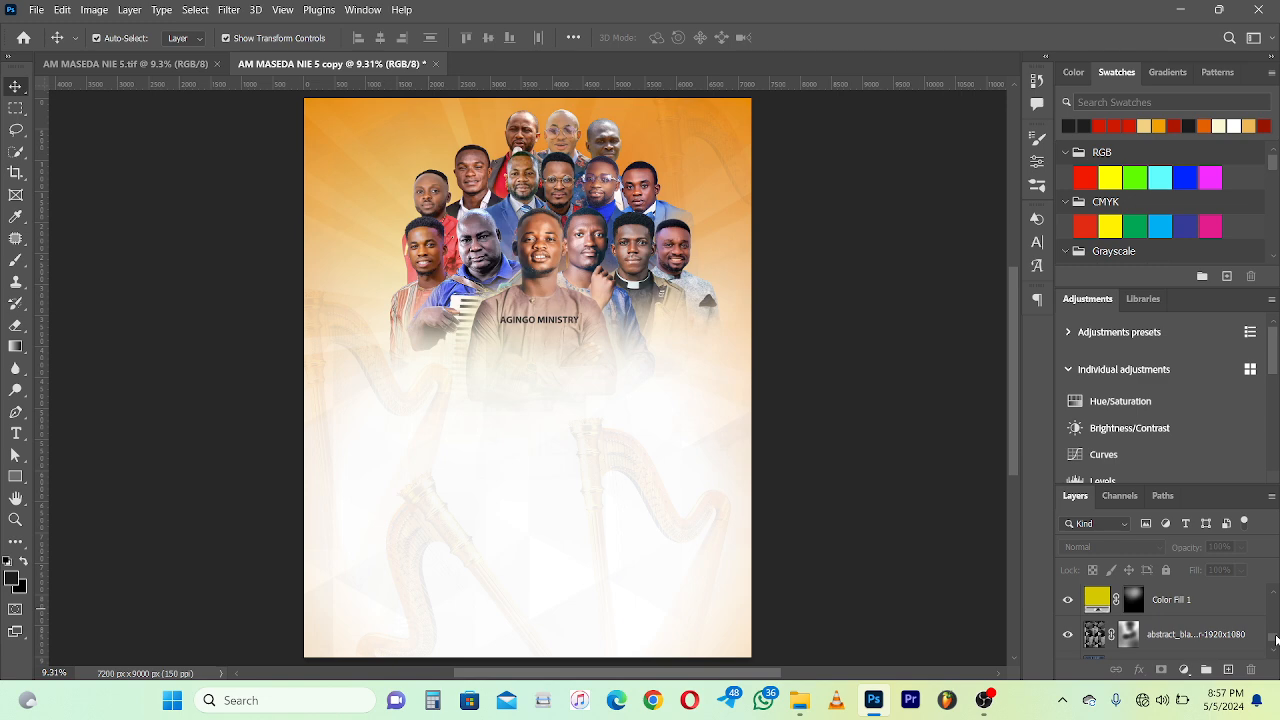
{"action": "scroll", "coordinate": [1276, 638], "scroll_direction": "up", "scroll_amount": 3}
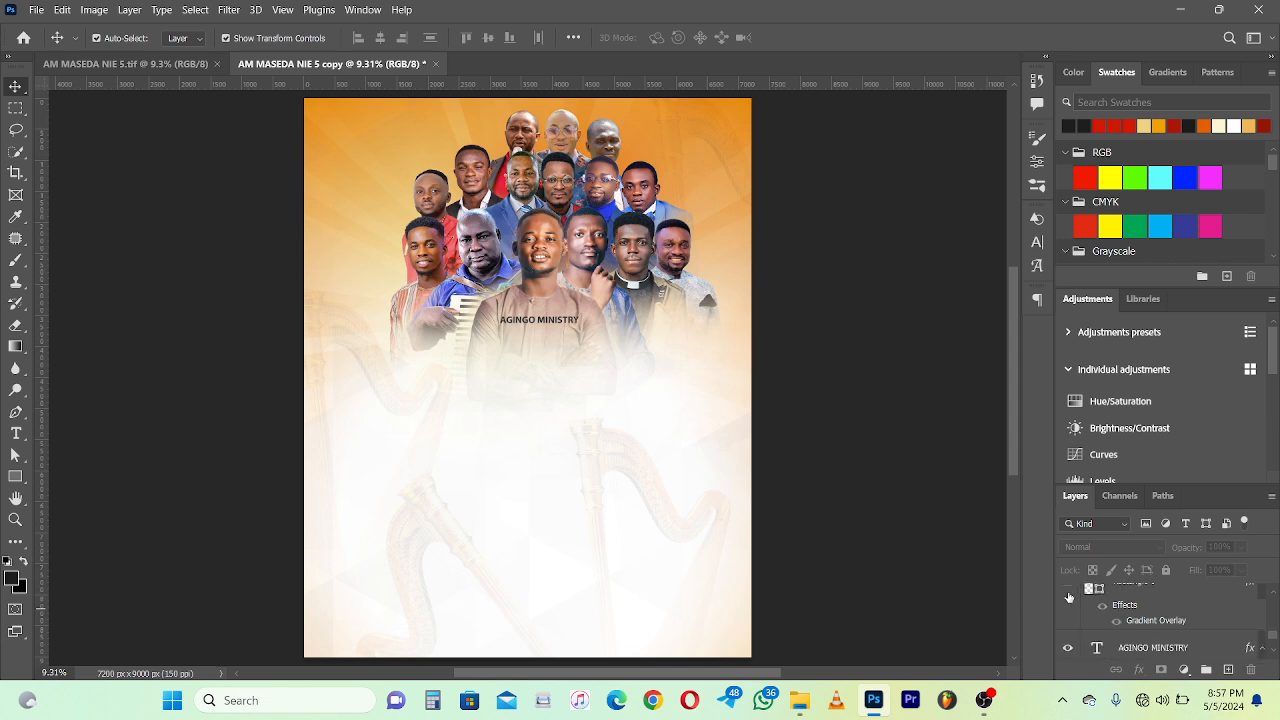
{"action": "left_click", "coordinate": [1065, 589]}
{"action": "scroll", "coordinate": [1081, 625], "scroll_direction": "up", "scroll_amount": 1}
{"action": "scroll", "coordinate": [1081, 625], "scroll_direction": "down", "scroll_amount": 1}
{"action": "scroll", "coordinate": [1081, 625], "scroll_direction": "up", "scroll_amount": 1}
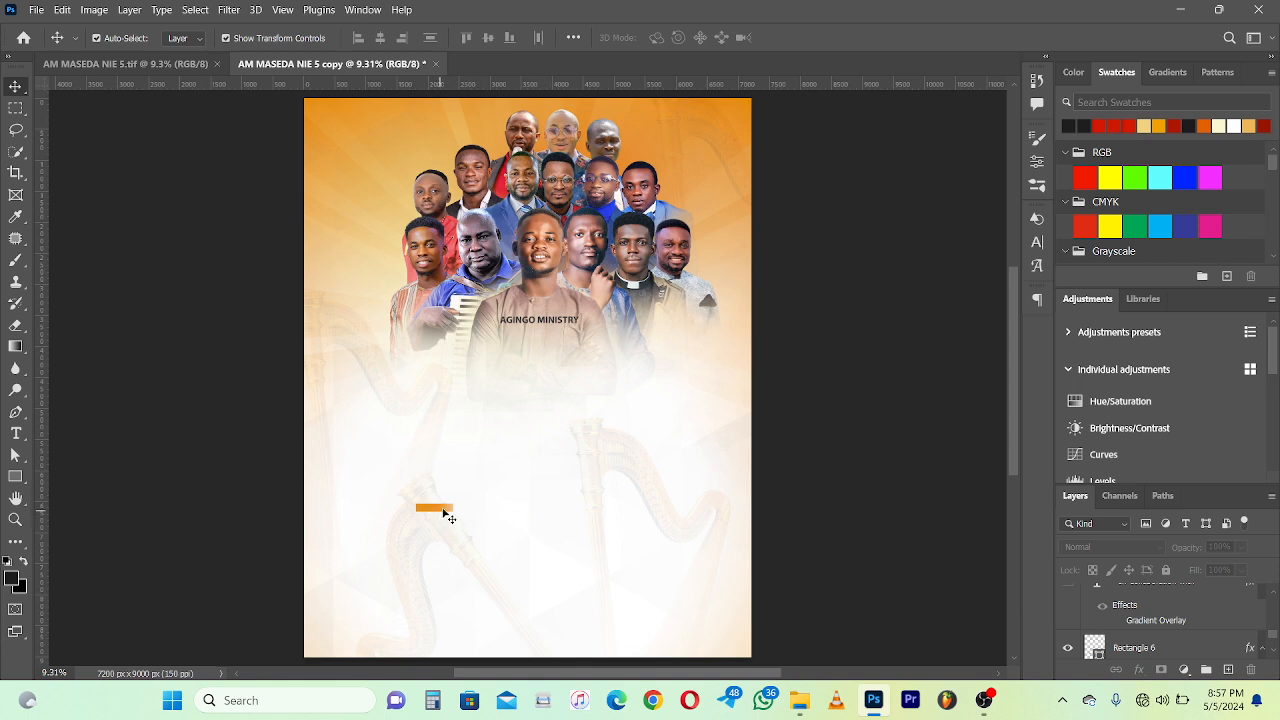
{"action": "scroll", "coordinate": [1119, 630], "scroll_direction": "up", "scroll_amount": 1}
{"action": "scroll", "coordinate": [1119, 630], "scroll_direction": "down", "scroll_amount": 1}
{"action": "left_click", "coordinate": [1067, 589]}
Step: Inspect the heading text closely in the original flyer and make the Maseda title layer visible in the copy
{"action": "left_click", "coordinate": [183, 63]}
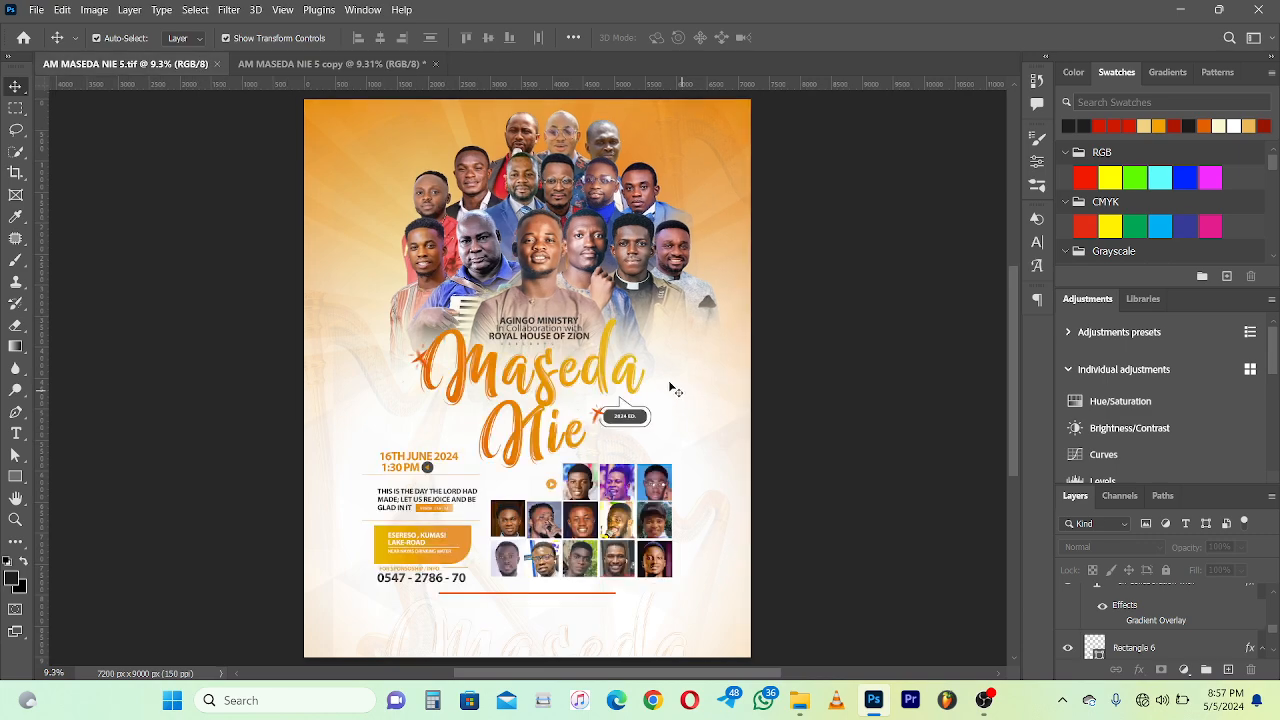
{"action": "scroll", "coordinate": [500, 345], "scroll_direction": "up", "scroll_amount": 5}
{"action": "scroll", "coordinate": [500, 345], "scroll_direction": "up", "scroll_amount": 2}
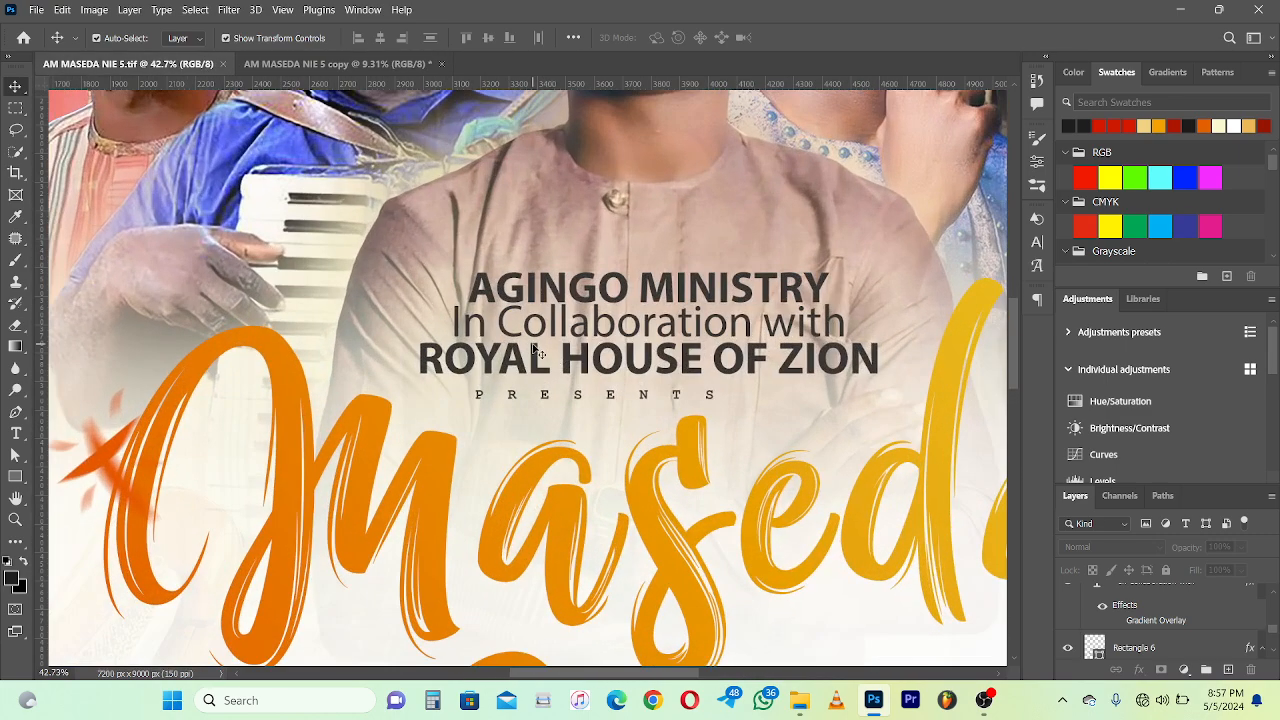
{"action": "scroll", "coordinate": [520, 348], "scroll_direction": "down", "scroll_amount": 5}
{"action": "scroll", "coordinate": [538, 350], "scroll_direction": "up", "scroll_amount": 1}
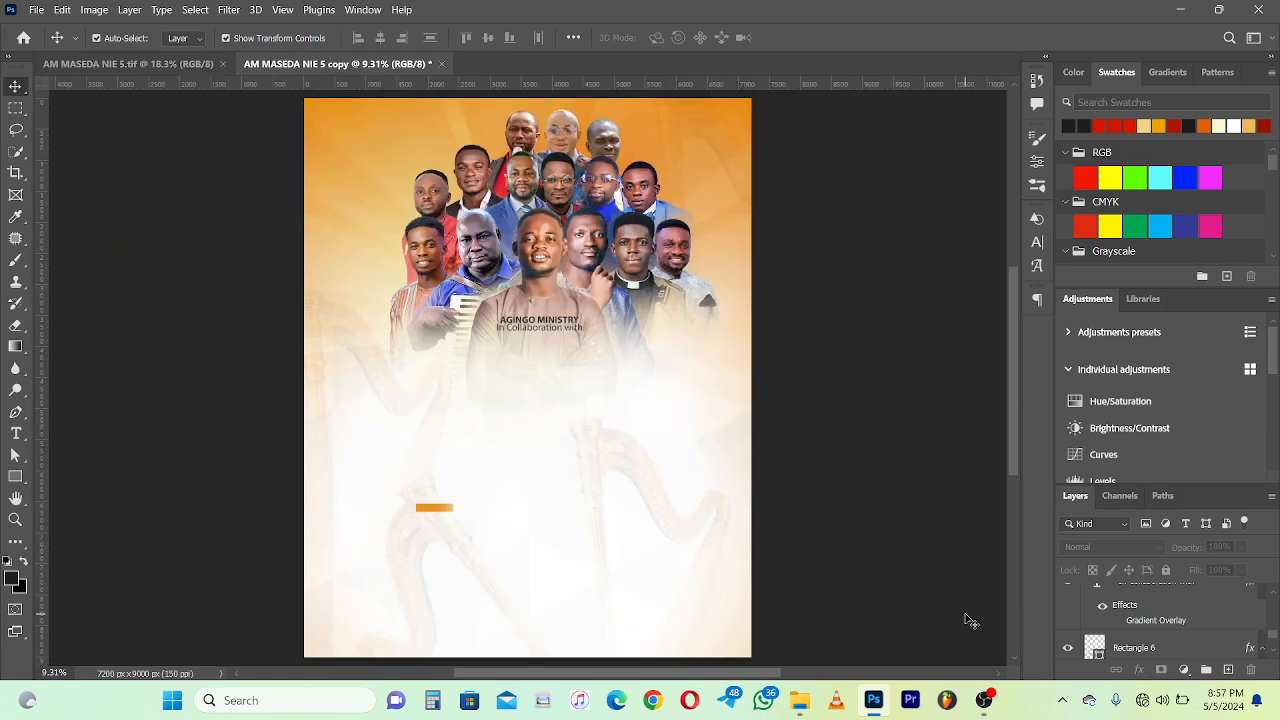
{"action": "left_click", "coordinate": [338, 63]}
{"action": "scroll", "coordinate": [1177, 612], "scroll_direction": "up", "scroll_amount": 2}
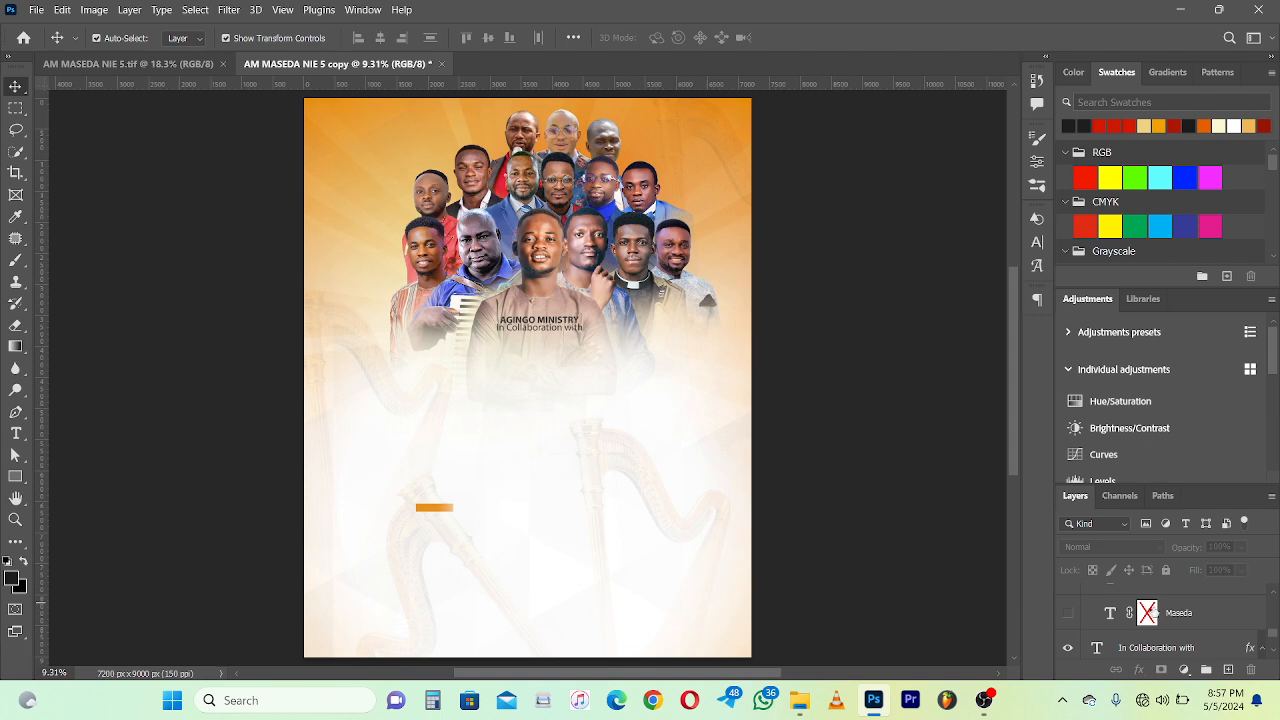
{"action": "left_click", "coordinate": [1067, 612]}
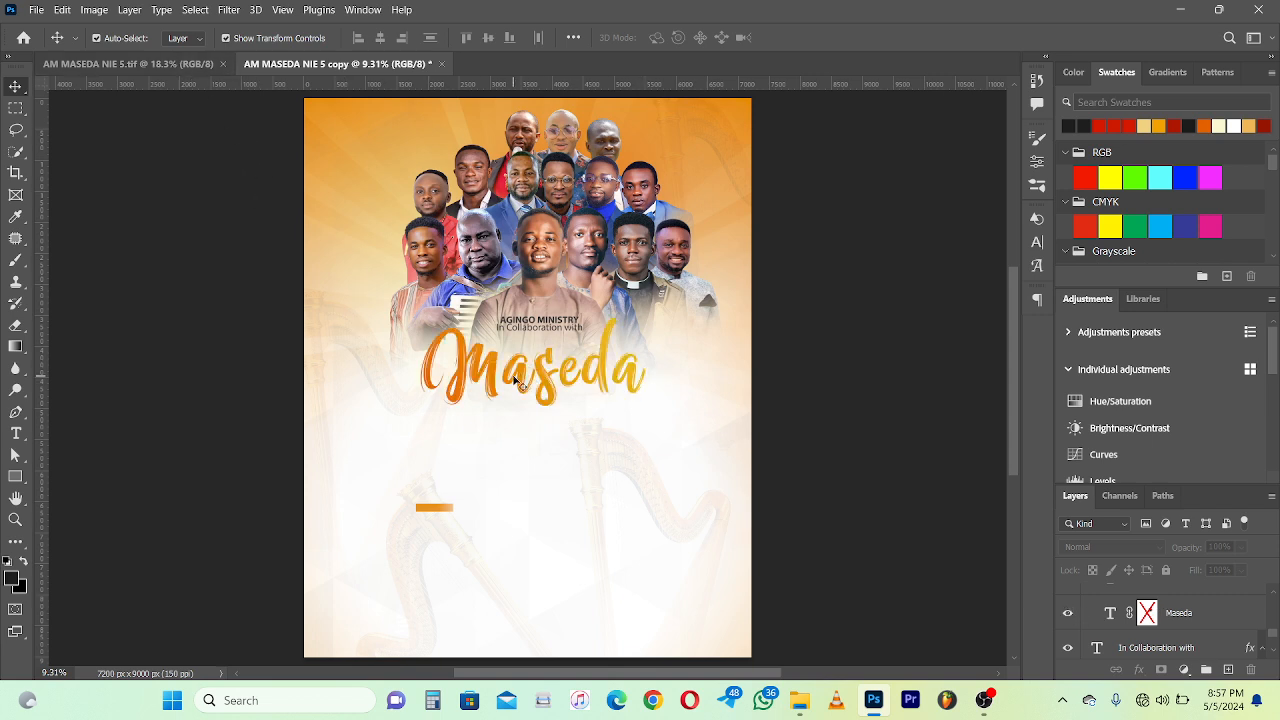
Step: Examine the Maseda title up close in the copy, compare it with the original flyer and review the layers of the title group
{"action": "scroll", "coordinate": [522, 382], "scroll_direction": "up", "scroll_amount": 5}
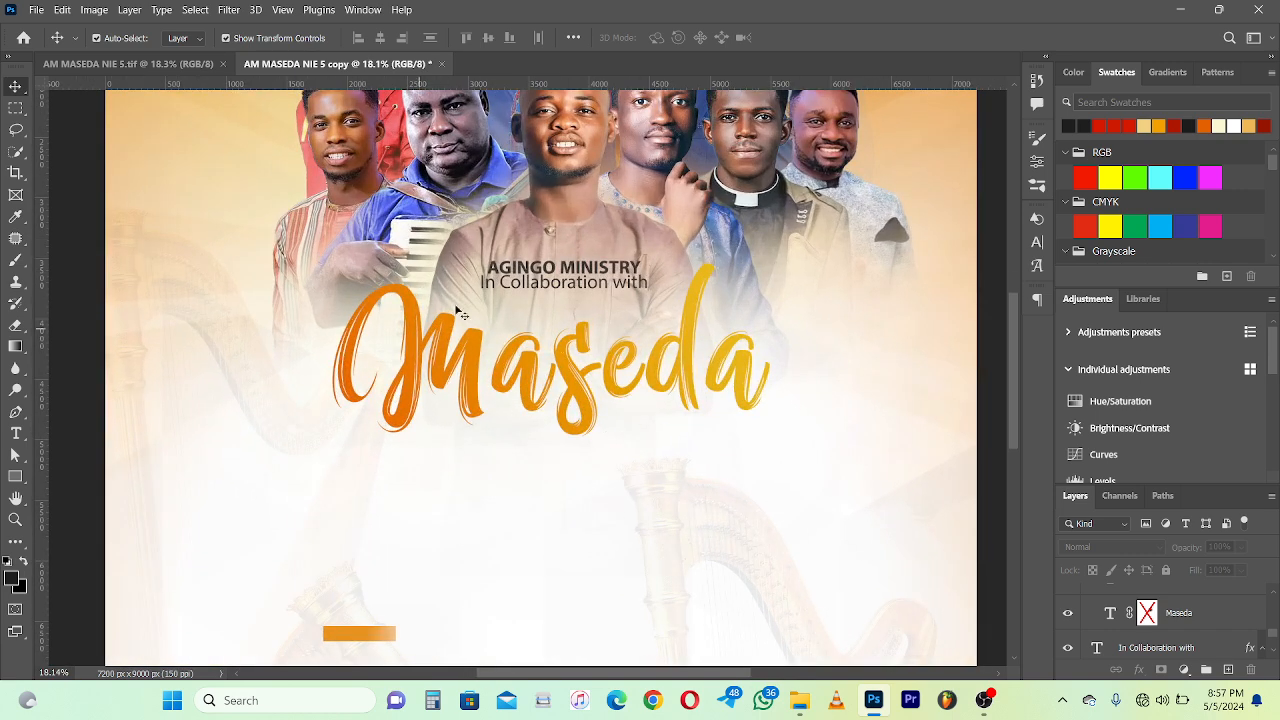
{"action": "key", "text": "ctrl+Tab"}
{"action": "key", "text": "ctrl+0"}
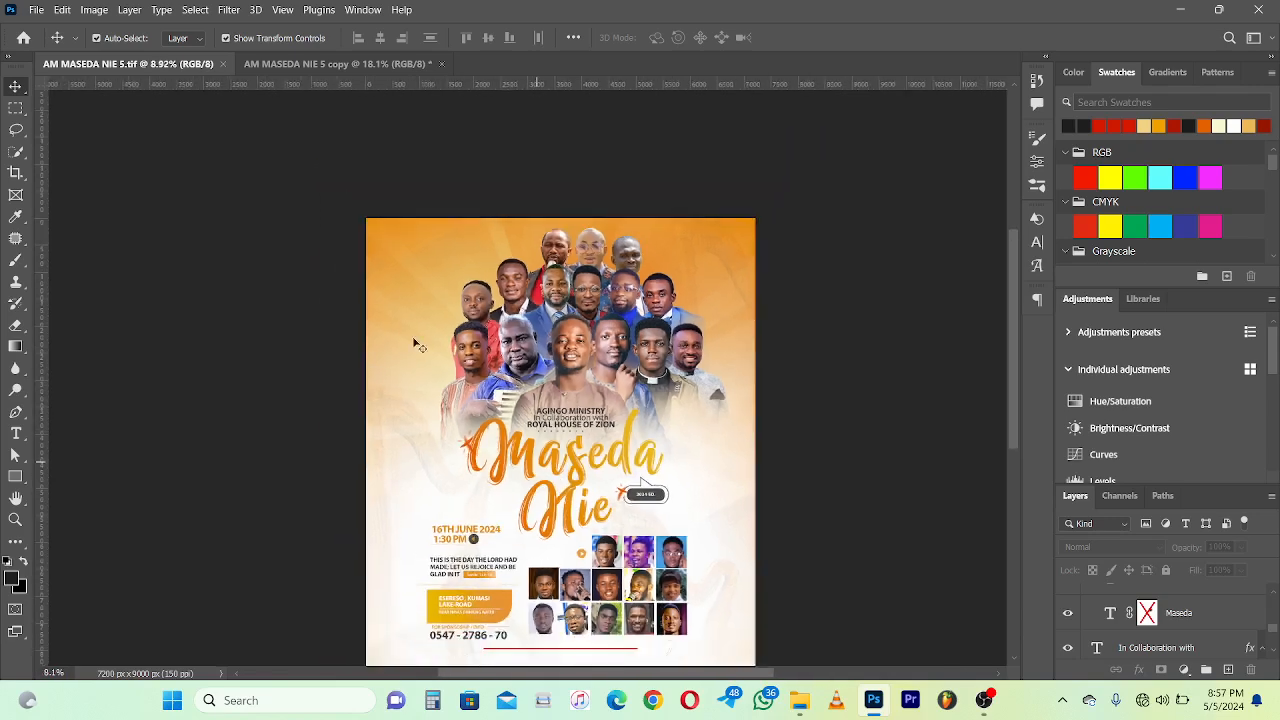
{"action": "left_click", "coordinate": [294, 64]}
{"action": "scroll", "coordinate": [630, 568], "scroll_direction": "down", "scroll_amount": 2}
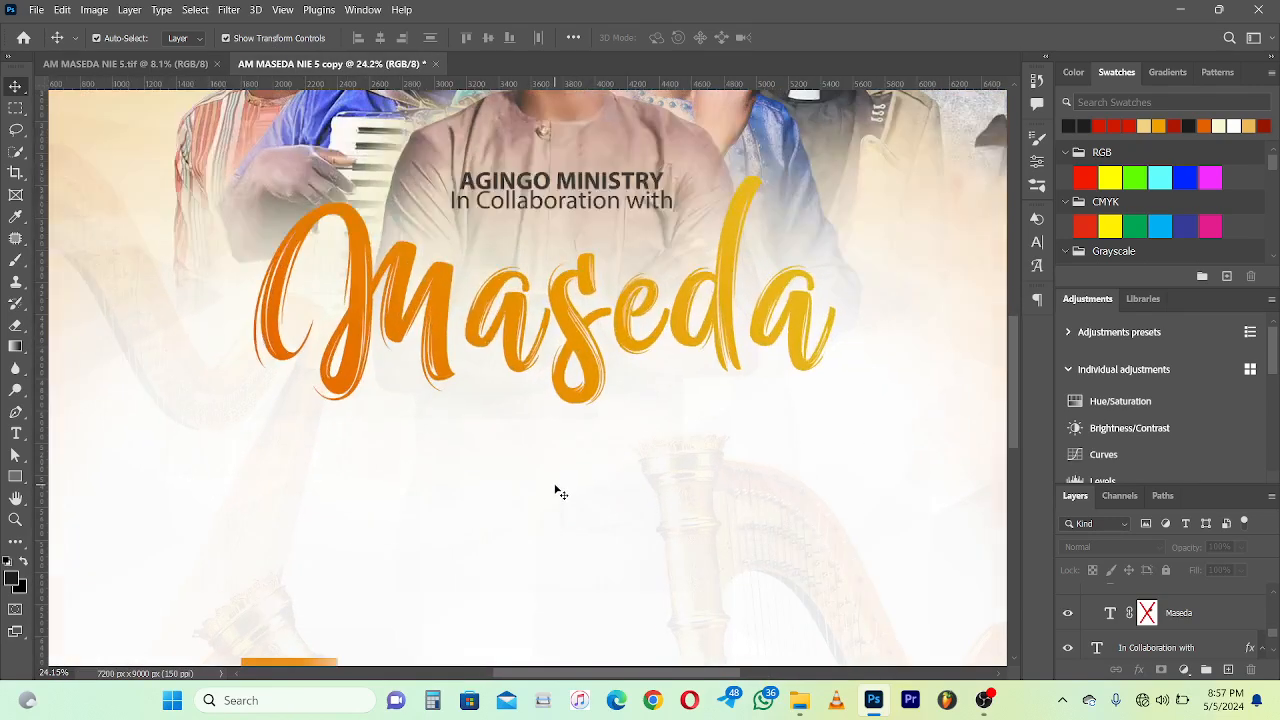
{"action": "scroll", "coordinate": [557, 491], "scroll_direction": "down", "scroll_amount": 3}
{"action": "scroll", "coordinate": [573, 366], "scroll_direction": "up", "scroll_amount": 1}
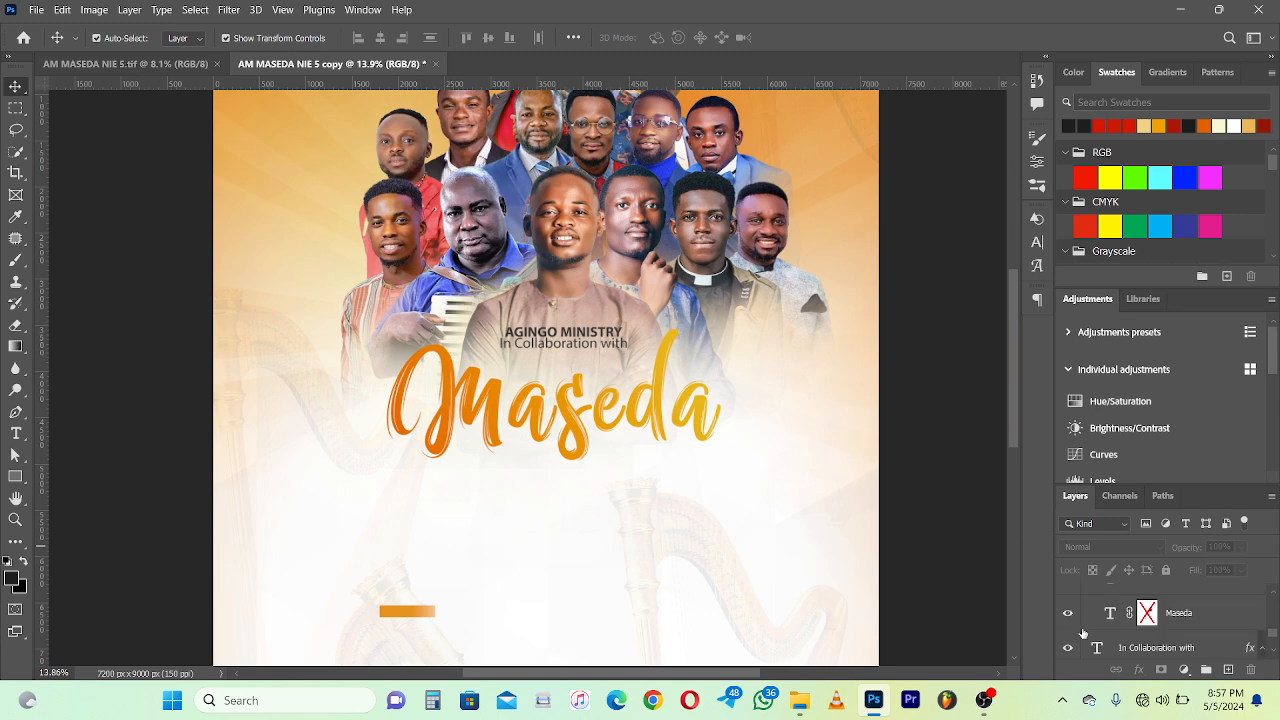
{"action": "scroll", "coordinate": [1084, 634], "scroll_direction": "down", "scroll_amount": 2}
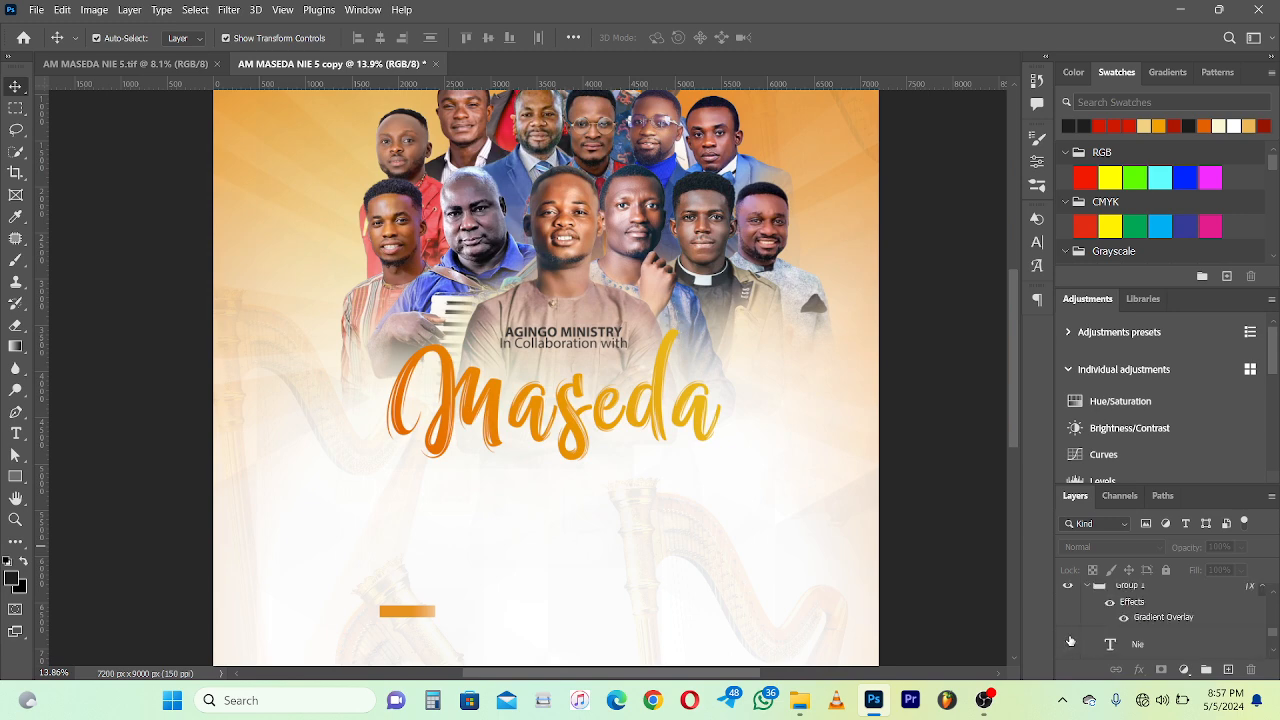
{"action": "scroll", "coordinate": [1068, 640], "scroll_direction": "up", "scroll_amount": 2}
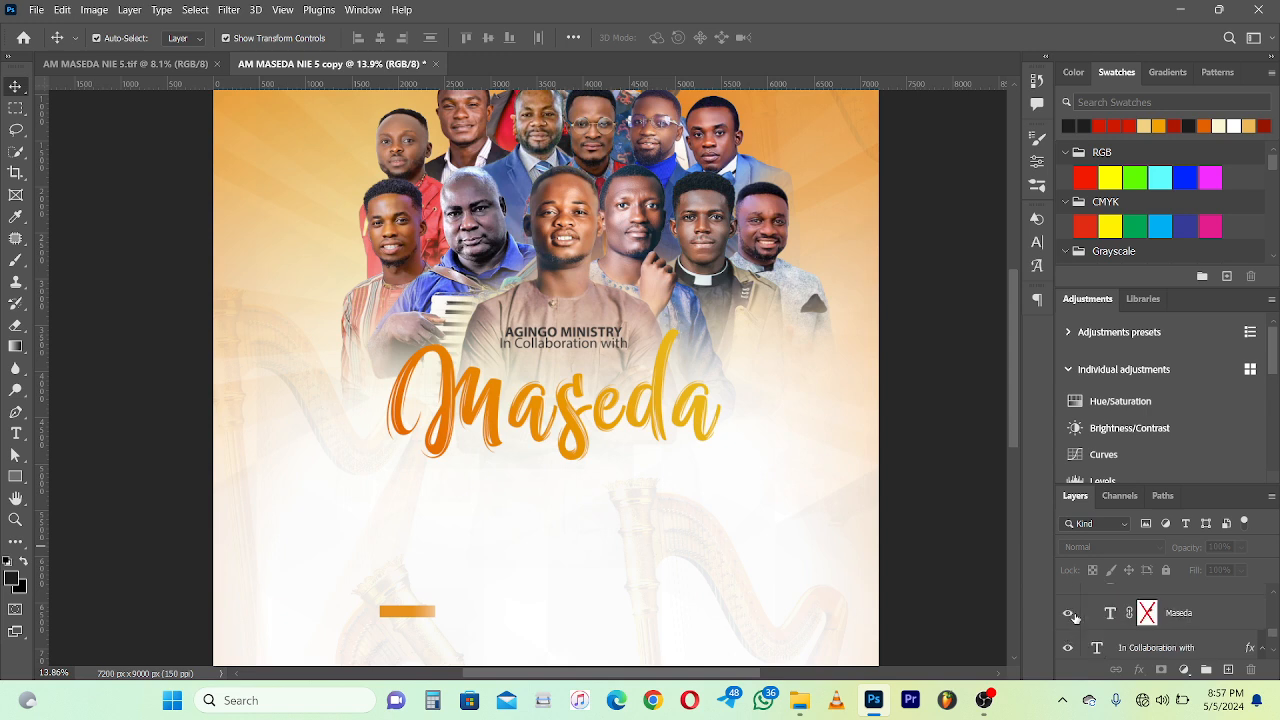
{"action": "scroll", "coordinate": [1110, 646], "scroll_direction": "down", "scroll_amount": 2}
{"action": "scroll", "coordinate": [1112, 644], "scroll_direction": "up", "scroll_amount": 2}
{"action": "scroll", "coordinate": [1111, 641], "scroll_direction": "down", "scroll_amount": 2}
{"action": "scroll", "coordinate": [1110, 643], "scroll_direction": "up", "scroll_amount": 2}
{"action": "scroll", "coordinate": [1086, 629], "scroll_direction": "down", "scroll_amount": 2}
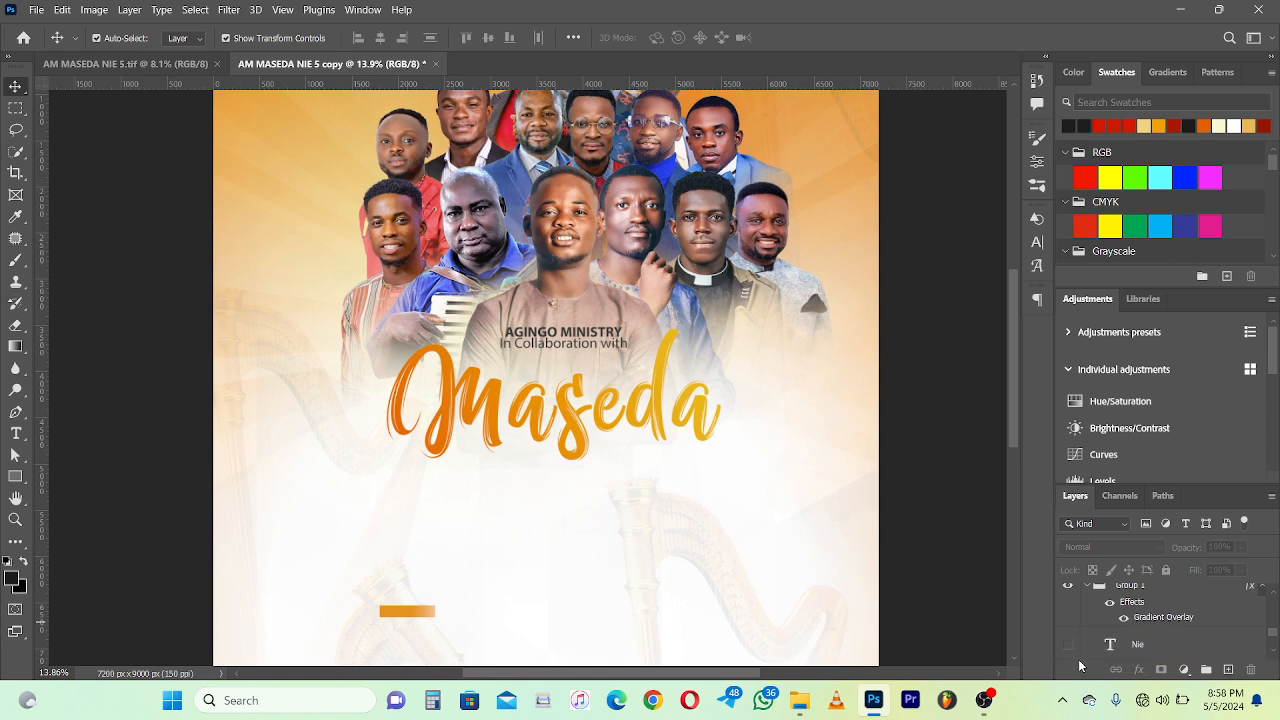
Step: View the whole original flyer and make the Nie text layer visible in the copy document
{"action": "left_click", "coordinate": [151, 65]}
{"action": "scroll", "coordinate": [573, 385], "scroll_direction": "up", "scroll_amount": 3}
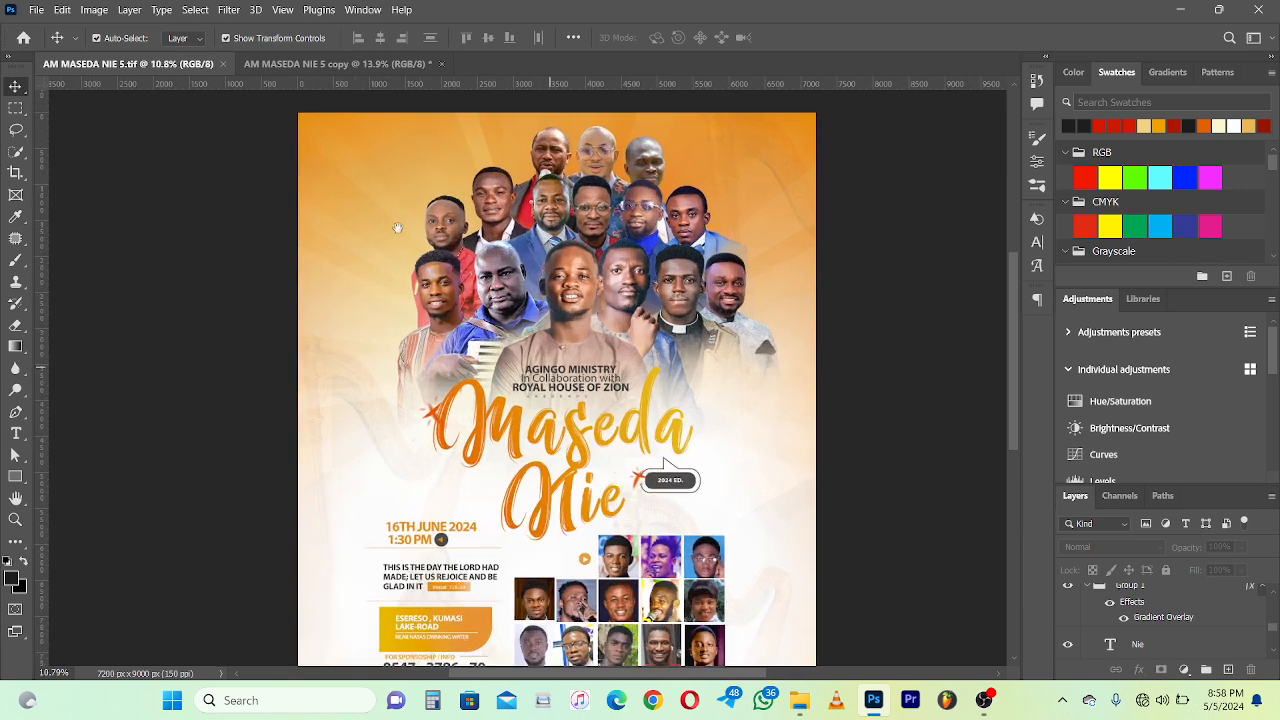
{"action": "right_click", "coordinate": [501, 350]}
{"action": "left_click", "coordinate": [518, 360]}
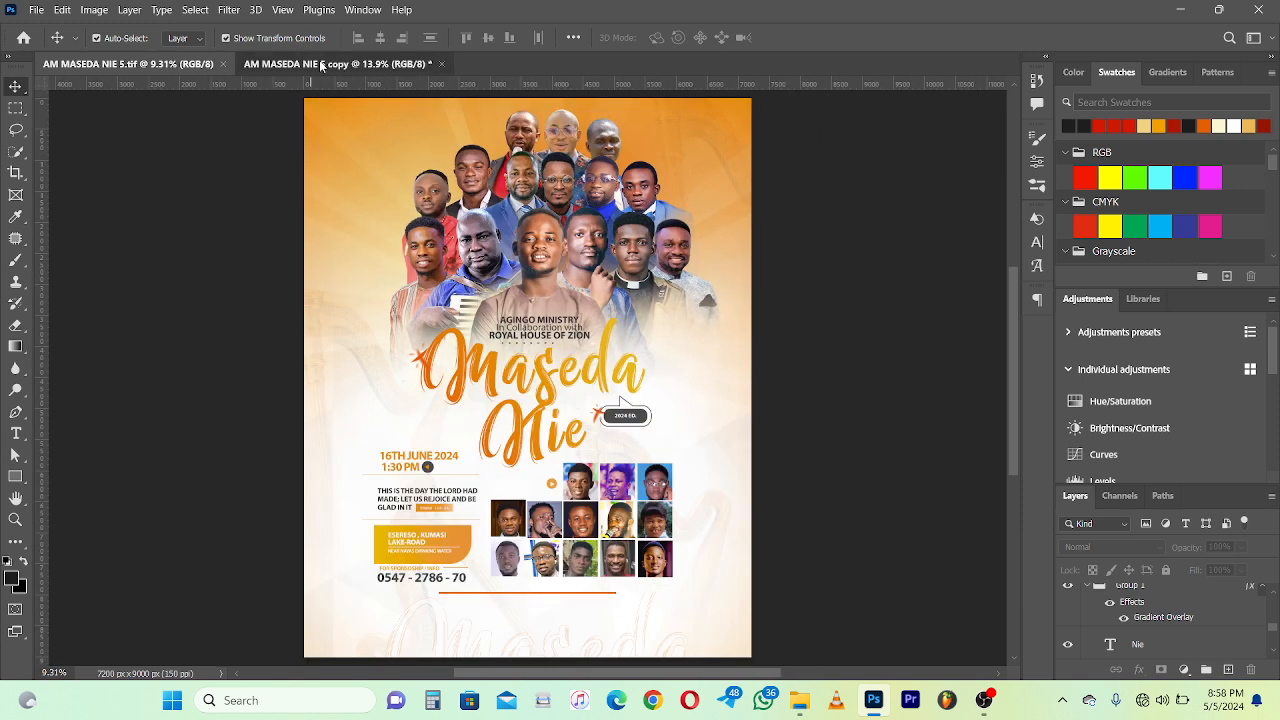
{"action": "left_click", "coordinate": [338, 63]}
{"action": "scroll", "coordinate": [1077, 642], "scroll_direction": "down", "scroll_amount": 2}
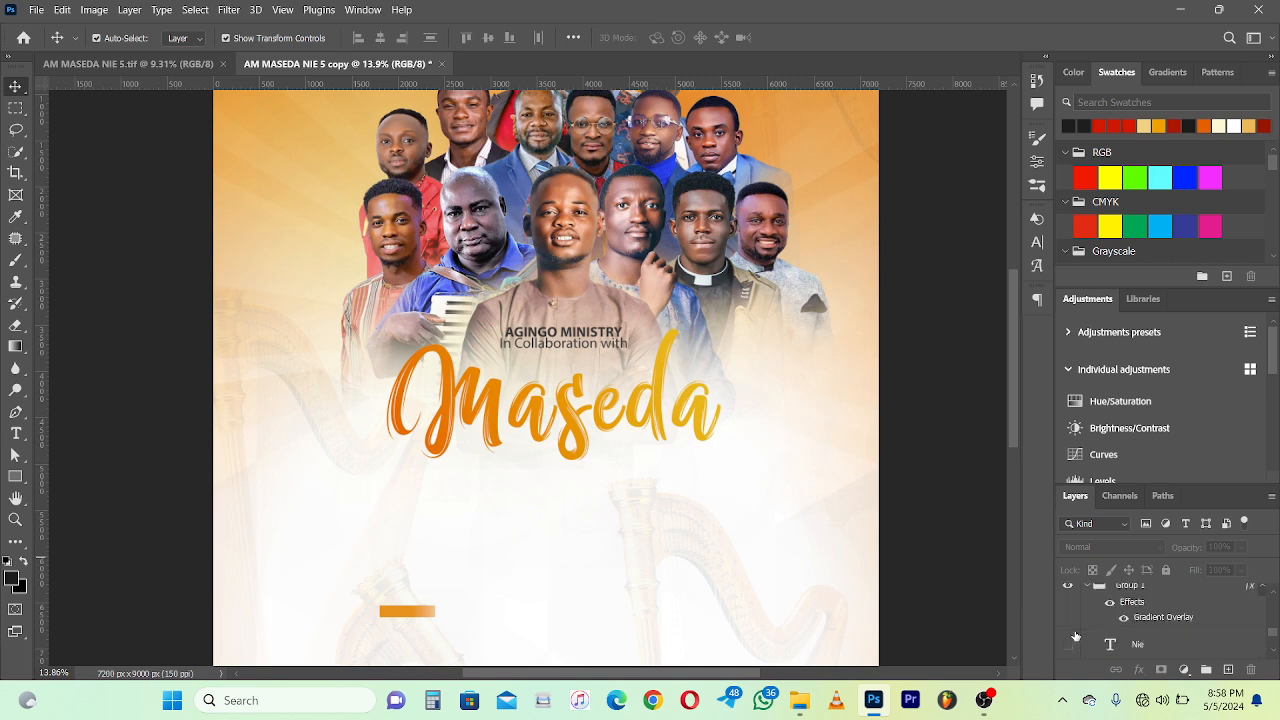
{"action": "left_click", "coordinate": [1068, 645]}
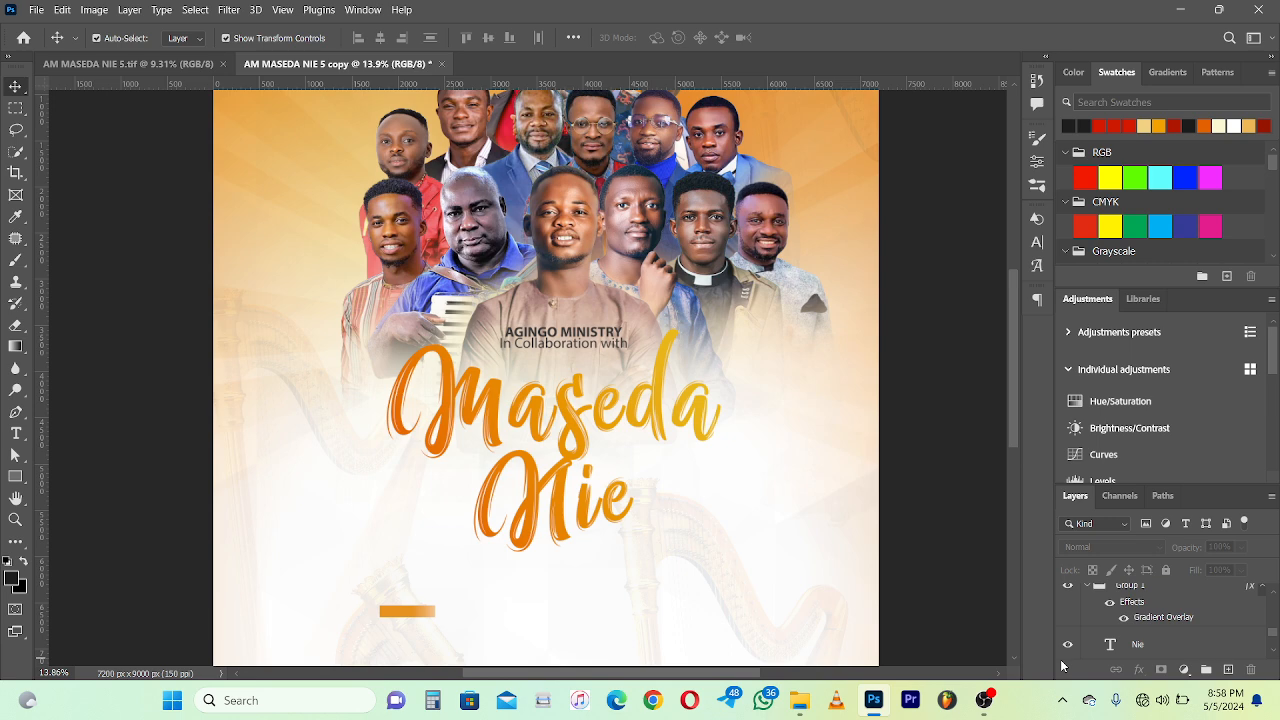
Step: Select the Maseda title and check its font and character settings
{"action": "left_click", "coordinate": [558, 410]}
{"action": "left_click", "coordinate": [1037, 241]}
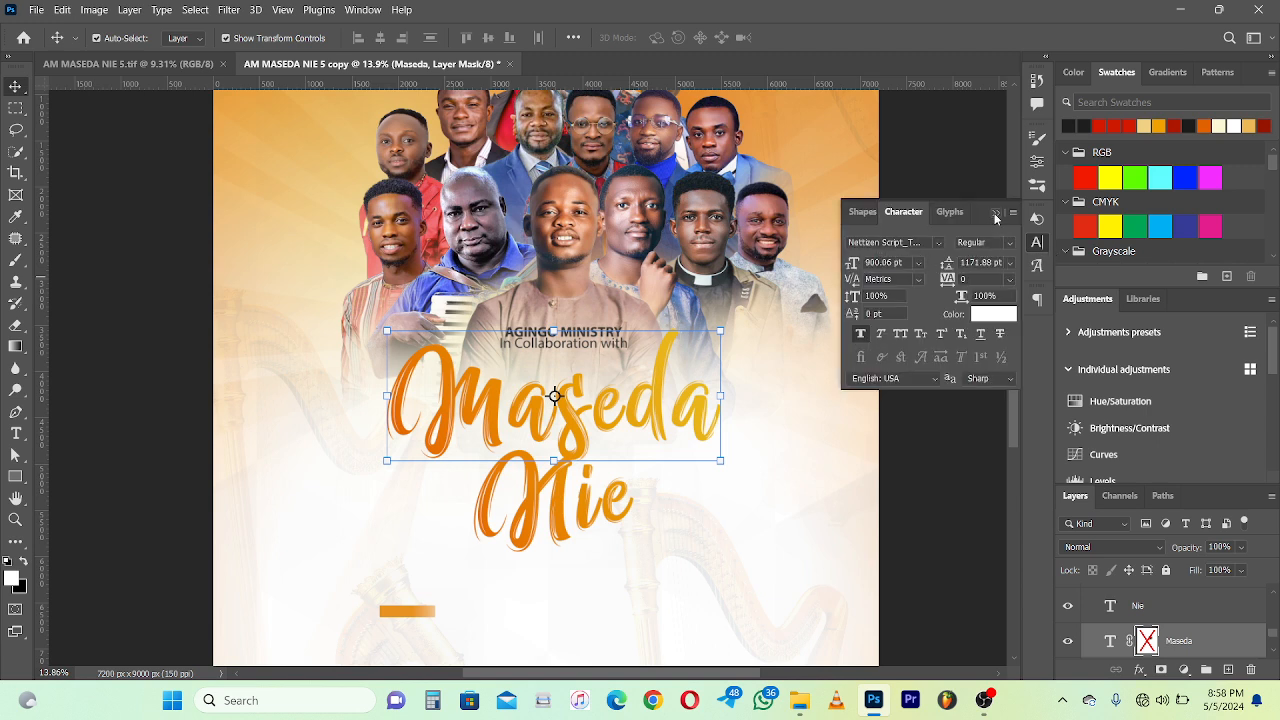
{"action": "left_click", "coordinate": [995, 214]}
Step: Make the 16TH JUNE 2024 text layer visible, fit the flyer in view and clear the layer selection
{"action": "scroll", "coordinate": [1164, 626], "scroll_direction": "down", "scroll_amount": 5}
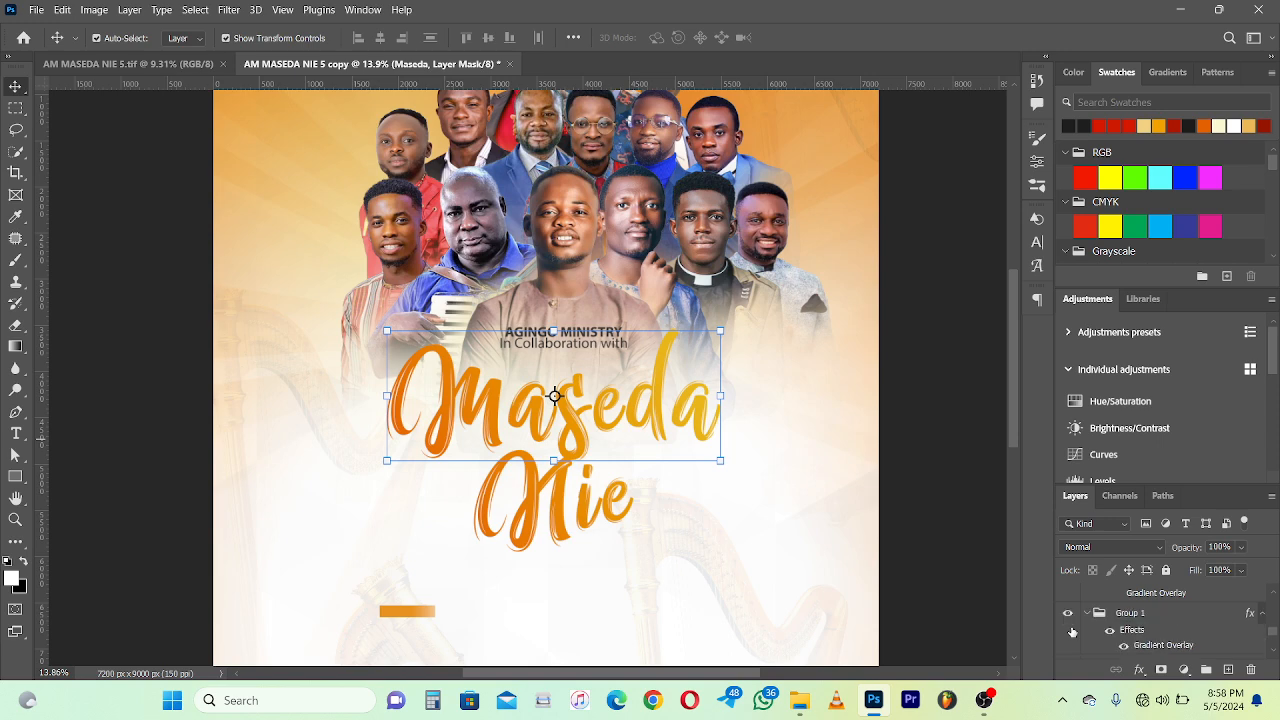
{"action": "left_click", "coordinate": [1069, 621]}
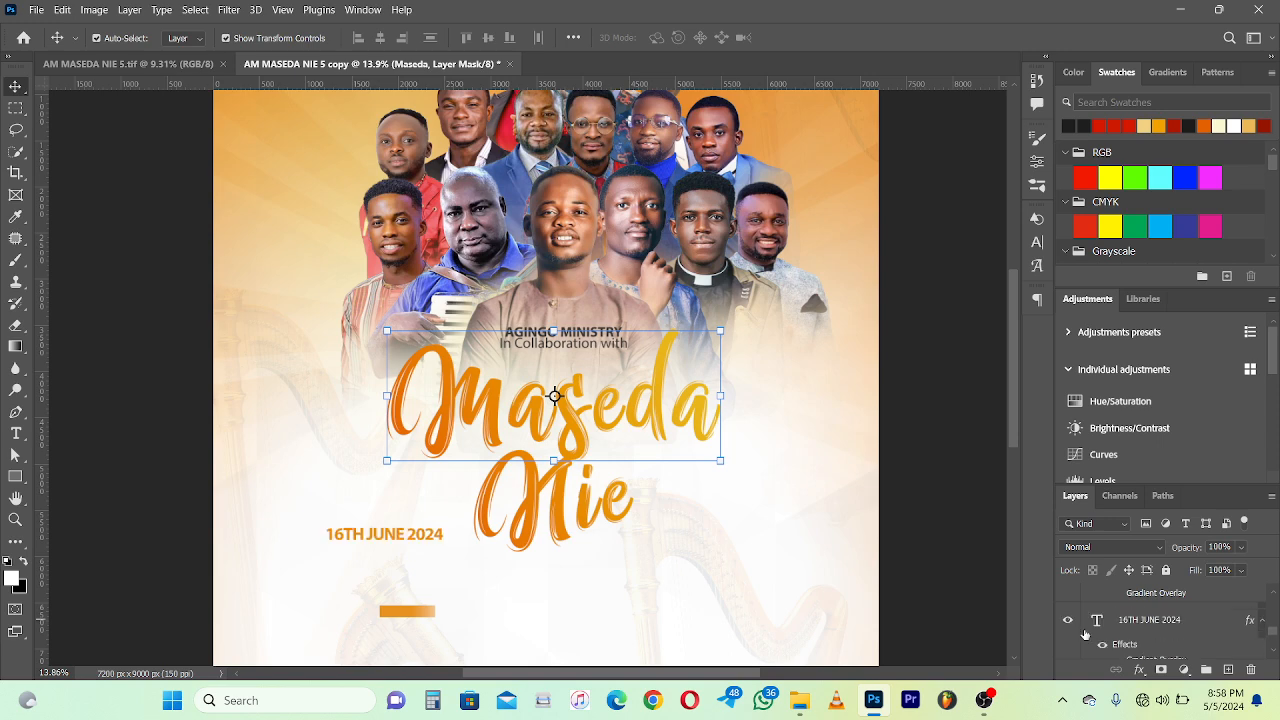
{"action": "scroll", "coordinate": [516, 450], "scroll_direction": "down", "scroll_amount": 3}
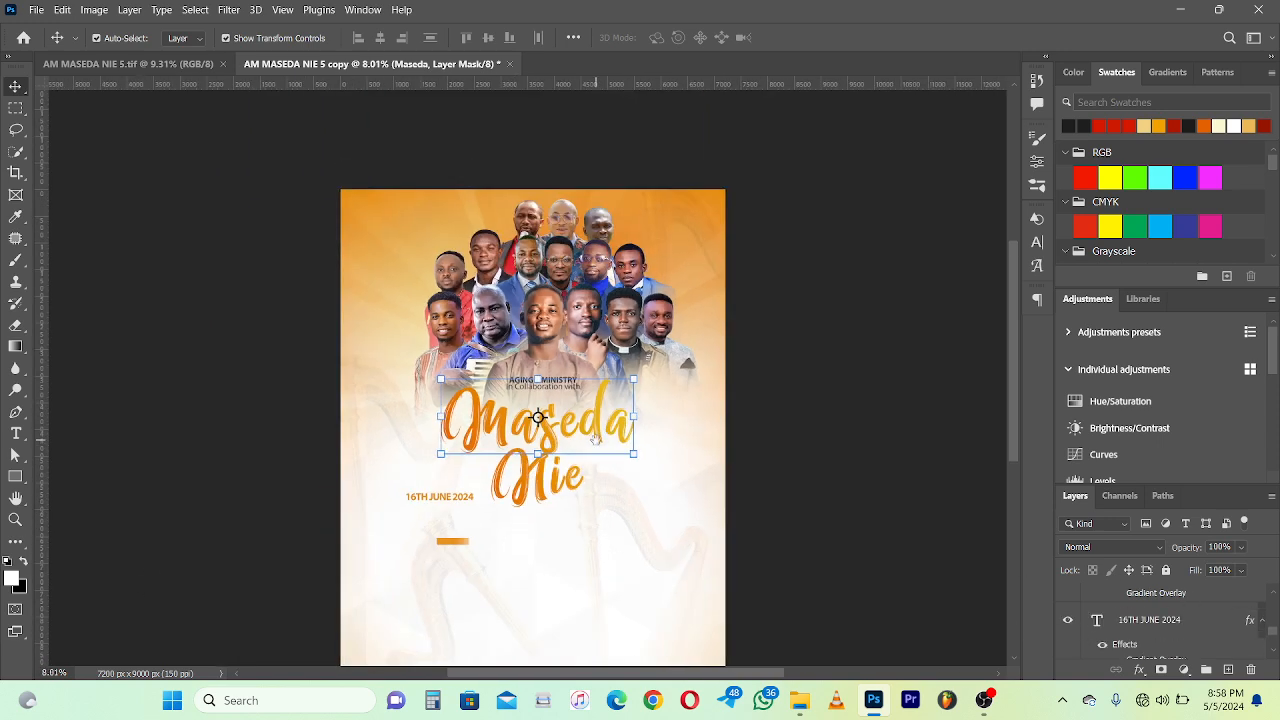
{"action": "left_click_drag", "start_coordinate": [596, 440], "coordinate": [596, 400]}
{"action": "right_click", "coordinate": [596, 399]}
{"action": "left_click", "coordinate": [628, 409]}
{"action": "left_click", "coordinate": [167, 314]}
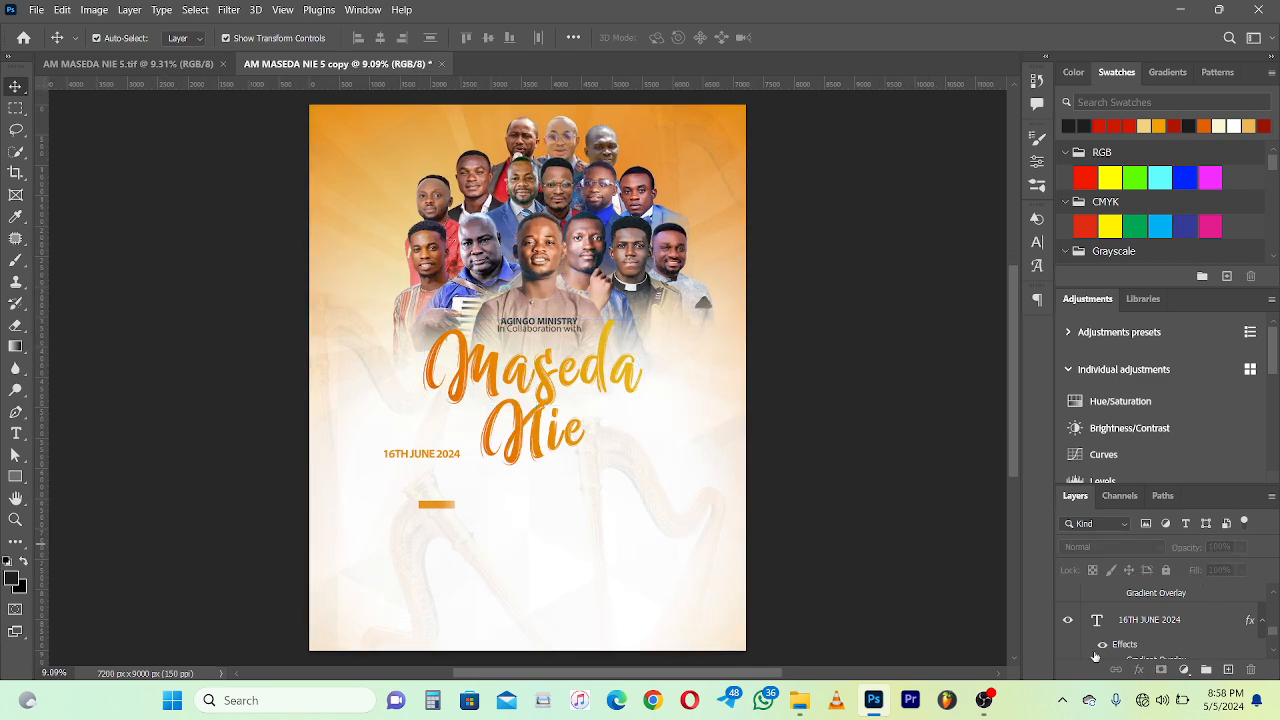
Step: Reveal the 1:30 PM text layer and the Ellipse 1 dot beside it
{"action": "scroll", "coordinate": [1110, 640], "scroll_direction": "up", "scroll_amount": 1}
{"action": "left_click", "coordinate": [1067, 622]}
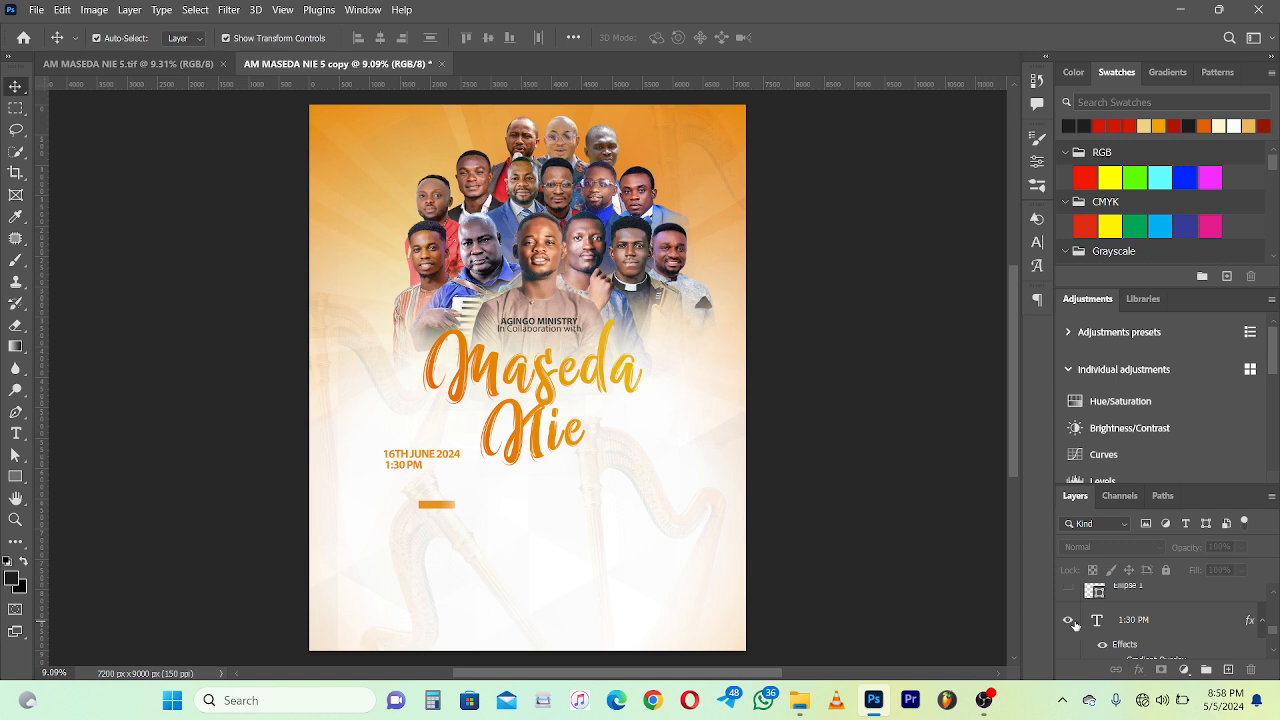
{"action": "left_click", "coordinate": [1068, 588]}
Step: Make the ROYAL HOUSE OF ZION heading and the "THIS IS THE DAY THE LORD HAD MADE" verse text layers visible
{"action": "scroll", "coordinate": [1075, 598], "scroll_direction": "up", "scroll_amount": 1}
{"action": "left_click", "coordinate": [1068, 588]}
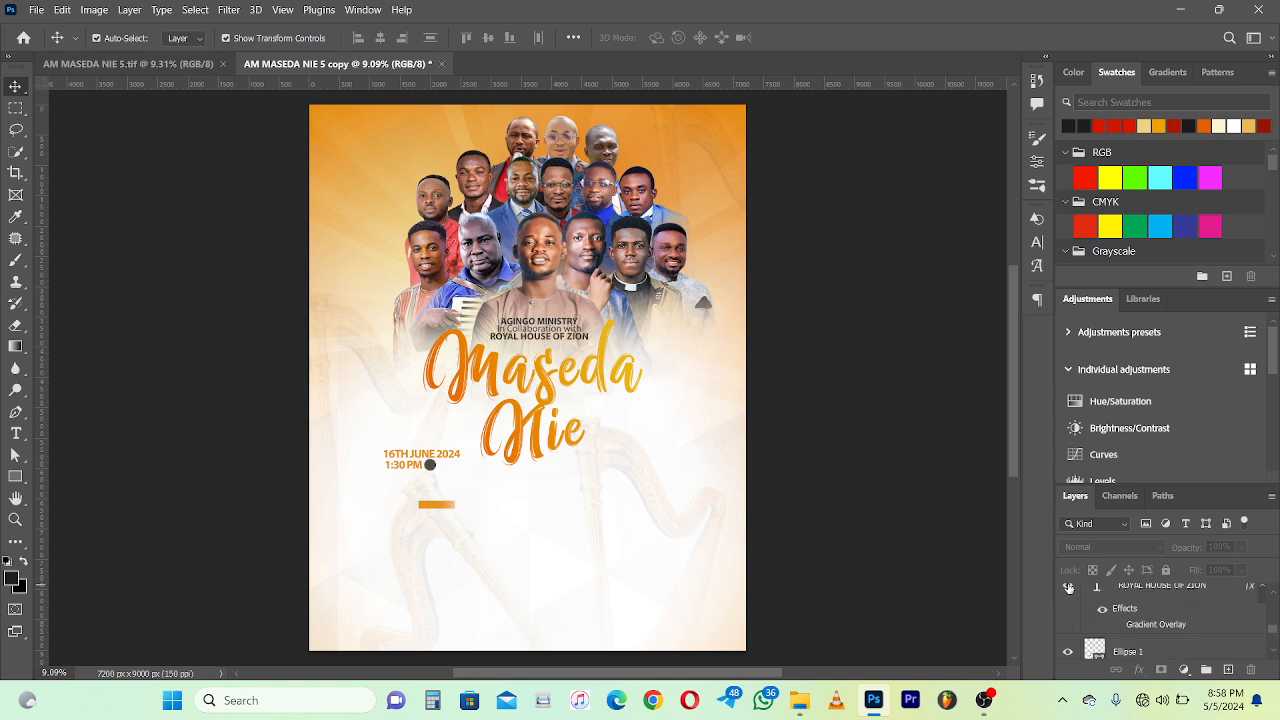
{"action": "scroll", "coordinate": [1076, 613], "scroll_direction": "up", "scroll_amount": 1}
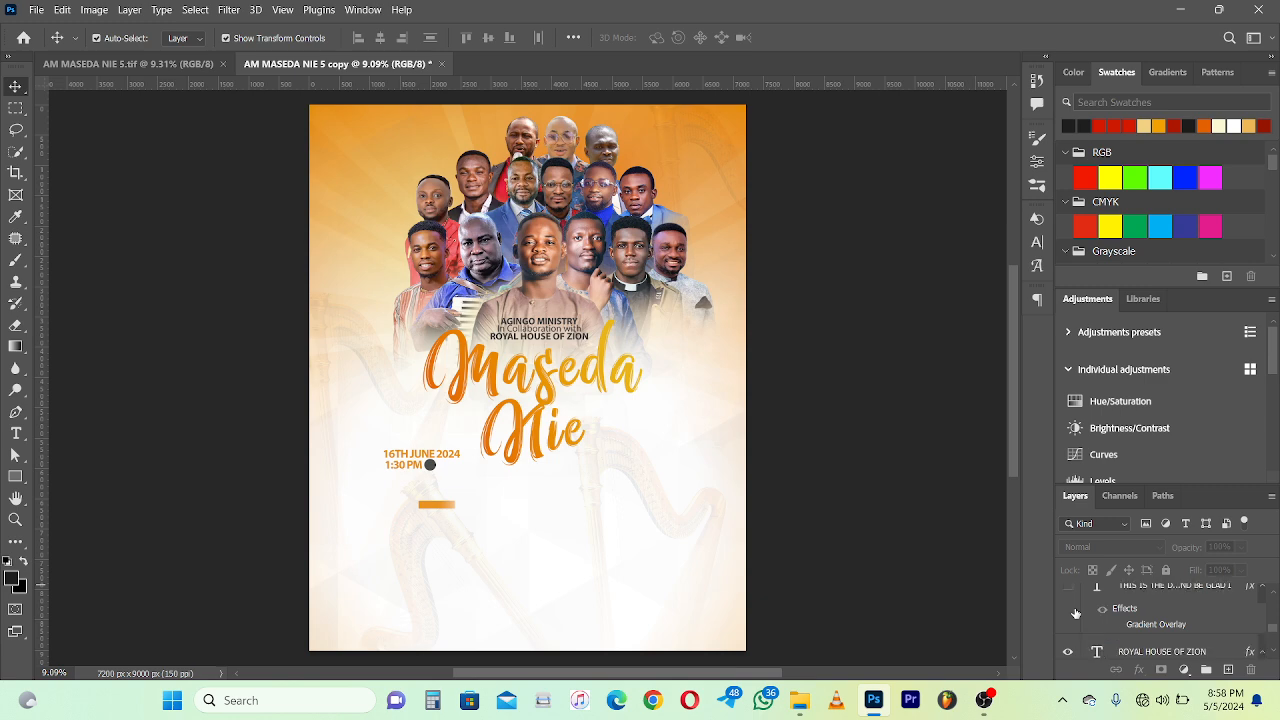
{"action": "left_click", "coordinate": [1068, 587]}
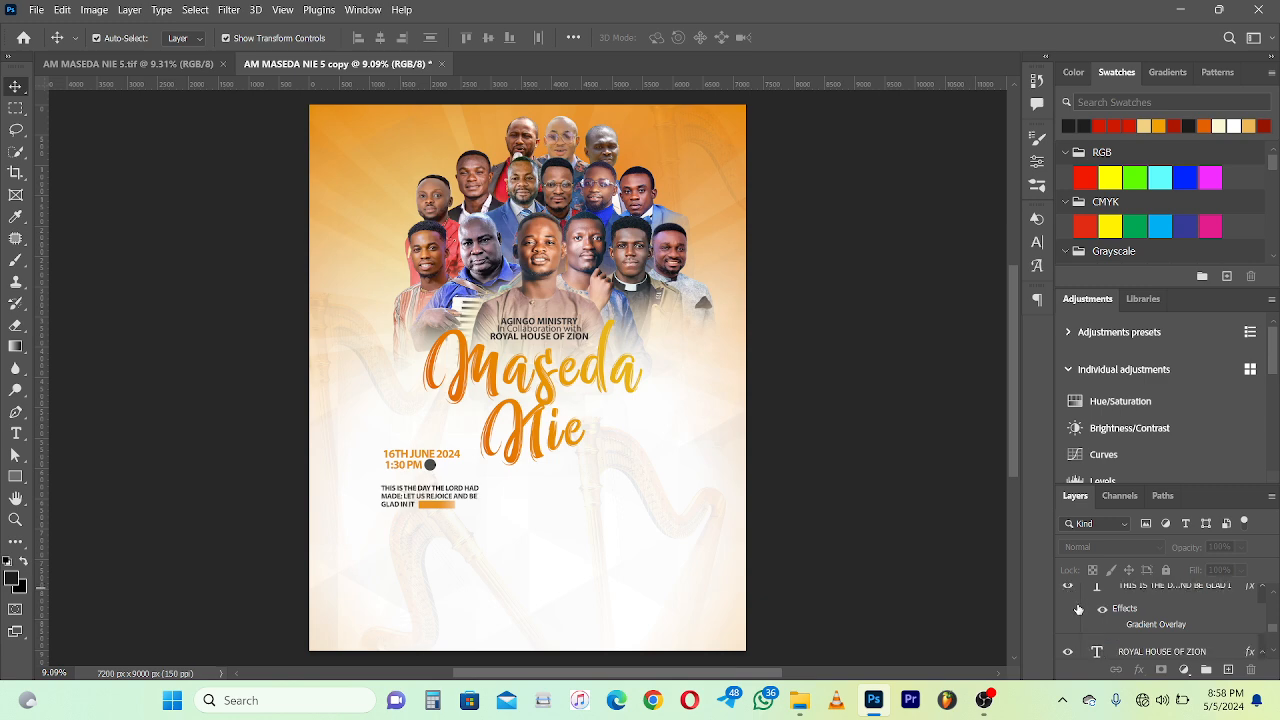
{"action": "scroll", "coordinate": [1071, 610], "scroll_direction": "up", "scroll_amount": 1}
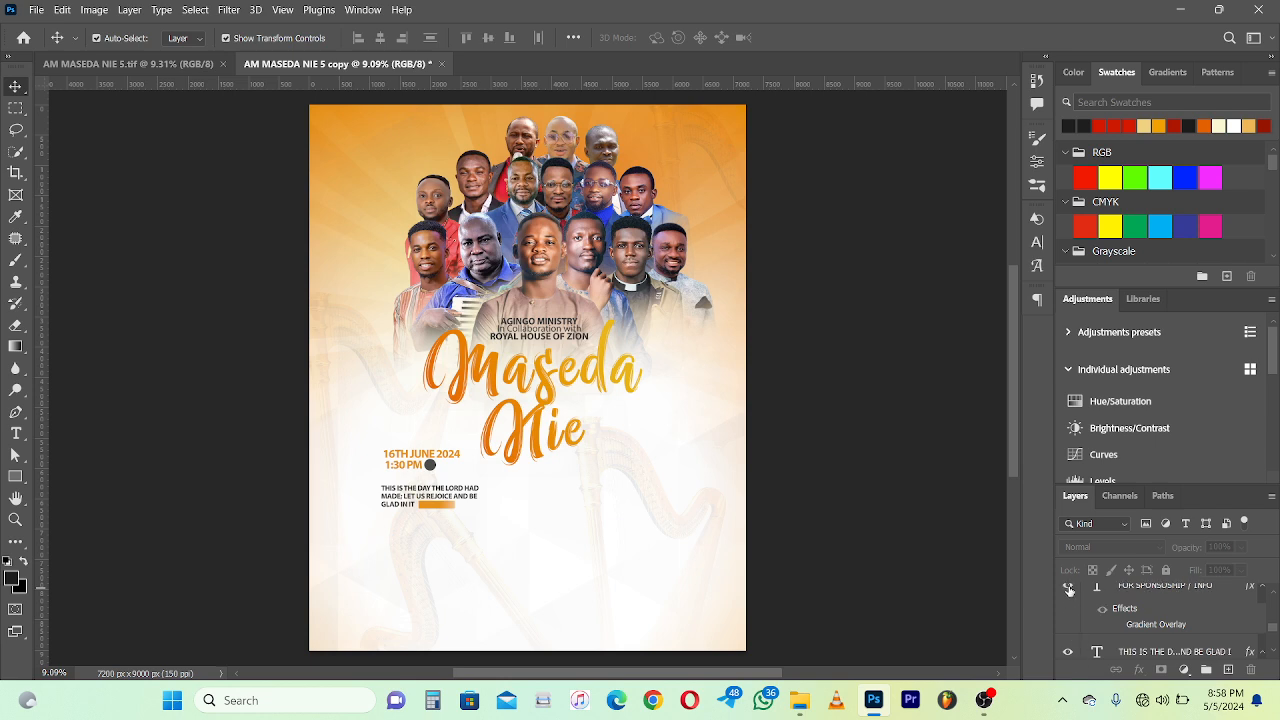
Step: Make the FOR SPONSOSHIP / INFO text, Triangle 1, Ellipse 1 copy and Triangle 1 copy layers visible
{"action": "left_click", "coordinate": [1068, 588]}
{"action": "scroll", "coordinate": [1137, 621], "scroll_direction": "up", "scroll_amount": 2}
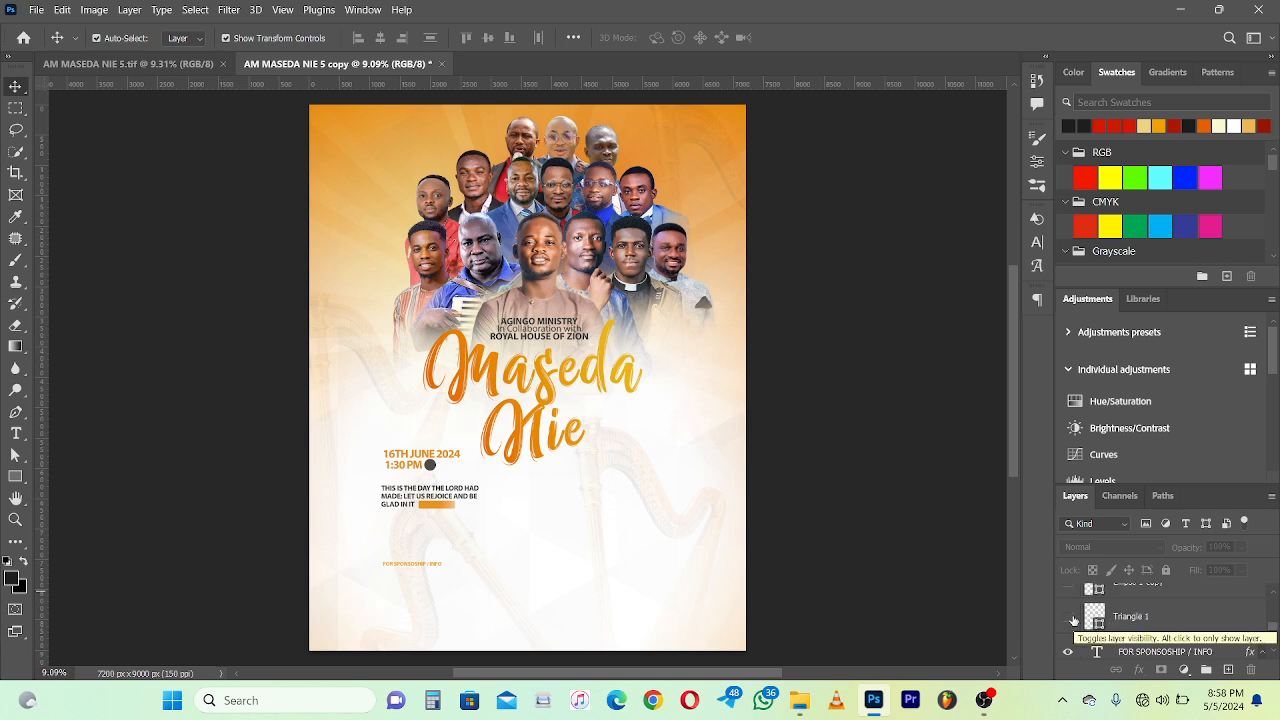
{"action": "left_click", "coordinate": [1070, 618]}
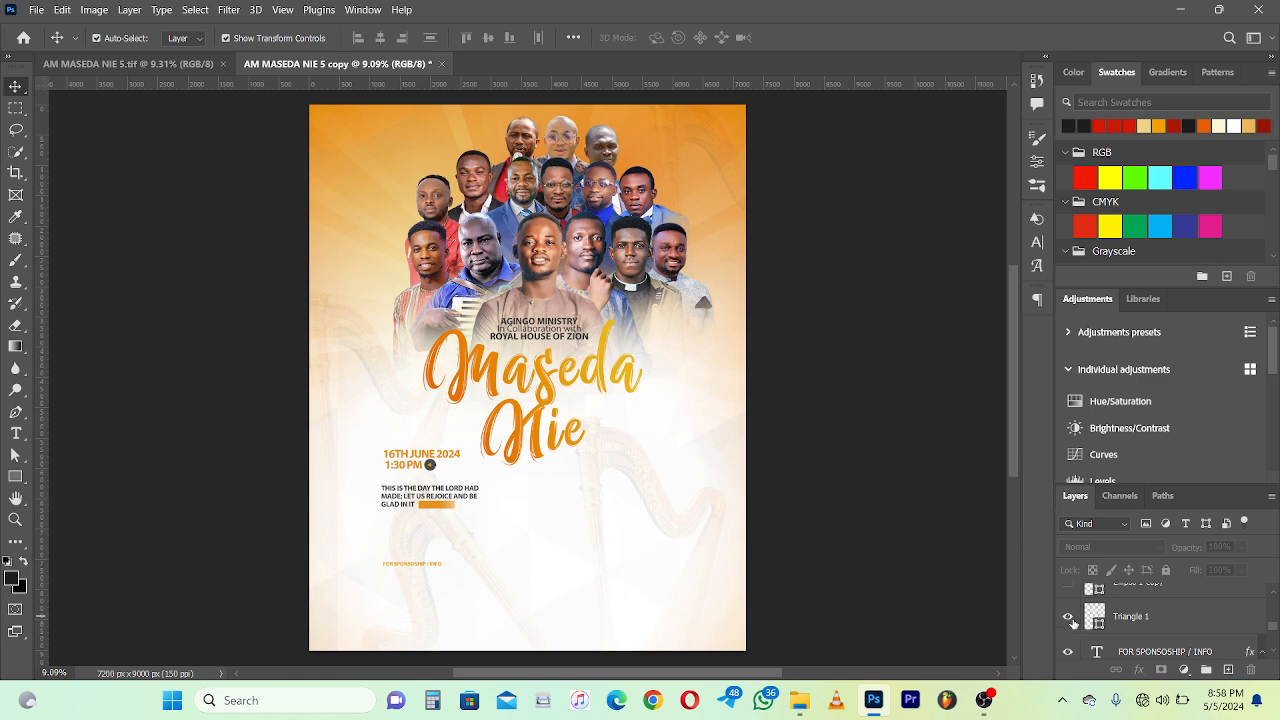
{"action": "scroll", "coordinate": [1073, 622], "scroll_direction": "up", "scroll_amount": 2}
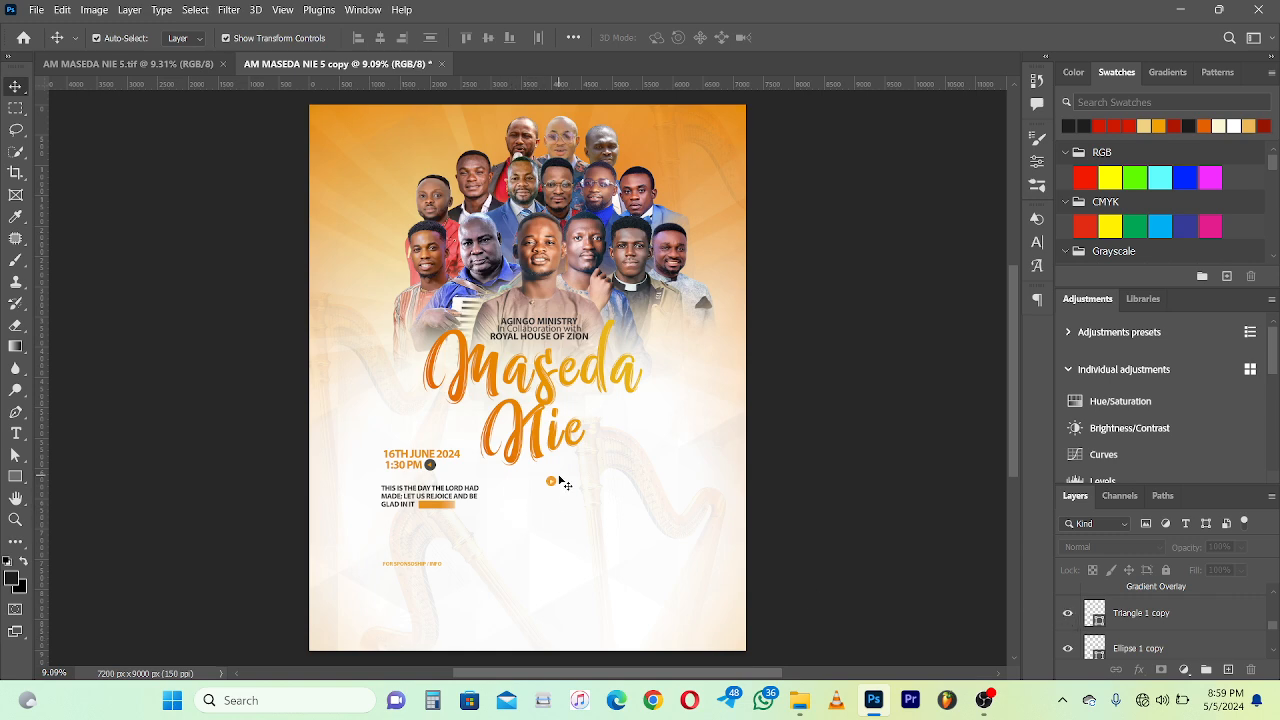
Step: Compare the date, verse and arrow-dot details of the copy with the original AM MASEDA NIE 5.tif, then fit the copy in view
{"action": "scroll", "coordinate": [560, 490], "scroll_direction": "up", "scroll_amount": 2}
{"action": "scroll", "coordinate": [560, 490], "scroll_direction": "up", "scroll_amount": 1}
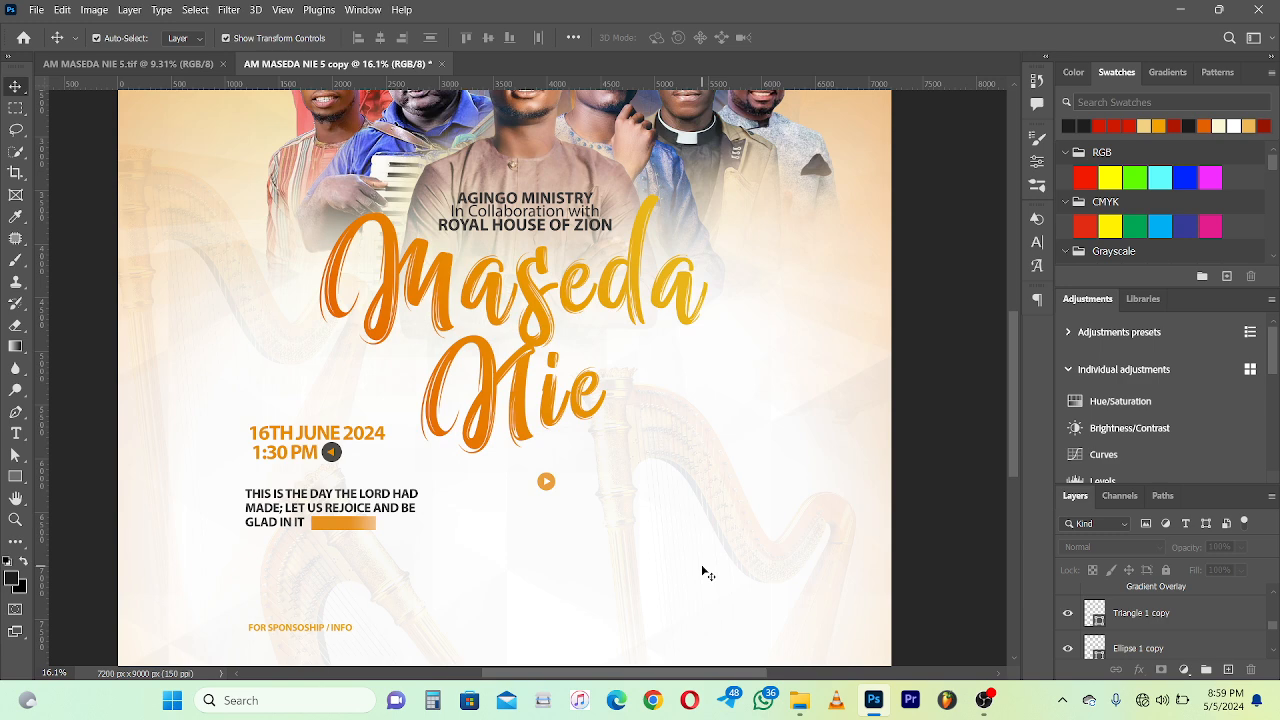
{"action": "scroll", "coordinate": [703, 571], "scroll_direction": "down", "scroll_amount": 3}
{"action": "left_click_drag", "start_coordinate": [652, 552], "coordinate": [643, 497]}
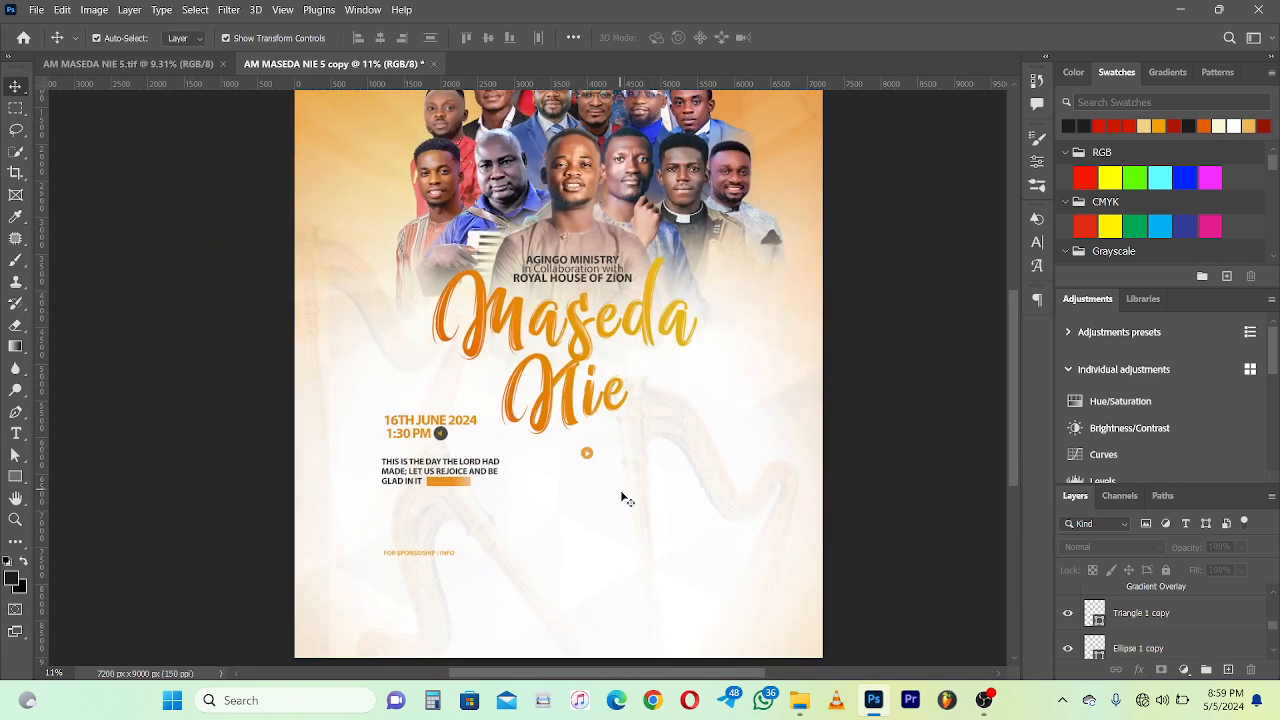
{"action": "left_click", "coordinate": [130, 63]}
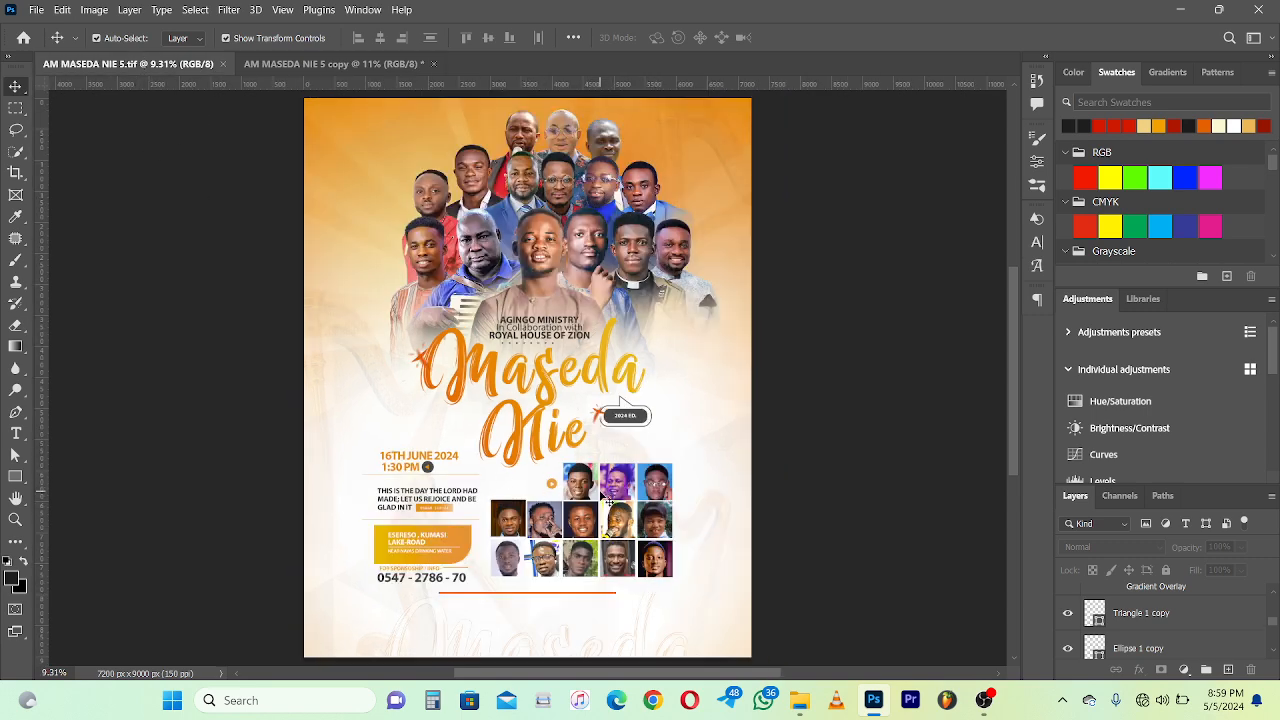
{"action": "scroll", "coordinate": [600, 500], "scroll_direction": "up", "scroll_amount": 1}
{"action": "left_click", "coordinate": [335, 63]}
{"action": "scroll", "coordinate": [585, 458], "scroll_direction": "up", "scroll_amount": 8}
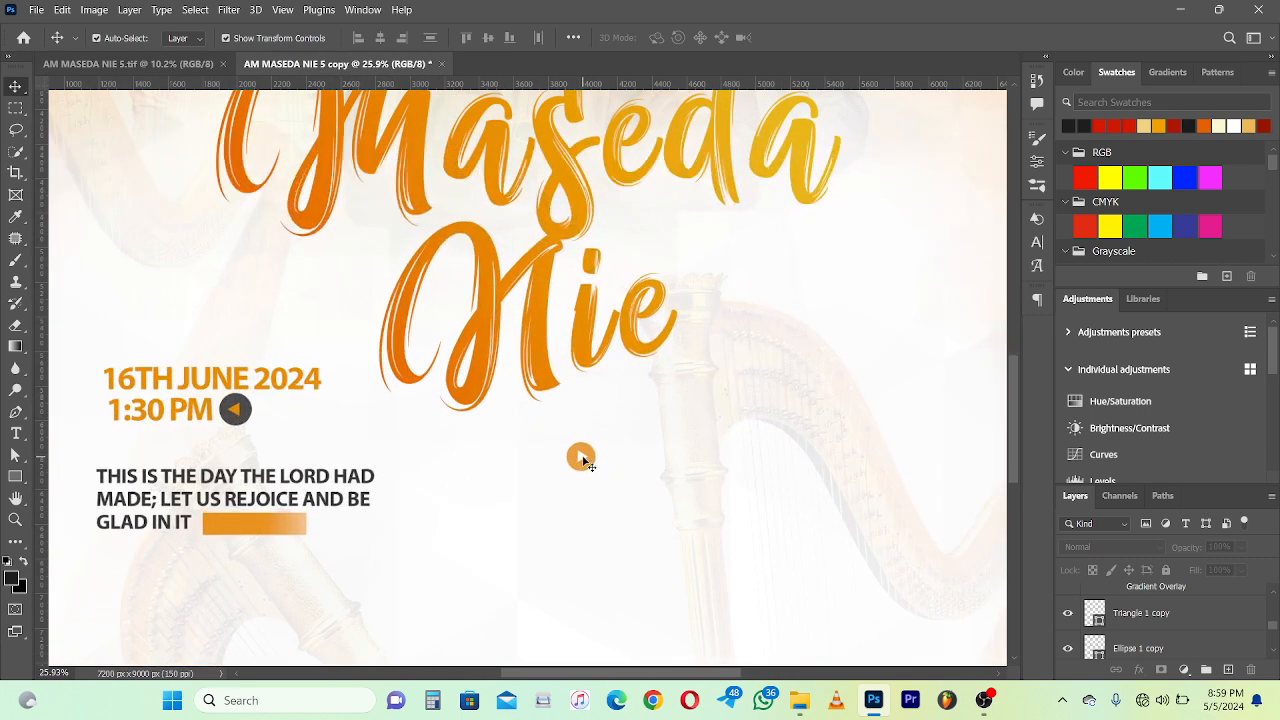
{"action": "scroll", "coordinate": [642, 462], "scroll_direction": "down", "scroll_amount": 3}
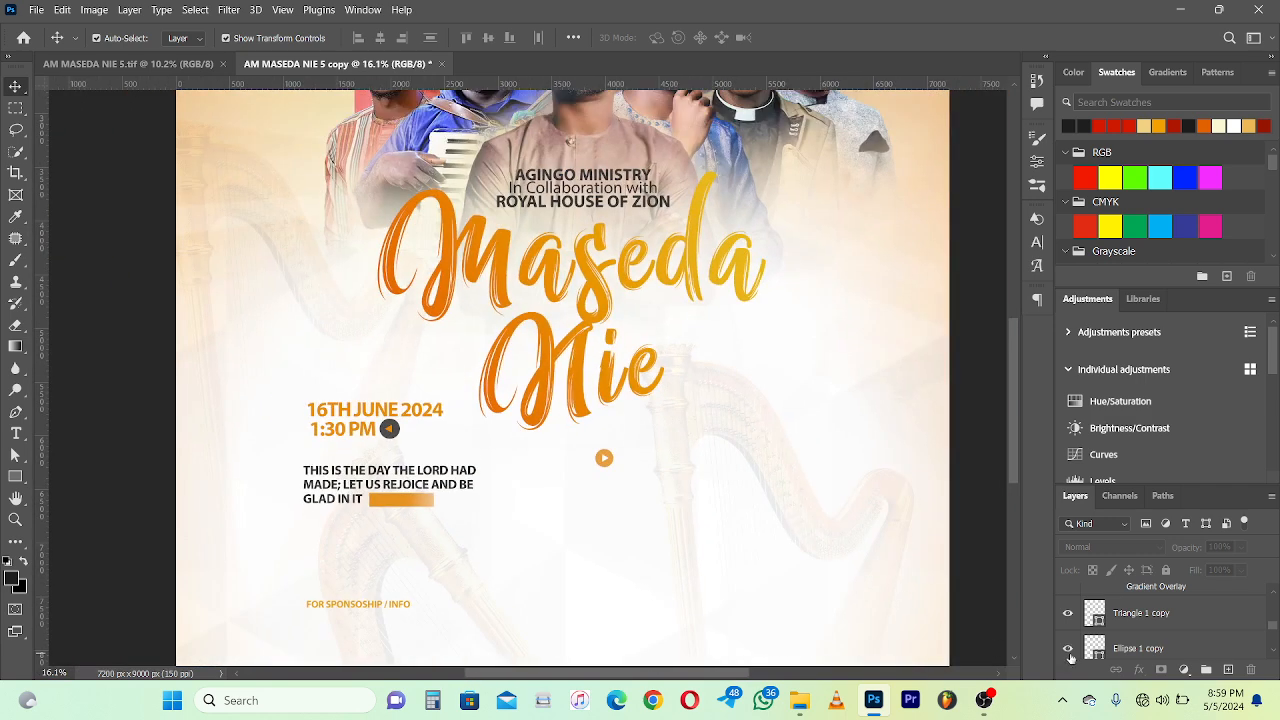
{"action": "right_click", "coordinate": [592, 391]}
{"action": "left_click", "coordinate": [620, 398]}
Step: Reveal the contact phone number text layer and the PSALM 118:24 text layer
{"action": "scroll", "coordinate": [1067, 617], "scroll_direction": "up", "scroll_amount": 1}
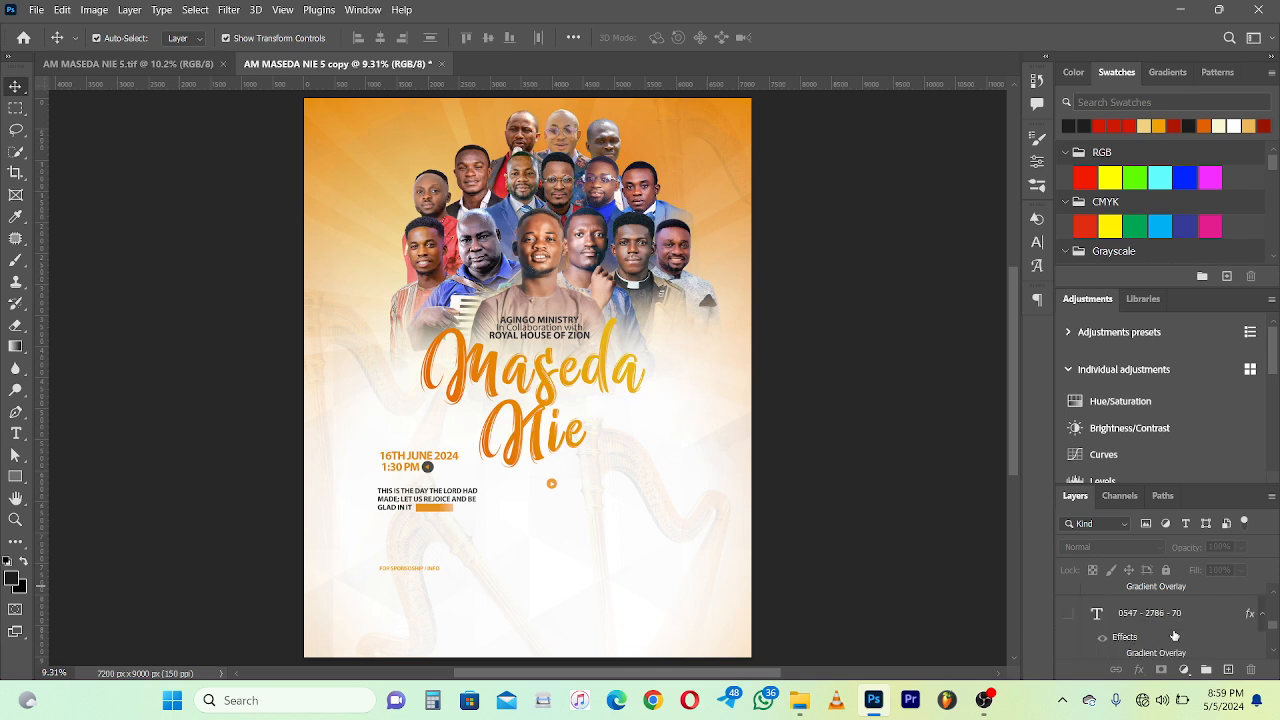
{"action": "left_click", "coordinate": [1067, 617]}
{"action": "scroll", "coordinate": [1067, 617], "scroll_direction": "down", "scroll_amount": 1}
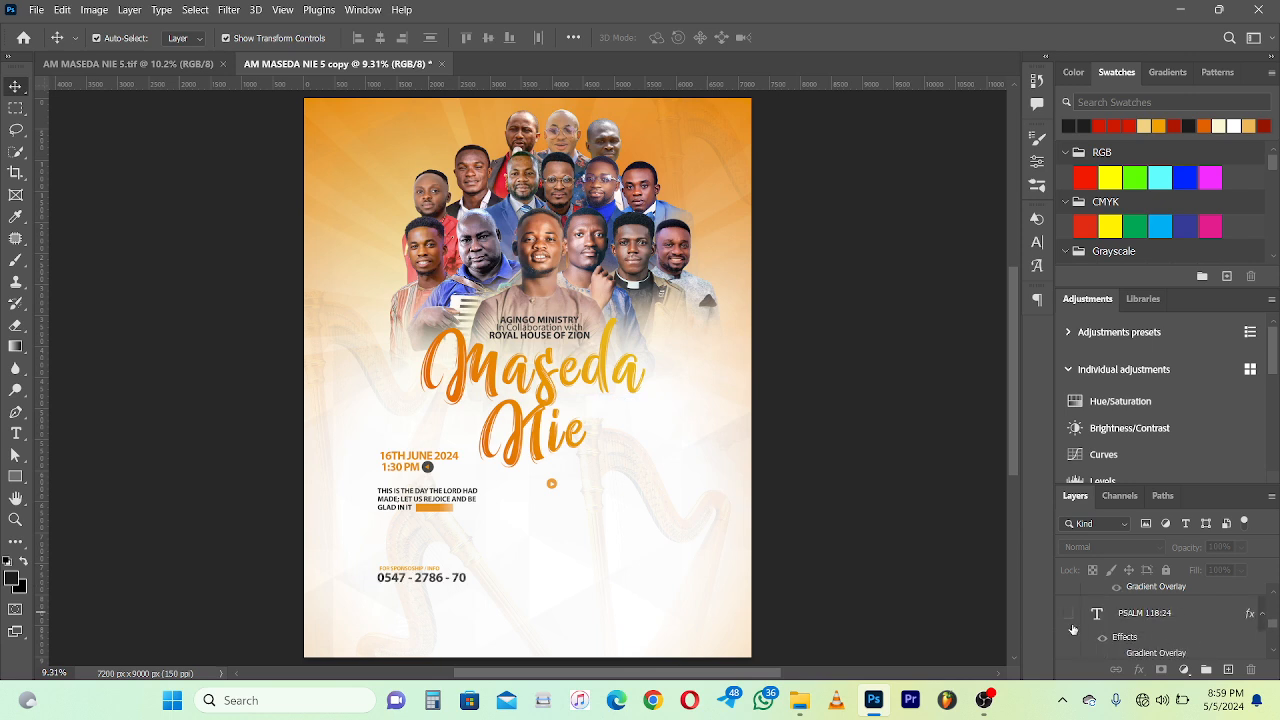
{"action": "left_click", "coordinate": [1068, 620]}
{"action": "scroll", "coordinate": [1067, 620], "scroll_direction": "down", "scroll_amount": 2}
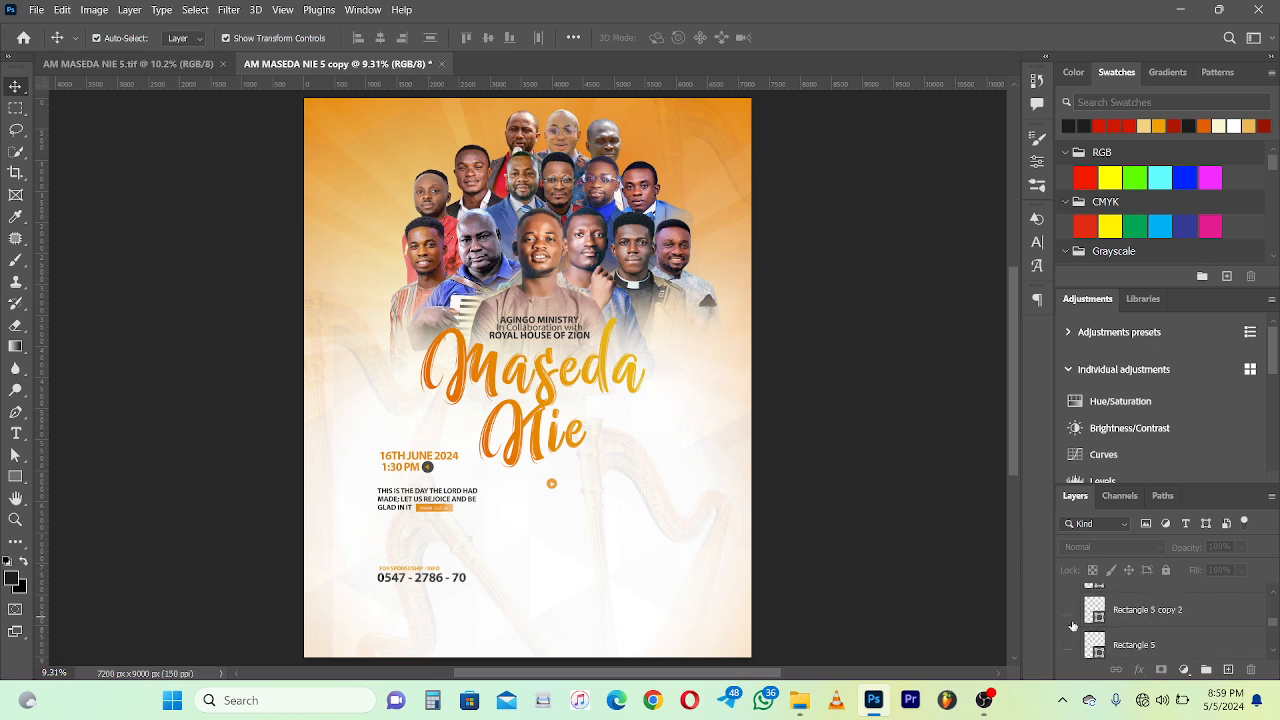
Step: Make the orange Rectangle 7 address box and the Rectangle 5 divider lines around the verse visible
{"action": "left_click", "coordinate": [1069, 616]}
{"action": "scroll", "coordinate": [1072, 620], "scroll_direction": "down", "scroll_amount": 1}
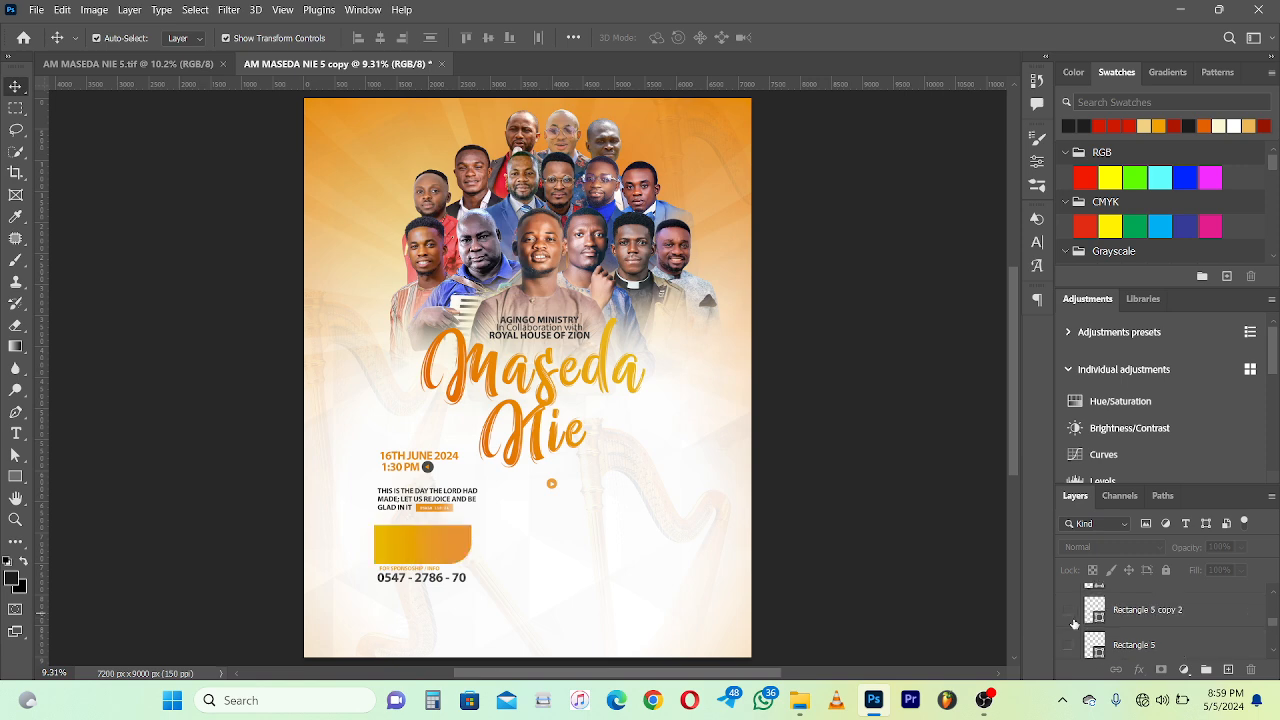
{"action": "left_click", "coordinate": [1070, 646]}
{"action": "scroll", "coordinate": [1079, 624], "scroll_direction": "down", "scroll_amount": 1}
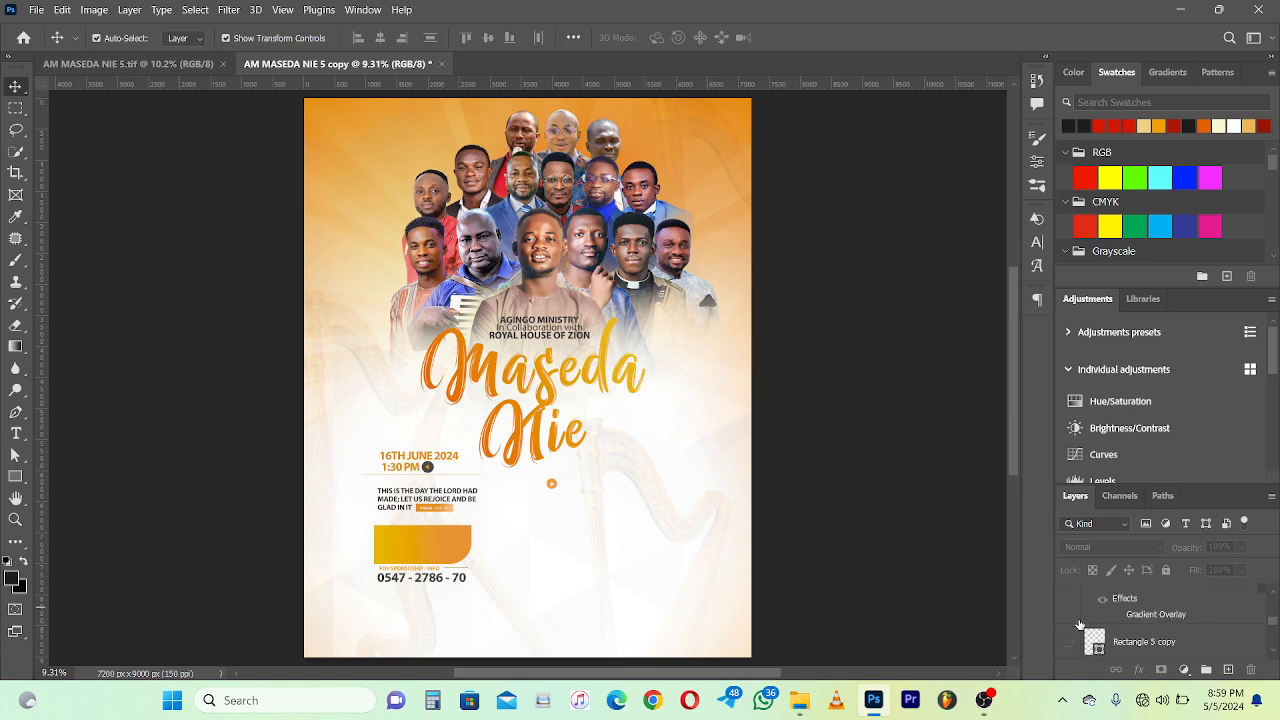
{"action": "scroll", "coordinate": [1077, 628], "scroll_direction": "up", "scroll_amount": 2}
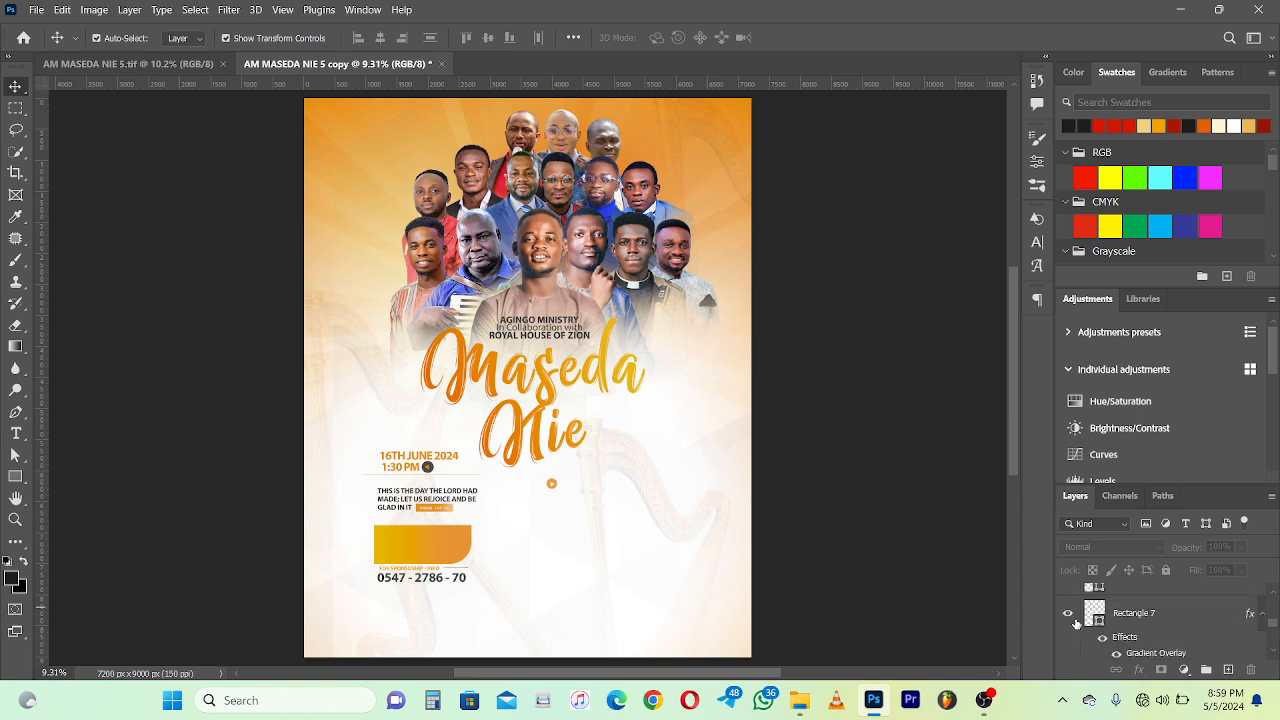
{"action": "scroll", "coordinate": [1076, 624], "scroll_direction": "down", "scroll_amount": 1}
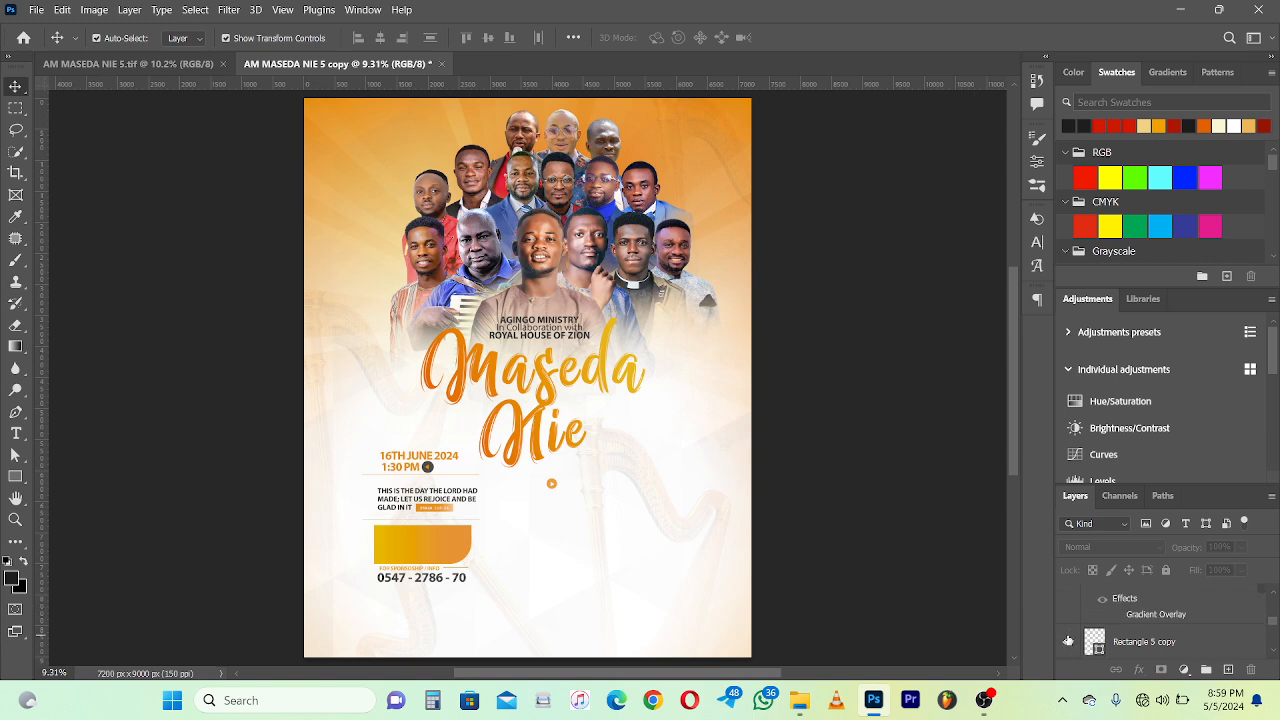
Step: Reveal the dotted line under ROYAL HOUSE OF ZION and the ESERESO, KUMASI LAKE-ROAD and NEAR NAYAS DRINKING WATER address texts
{"action": "scroll", "coordinate": [1068, 640], "scroll_direction": "down", "scroll_amount": 1}
{"action": "left_click", "coordinate": [1070, 643]}
{"action": "scroll", "coordinate": [1070, 643], "scroll_direction": "down", "scroll_amount": 1}
{"action": "left_click", "coordinate": [1069, 643]}
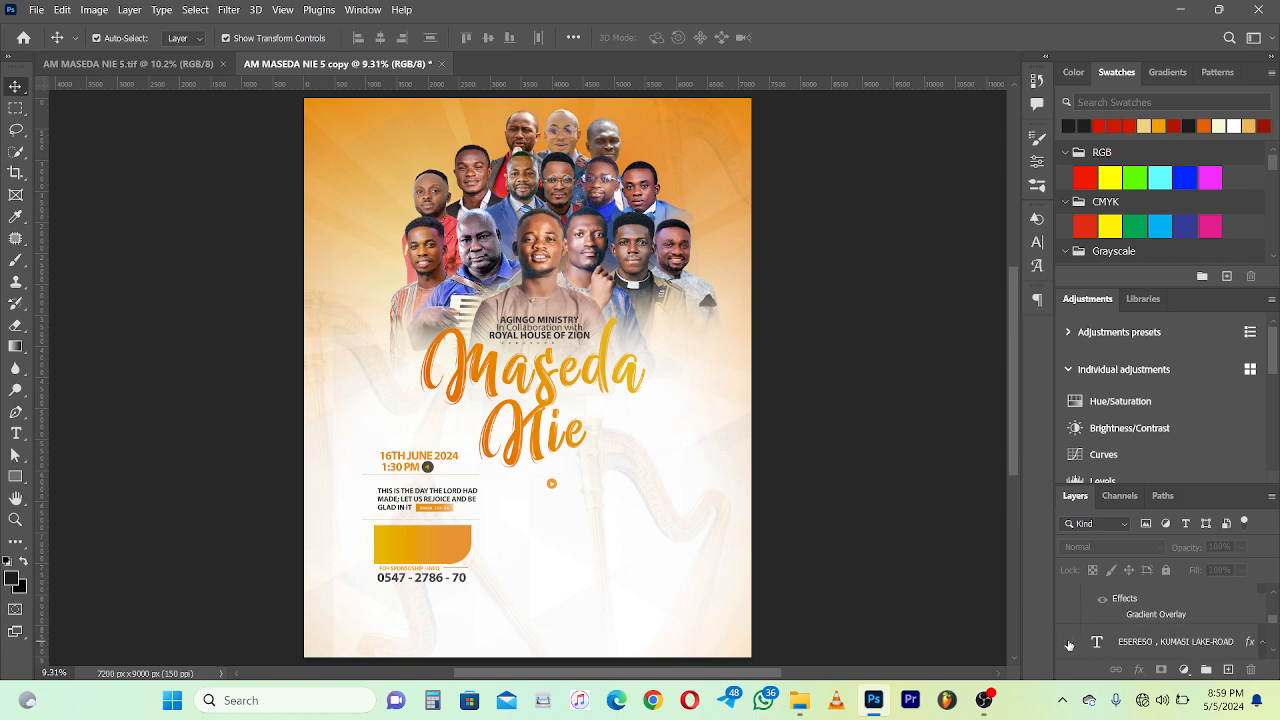
{"action": "scroll", "coordinate": [1069, 643], "scroll_direction": "down", "scroll_amount": 2}
{"action": "scroll", "coordinate": [1069, 643], "scroll_direction": "down", "scroll_amount": 2}
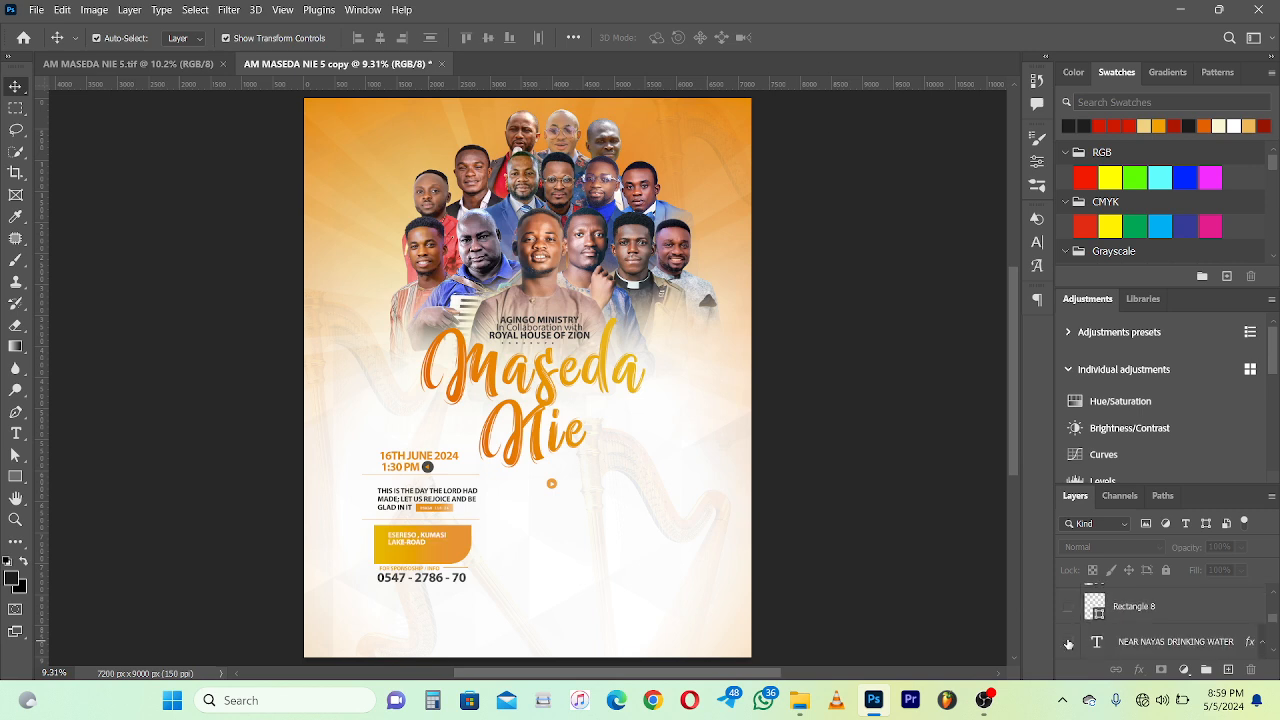
{"action": "scroll", "coordinate": [1069, 641], "scroll_direction": "down", "scroll_amount": 1}
{"action": "left_click", "coordinate": [1068, 641]}
Step: Make the Rectangle 10 and Rectangle 10 copy frames visible together with the WhatsApp photos clipped to them
{"action": "scroll", "coordinate": [1072, 627], "scroll_direction": "up", "scroll_amount": 3}
{"action": "left_click", "coordinate": [1068, 639]}
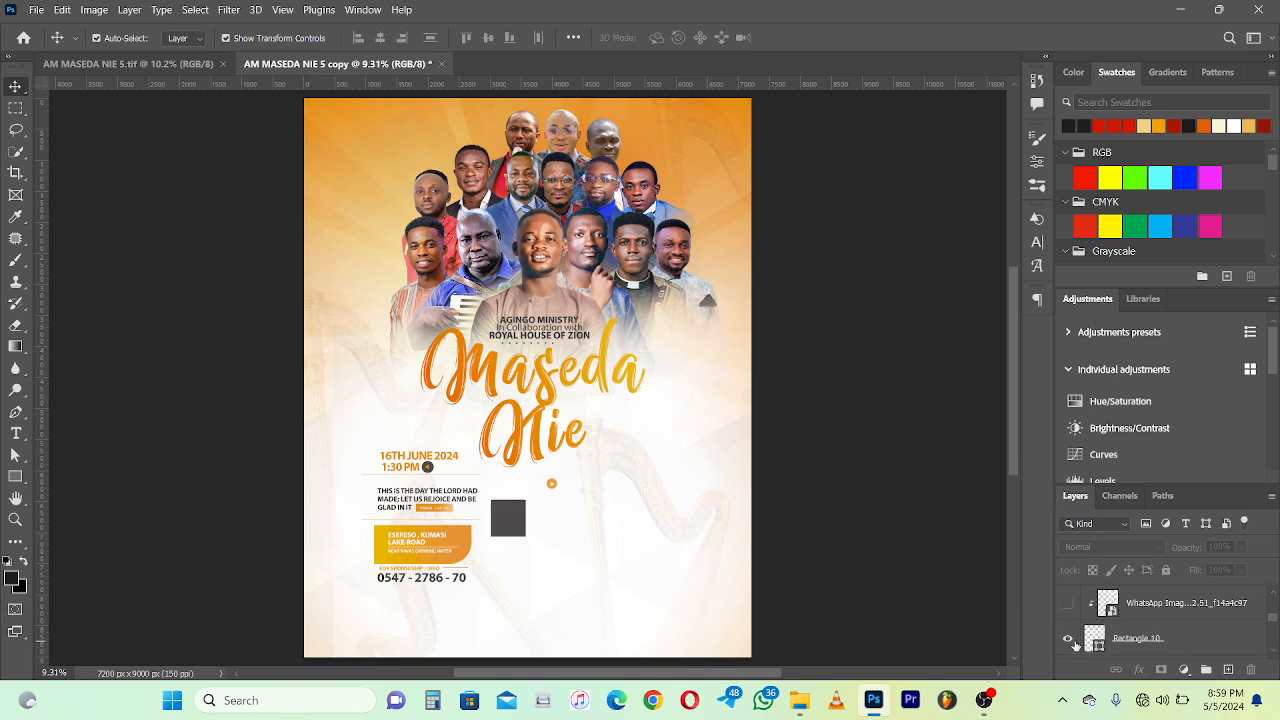
{"action": "left_click", "coordinate": [1068, 603]}
{"action": "scroll", "coordinate": [1069, 607], "scroll_direction": "down", "scroll_amount": 2}
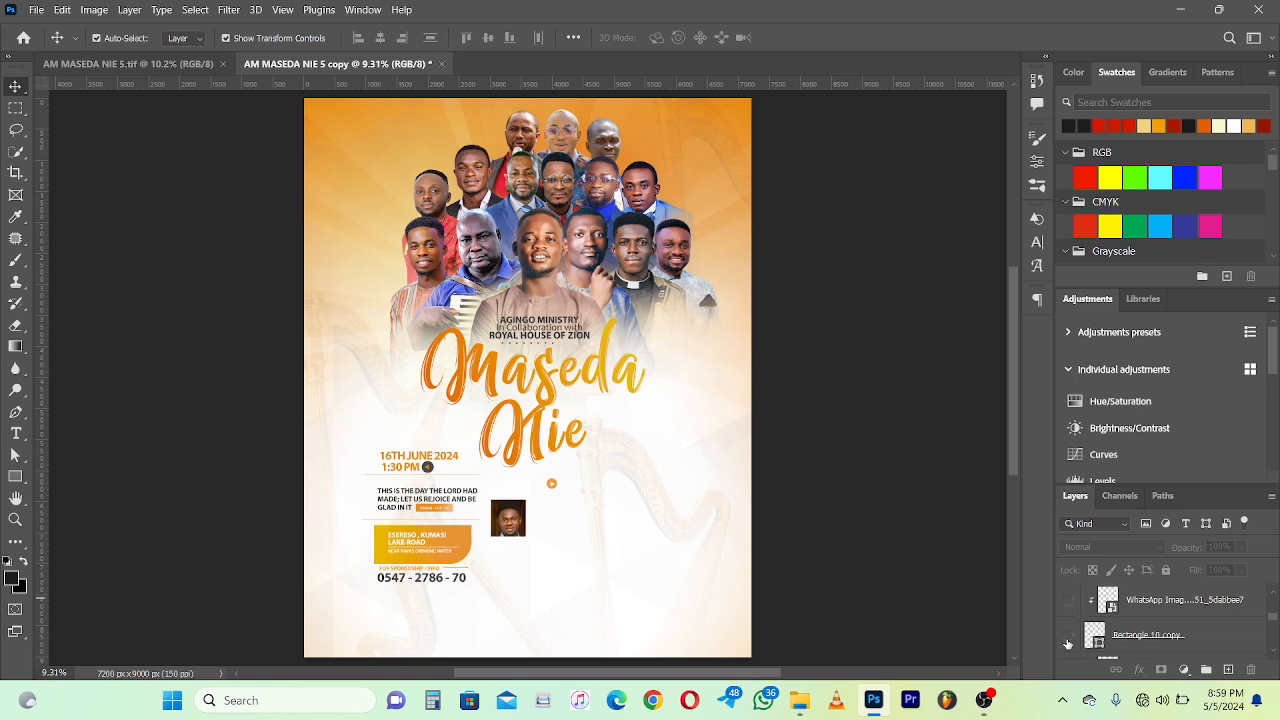
{"action": "left_click", "coordinate": [1068, 636]}
{"action": "left_click", "coordinate": [1069, 601]}
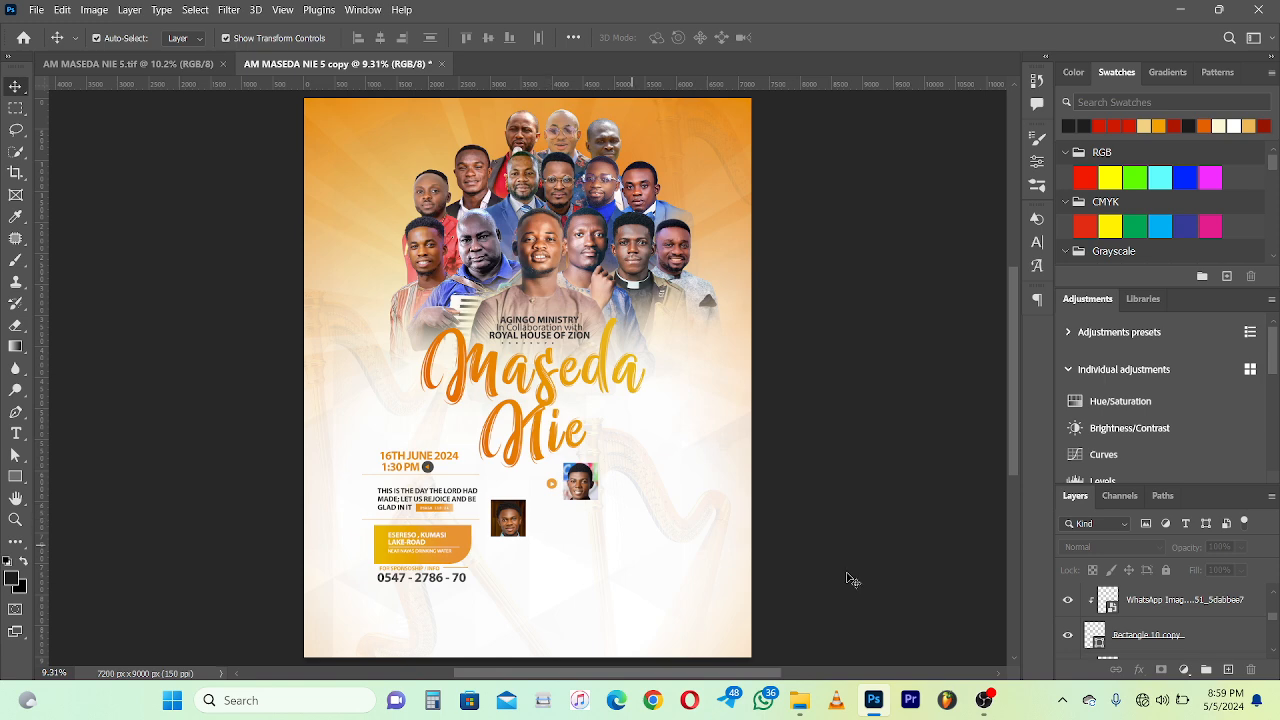
Step: Reveal the Rectangle 10 copy 2 frame at the start of the grid's lower row with its clipped photo
{"action": "scroll", "coordinate": [1076, 621], "scroll_direction": "down", "scroll_amount": 2}
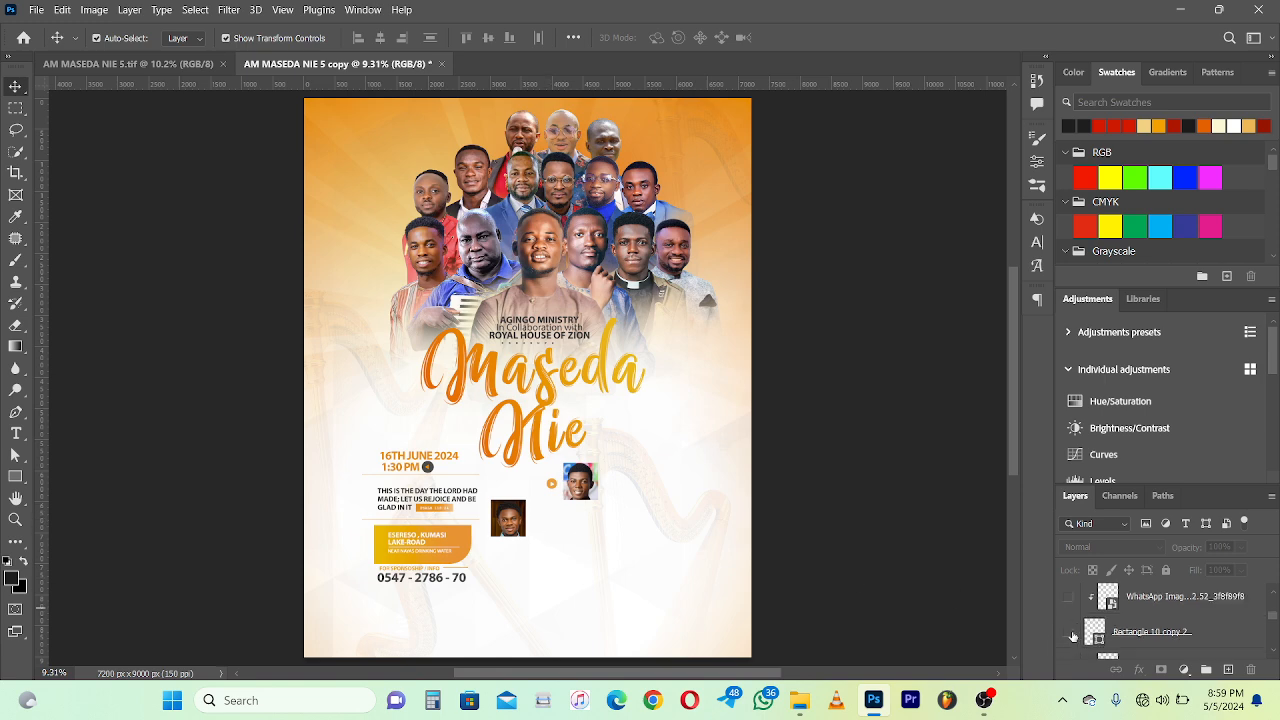
{"action": "left_click", "coordinate": [1070, 632]}
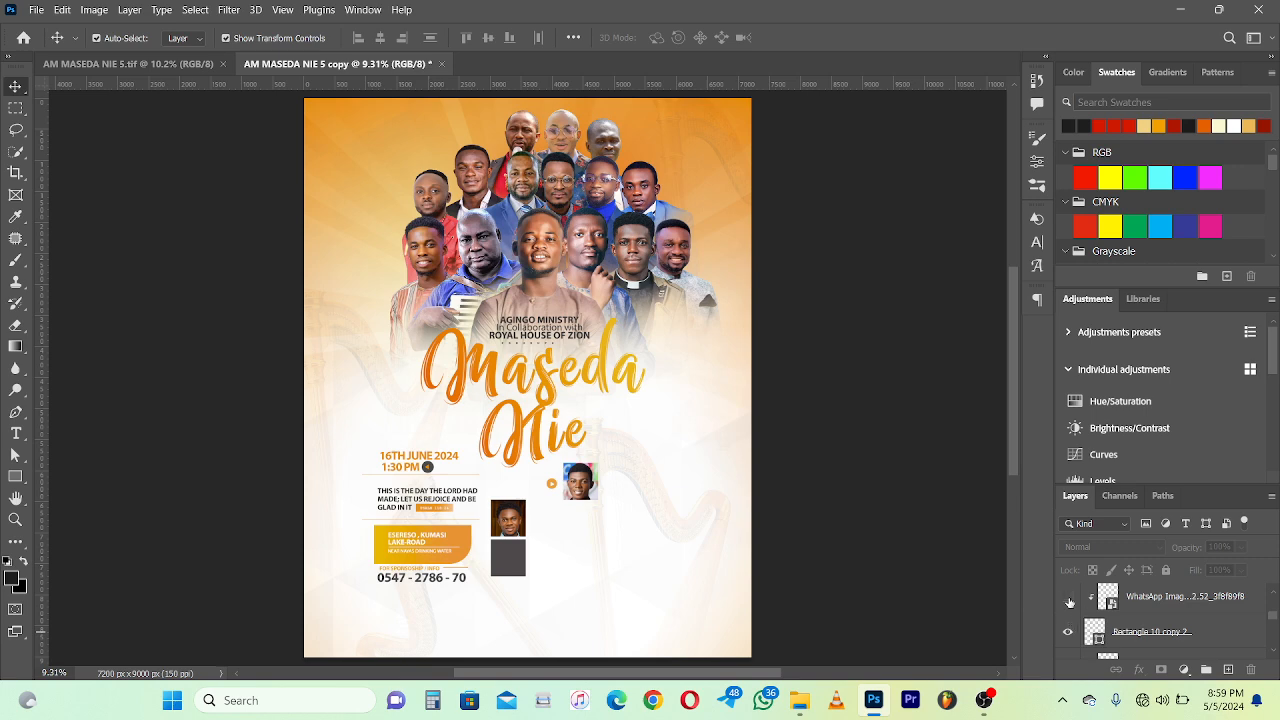
{"action": "left_click", "coordinate": [1068, 598]}
{"action": "scroll", "coordinate": [1067, 610], "scroll_direction": "down", "scroll_amount": 2}
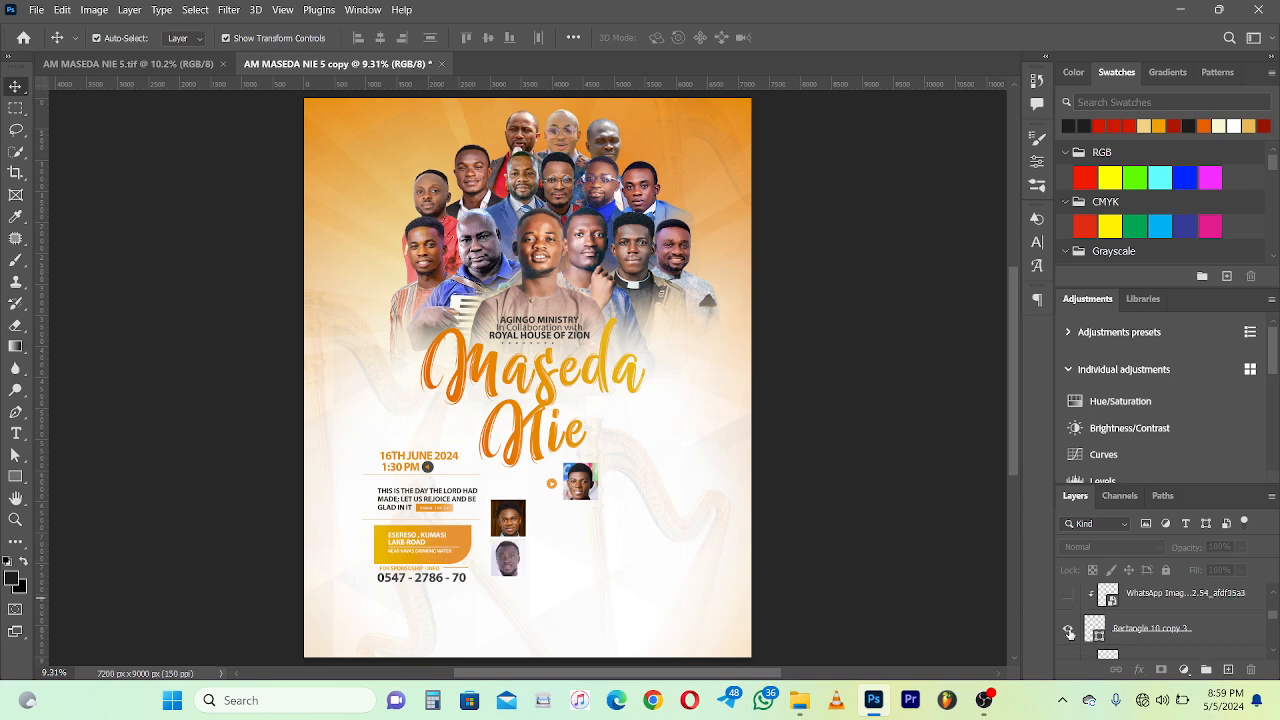
Step: Check the photo grid in the original flyer and reveal the clipped photo in the middle row's fourth frame of the copy
{"action": "left_click", "coordinate": [130, 63]}
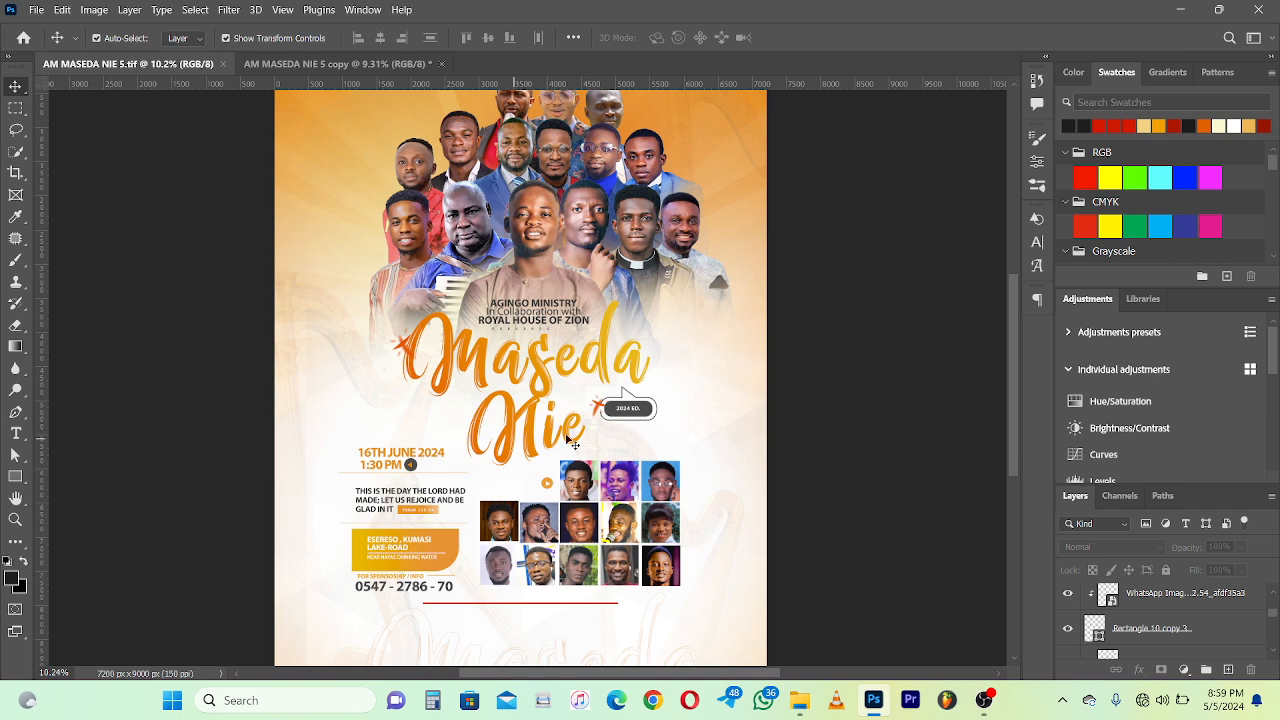
{"action": "left_click", "coordinate": [340, 63]}
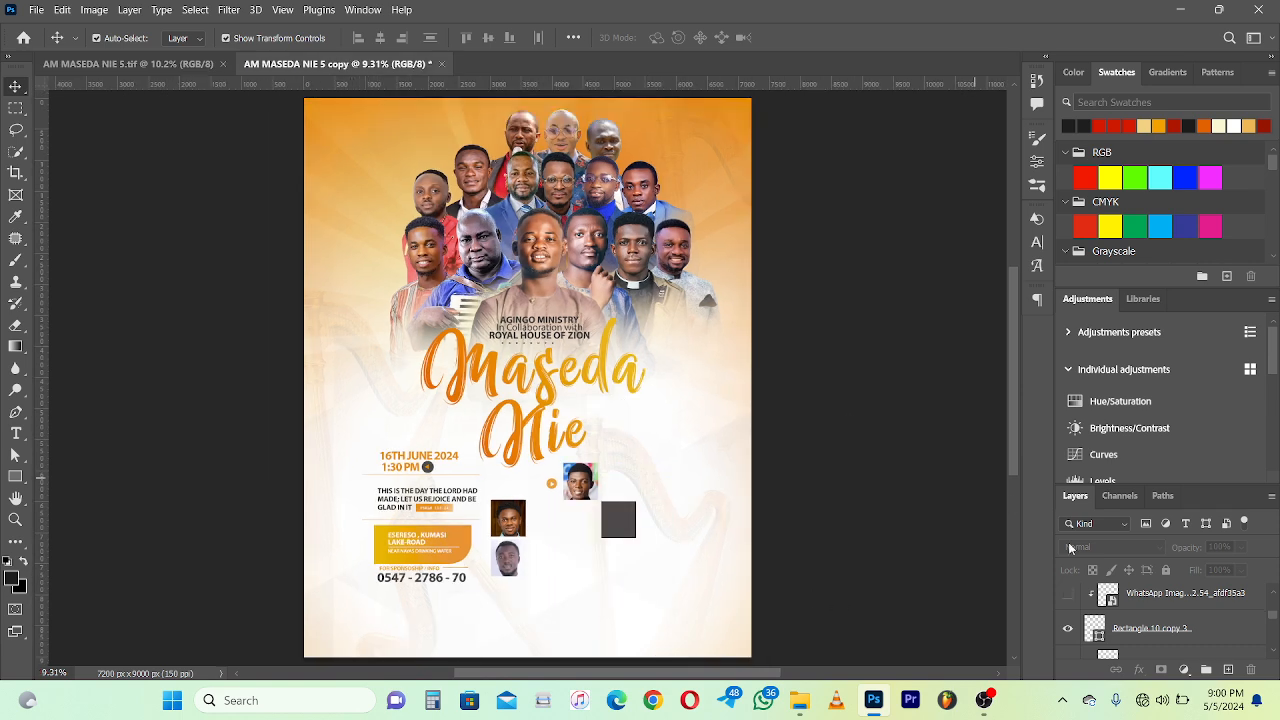
{"action": "left_click", "coordinate": [1067, 594]}
{"action": "scroll", "coordinate": [1083, 620], "scroll_direction": "up", "scroll_amount": 1}
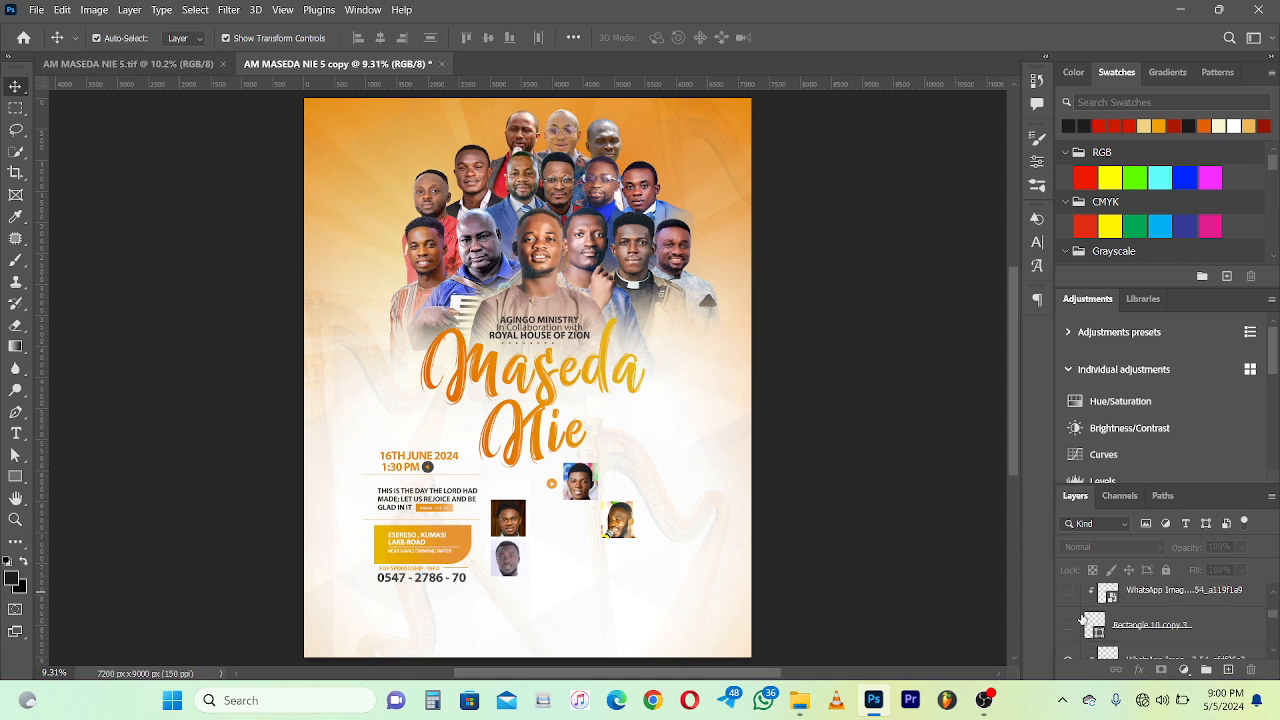
Step: Reveal the framed photos at the end of the grid's middle row and in the middle of its upper row
{"action": "left_click", "coordinate": [1066, 627]}
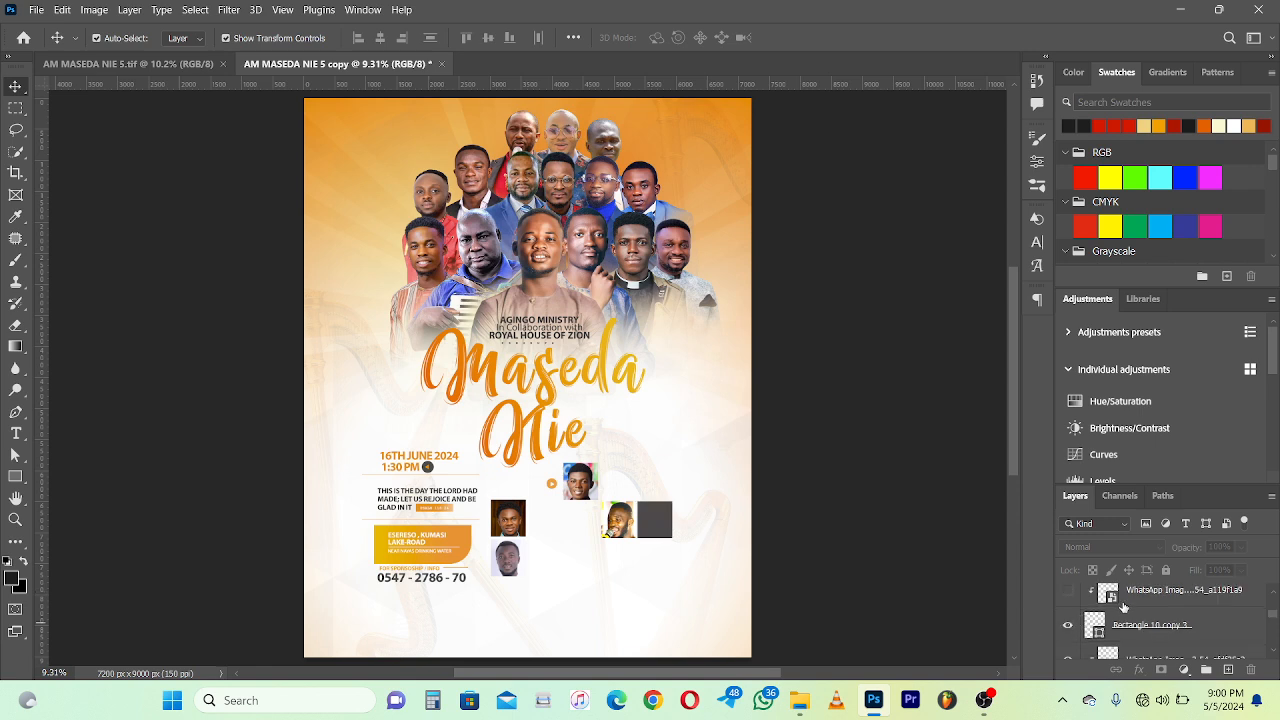
{"action": "left_click", "coordinate": [1068, 592]}
{"action": "scroll", "coordinate": [1070, 612], "scroll_direction": "up", "scroll_amount": 2}
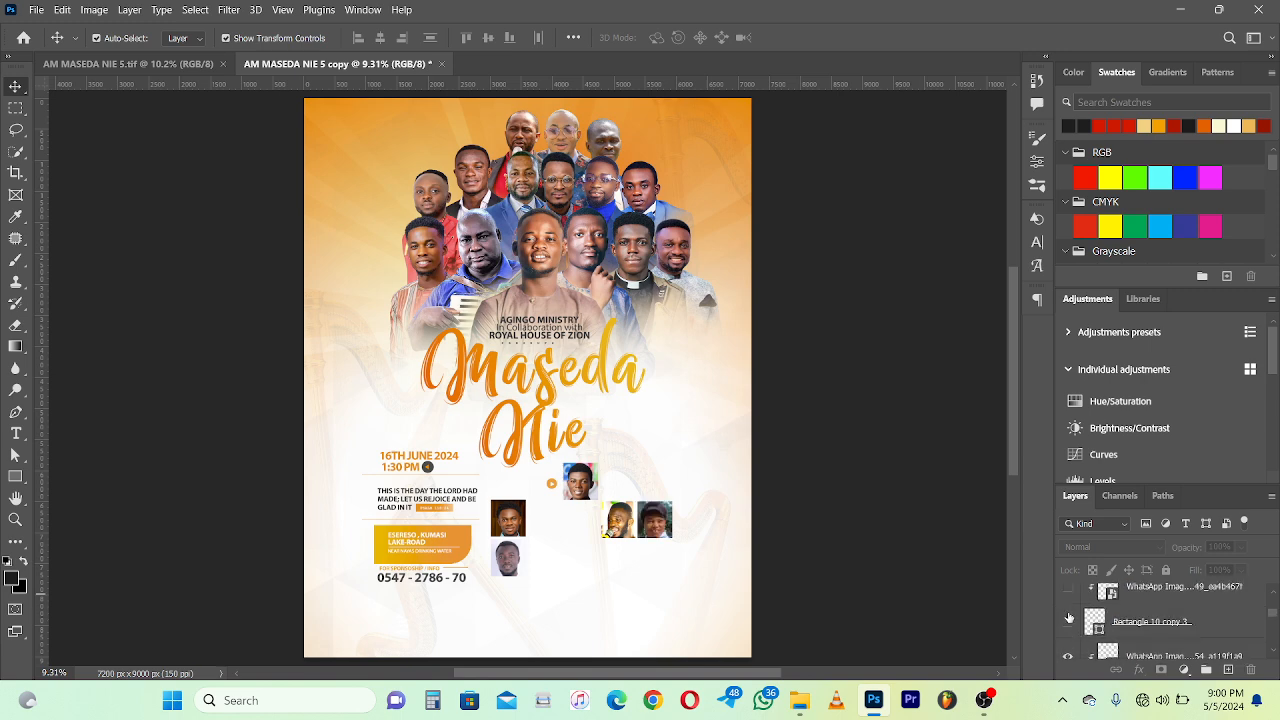
{"action": "left_click", "coordinate": [1068, 591]}
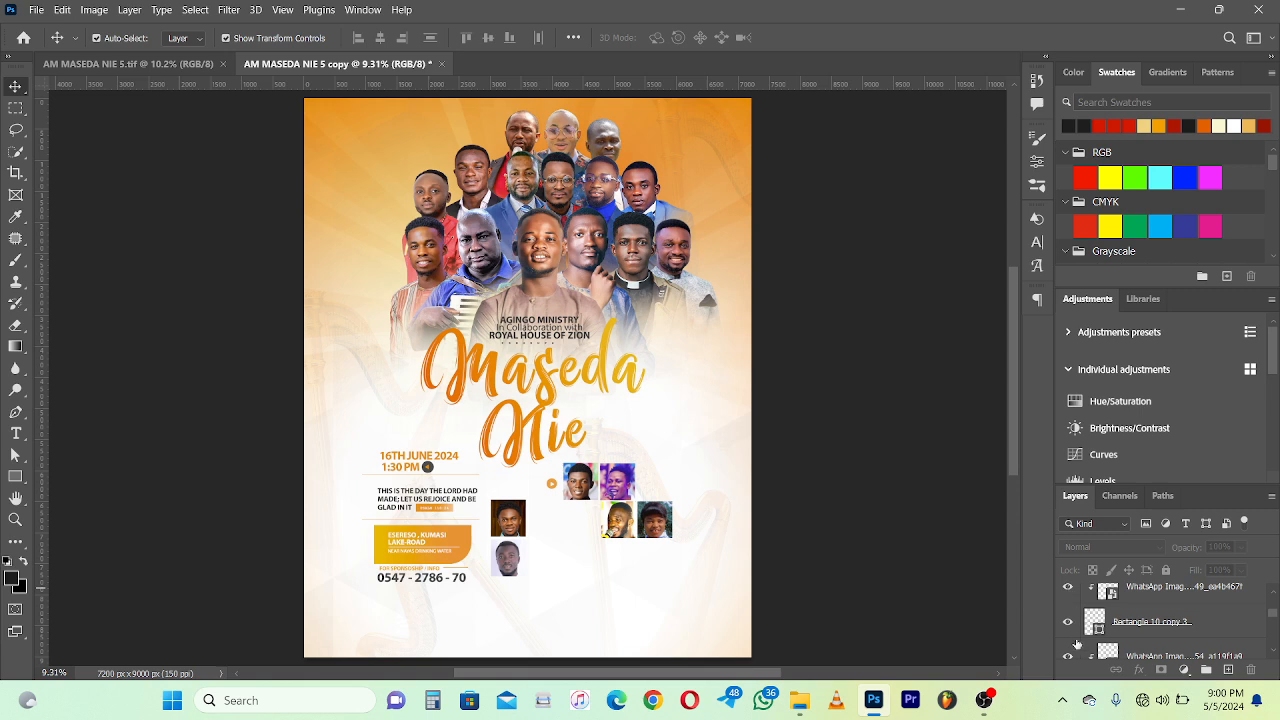
Step: Make the second and third frames of the grid's middle row visible with their clipped WhatsApp photos
{"action": "scroll", "coordinate": [1076, 641], "scroll_direction": "up", "scroll_amount": 2}
{"action": "left_click", "coordinate": [1068, 619]}
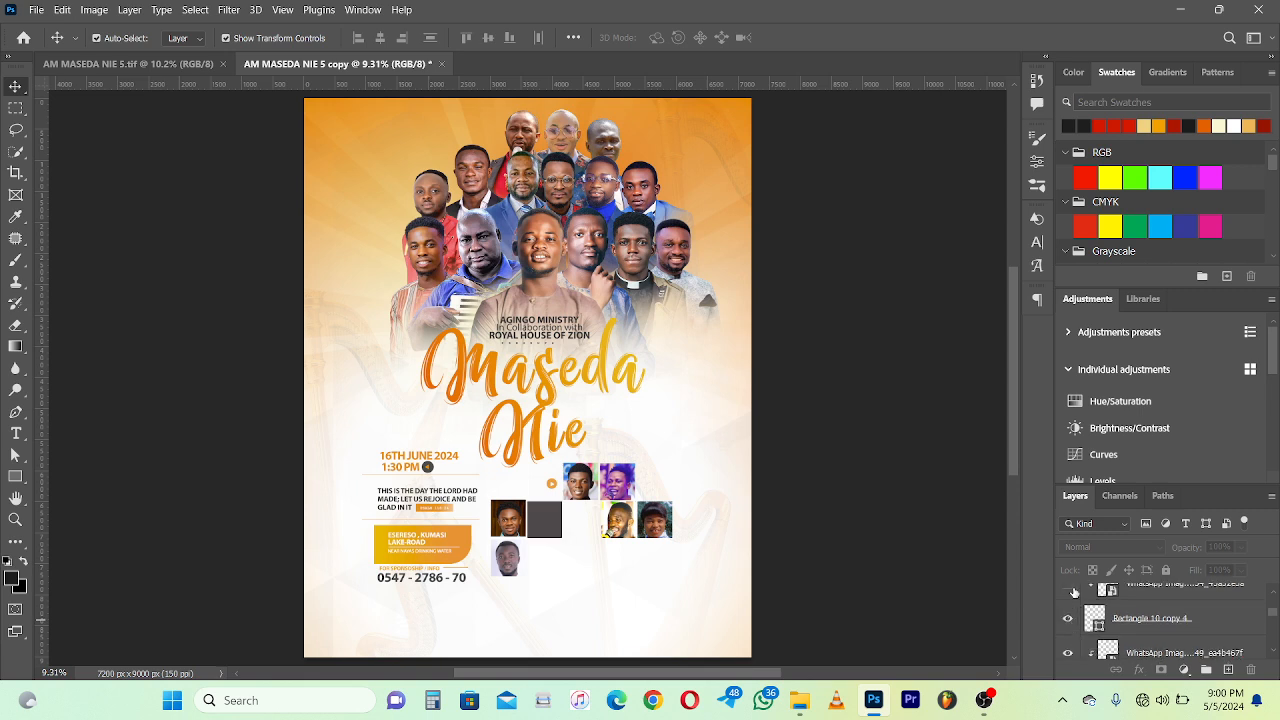
{"action": "left_click", "coordinate": [1073, 592]}
{"action": "scroll", "coordinate": [1085, 635], "scroll_direction": "up", "scroll_amount": 2}
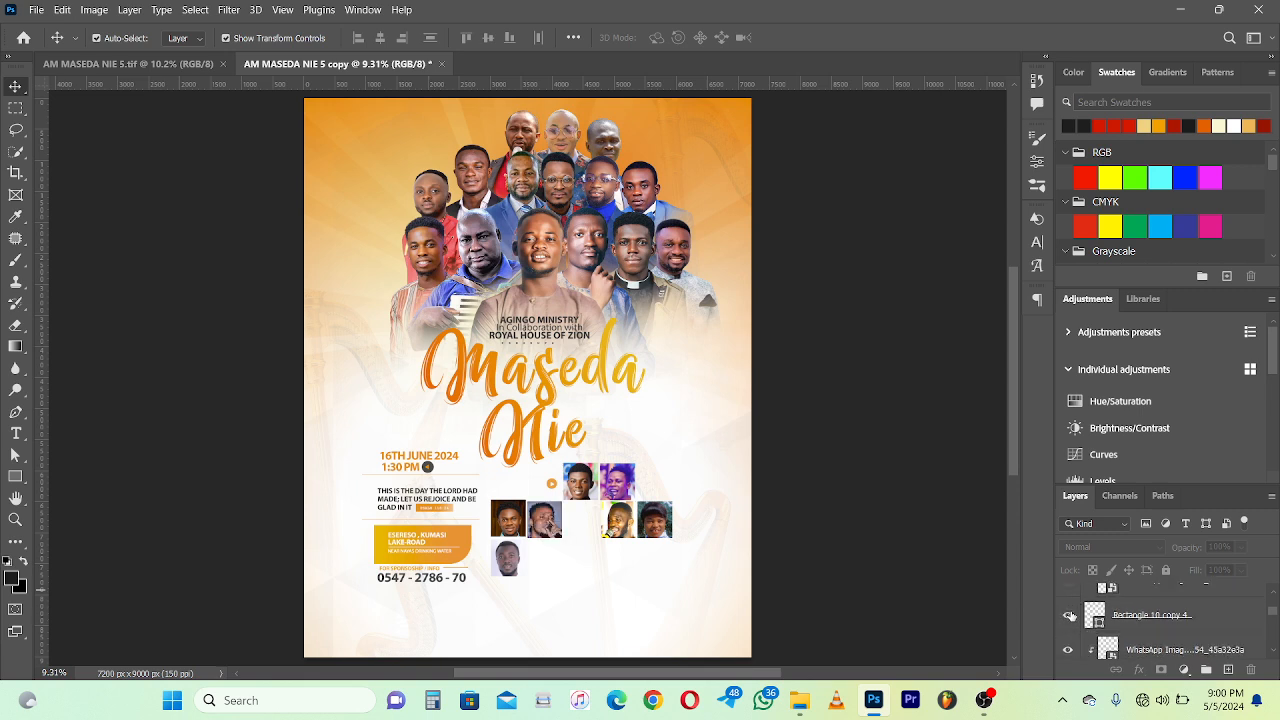
{"action": "left_click", "coordinate": [1069, 616]}
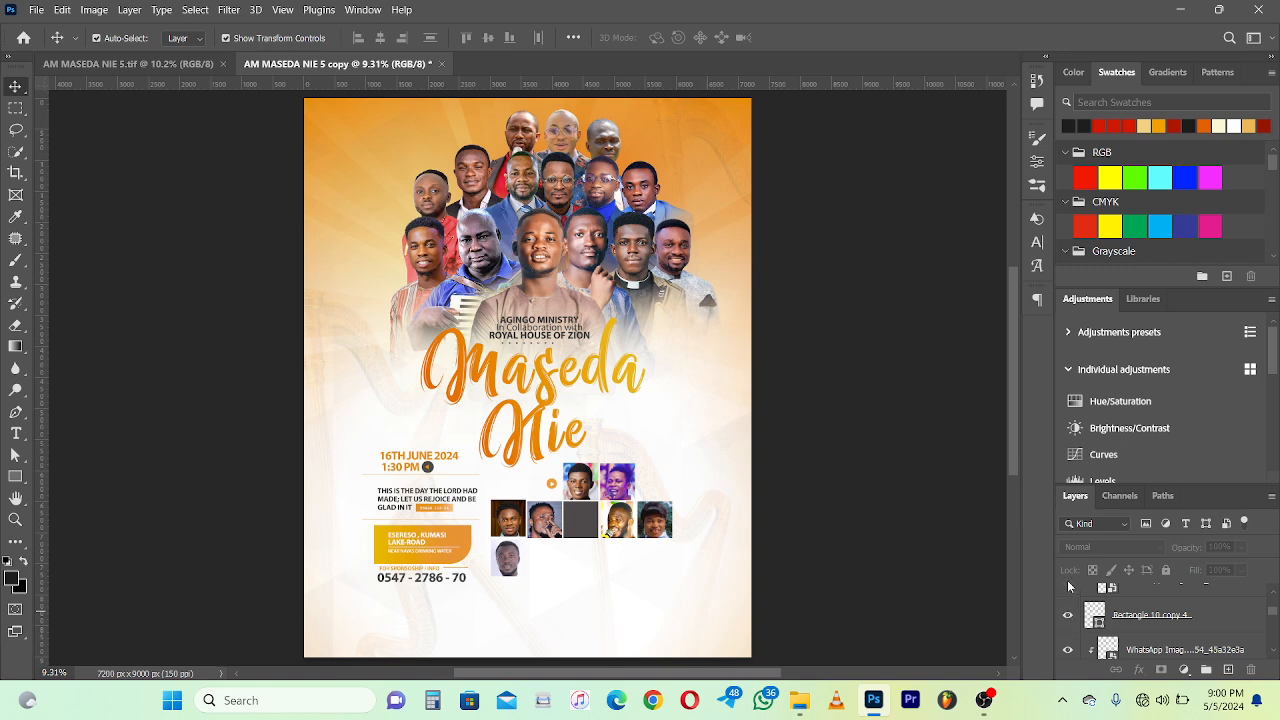
{"action": "left_click", "coordinate": [1069, 587]}
Step: Reveal the Rectangle 10 copy 5 frame at the end of the grid's upper row and its clipped photo
{"action": "scroll", "coordinate": [1071, 600], "scroll_direction": "up", "scroll_amount": 2}
{"action": "left_click", "coordinate": [1069, 612]}
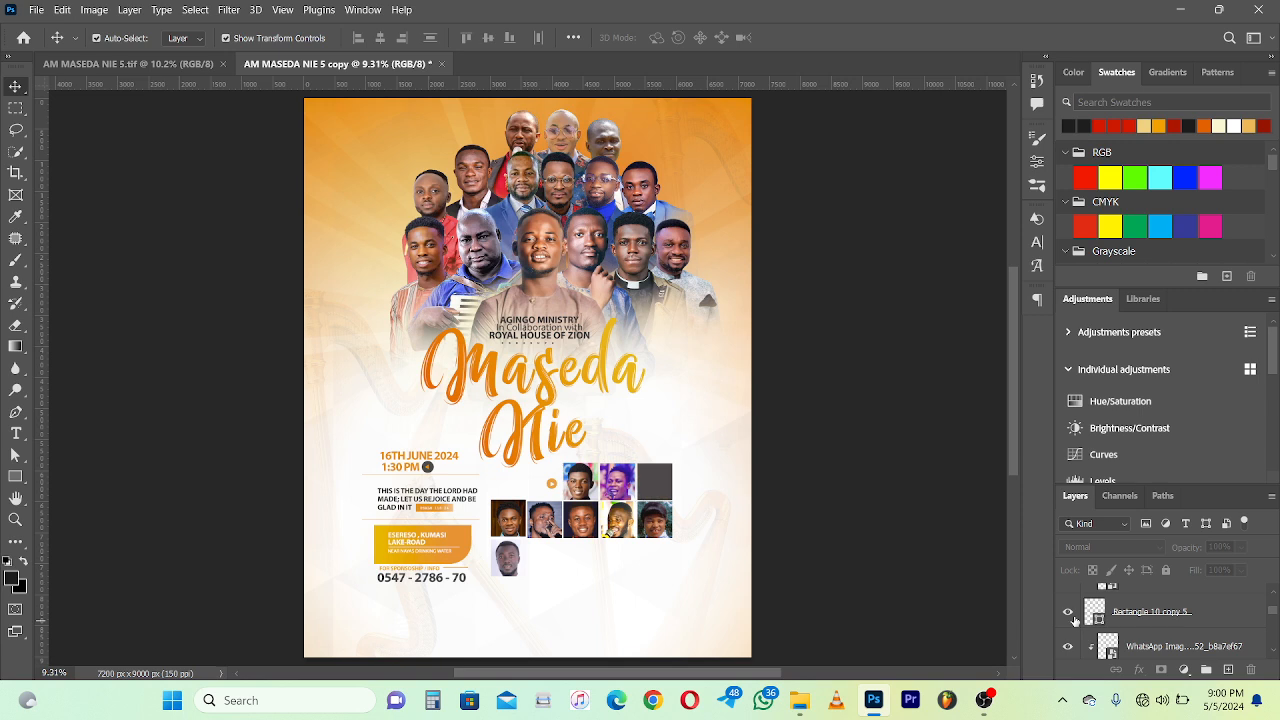
{"action": "scroll", "coordinate": [1074, 620], "scroll_direction": "down", "scroll_amount": 1}
{"action": "scroll", "coordinate": [1072, 626], "scroll_direction": "up", "scroll_amount": 1}
{"action": "scroll", "coordinate": [1073, 612], "scroll_direction": "up", "scroll_amount": 1}
{"action": "left_click", "coordinate": [1070, 643]}
Step: Reveal the frame and clipped WhatsApp photo at the end of the grid's bottom row, plus the thin orange line beneath the grid
{"action": "left_click", "coordinate": [1070, 610]}
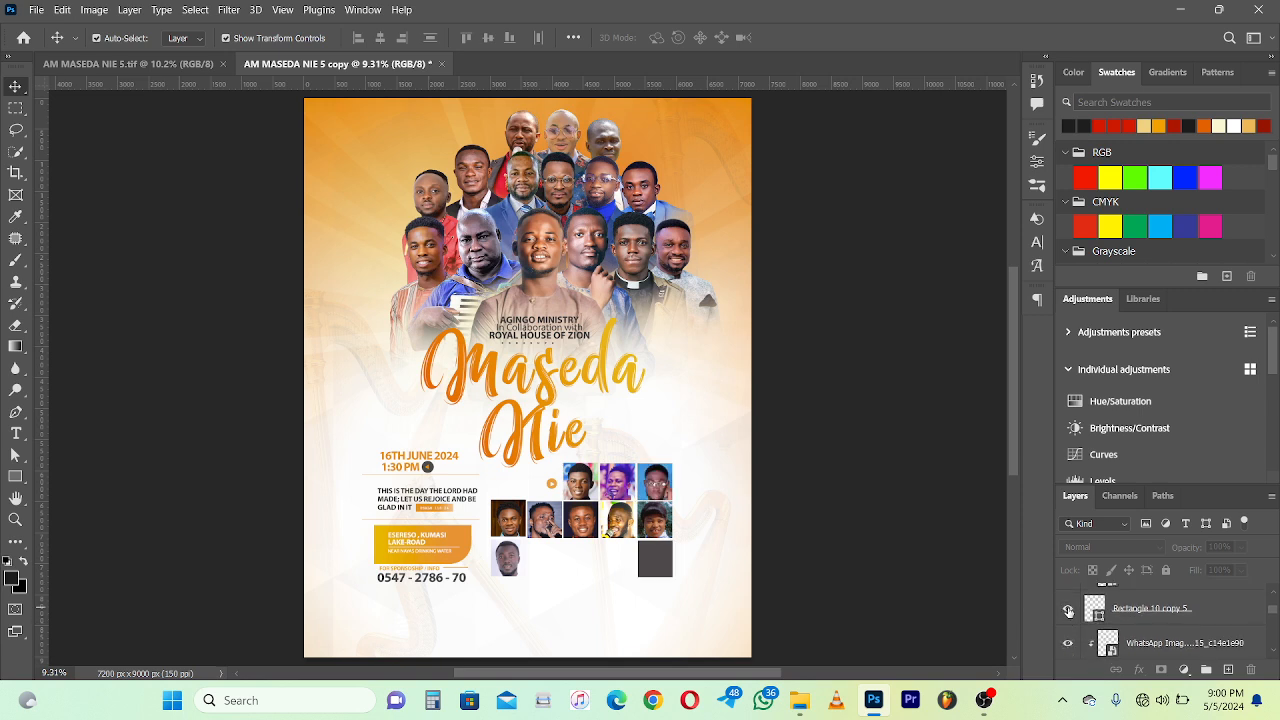
{"action": "scroll", "coordinate": [1073, 622], "scroll_direction": "up", "scroll_amount": 1}
{"action": "left_click", "coordinate": [1074, 640]}
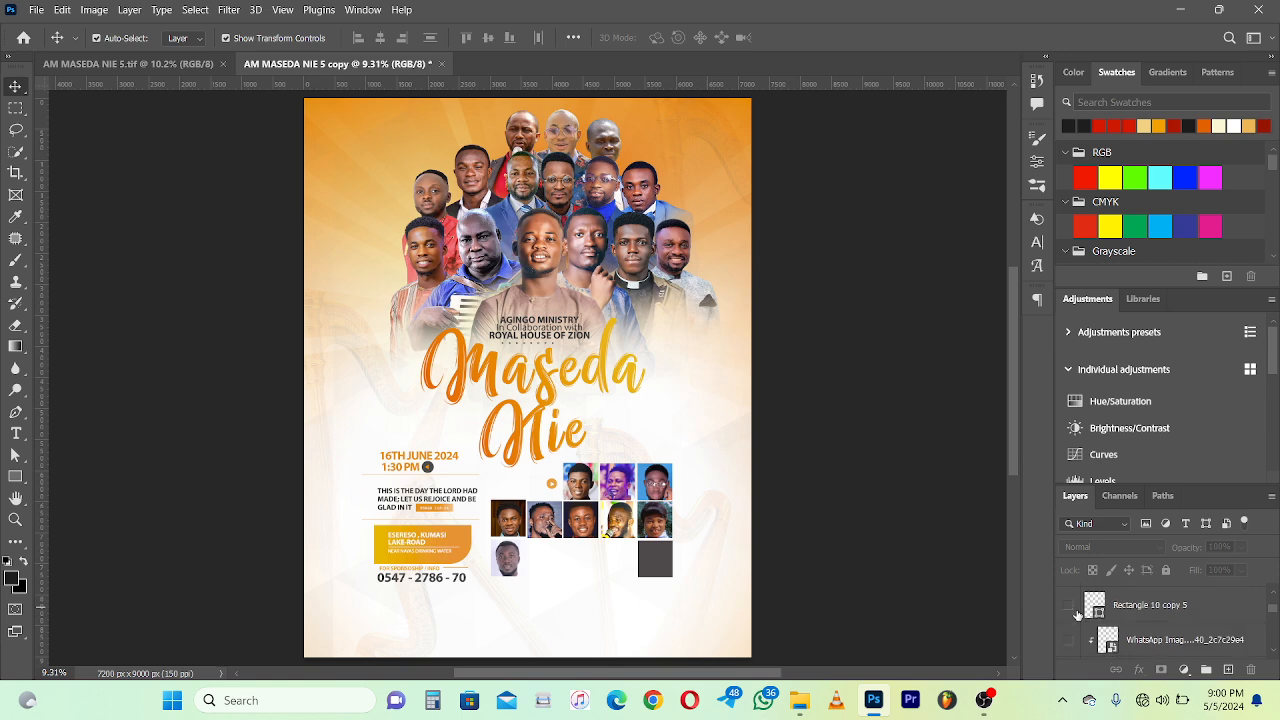
{"action": "left_click", "coordinate": [1069, 640]}
{"action": "left_click", "coordinate": [1070, 607]}
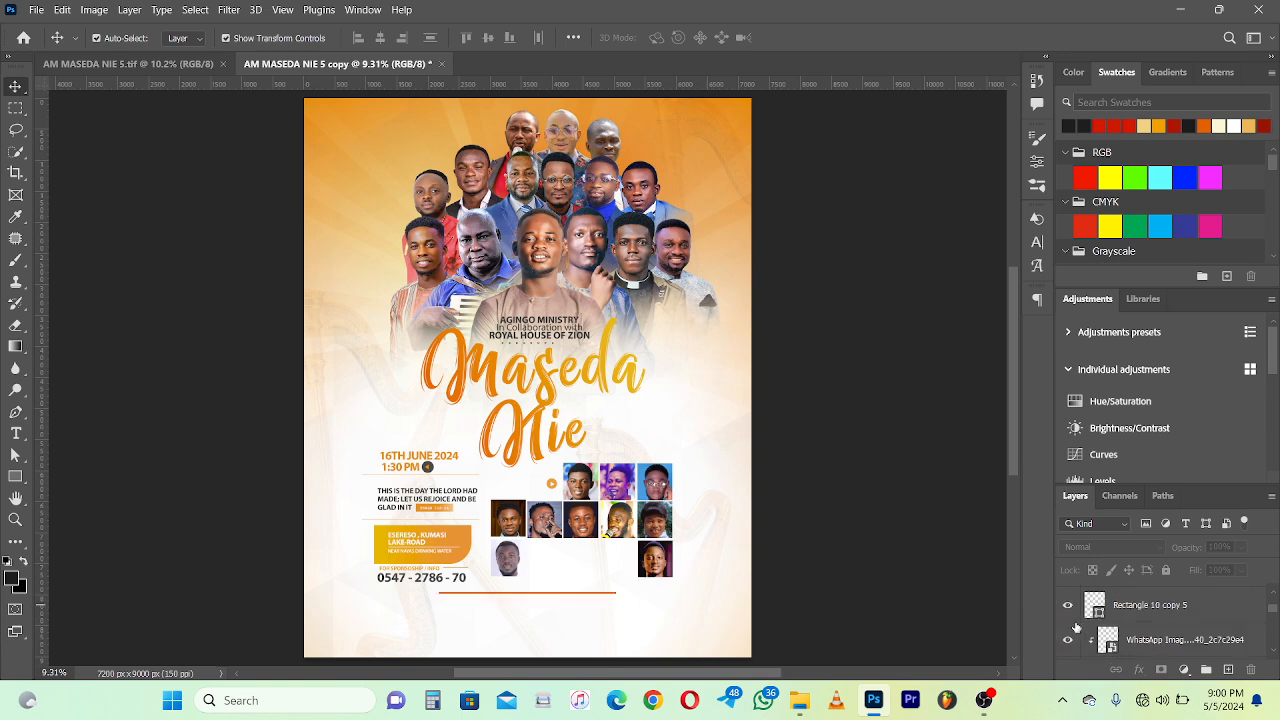
Step: Make the third and second frames of the grid's bottom row visible with their clipped WhatsApp photos
{"action": "scroll", "coordinate": [1074, 620], "scroll_direction": "up", "scroll_amount": 1}
{"action": "left_click", "coordinate": [1071, 639]}
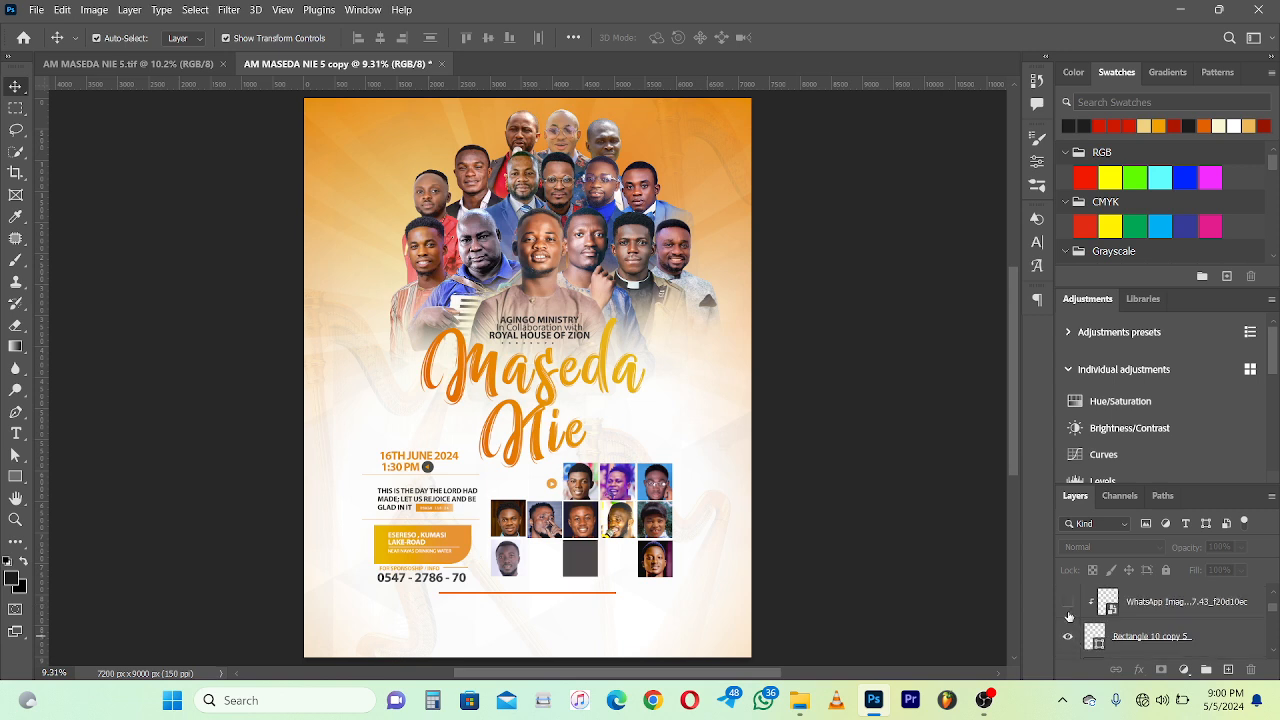
{"action": "left_click", "coordinate": [1067, 602]}
{"action": "scroll", "coordinate": [1074, 630], "scroll_direction": "up", "scroll_amount": 3}
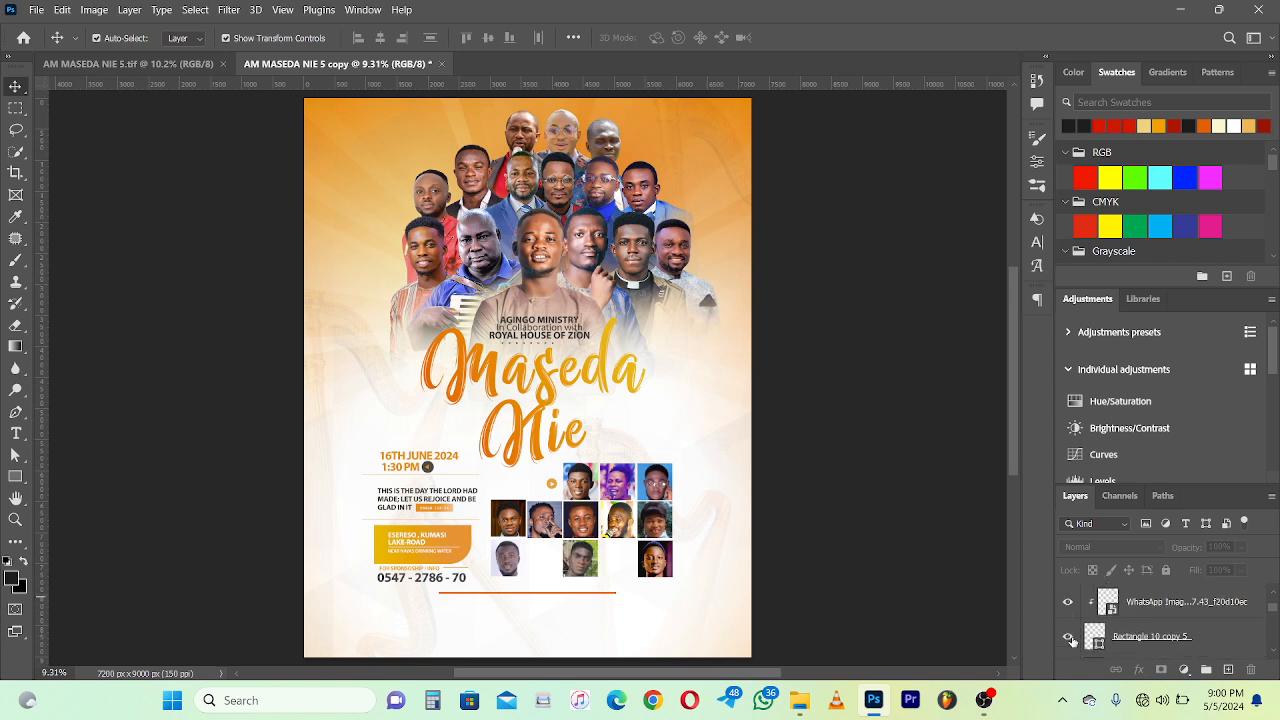
{"action": "left_click", "coordinate": [1071, 633]}
{"action": "left_click", "coordinate": [1067, 599]}
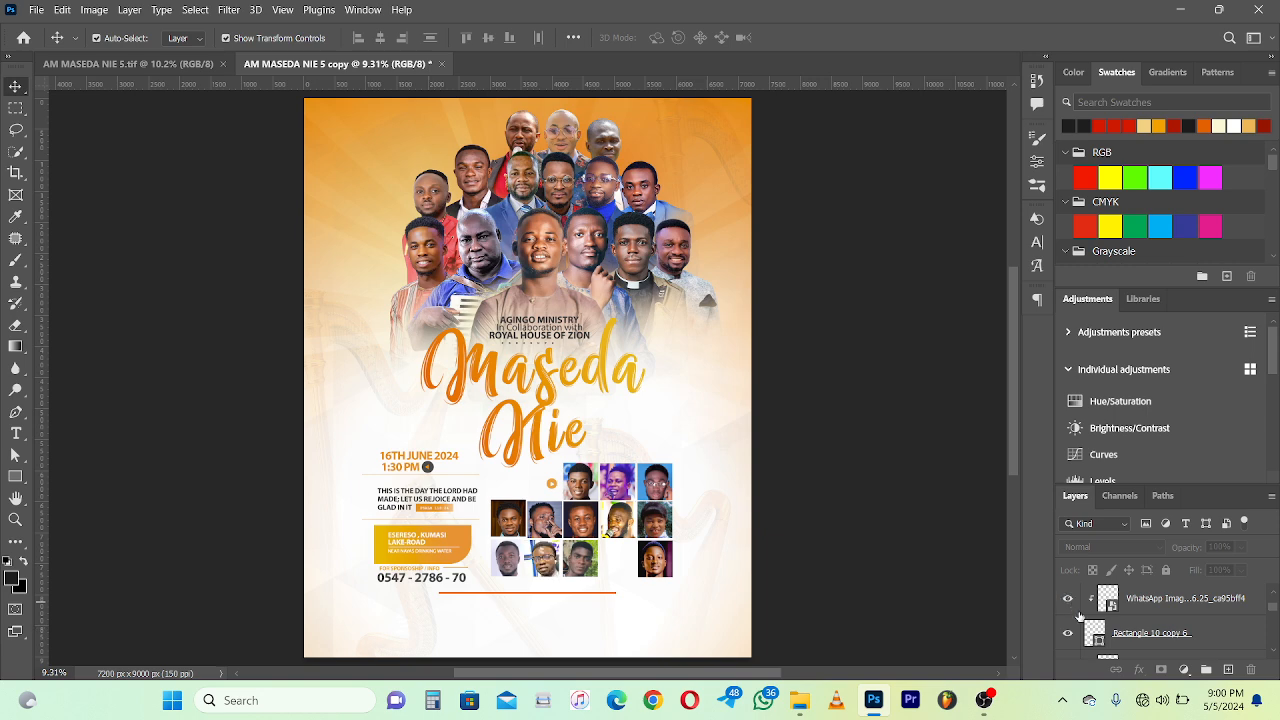
Step: Reveal the fourth frame of the grid's bottom row and its clipped photo
{"action": "scroll", "coordinate": [1074, 630], "scroll_direction": "down", "scroll_amount": 3}
{"action": "left_click", "coordinate": [1071, 632]}
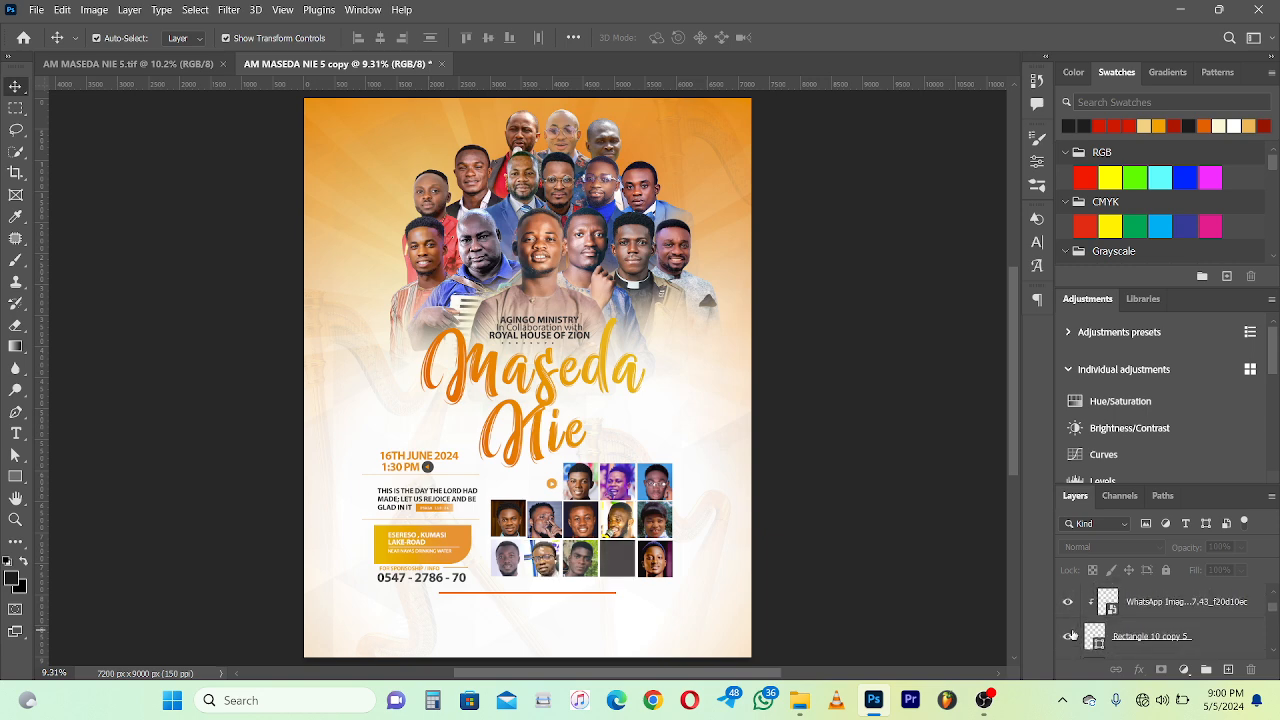
{"action": "left_click", "coordinate": [1068, 599]}
{"action": "scroll", "coordinate": [1070, 606], "scroll_direction": "down", "scroll_amount": 3}
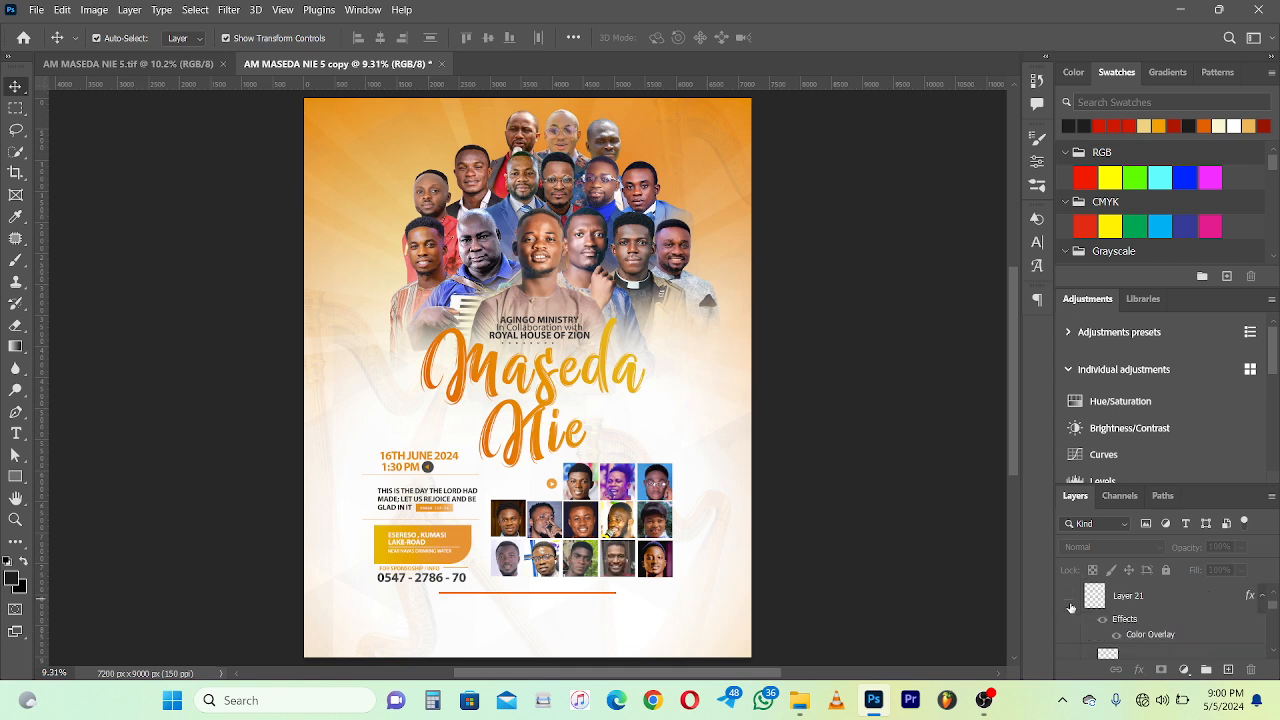
{"action": "scroll", "coordinate": [1069, 610], "scroll_direction": "up", "scroll_amount": 3}
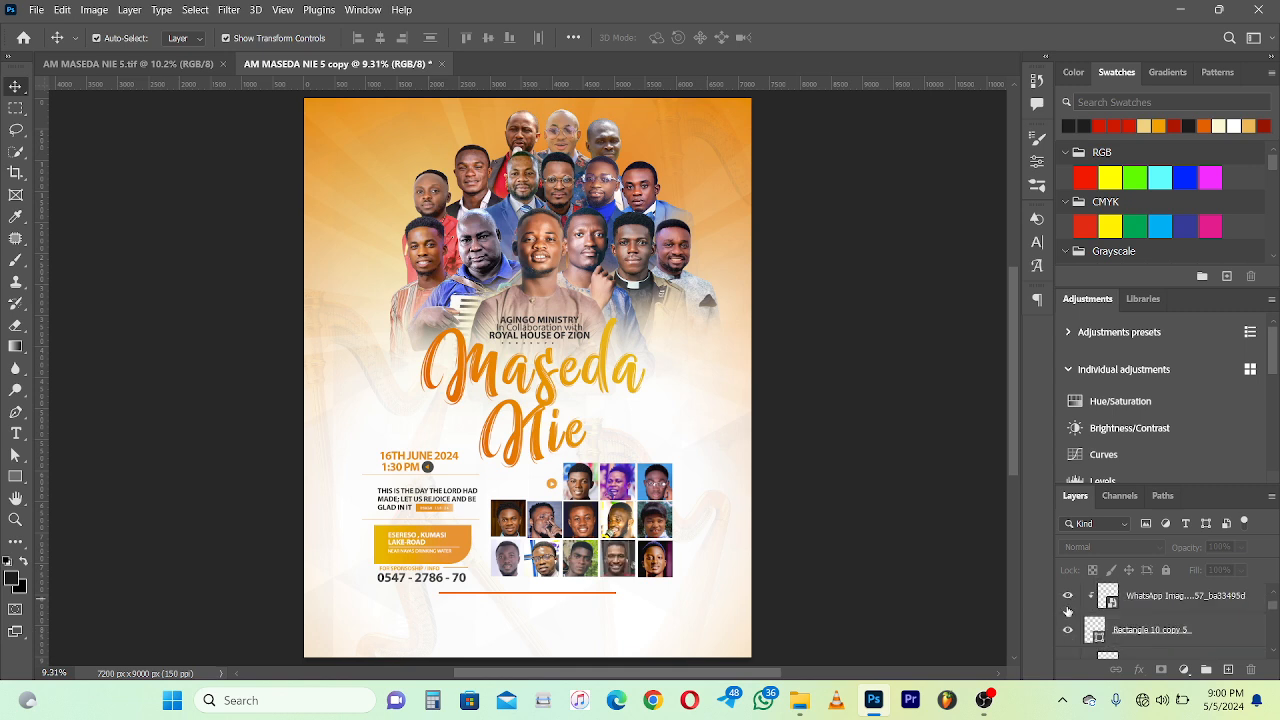
{"action": "scroll", "coordinate": [1068, 611], "scroll_direction": "down", "scroll_amount": 3}
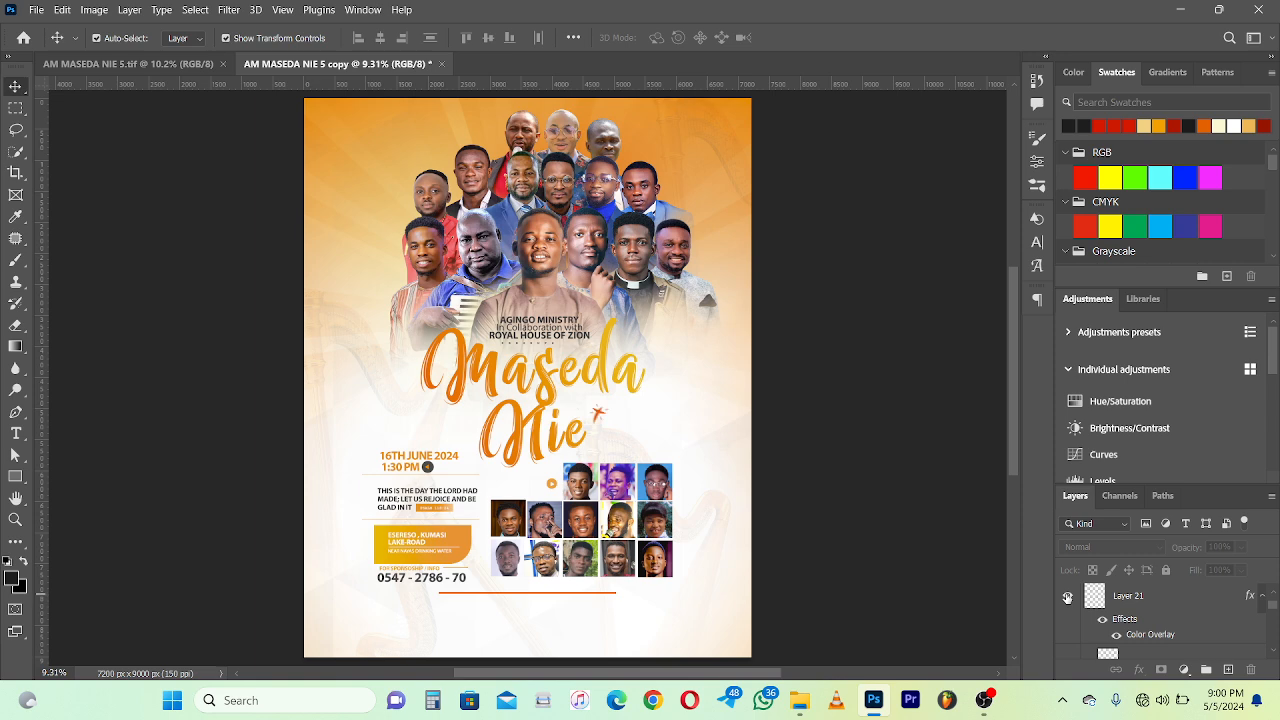
Step: Compare the title area and completed photo grid of the copy with the original flyer
{"action": "left_click", "coordinate": [100, 63]}
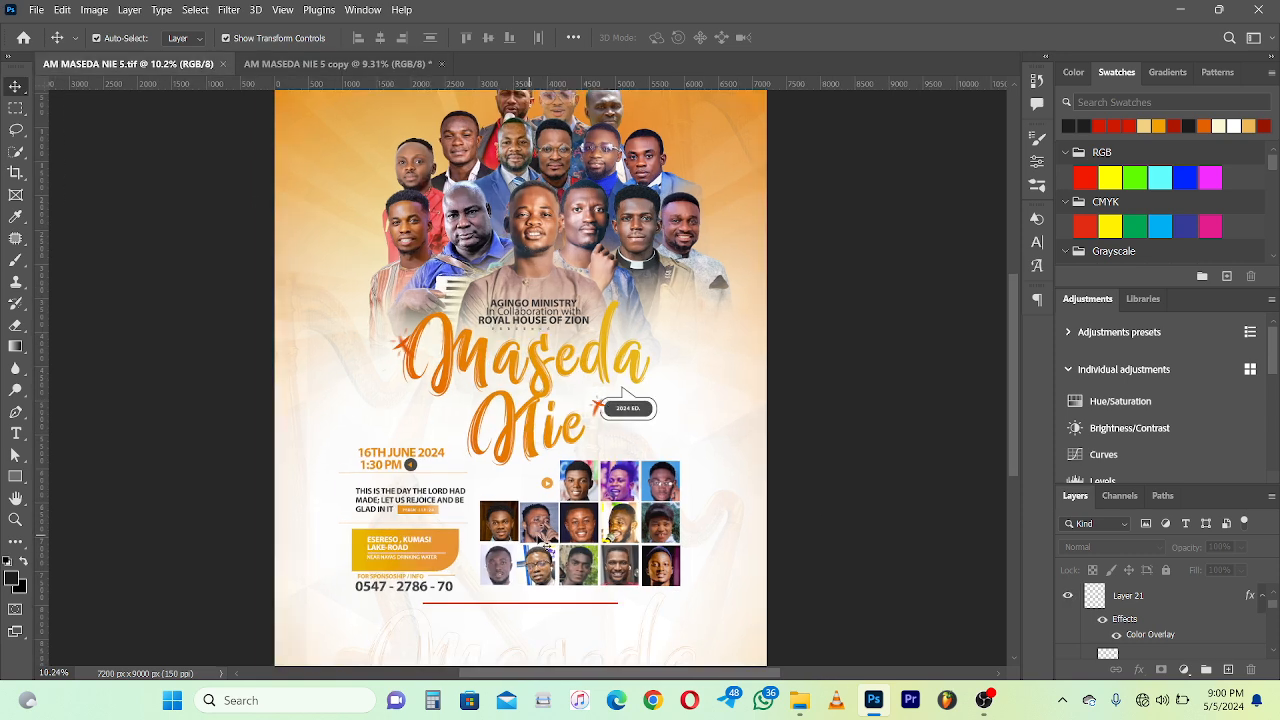
{"action": "left_click", "coordinate": [376, 63]}
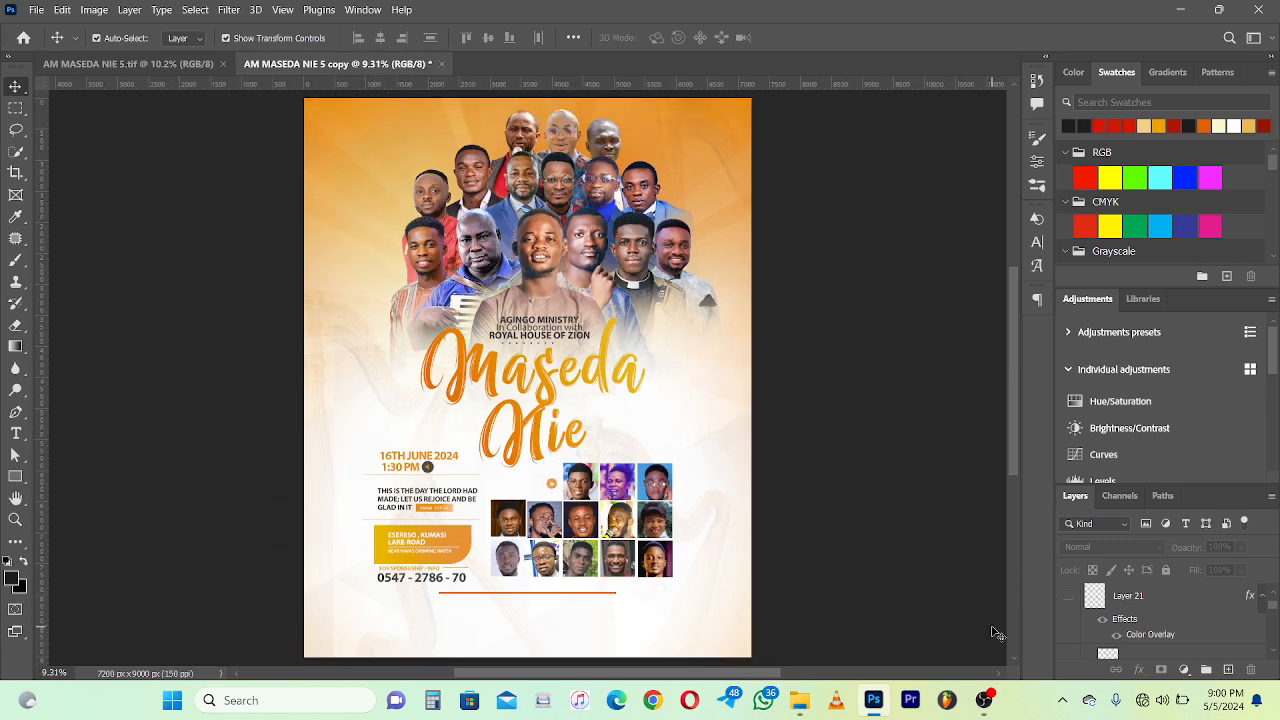
{"action": "scroll", "coordinate": [1187, 640], "scroll_direction": "down", "scroll_amount": 2}
{"action": "scroll", "coordinate": [1185, 637], "scroll_direction": "up", "scroll_amount": 2}
{"action": "scroll", "coordinate": [692, 434], "scroll_direction": "down", "scroll_amount": 4}
{"action": "scroll", "coordinate": [680, 425], "scroll_direction": "up", "scroll_amount": 2}
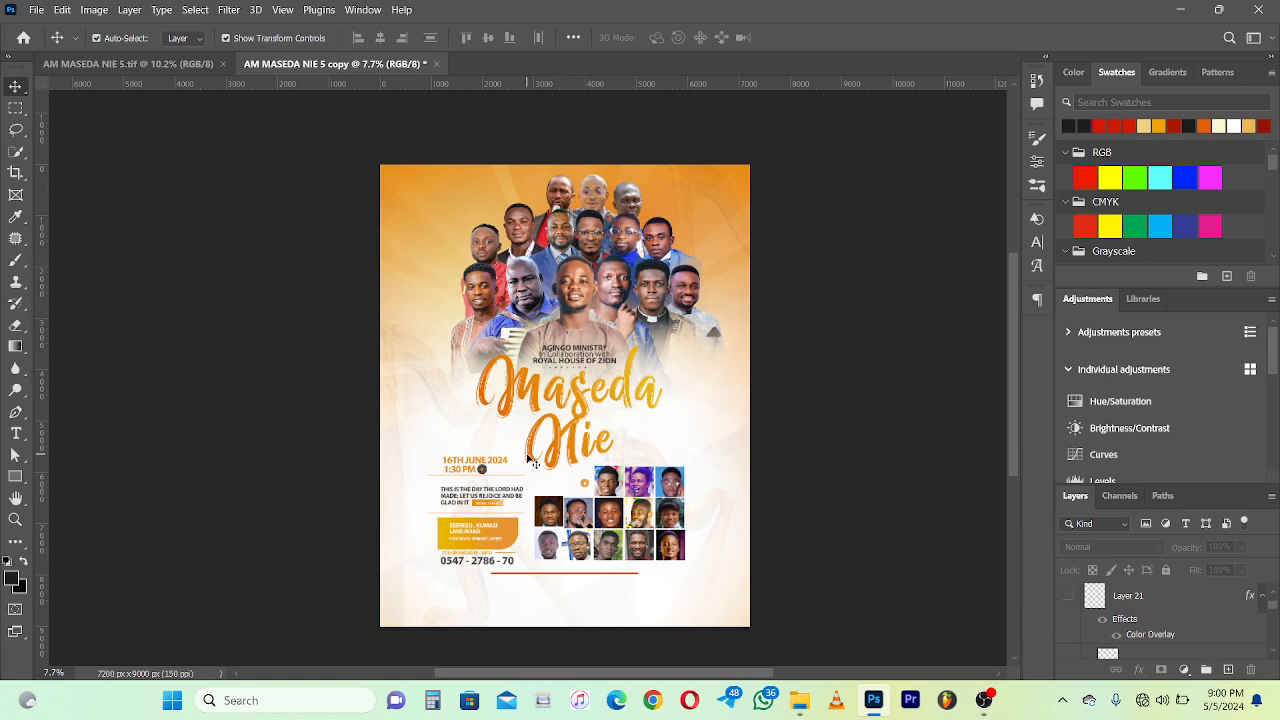
{"action": "scroll", "coordinate": [600, 448], "scroll_direction": "up", "scroll_amount": 3}
{"action": "scroll", "coordinate": [703, 436], "scroll_direction": "down", "scroll_amount": 2}
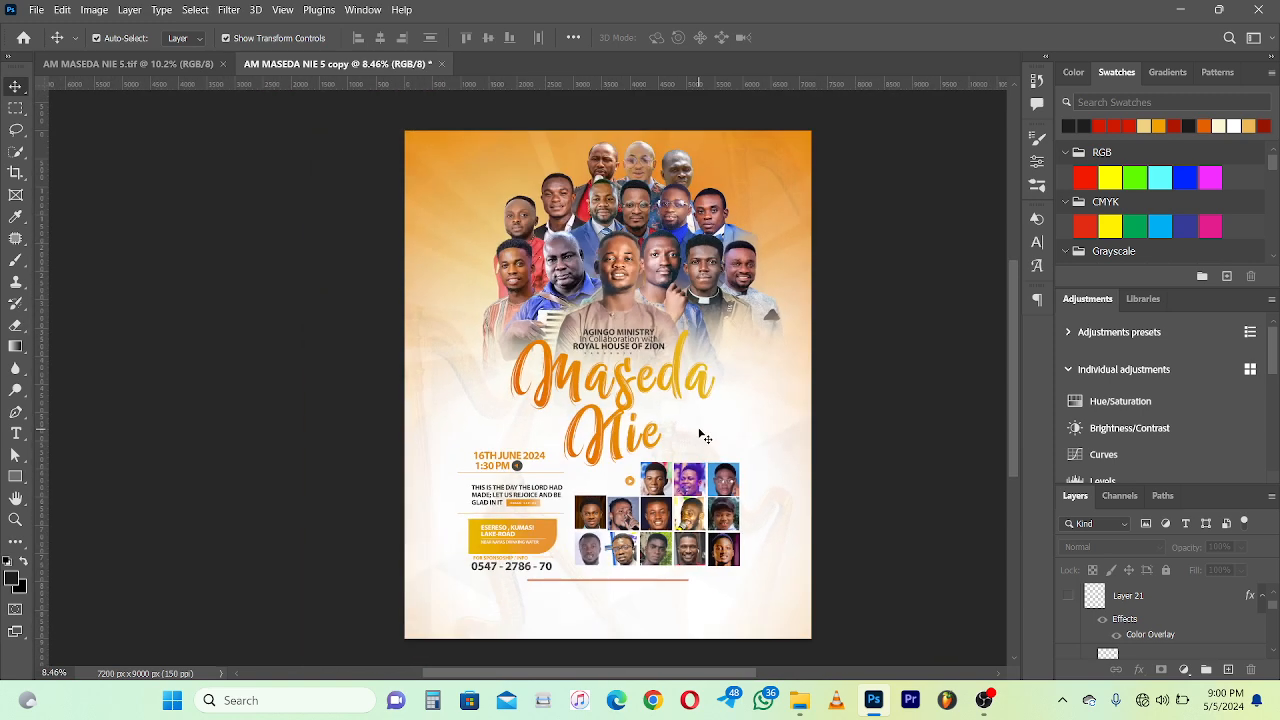
{"action": "scroll", "coordinate": [703, 436], "scroll_direction": "up", "scroll_amount": 2}
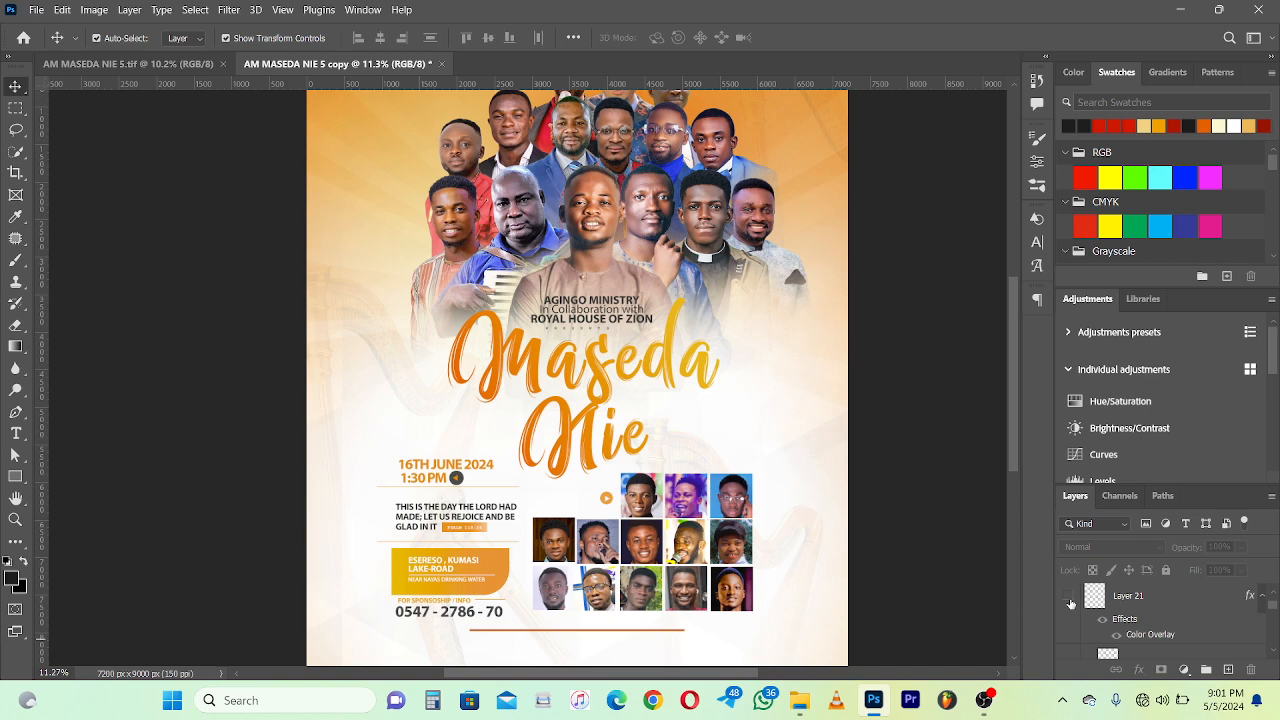
Step: Reveal the red star accents beside Nie and Maseda, on Layer 21 and Layer 21 copy
{"action": "left_click", "coordinate": [1069, 598]}
{"action": "scroll", "coordinate": [646, 408], "scroll_direction": "down", "scroll_amount": 5}
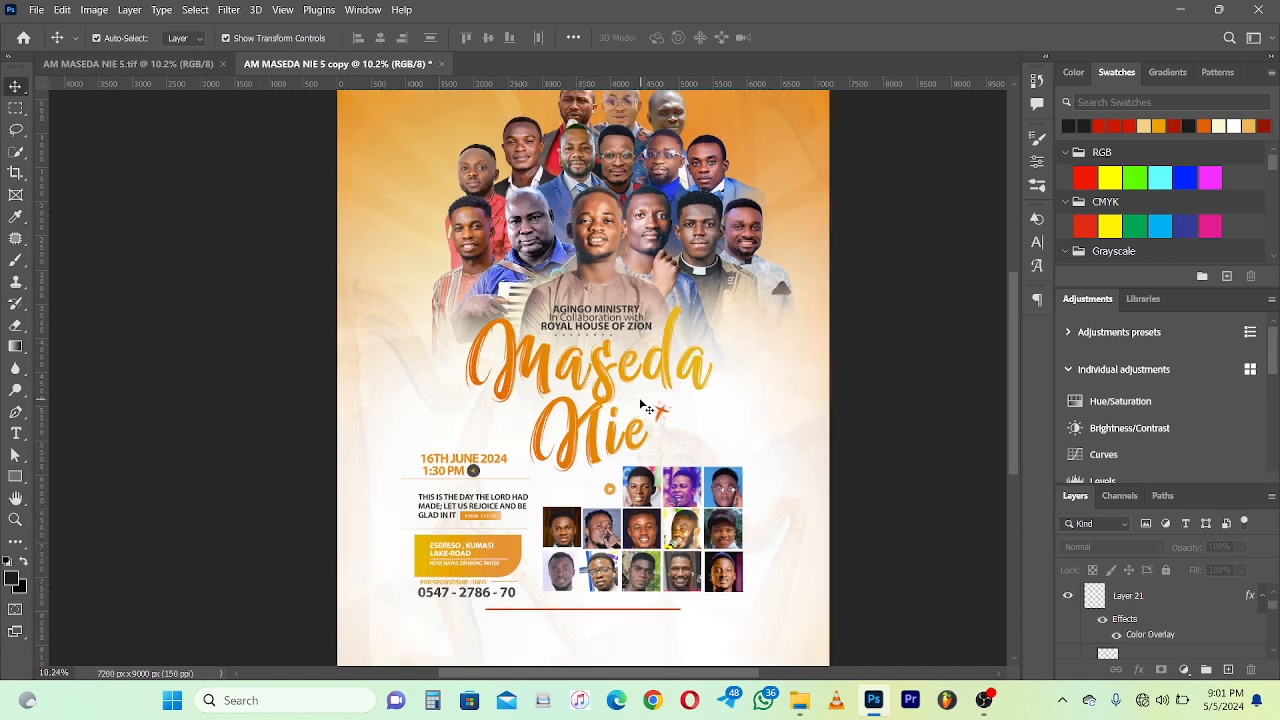
{"action": "scroll", "coordinate": [646, 408], "scroll_direction": "up", "scroll_amount": 11}
{"action": "scroll", "coordinate": [504, 434], "scroll_direction": "down", "scroll_amount": 9}
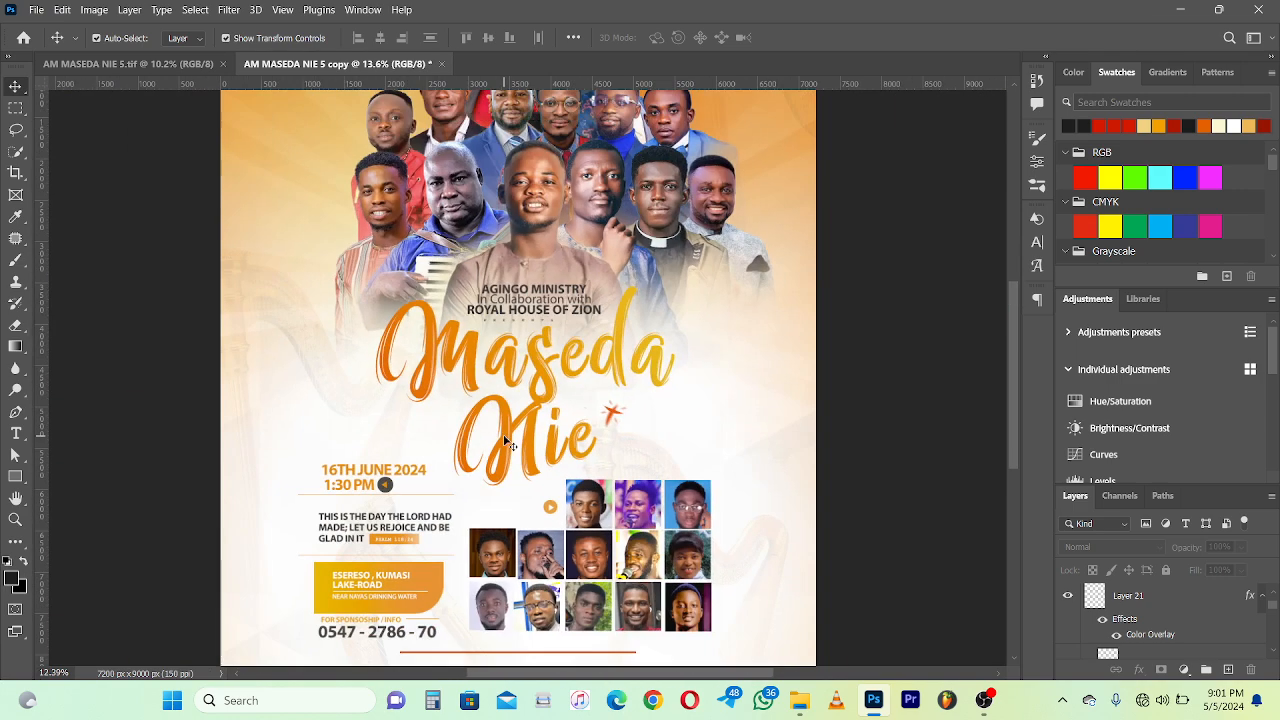
{"action": "scroll", "coordinate": [1142, 622], "scroll_direction": "up", "scroll_amount": 1}
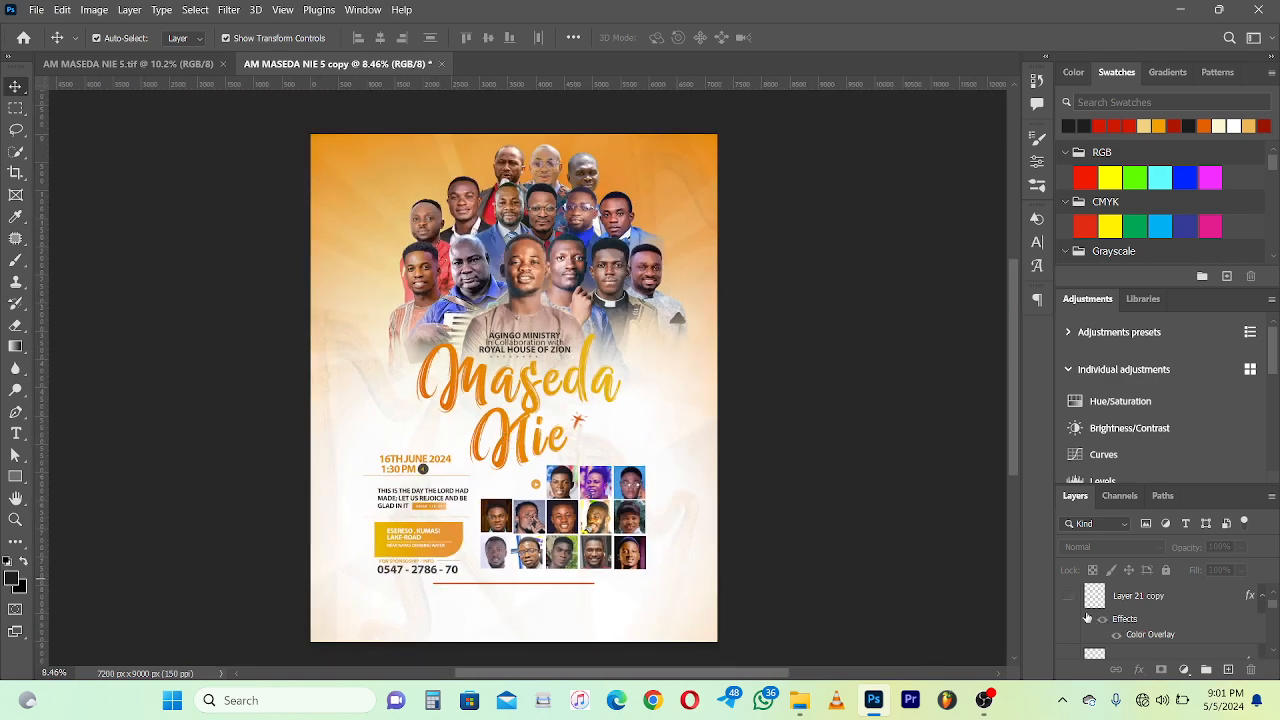
{"action": "scroll", "coordinate": [1095, 618], "scroll_direction": "down", "scroll_amount": 1}
{"action": "scroll", "coordinate": [1090, 615], "scroll_direction": "up", "scroll_amount": 1}
{"action": "left_click", "coordinate": [1067, 597]}
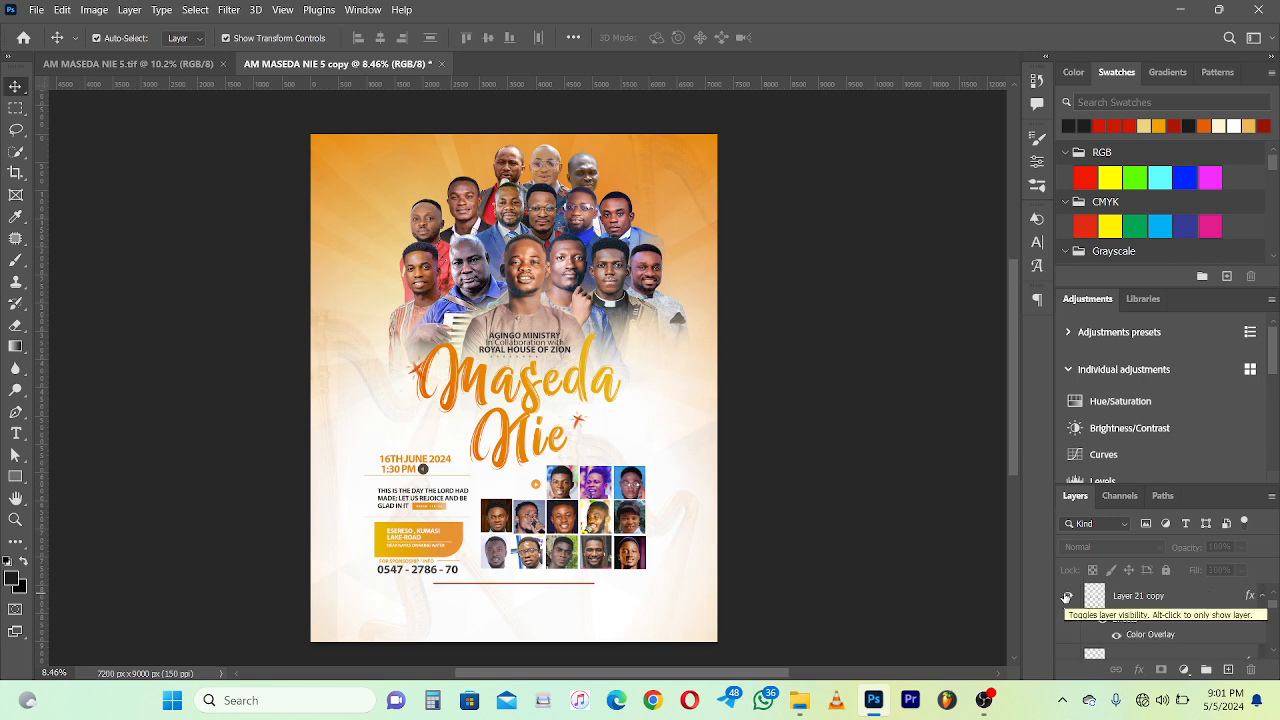
Step: Make the Rectangle 2 speech-bubble outline beside Nie visible
{"action": "scroll", "coordinate": [1092, 616], "scroll_direction": "up", "scroll_amount": 2}
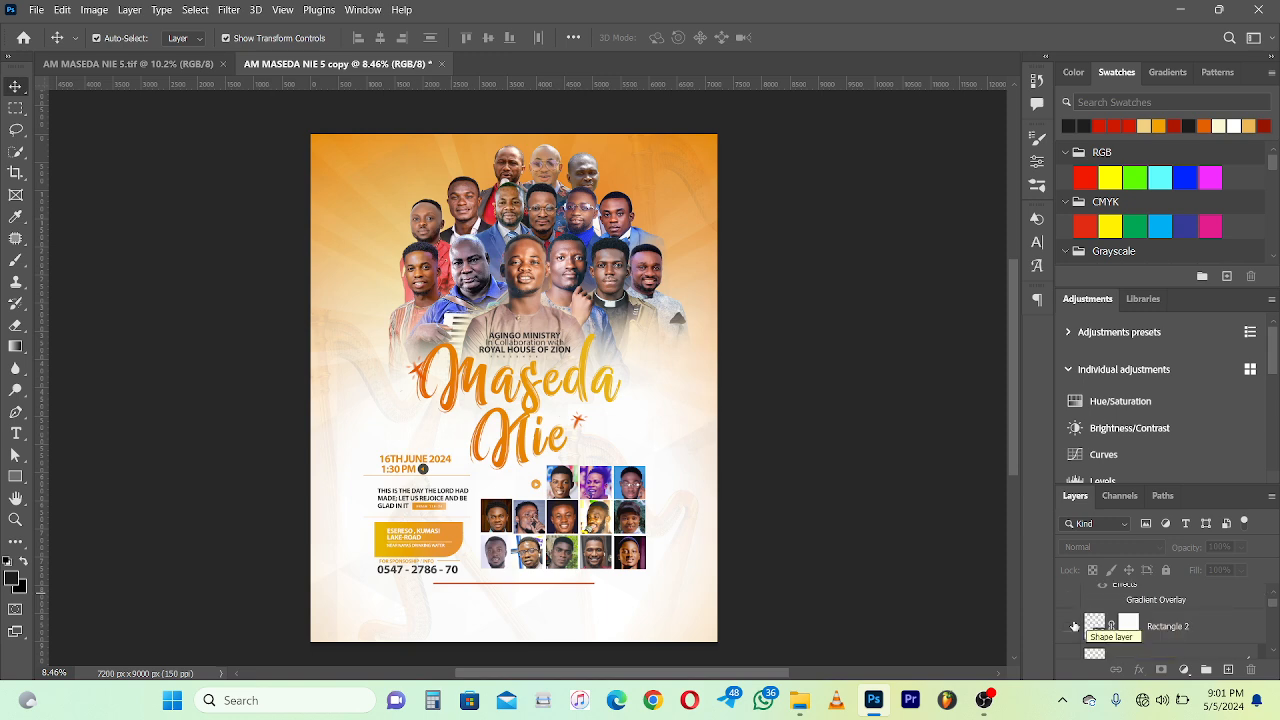
{"action": "left_click", "coordinate": [1070, 628]}
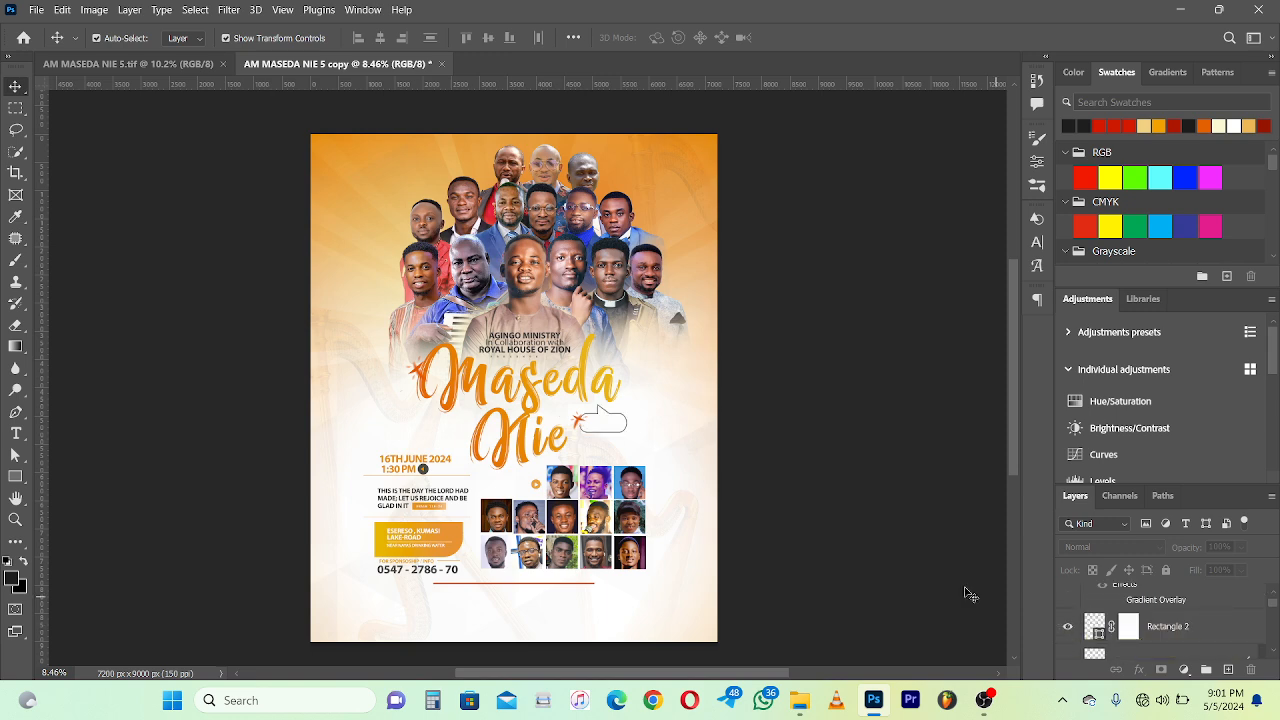
{"action": "scroll", "coordinate": [616, 418], "scroll_direction": "up", "scroll_amount": 3}
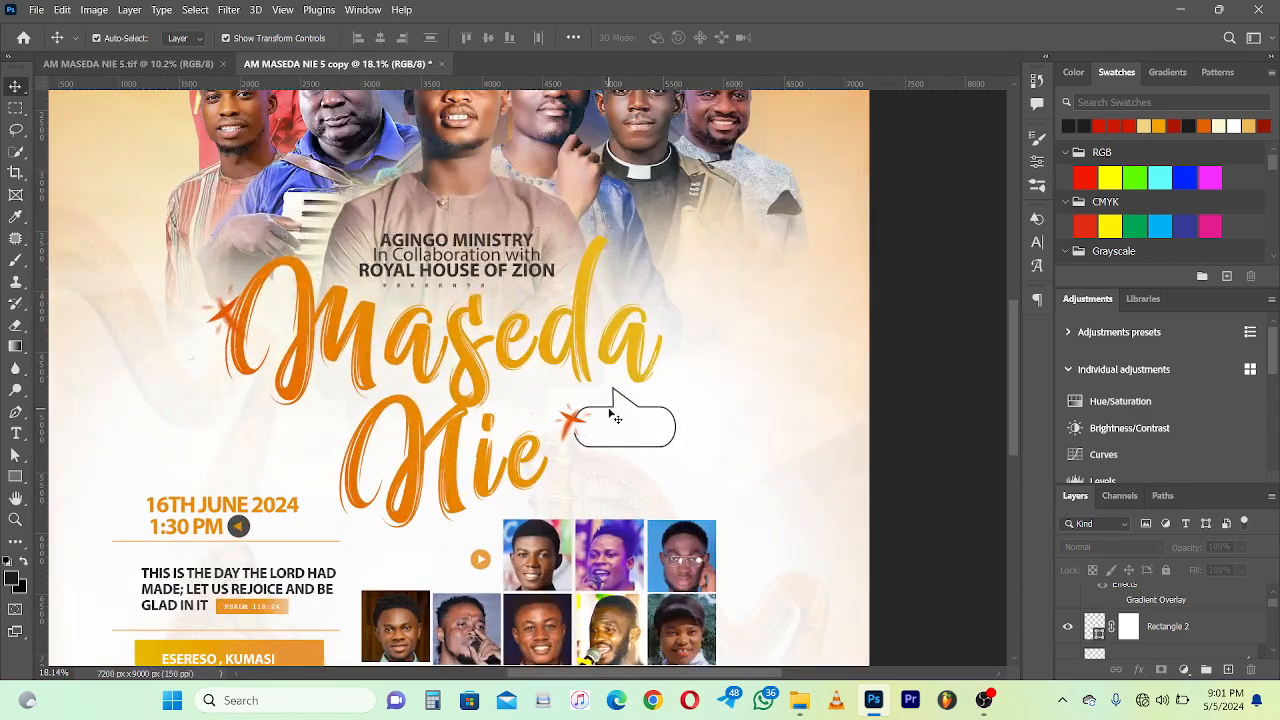
Step: Examine the edition badge beside Nie in the original flyer, then return to the copy document
{"action": "left_click", "coordinate": [140, 64]}
{"action": "scroll", "coordinate": [663, 400], "scroll_direction": "up", "scroll_amount": 5}
{"action": "scroll", "coordinate": [606, 404], "scroll_direction": "up", "scroll_amount": 4}
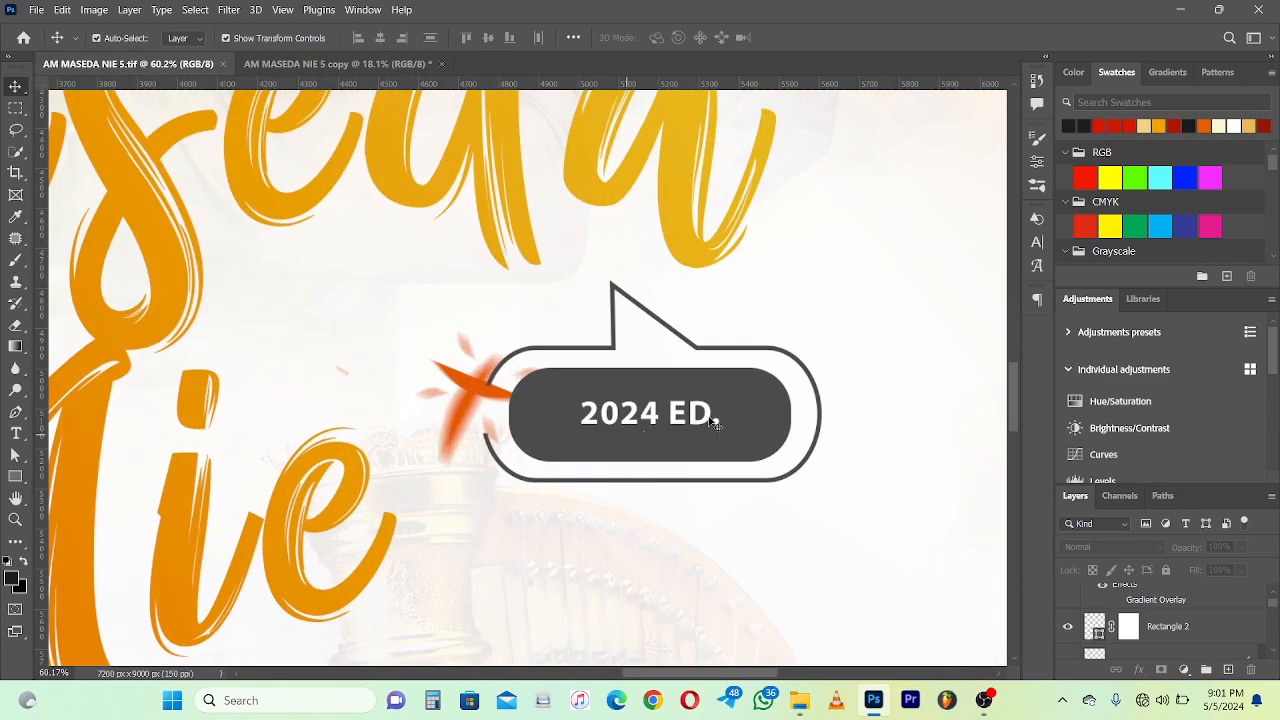
{"action": "scroll", "coordinate": [512, 357], "scroll_direction": "down", "scroll_amount": 3}
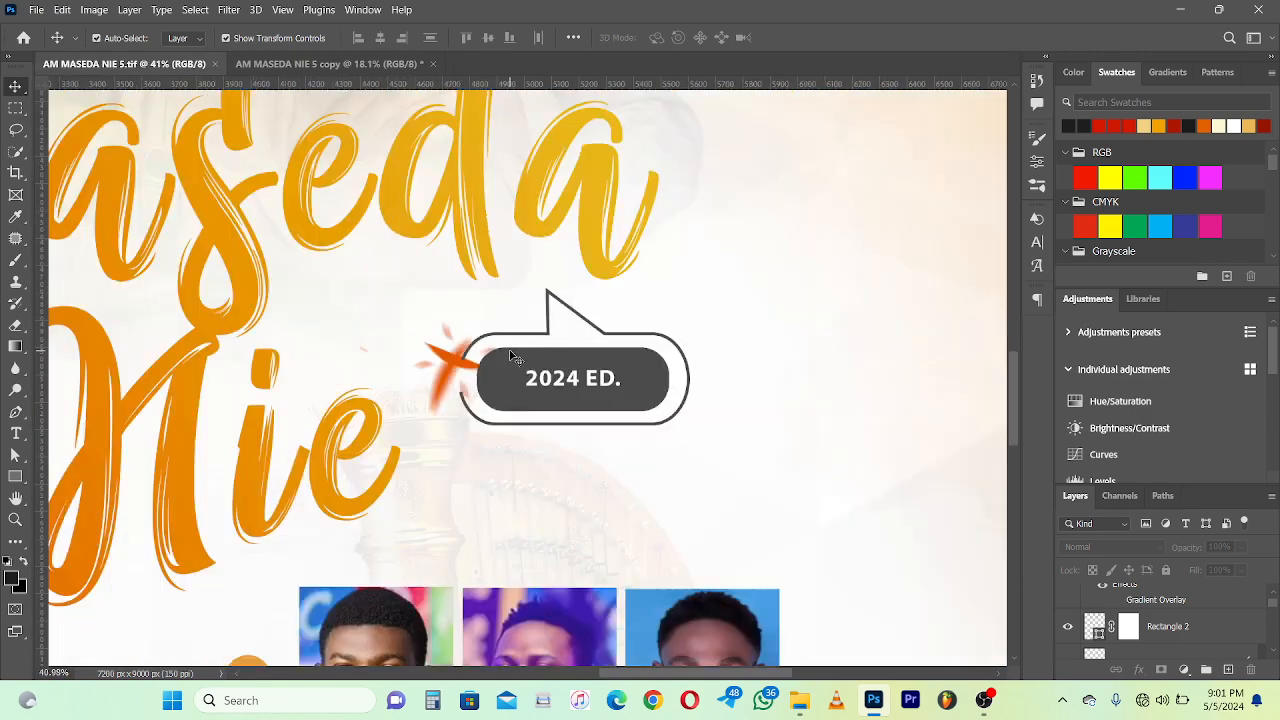
{"action": "left_click", "coordinate": [286, 64]}
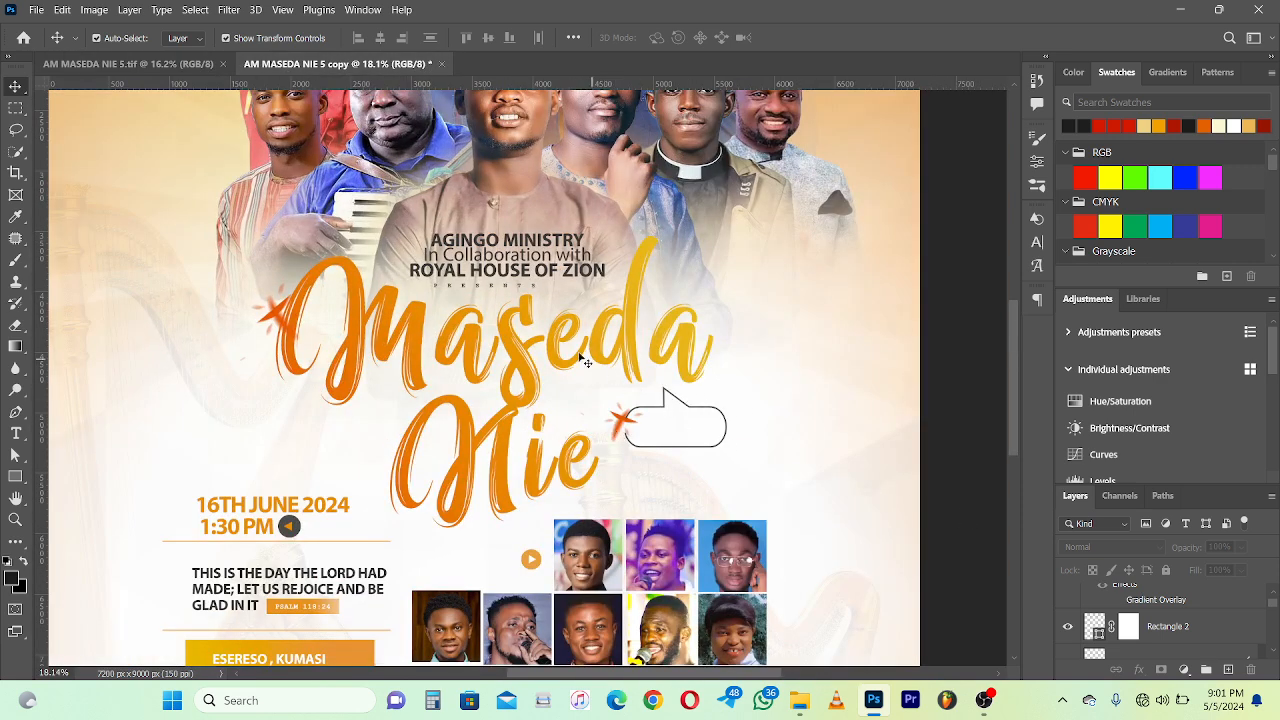
Step: Reveal the dark Rectangle 3 pill inside the speech bubble and its 2024 ED. text
{"action": "scroll", "coordinate": [1080, 634], "scroll_direction": "up", "scroll_amount": 2}
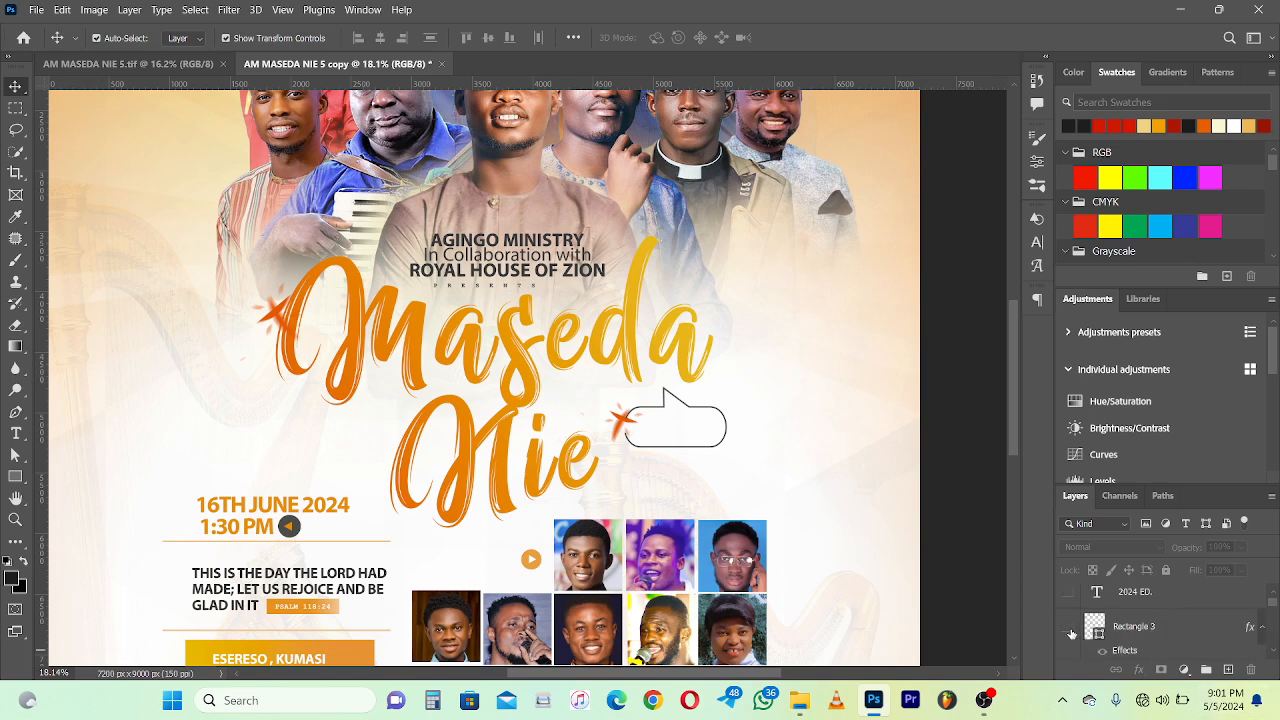
{"action": "left_click", "coordinate": [1069, 631]}
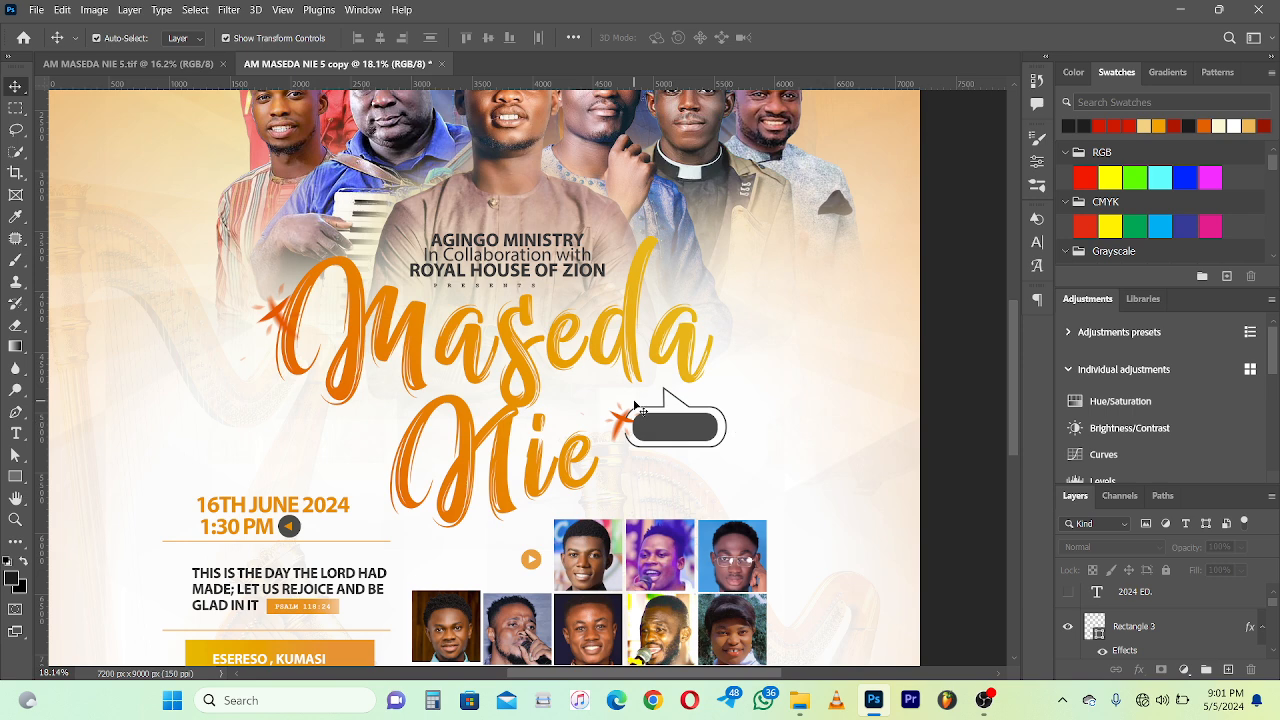
{"action": "left_click", "coordinate": [1069, 594]}
{"action": "scroll", "coordinate": [1126, 613], "scroll_direction": "up", "scroll_amount": 2}
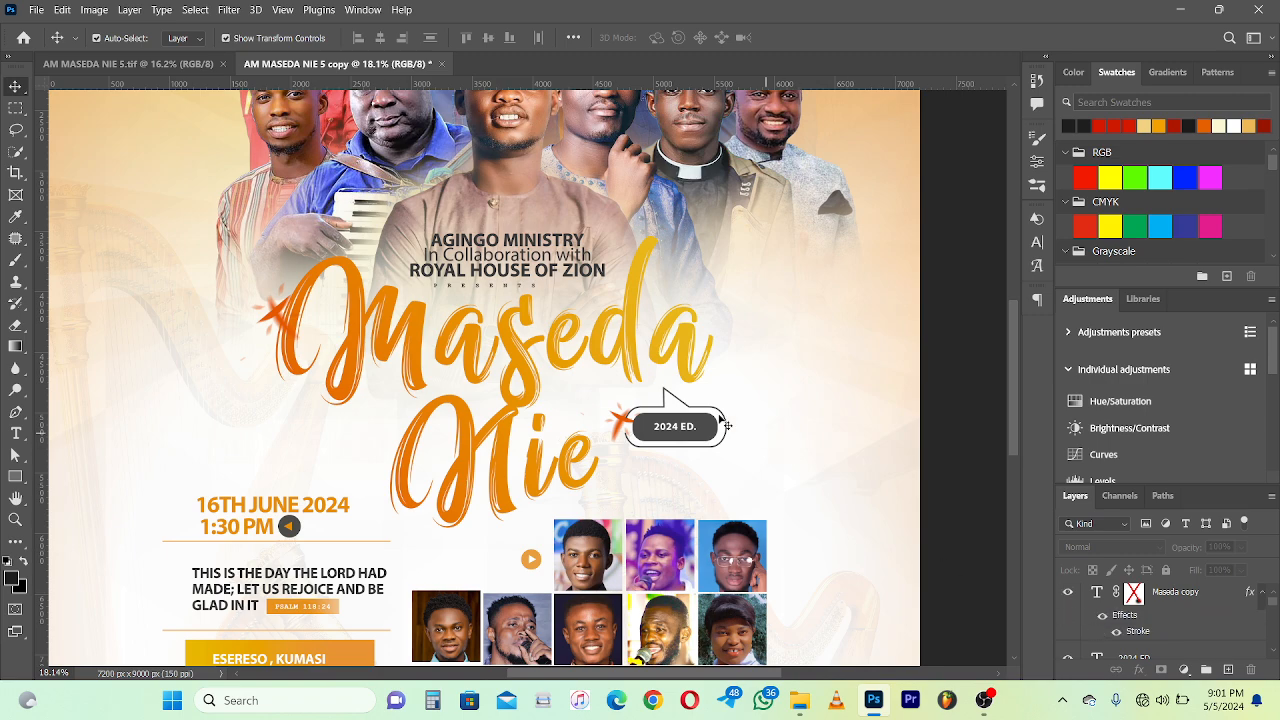
Step: Select the Rectangle 2 speech-bubble outline around the 2024 ED. badge on the canvas
{"action": "scroll", "coordinate": [663, 400], "scroll_direction": "up", "scroll_amount": 4}
{"action": "scroll", "coordinate": [663, 414], "scroll_direction": "up", "scroll_amount": 1}
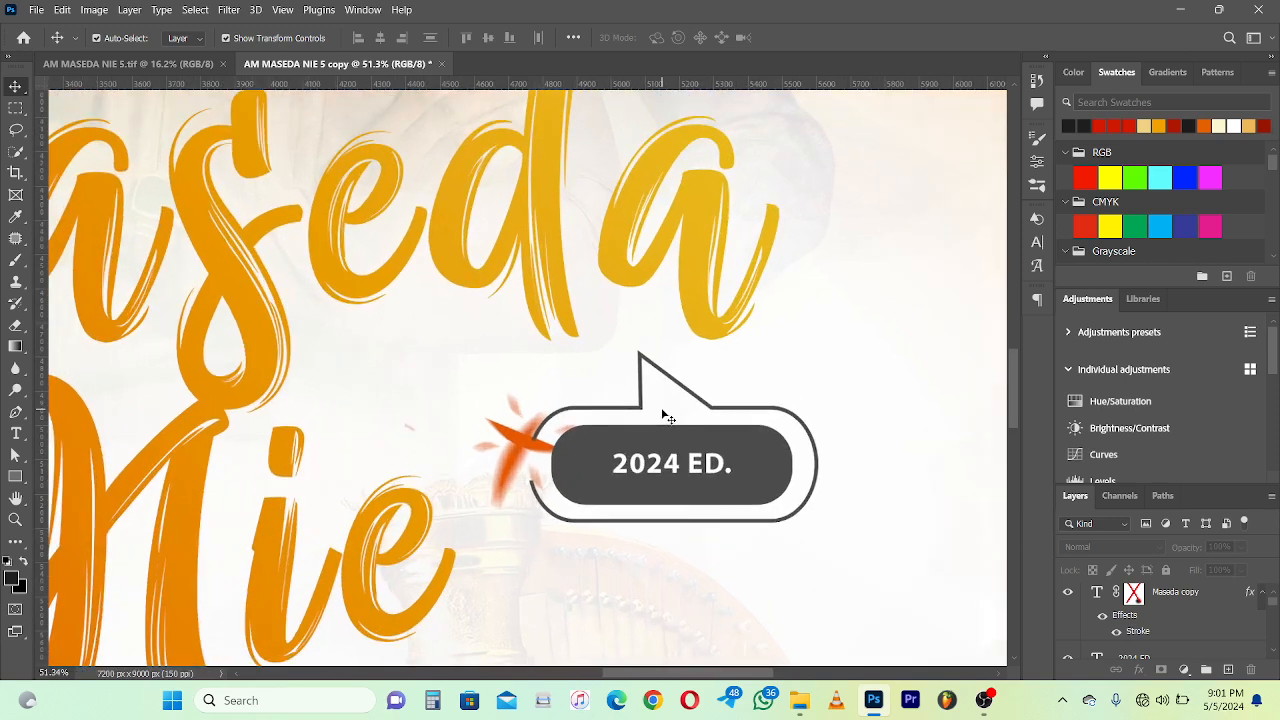
{"action": "left_click", "coordinate": [668, 417]}
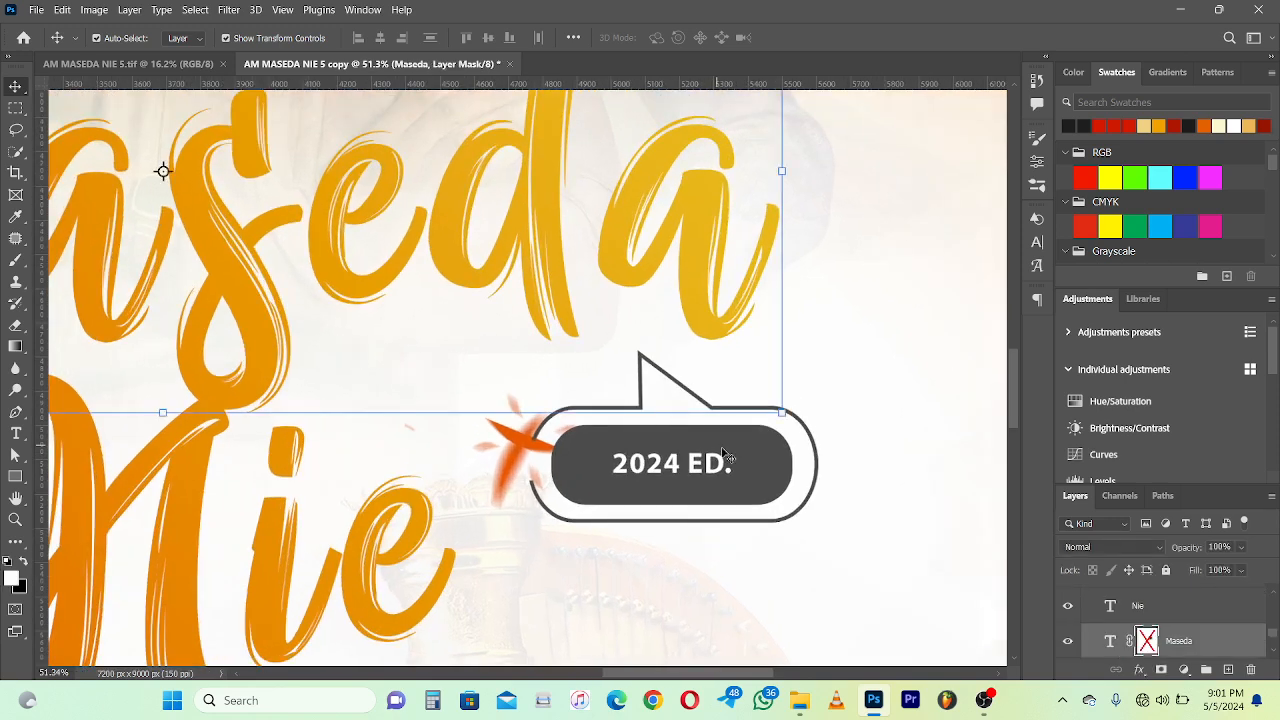
{"action": "left_click", "coordinate": [810, 466]}
{"action": "right_click", "coordinate": [763, 414]}
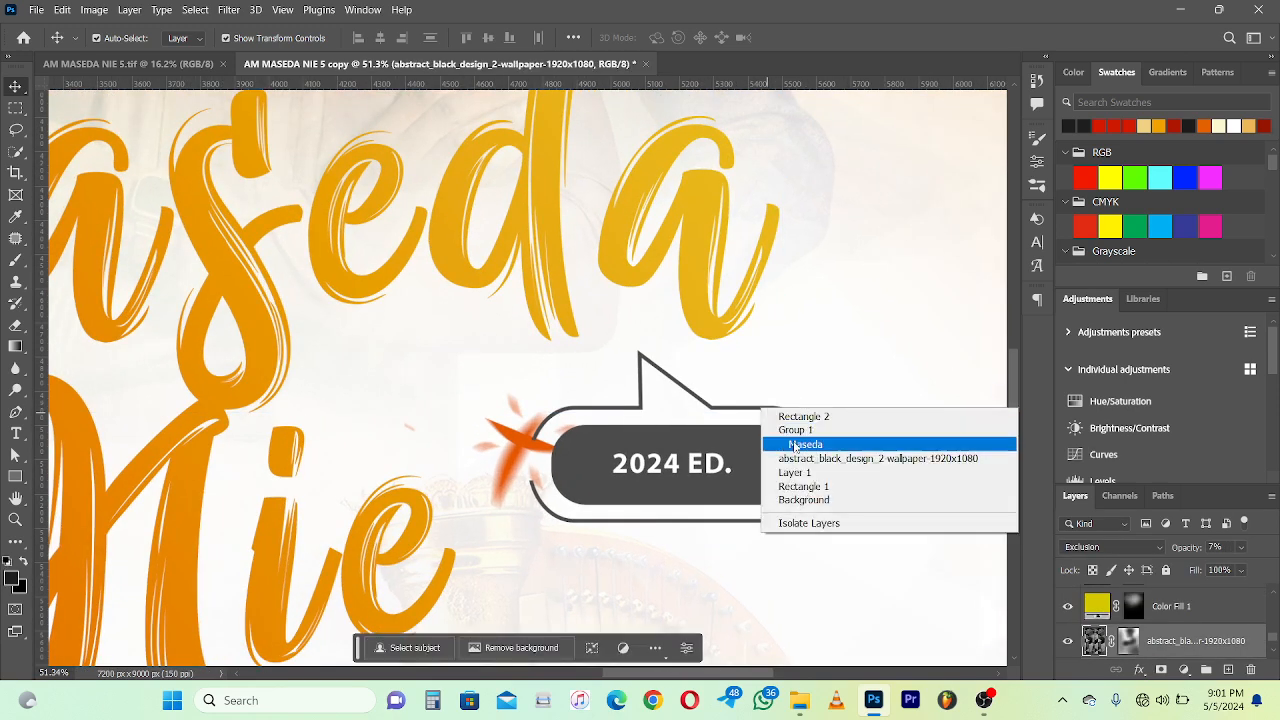
{"action": "left_click", "coordinate": [800, 444]}
{"action": "right_click", "coordinate": [810, 446]}
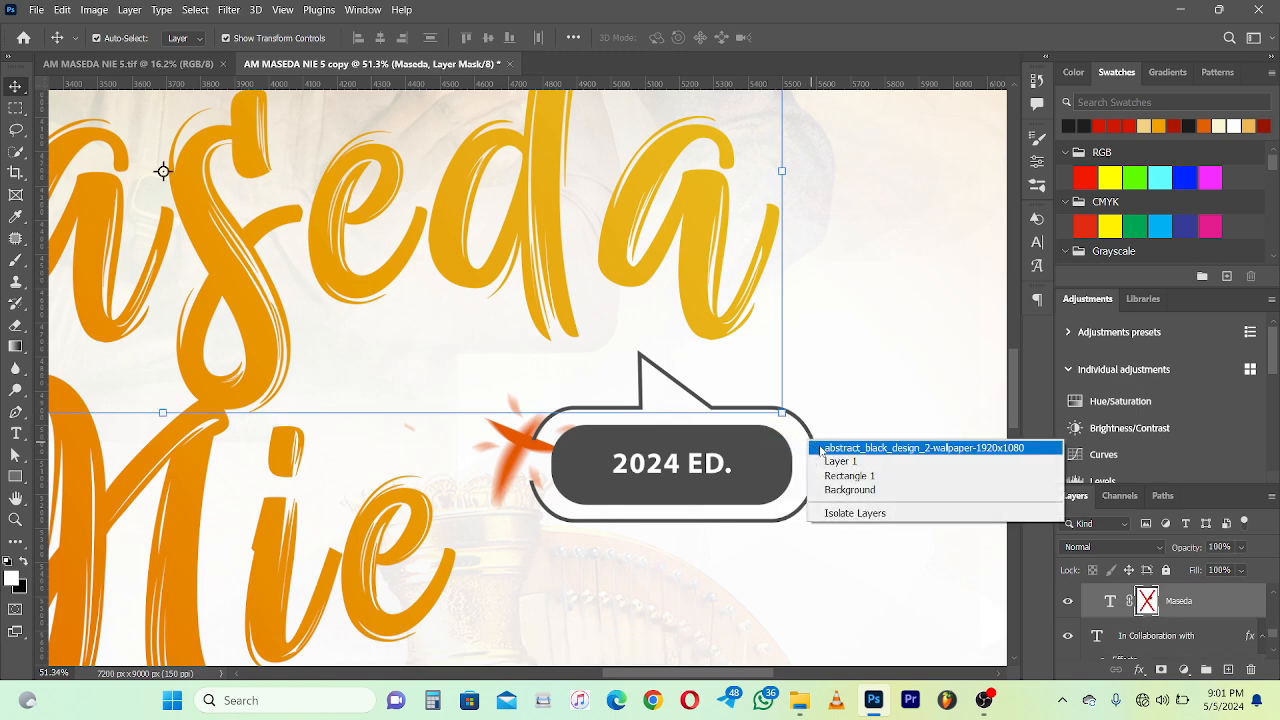
{"action": "left_click", "coordinate": [832, 460]}
{"action": "right_click", "coordinate": [780, 410]}
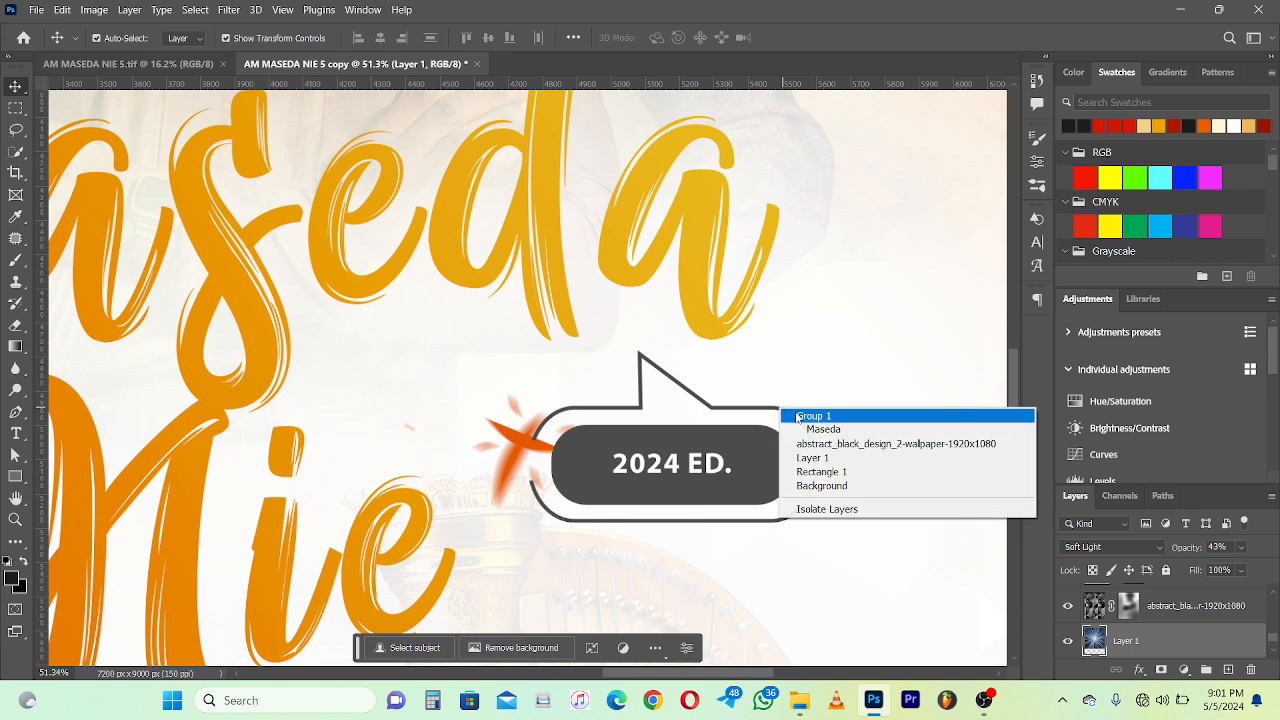
{"action": "left_click", "coordinate": [810, 428]}
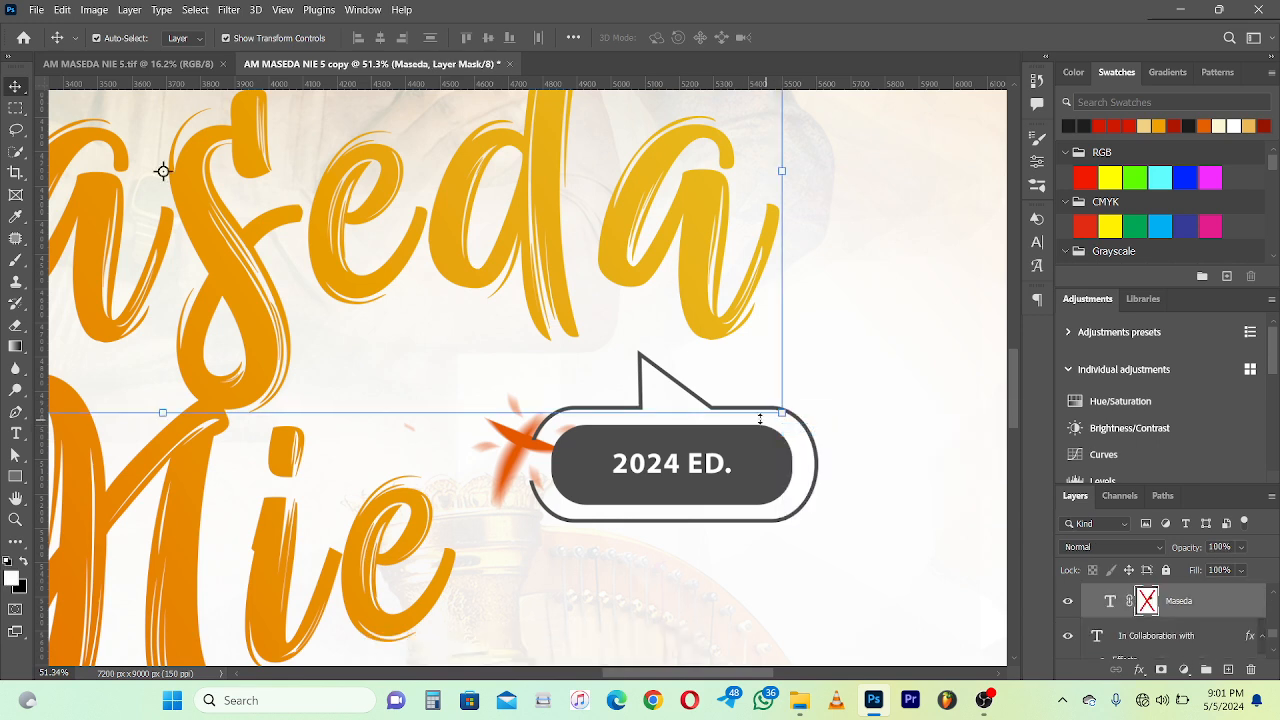
{"action": "left_click", "coordinate": [729, 525]}
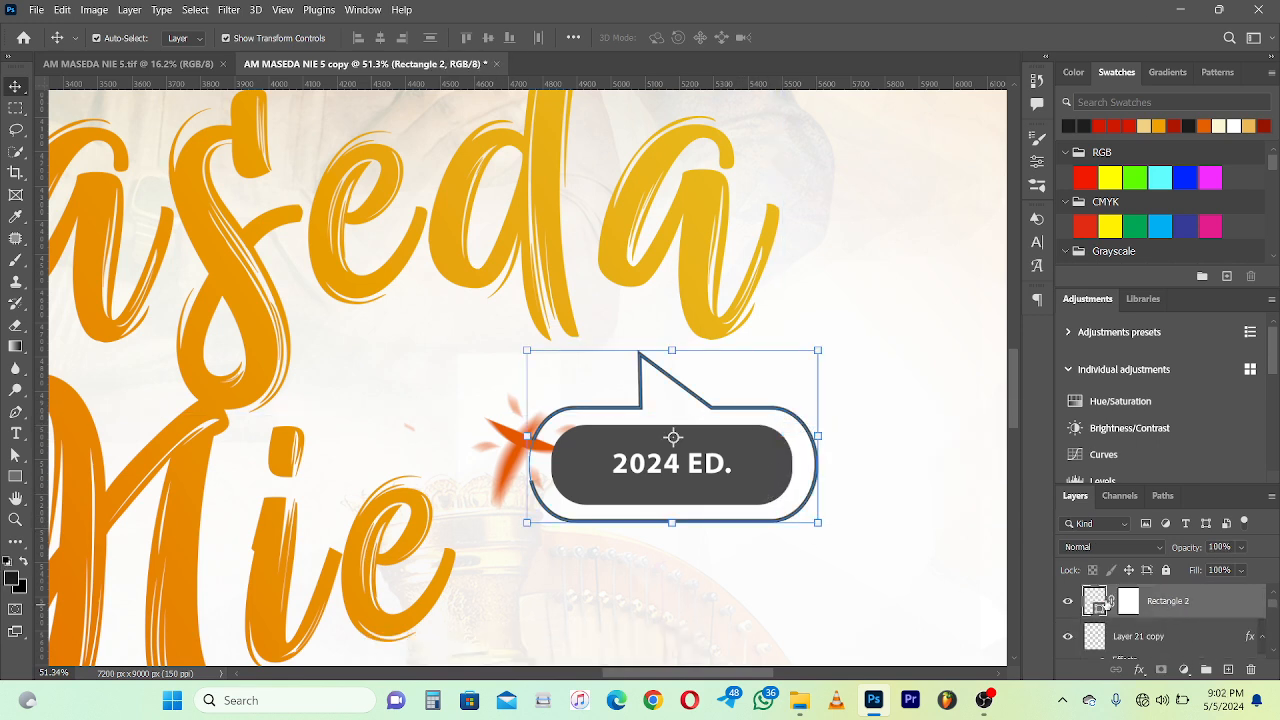
Step: Examine the Rectangle 2 speech-bubble outline around the 2024 ED. pill up close and check its shape fill options
{"action": "scroll", "coordinate": [686, 395], "scroll_direction": "up", "scroll_amount": 5, "text": "alt"}
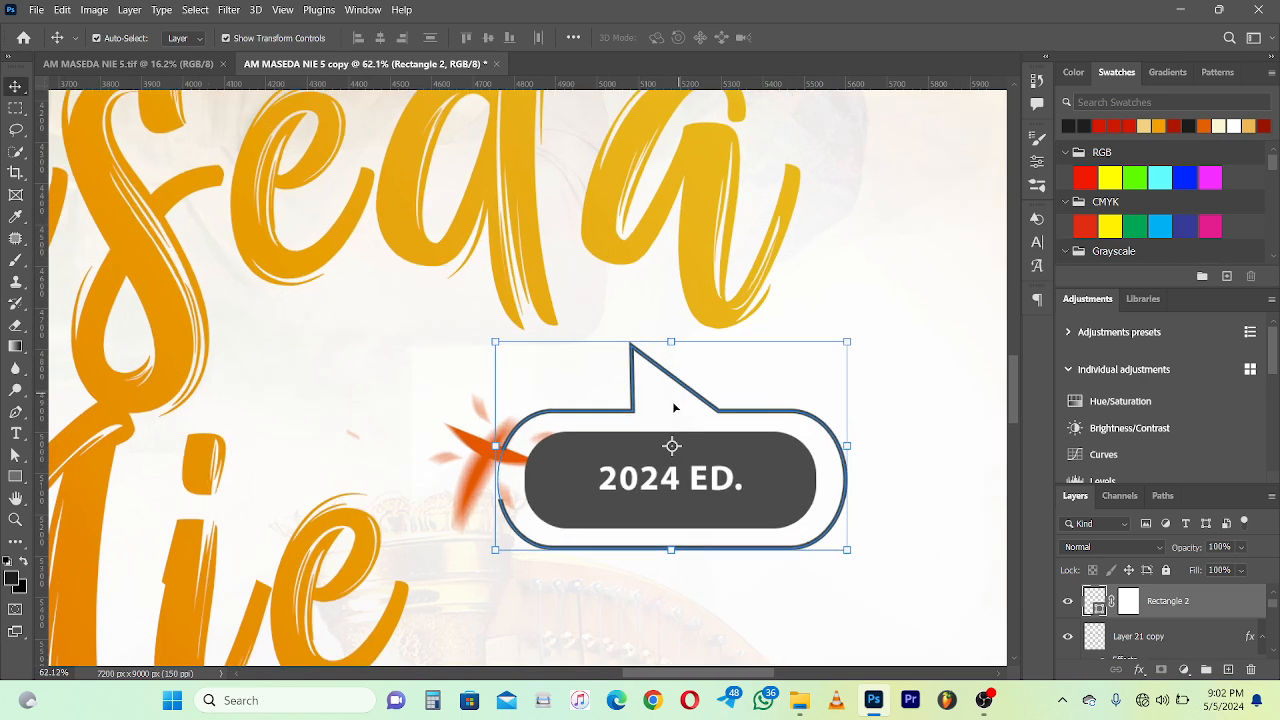
{"action": "key", "text": "a"}
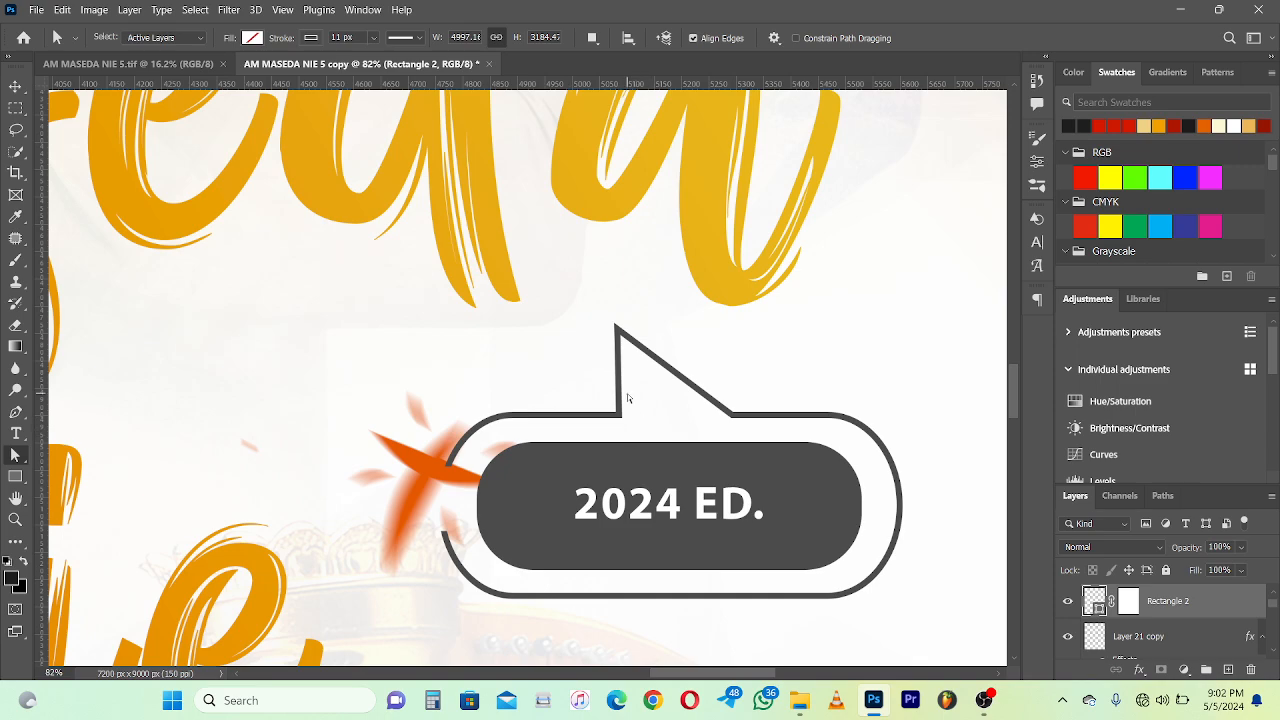
{"action": "key", "text": "v"}
{"action": "scroll", "coordinate": [628, 398], "scroll_direction": "down", "scroll_amount": 5, "text": "alt"}
{"action": "scroll", "coordinate": [640, 400], "scroll_direction": "up", "scroll_amount": 2, "text": "alt"}
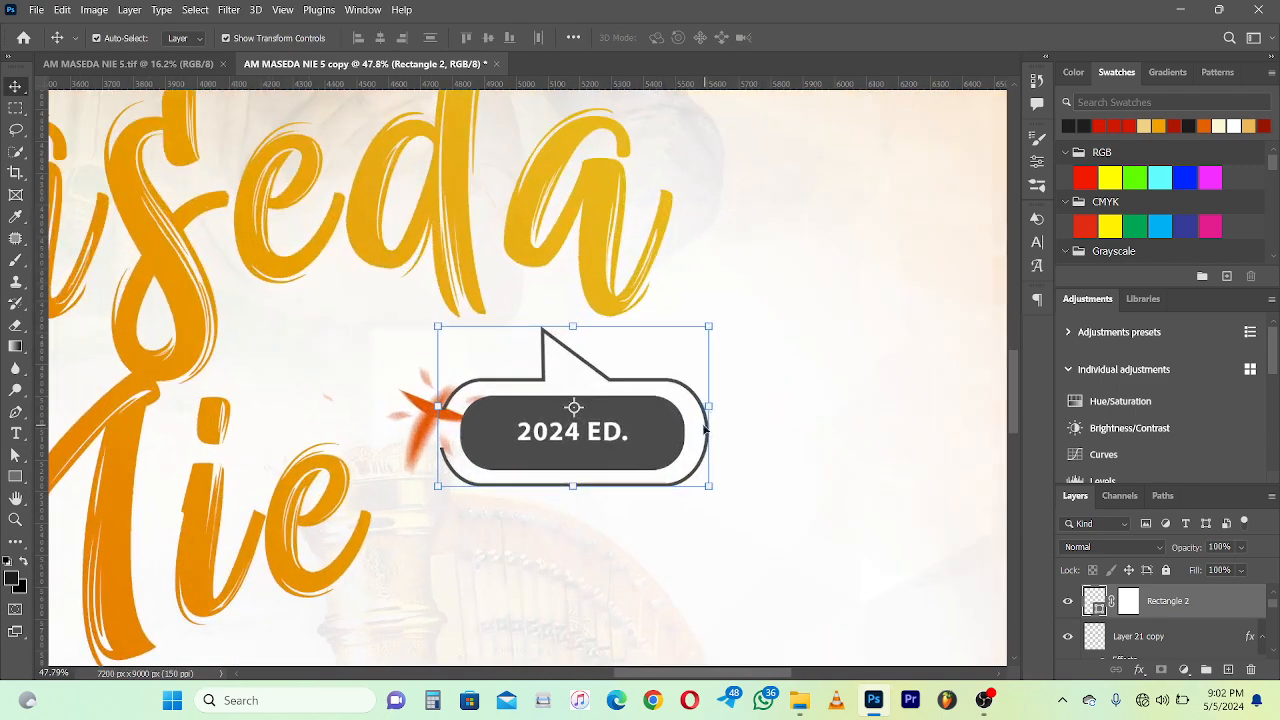
{"action": "scroll", "coordinate": [587, 412], "scroll_direction": "up", "scroll_amount": 5, "text": "alt"}
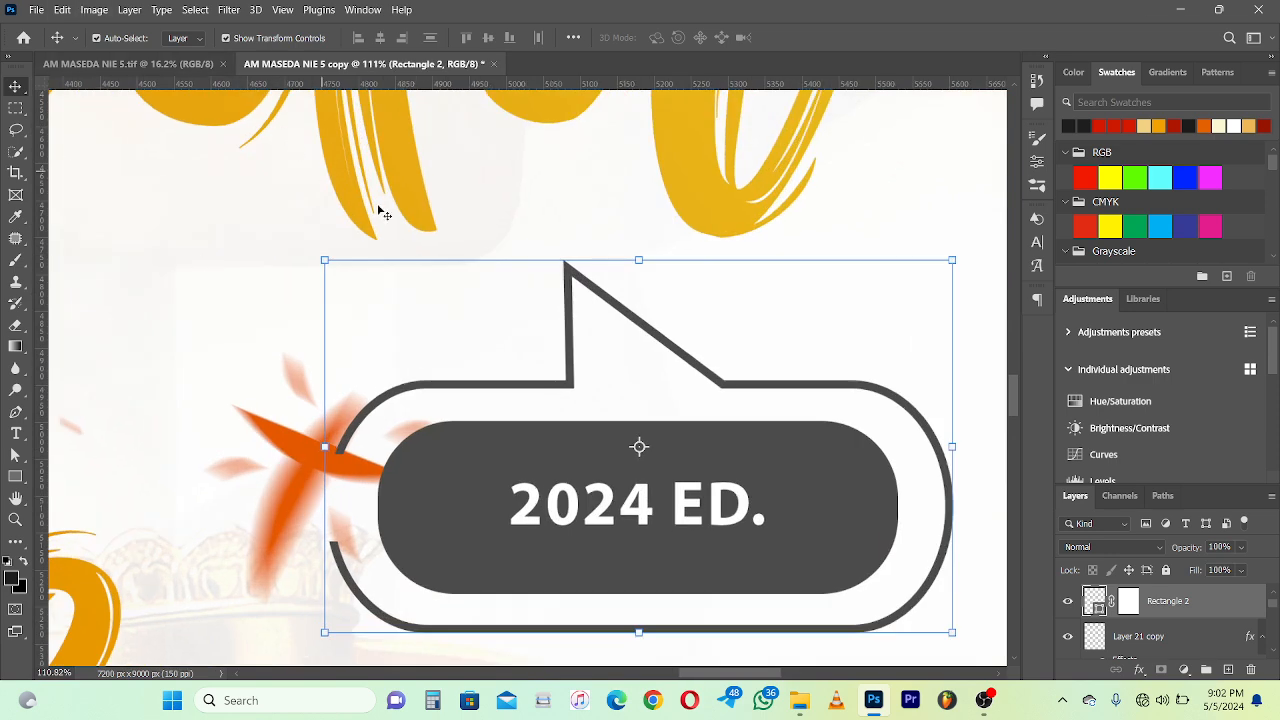
{"action": "key", "text": "u"}
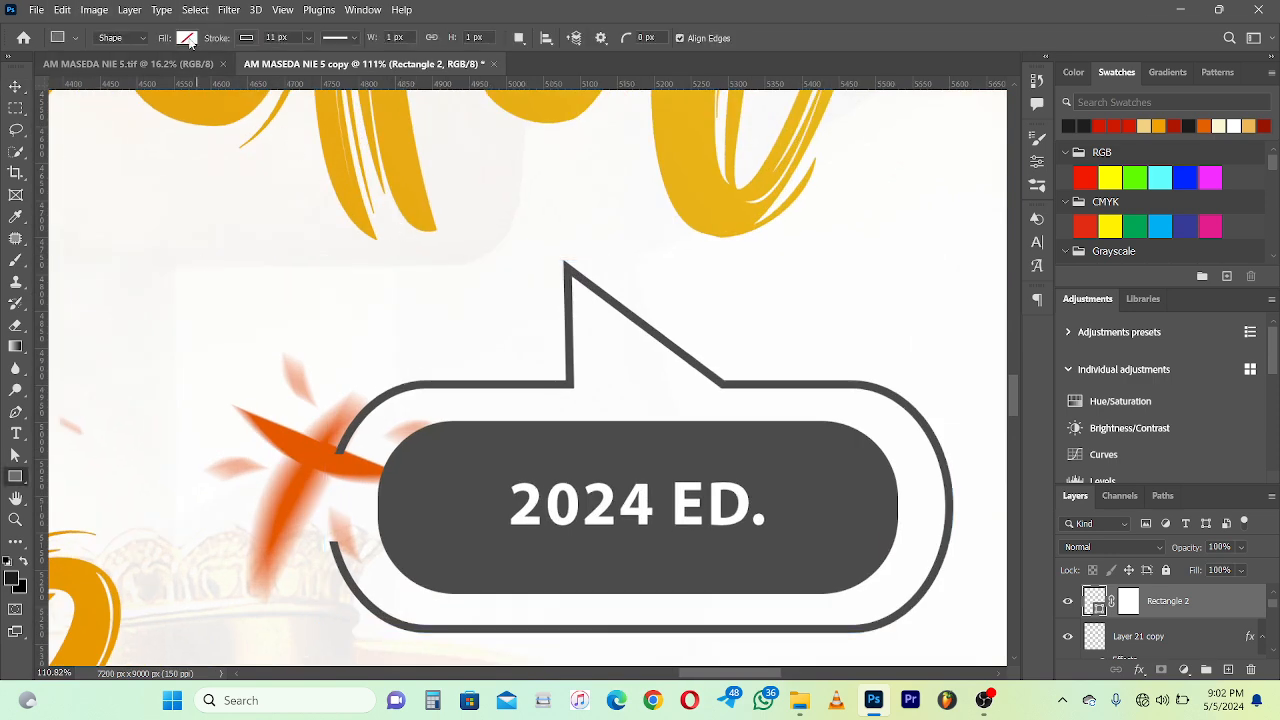
{"action": "left_click", "coordinate": [187, 38]}
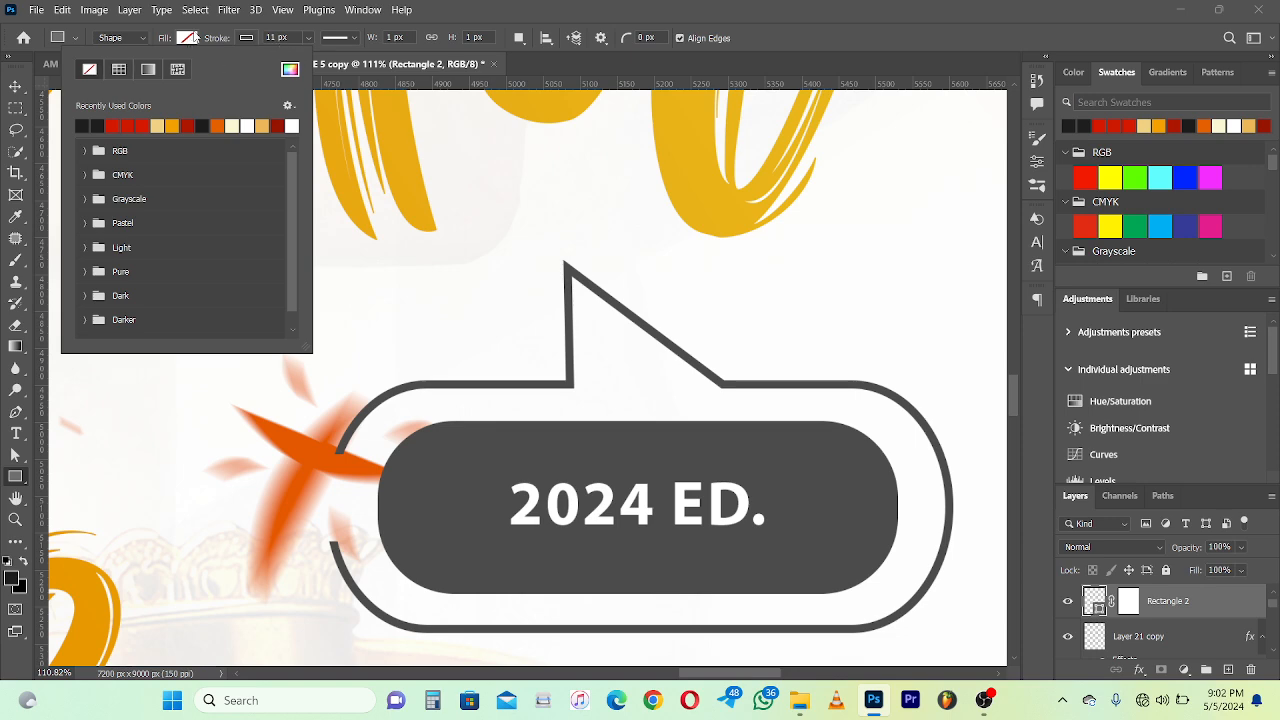
{"action": "left_click", "coordinate": [600, 6]}
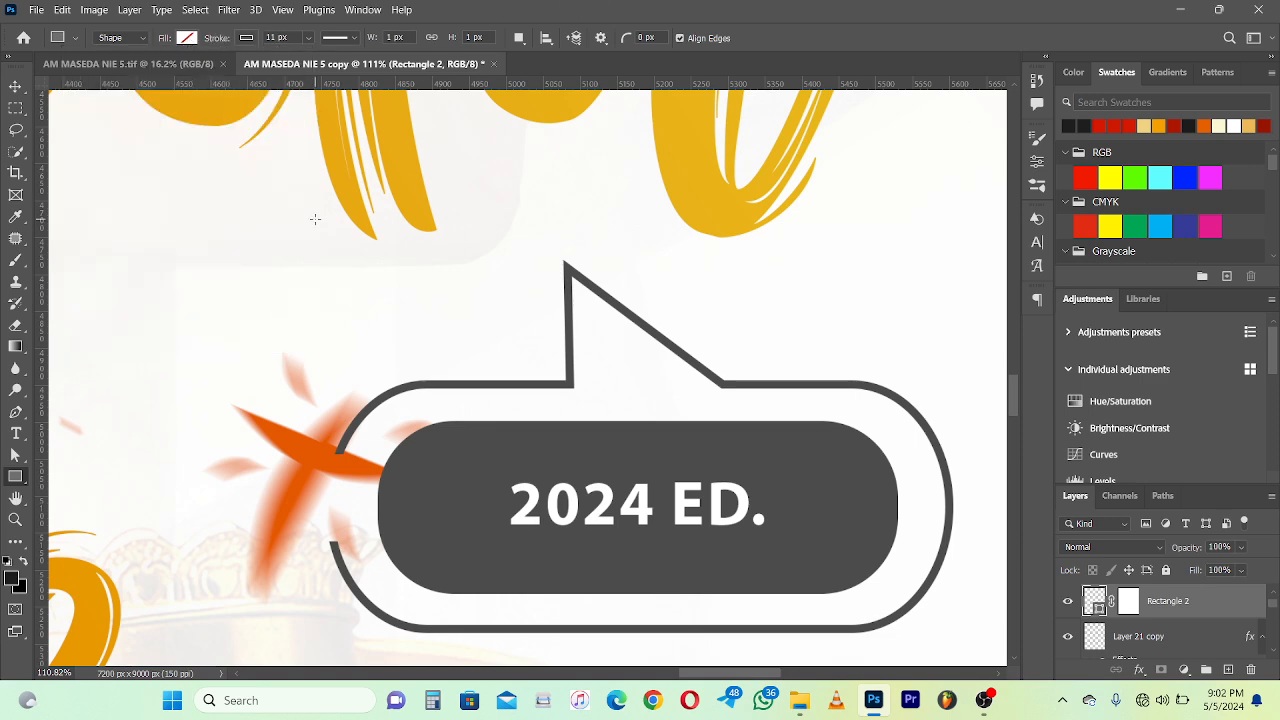
{"action": "key", "text": "v"}
Step: Inspect the 2024 ED. badge's placement beside Nie and look through its layers in the layer stack
{"action": "scroll", "coordinate": [446, 420], "scroll_direction": "down", "scroll_amount": 8}
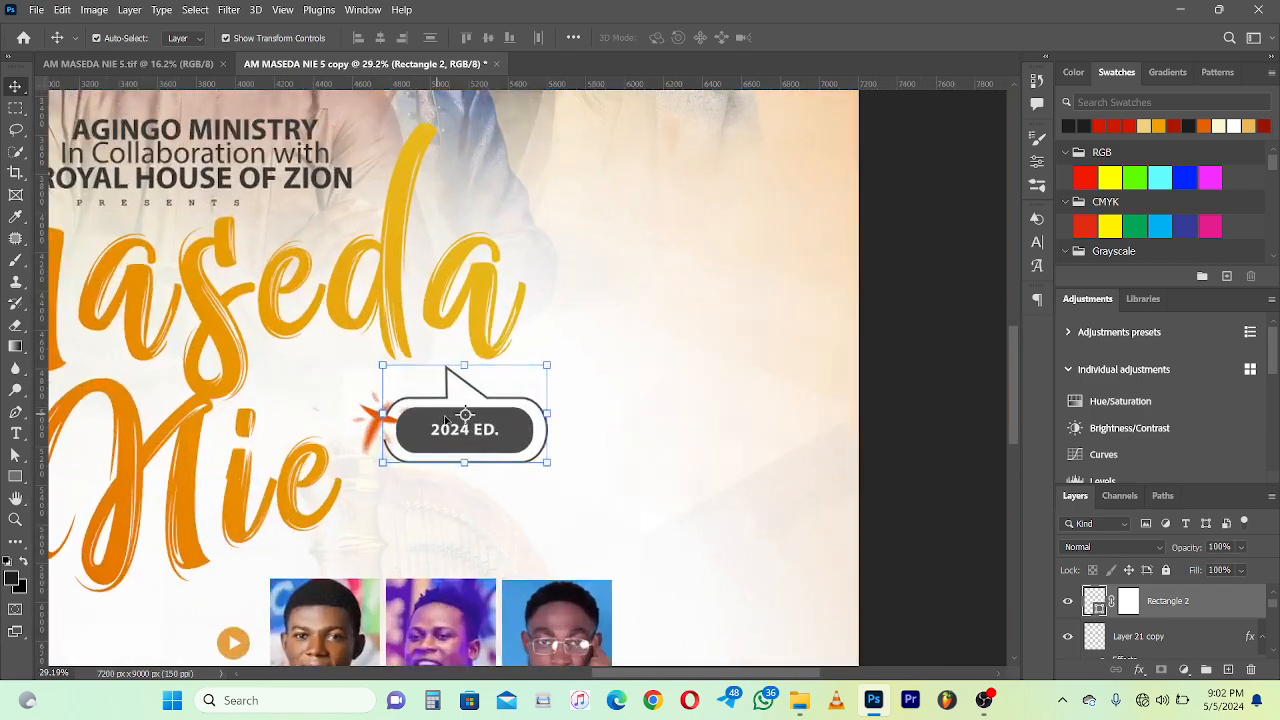
{"action": "scroll", "coordinate": [446, 420], "scroll_direction": "up", "scroll_amount": 8}
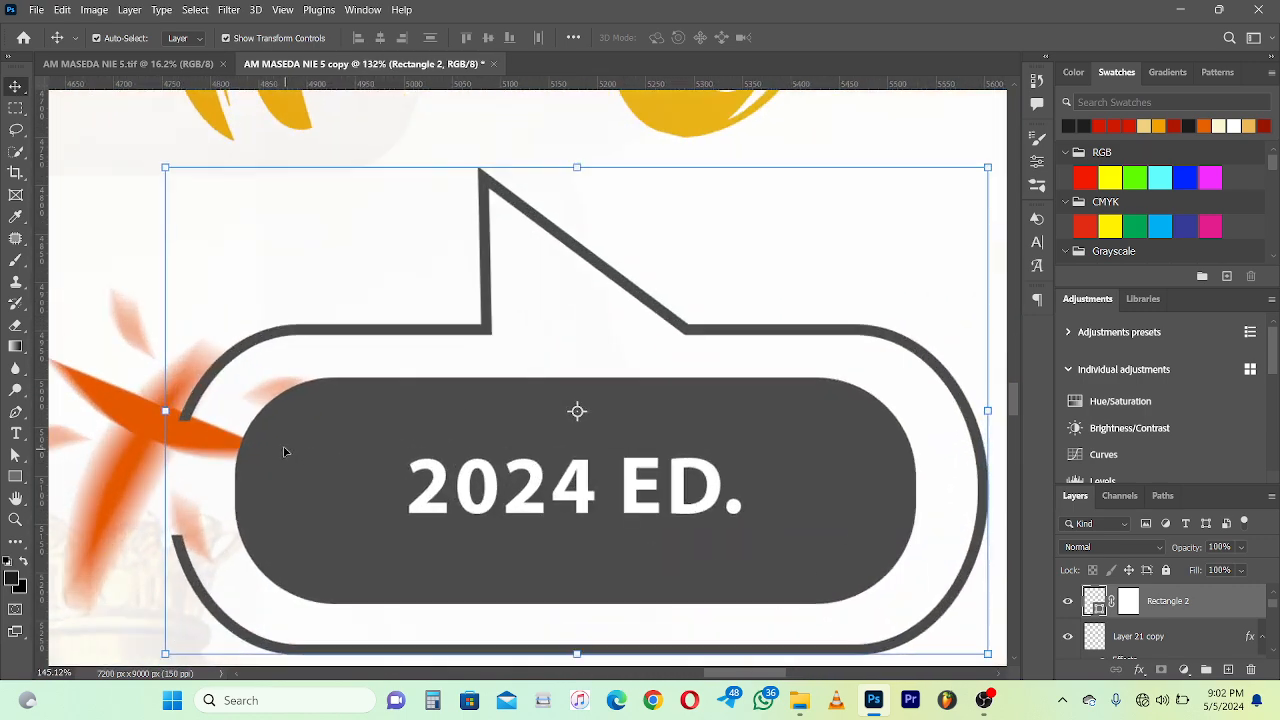
{"action": "scroll", "coordinate": [508, 480], "scroll_direction": "down", "scroll_amount": 7}
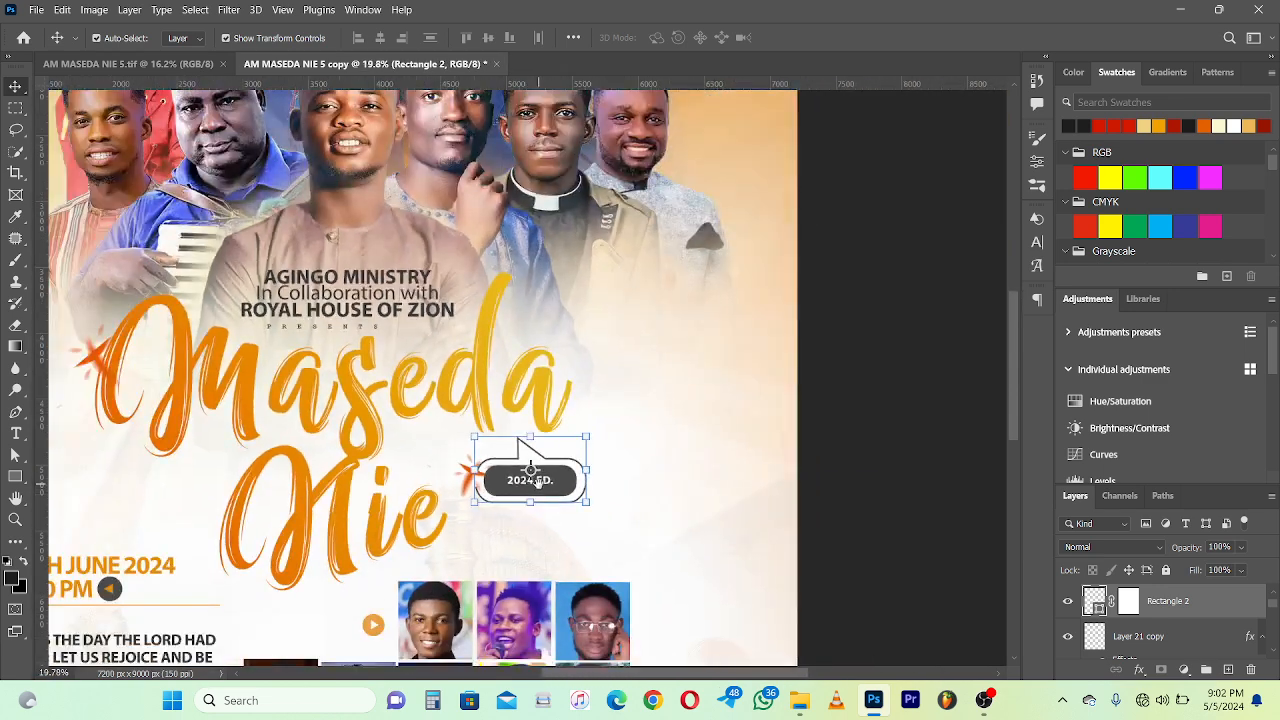
{"action": "scroll", "coordinate": [1120, 620], "scroll_direction": "down", "scroll_amount": 3}
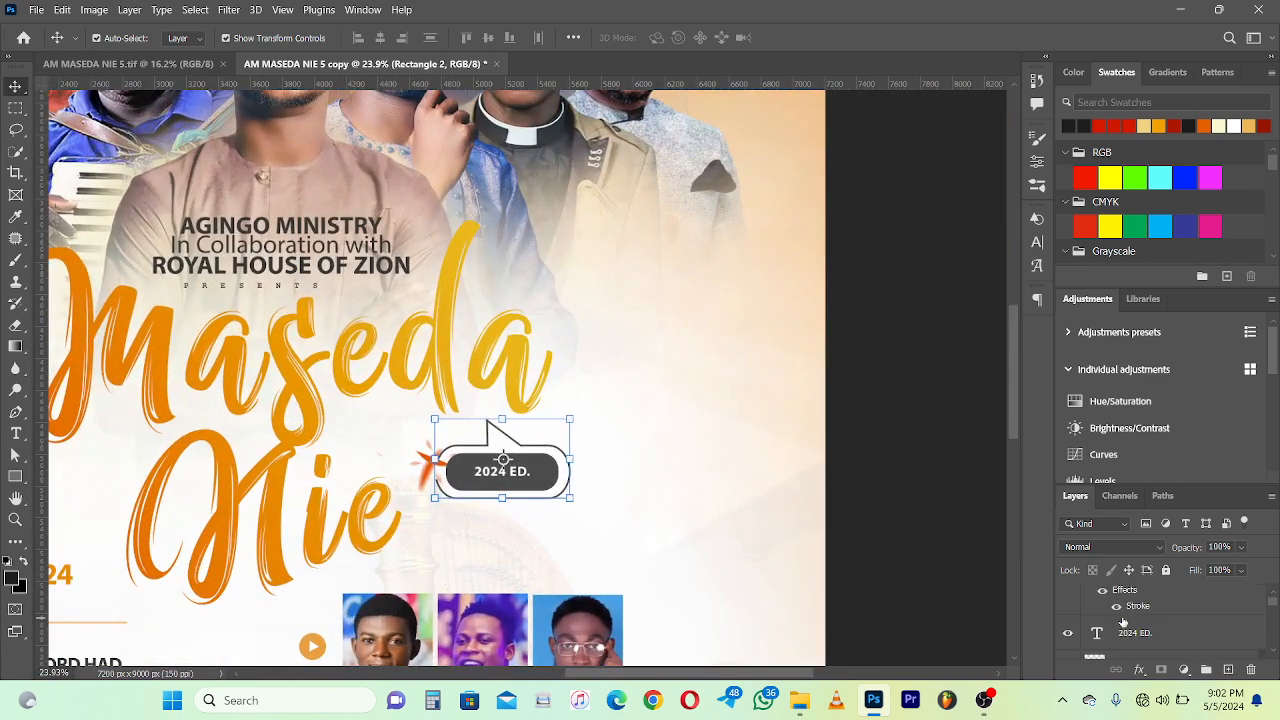
{"action": "scroll", "coordinate": [1122, 622], "scroll_direction": "down", "scroll_amount": 3}
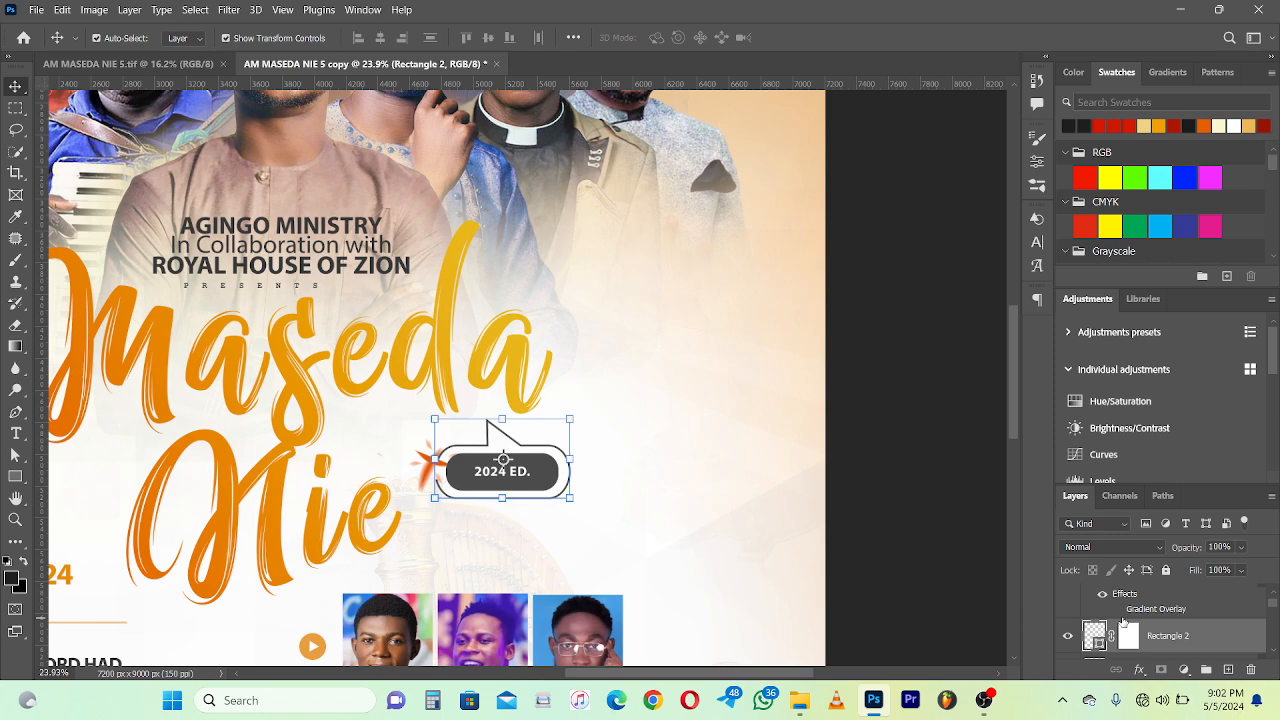
{"action": "scroll", "coordinate": [770, 535], "scroll_direction": "down", "scroll_amount": 5}
{"action": "scroll", "coordinate": [503, 435], "scroll_direction": "up", "scroll_amount": 2}
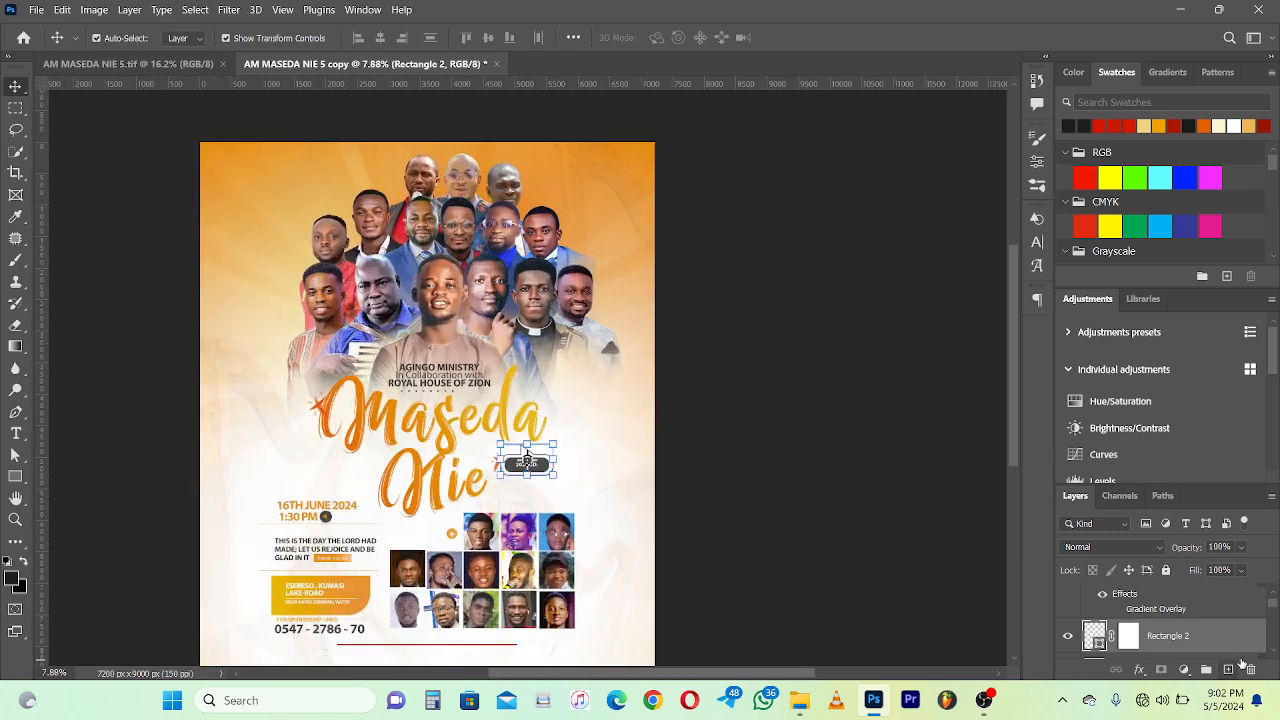
Step: Review the assembled Maseda Nie flyer with no layer selected, ending with the whole page fitted on screen
{"action": "scroll", "coordinate": [1164, 610], "scroll_direction": "up", "scroll_amount": 3}
{"action": "right_click", "coordinate": [318, 277]}
{"action": "left_click", "coordinate": [362, 298]}
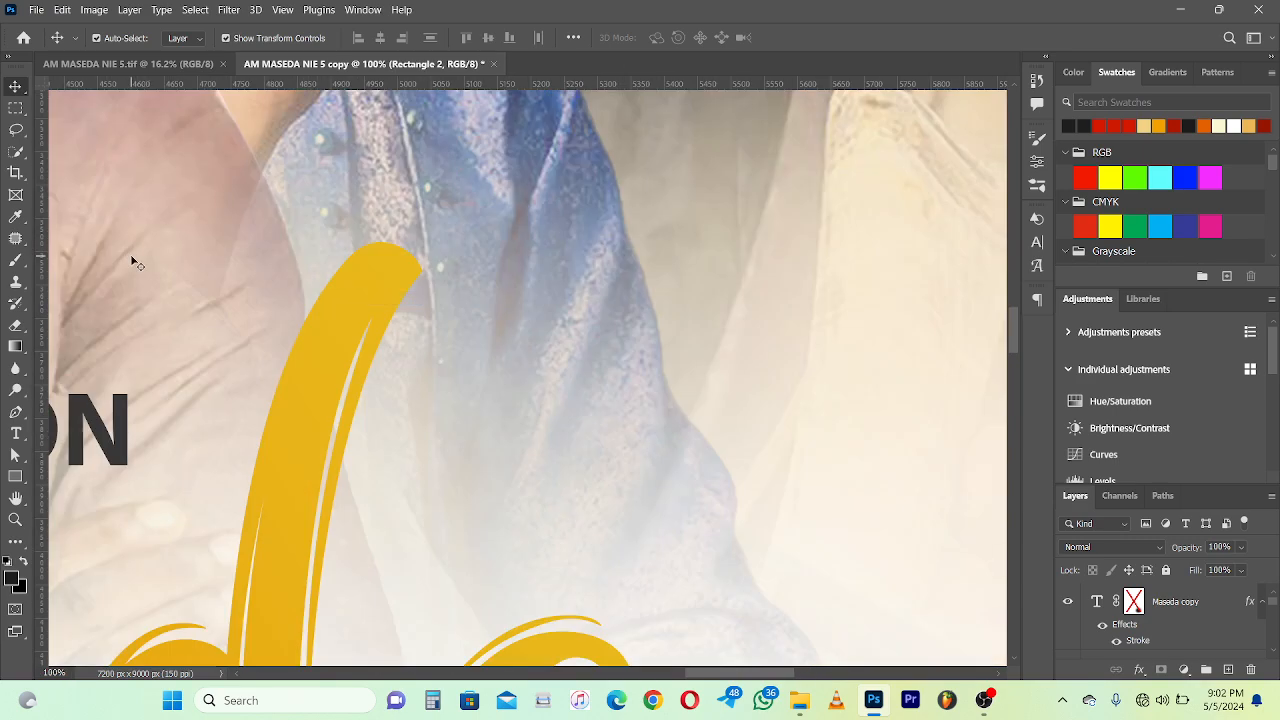
{"action": "right_click", "coordinate": [398, 332]}
{"action": "left_click", "coordinate": [430, 338]}
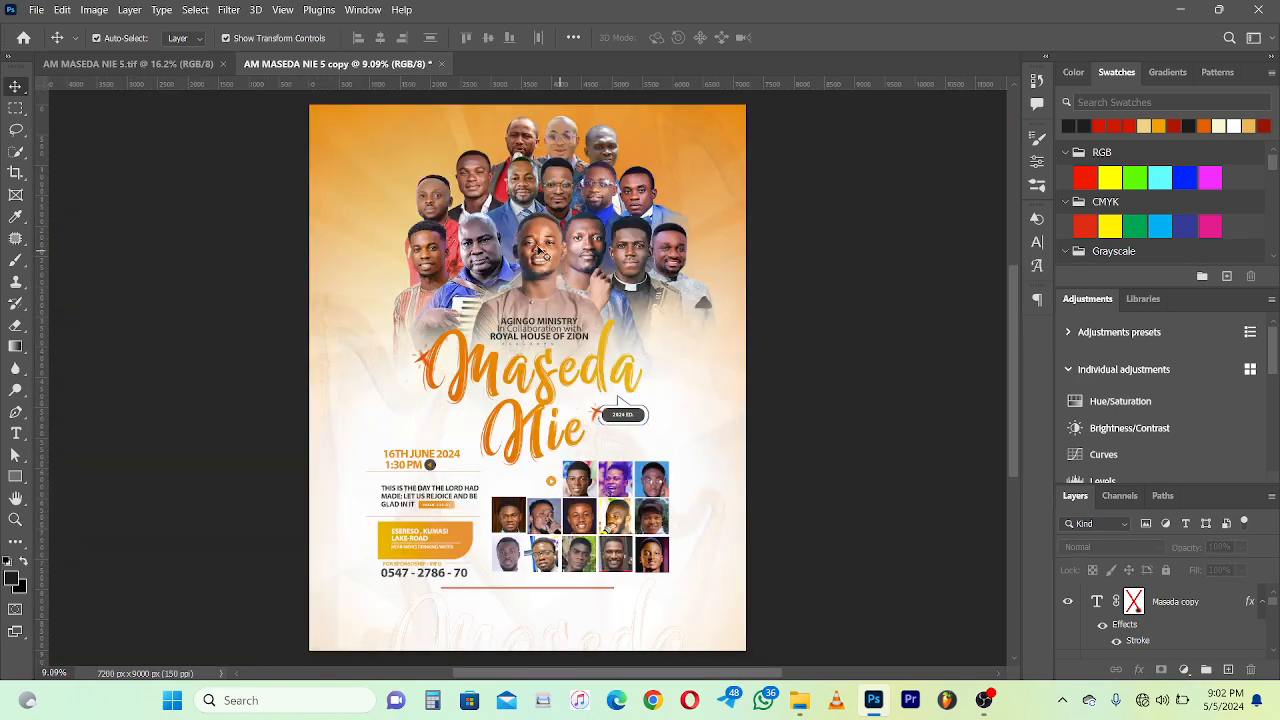
{"action": "scroll", "coordinate": [484, 328], "scroll_direction": "up", "scroll_amount": 2}
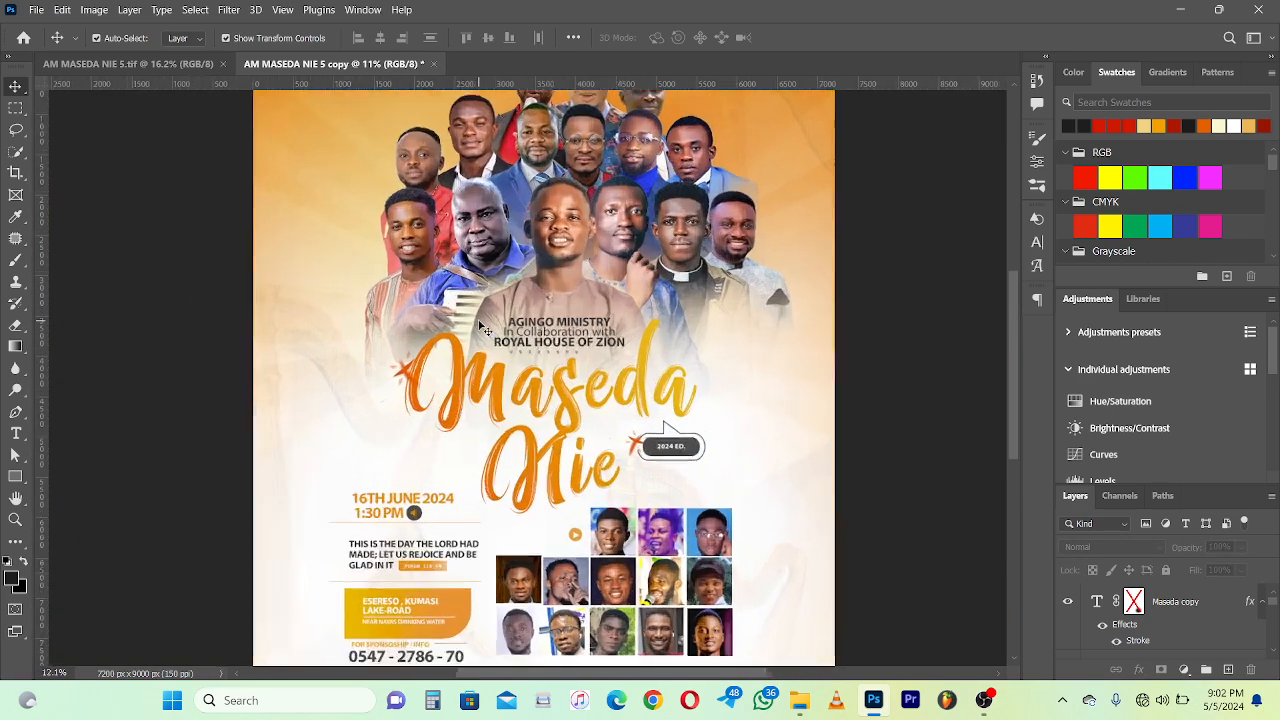
{"action": "scroll", "coordinate": [484, 328], "scroll_direction": "down", "scroll_amount": 3}
{"action": "scroll", "coordinate": [484, 328], "scroll_direction": "up", "scroll_amount": 3}
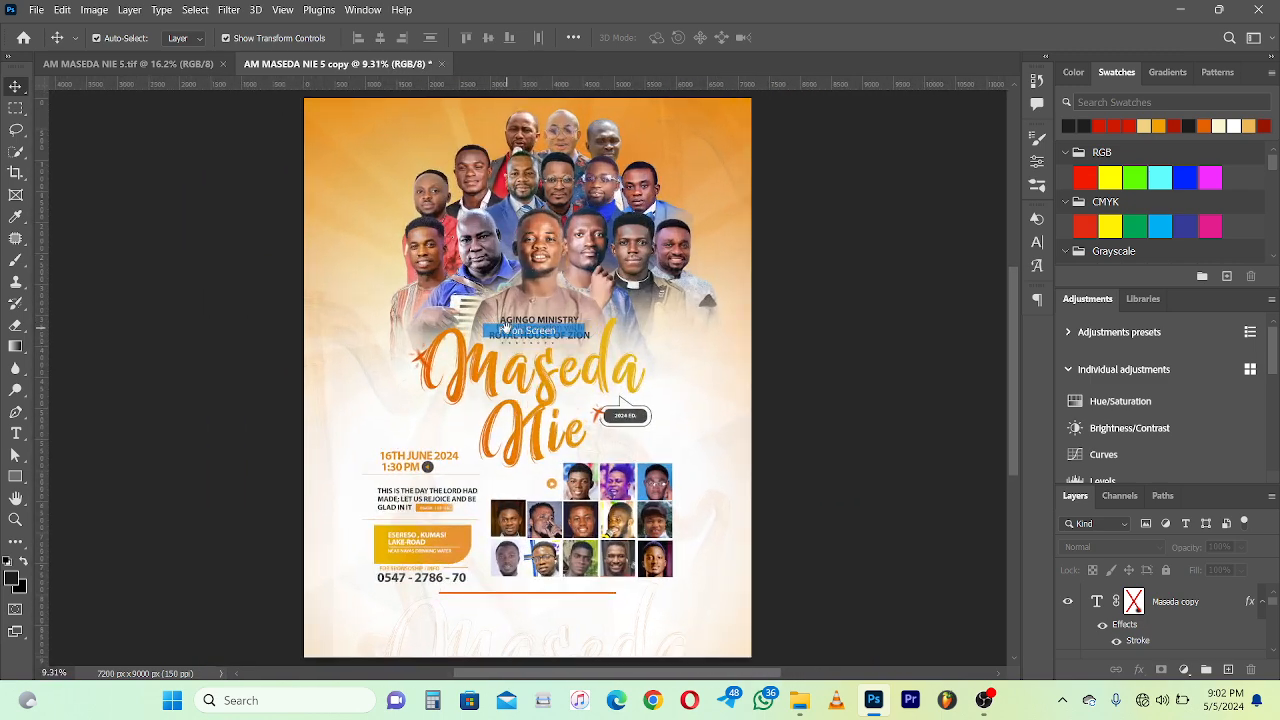
{"action": "mouse_move", "coordinate": [982, 706]}
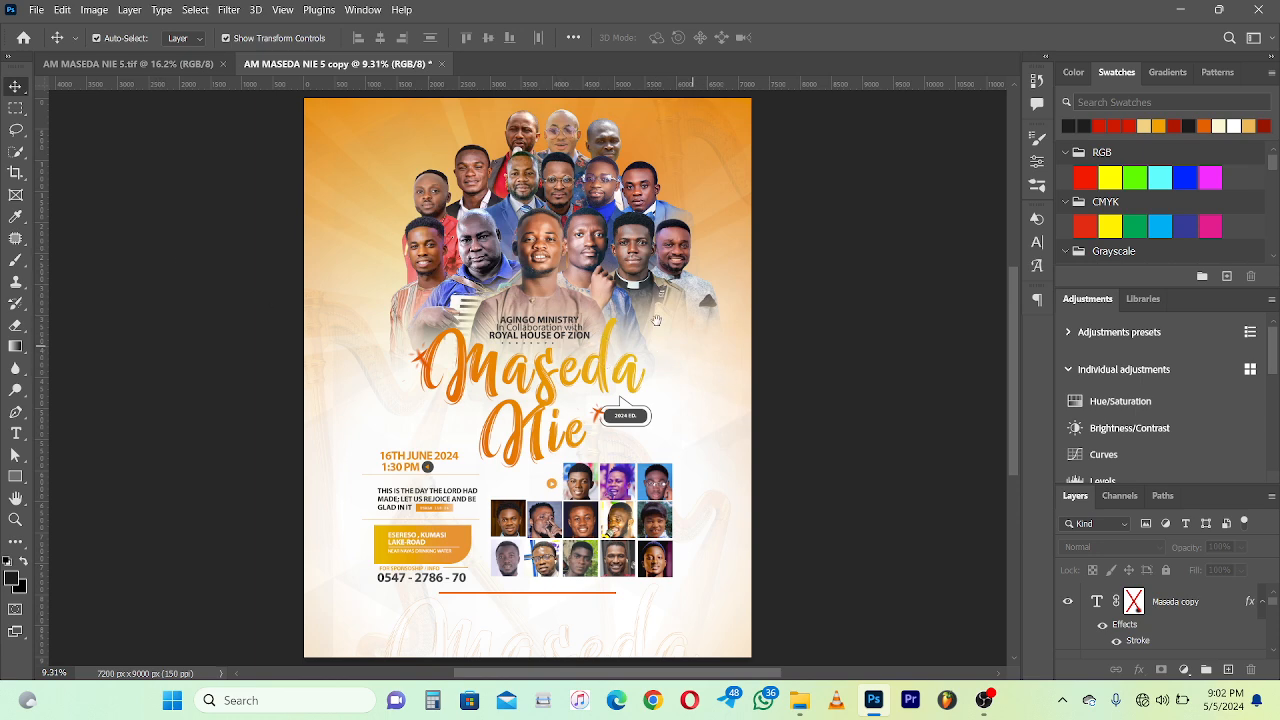
{"action": "scroll", "coordinate": [603, 282], "scroll_direction": "up", "scroll_amount": 2}
{"action": "right_click", "coordinate": [548, 246]}
{"action": "left_click", "coordinate": [585, 254]}
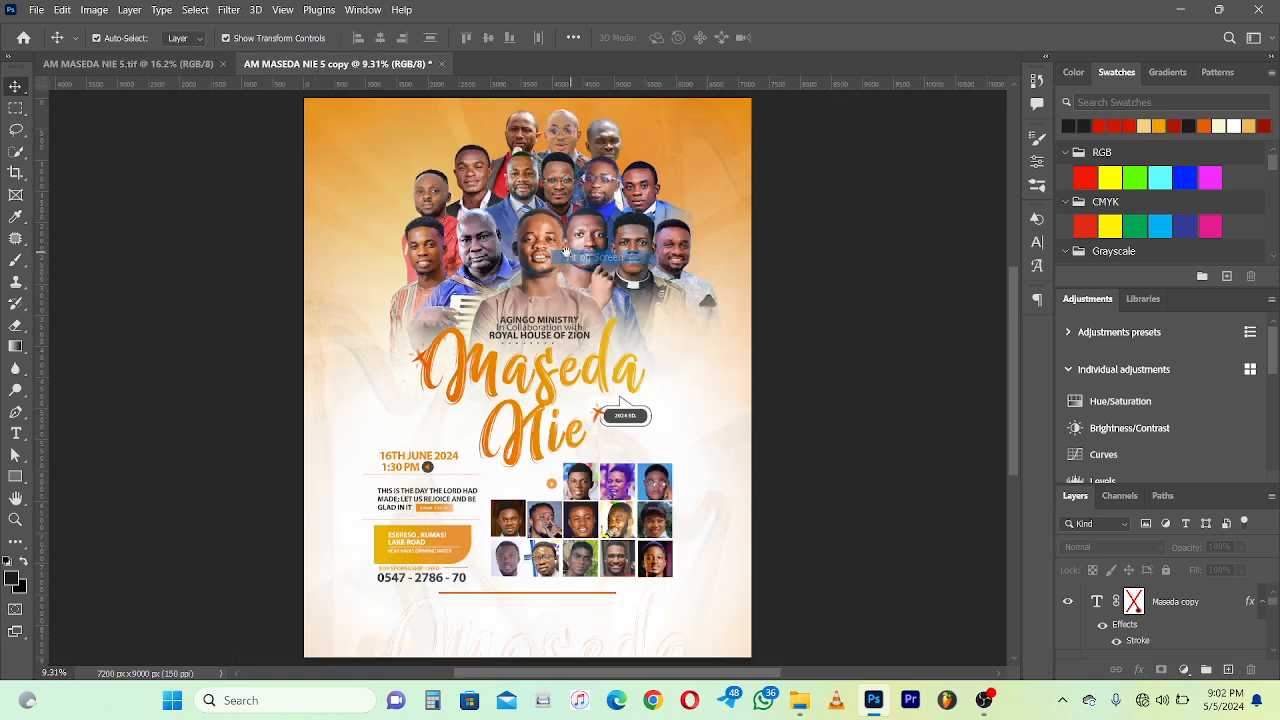